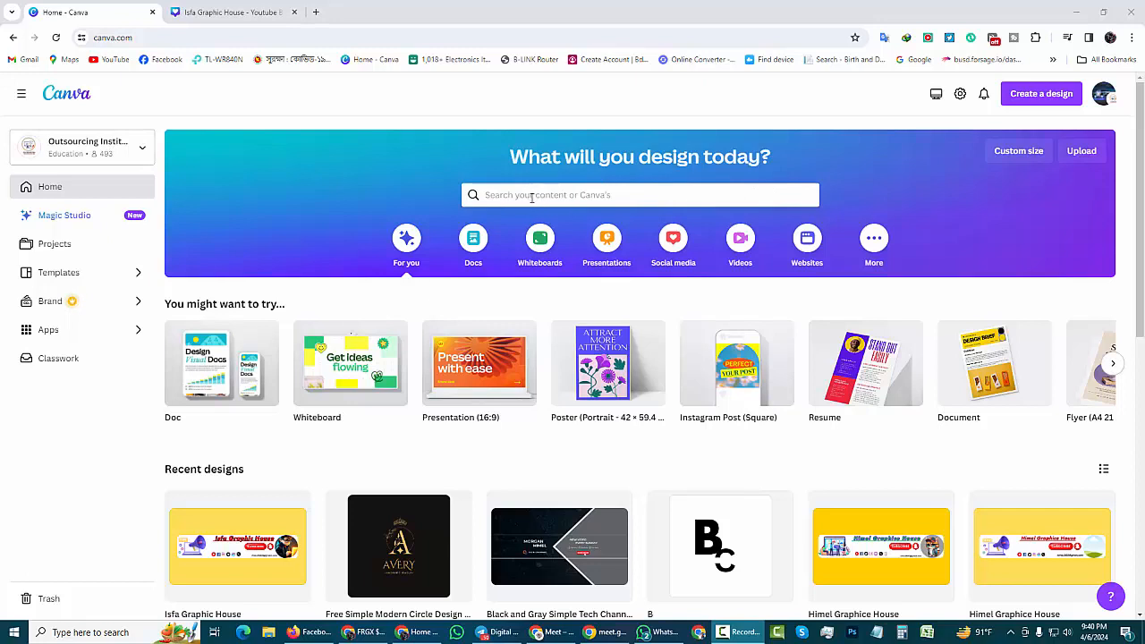
- Create a new custom-size design of 1080 × 1080 px and close the Isfa Graphic House design tab
{"action": "left_click", "coordinate": [1022, 151]}
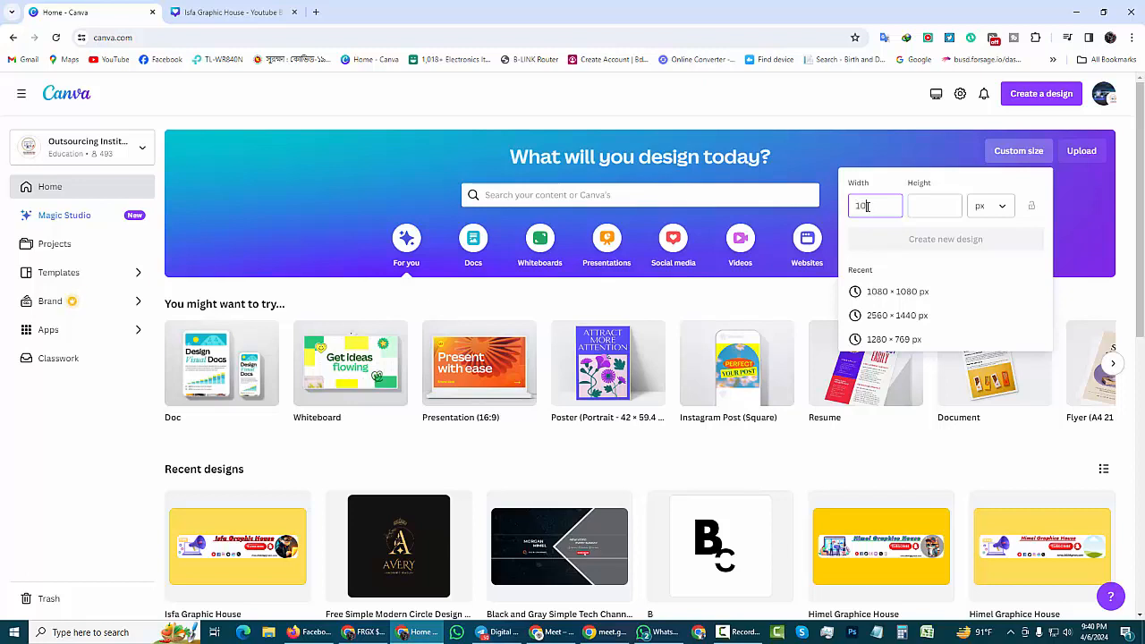
{"action": "left_click", "coordinate": [943, 207]}
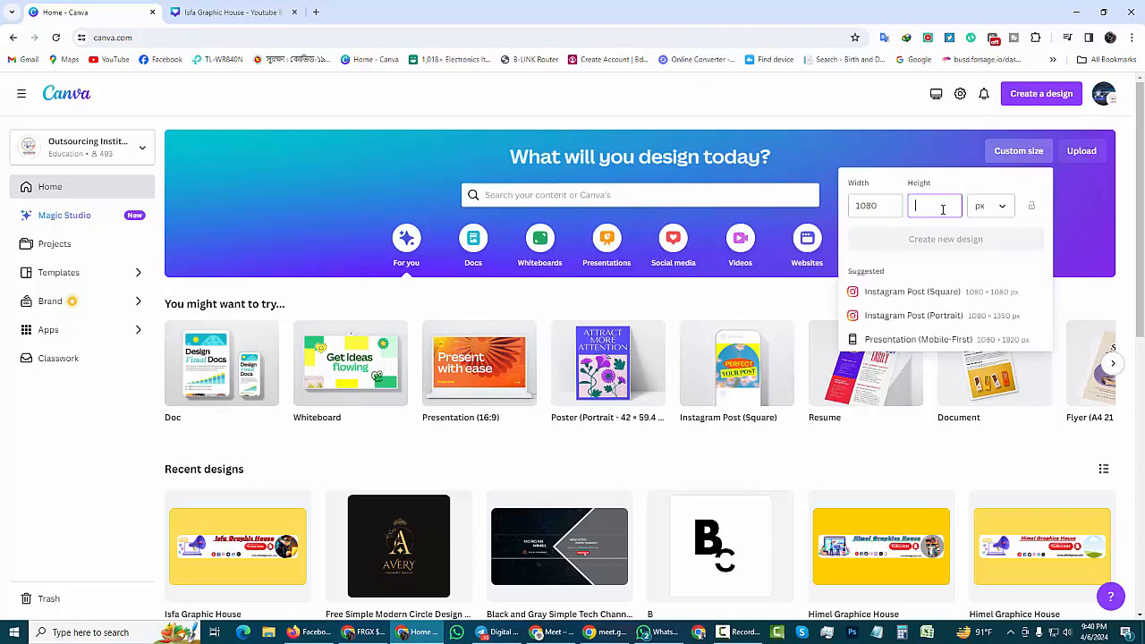
{"action": "type", "text": "1080"}
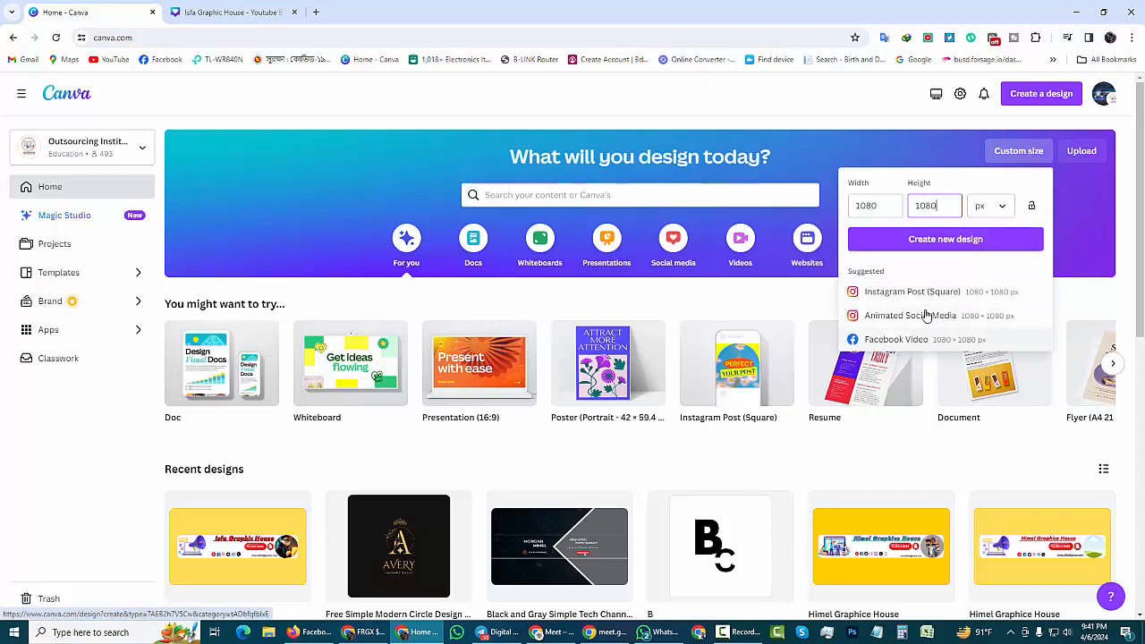
{"action": "left_click", "coordinate": [932, 242]}
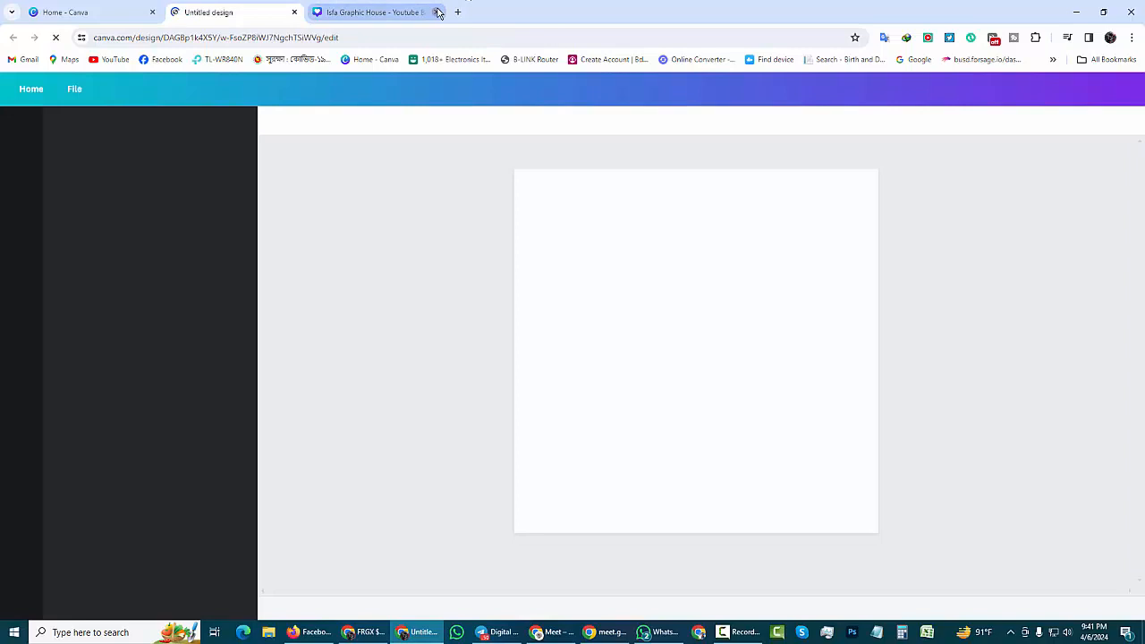
{"action": "left_click", "coordinate": [437, 13]}
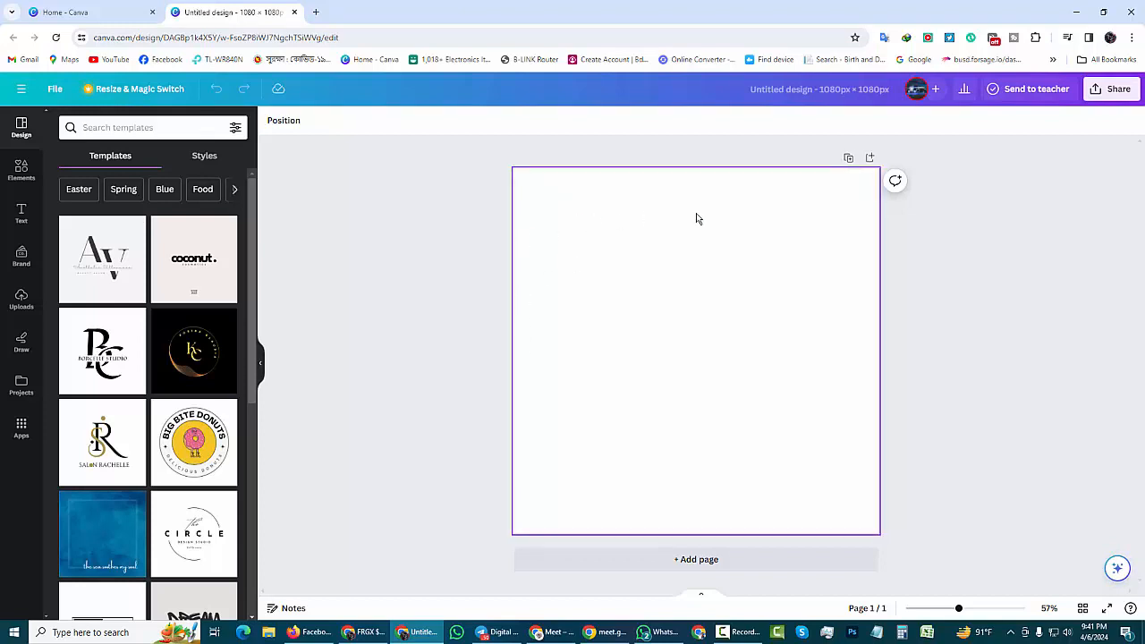
- Browse the suggested design templates for the square page
{"action": "scroll", "coordinate": [254, 334], "scroll_direction": "down", "scroll_amount": 2}
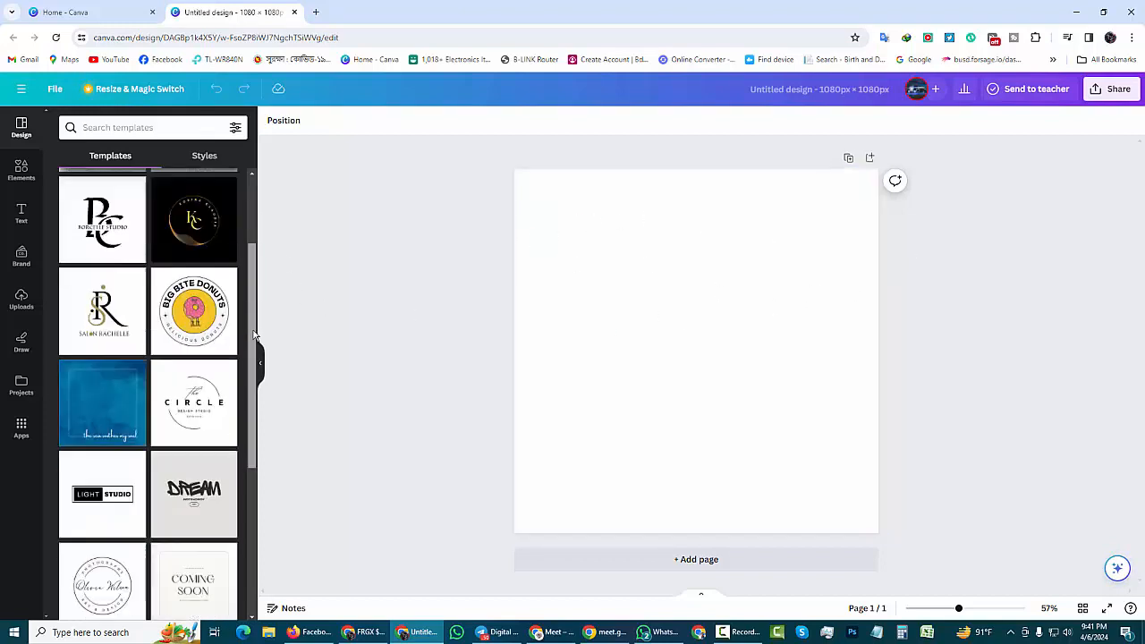
{"action": "scroll", "coordinate": [254, 334], "scroll_direction": "down", "scroll_amount": 5}
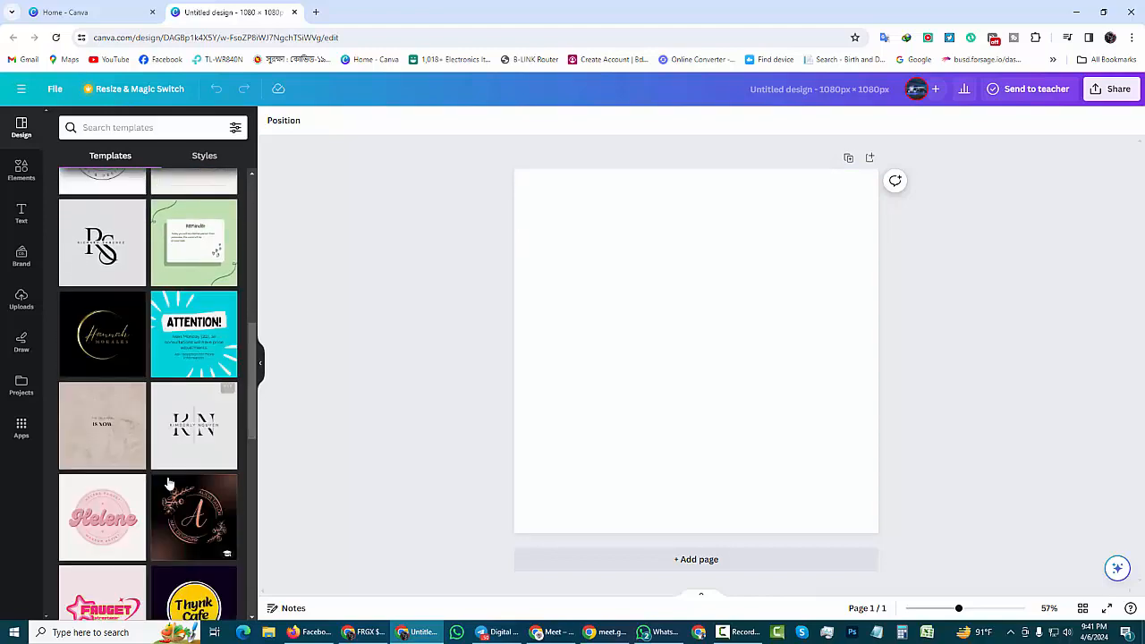
{"action": "left_click_drag", "start_coordinate": [254, 342], "coordinate": [258, 535]}
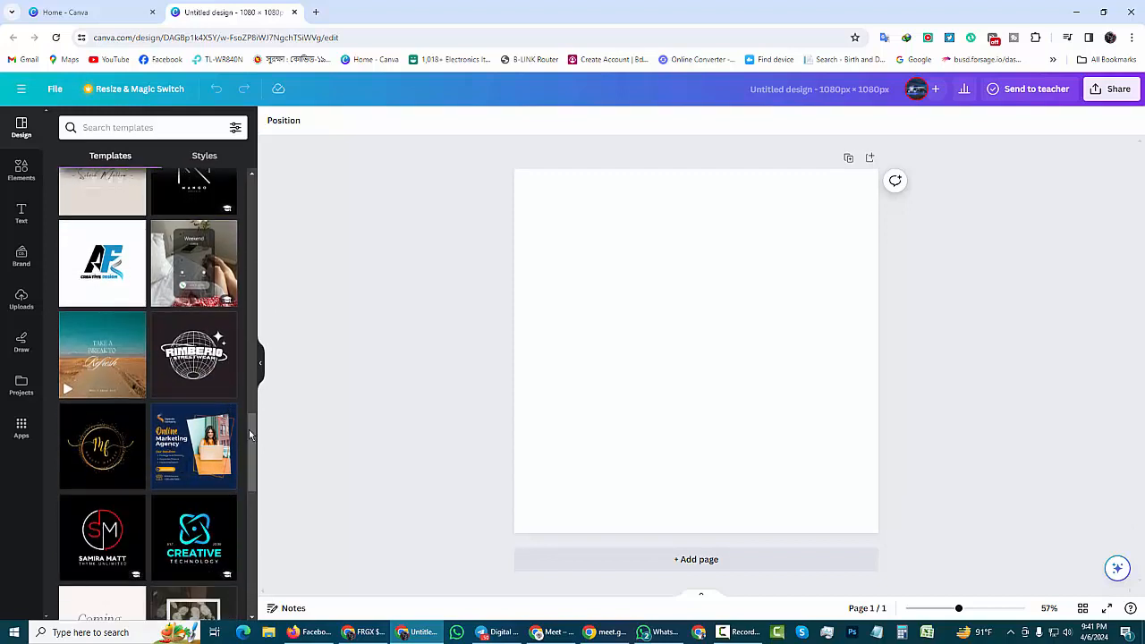
{"action": "left_click_drag", "start_coordinate": [250, 434], "coordinate": [254, 526]}
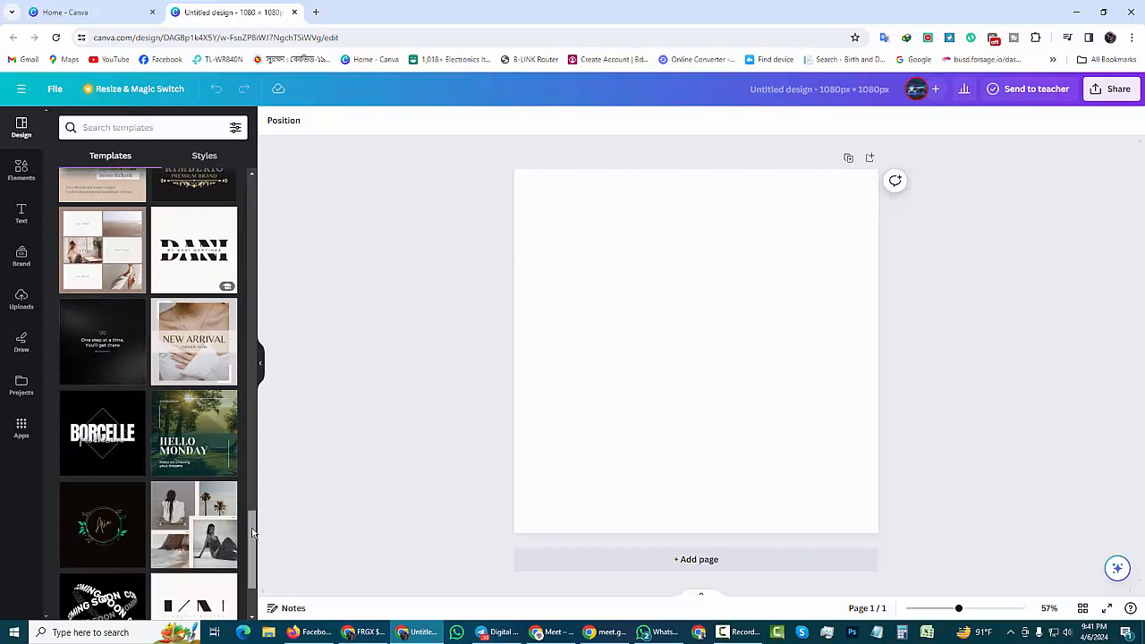
{"action": "scroll", "coordinate": [252, 533], "scroll_direction": "down", "scroll_amount": 5}
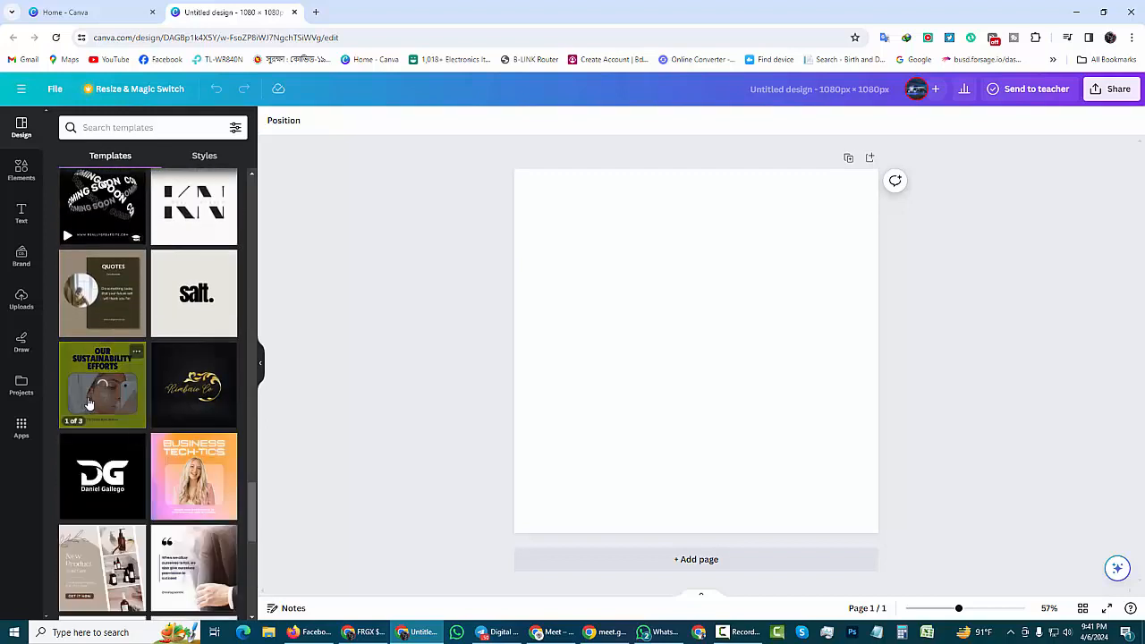
{"action": "left_click_drag", "start_coordinate": [249, 489], "coordinate": [258, 545]}
{"action": "scroll", "coordinate": [256, 546], "scroll_direction": "down", "scroll_amount": 2}
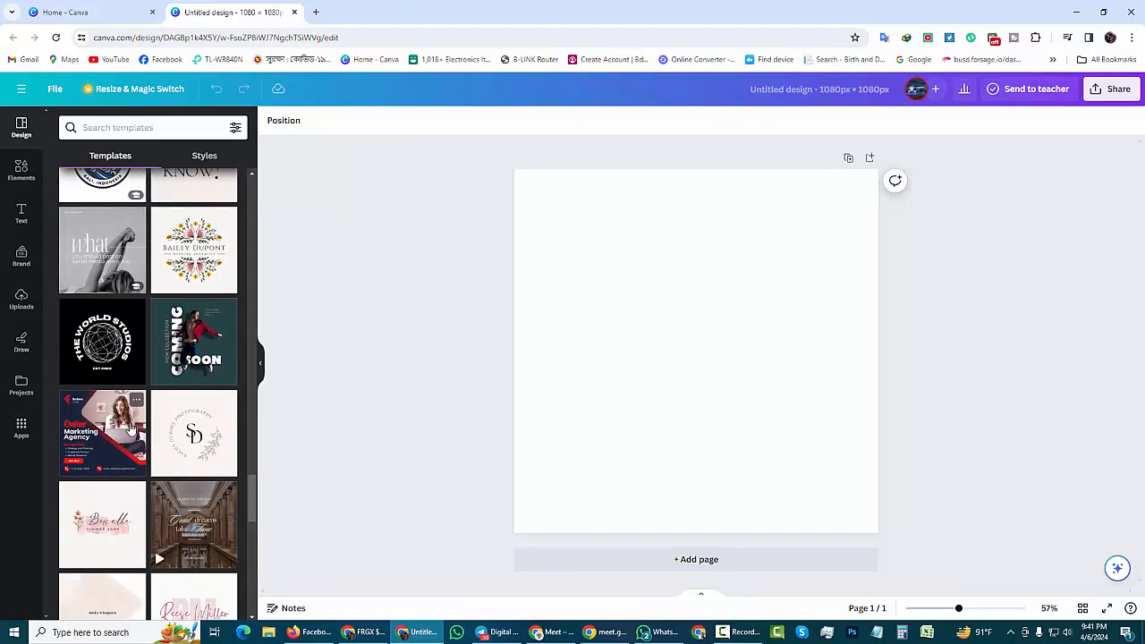
{"action": "left_click_drag", "start_coordinate": [254, 497], "coordinate": [281, 122]}
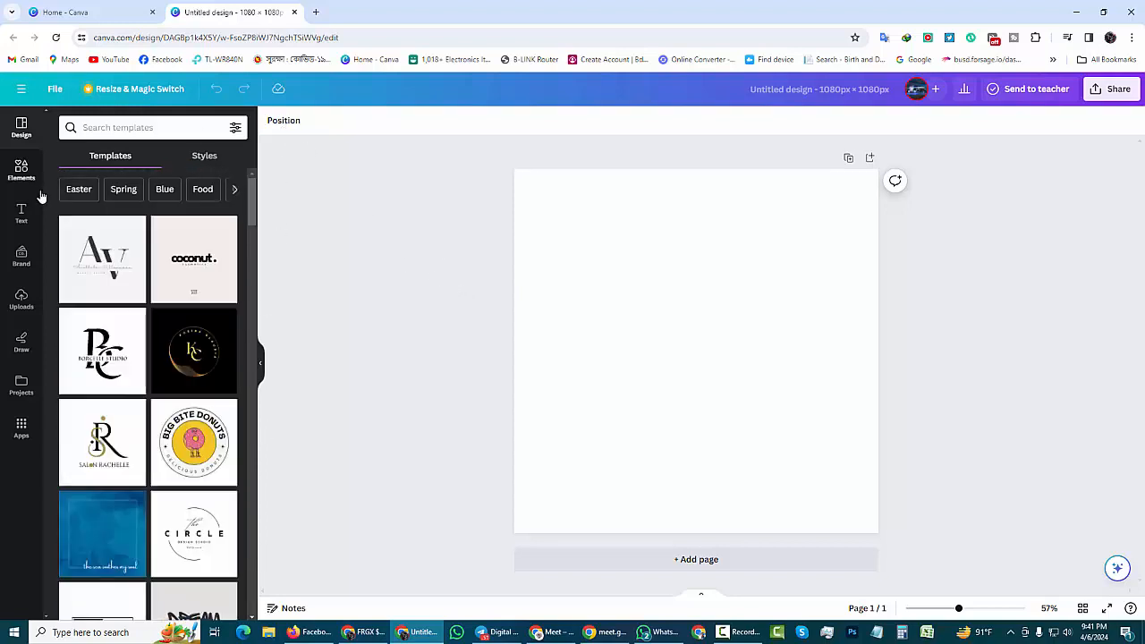
{"action": "left_click", "coordinate": [17, 289]}
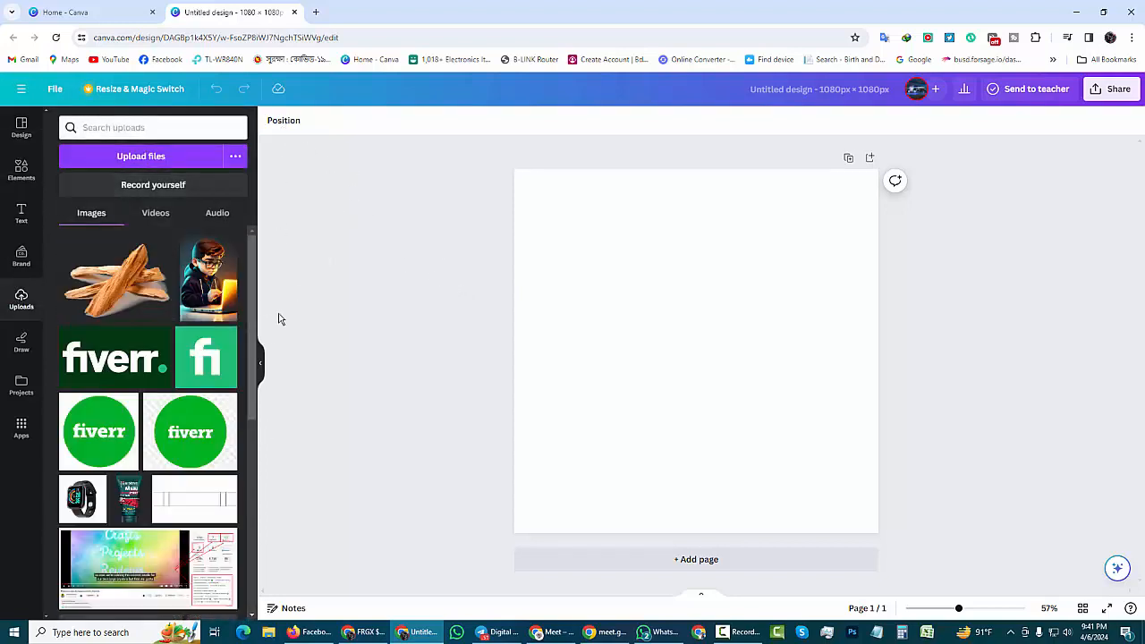
{"action": "left_click_drag", "start_coordinate": [252, 283], "coordinate": [252, 469]}
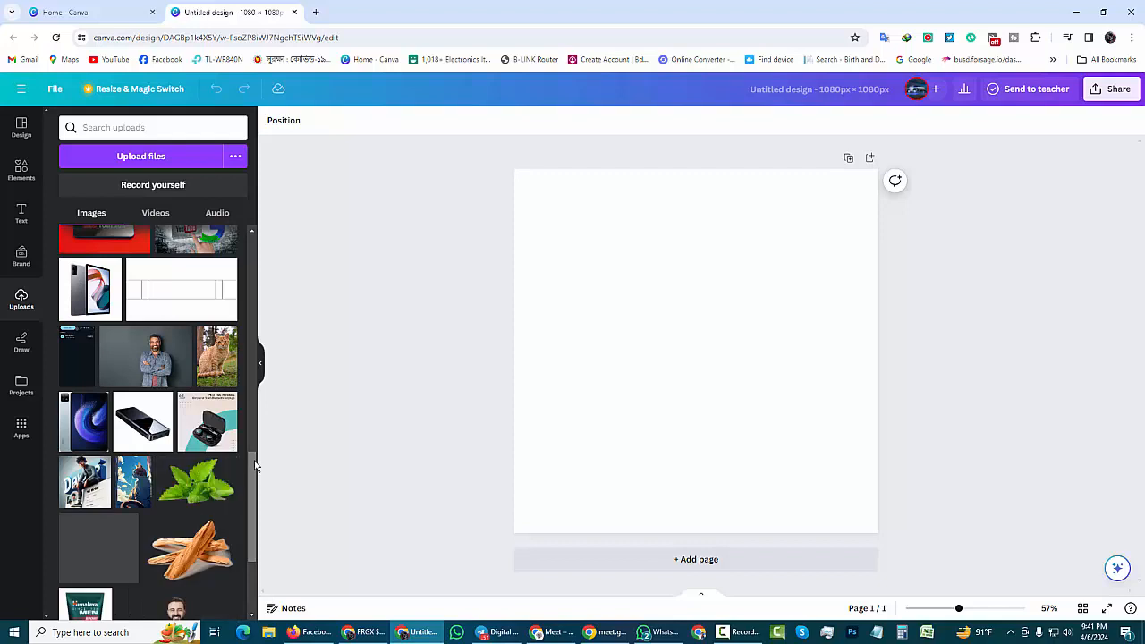
{"action": "scroll", "coordinate": [151, 391], "scroll_direction": "down", "scroll_amount": 3}
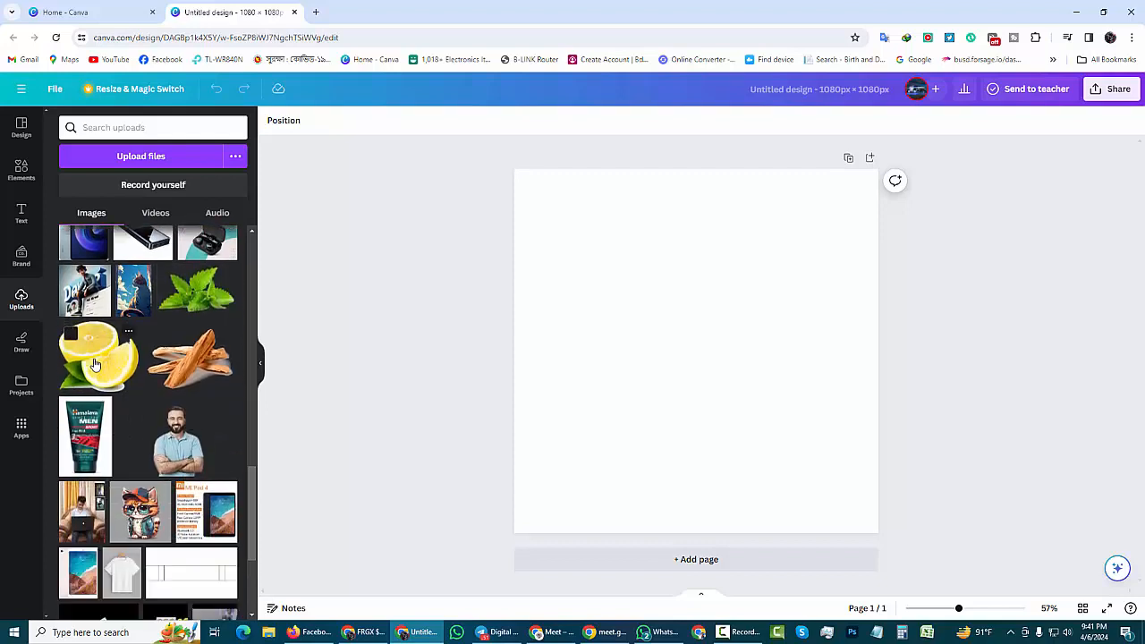
{"action": "left_click_drag", "start_coordinate": [91, 414], "coordinate": [647, 276]}
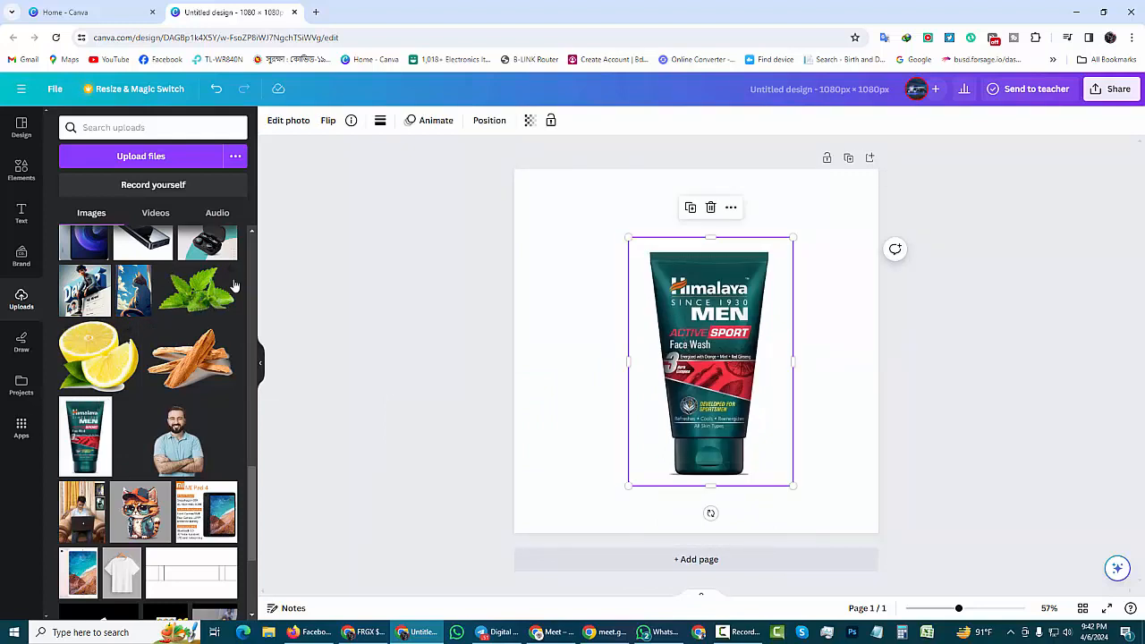
{"action": "left_click", "coordinate": [711, 206]}
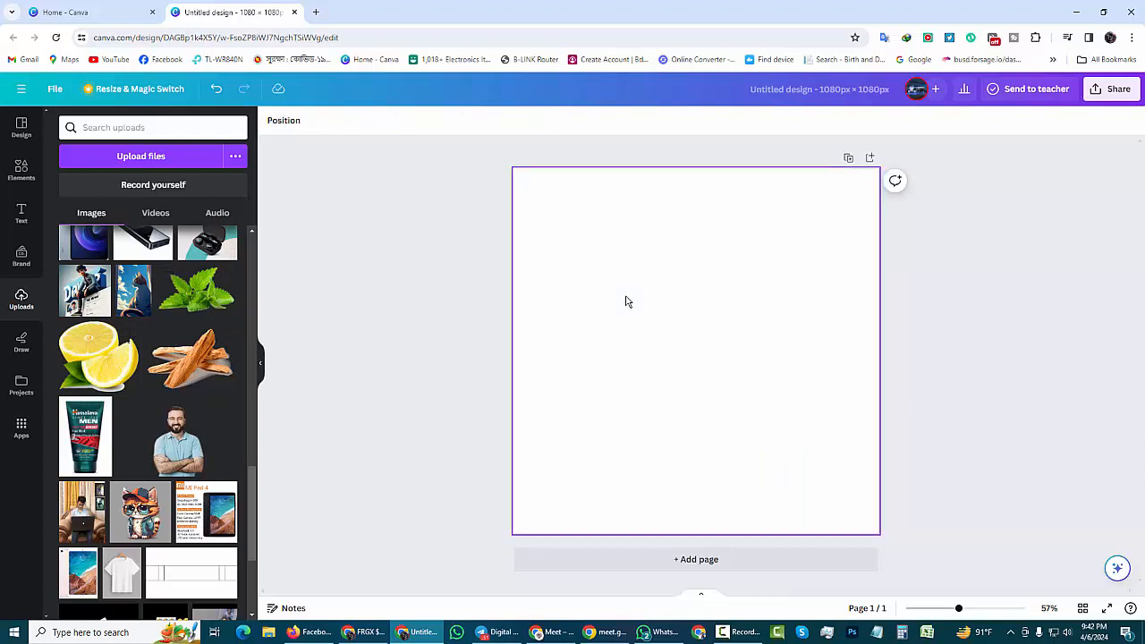
- Search the elements for "bulu background" and look through its photo and graphic results
{"action": "left_click", "coordinate": [21, 169]}
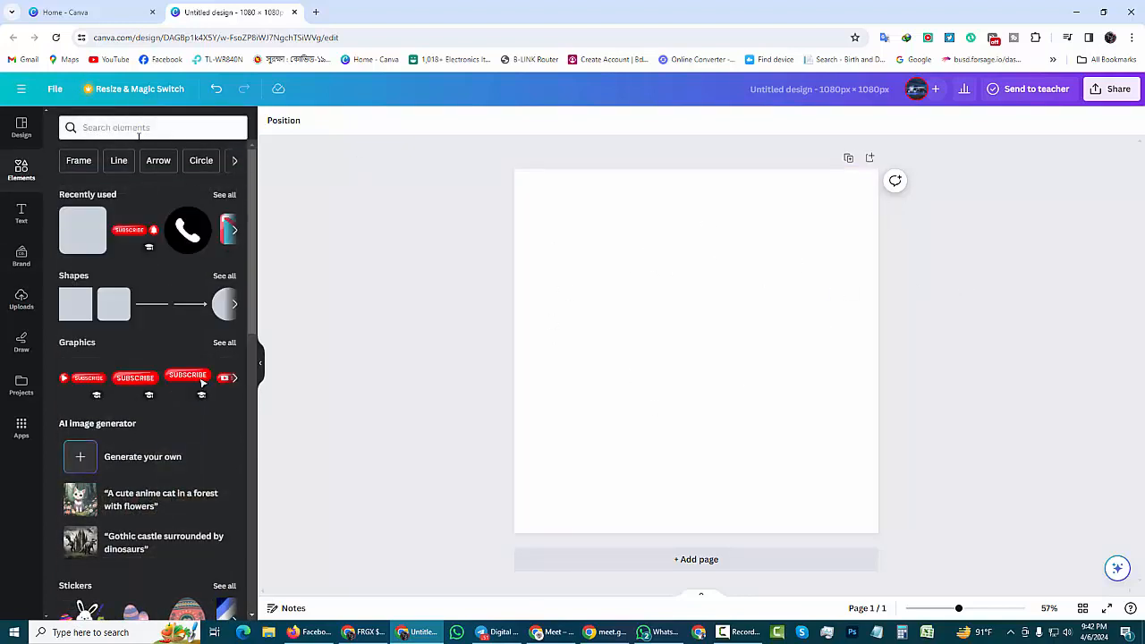
{"action": "left_click", "coordinate": [171, 127]}
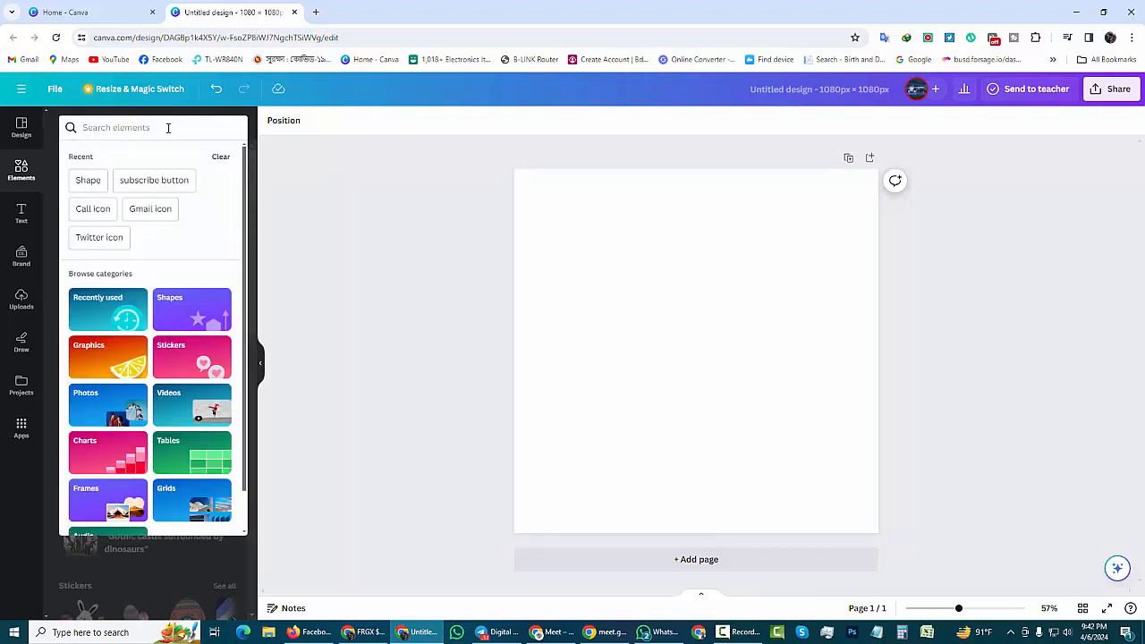
{"action": "type", "text": "Bu"}
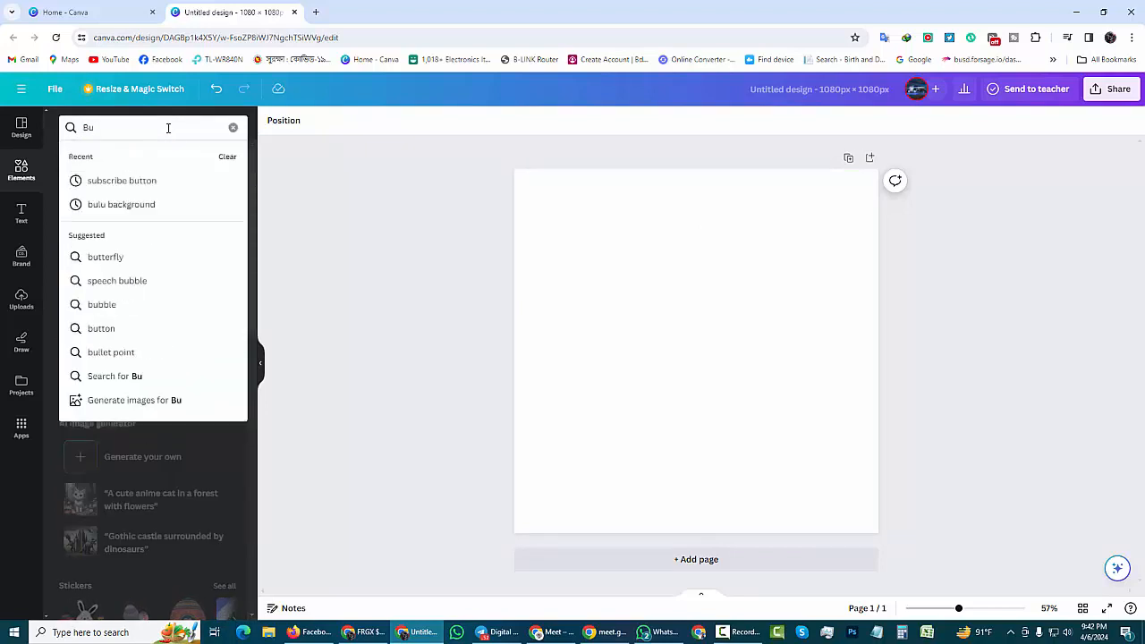
{"action": "key", "text": "Down"}
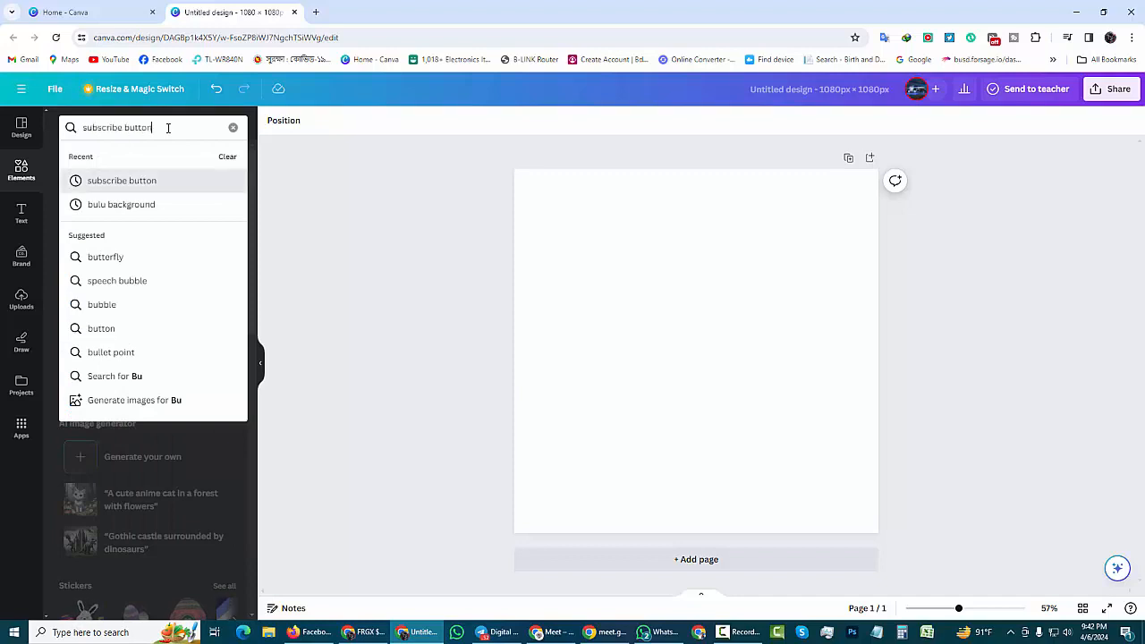
{"action": "key", "text": "Down"}
{"action": "key", "text": "Return"}
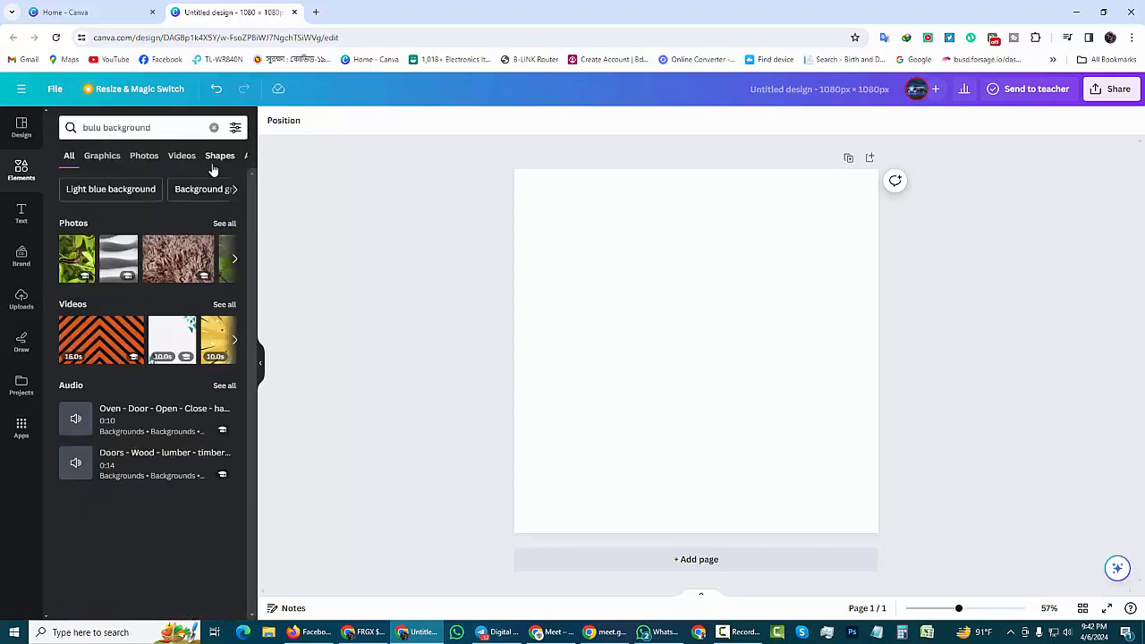
{"action": "left_click", "coordinate": [146, 155]}
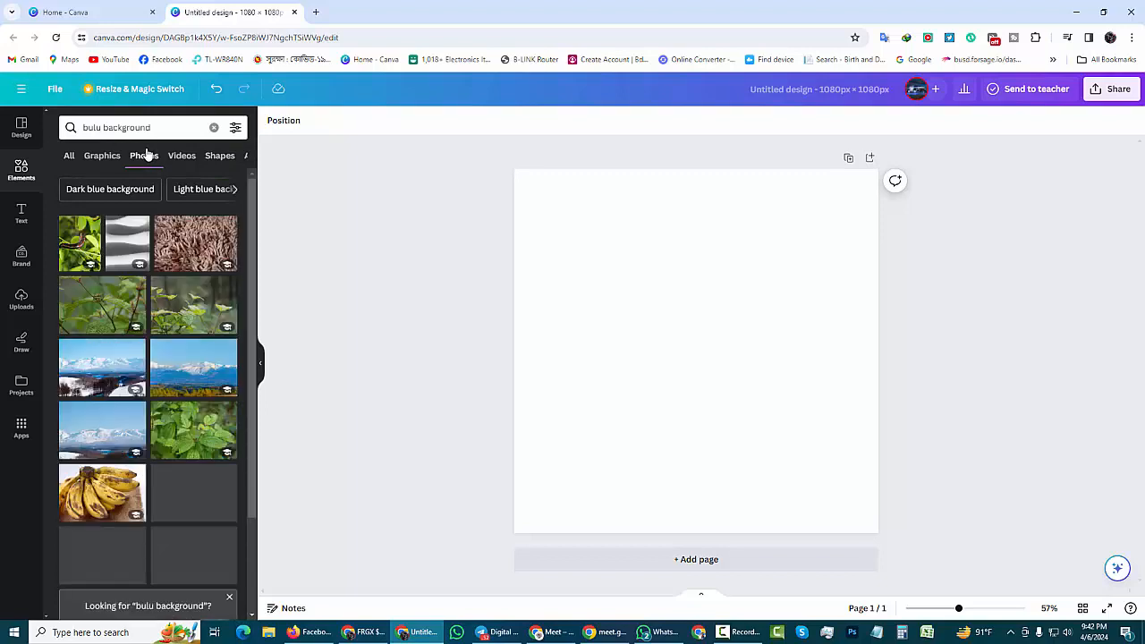
{"action": "left_click", "coordinate": [112, 155]}
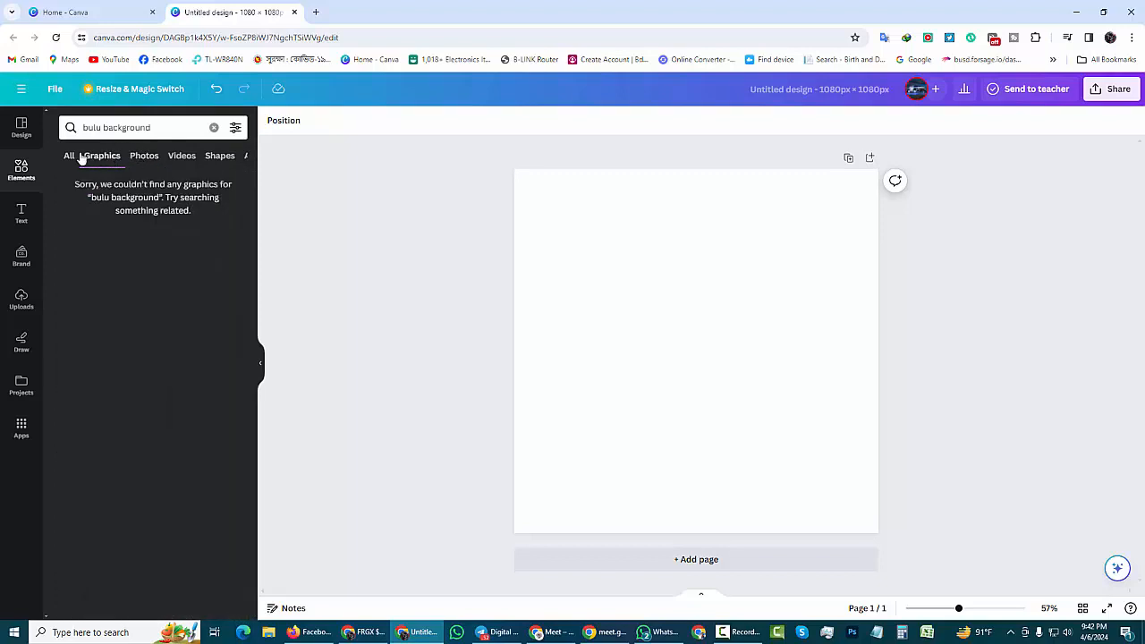
{"action": "left_click", "coordinate": [72, 155]}
- Correct the element search to "blue background" and browse the matching graphics
{"action": "left_click", "coordinate": [101, 128]}
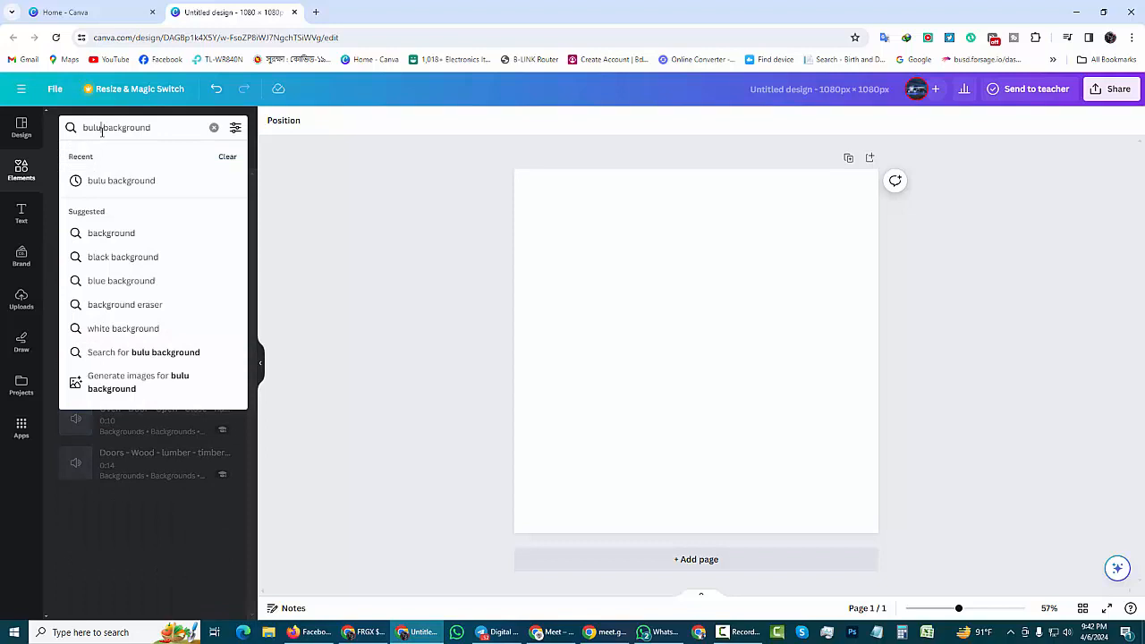
{"action": "key", "text": "BackSpace"}
{"action": "key", "text": "BackSpace"}
{"action": "key", "text": "BackSpace"}
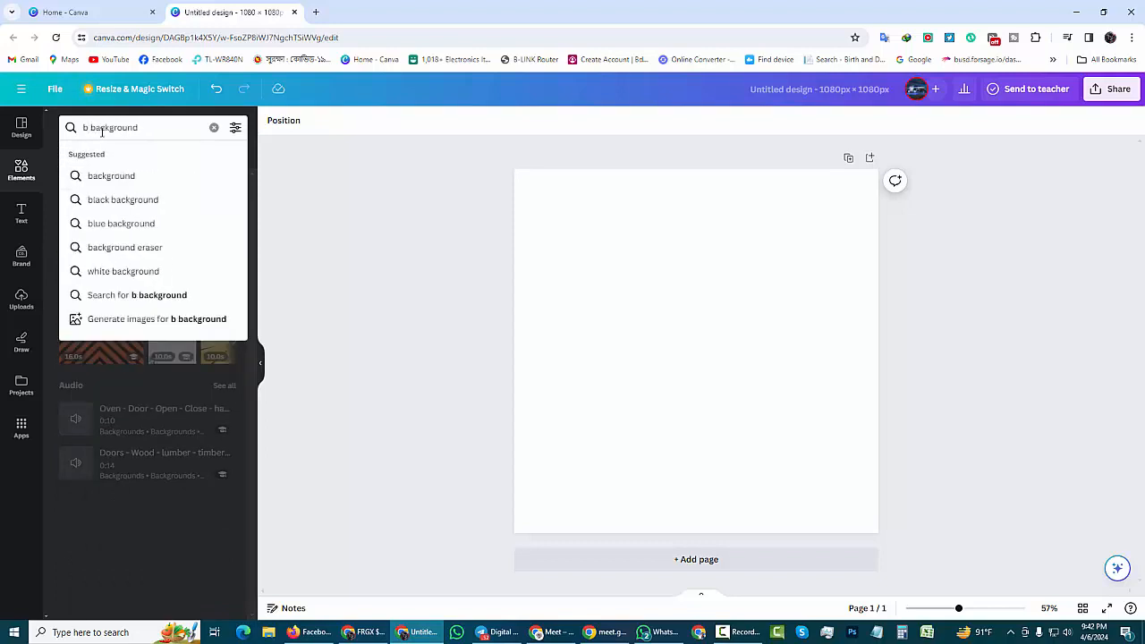
{"action": "type", "text": "lue"}
{"action": "key", "text": "Return"}
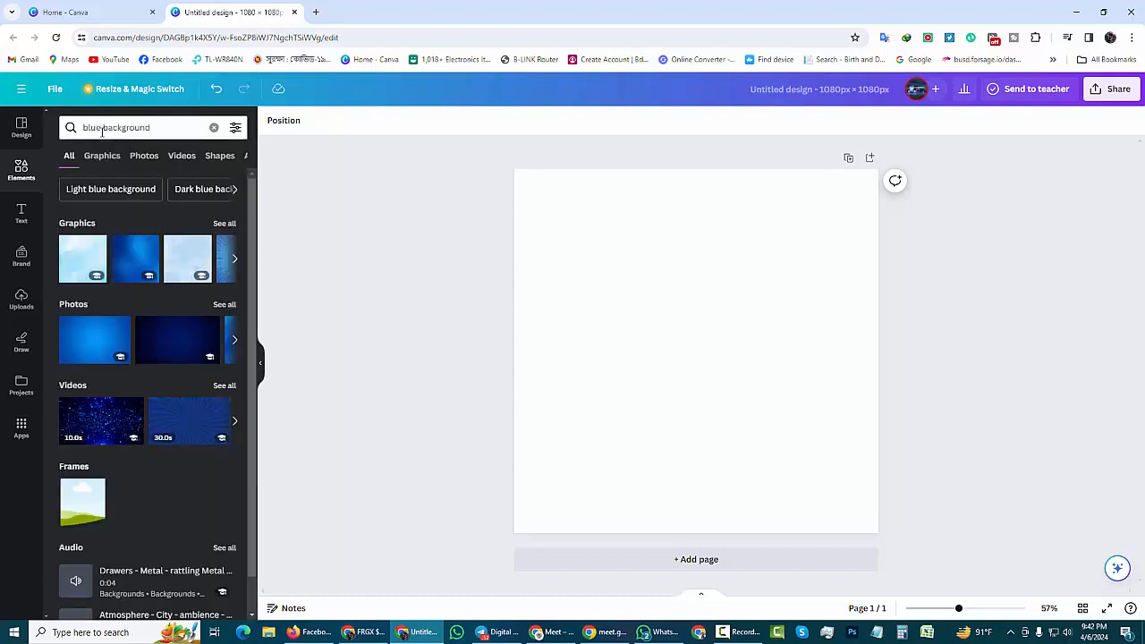
{"action": "left_click", "coordinate": [111, 158]}
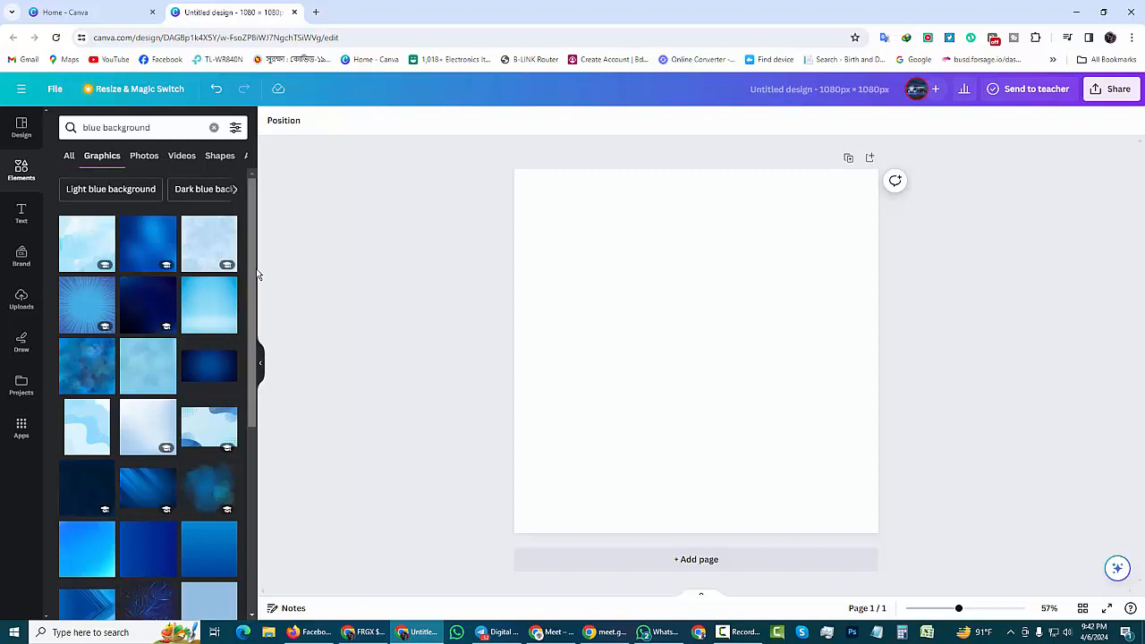
{"action": "scroll", "coordinate": [253, 295], "scroll_direction": "down", "scroll_amount": 3}
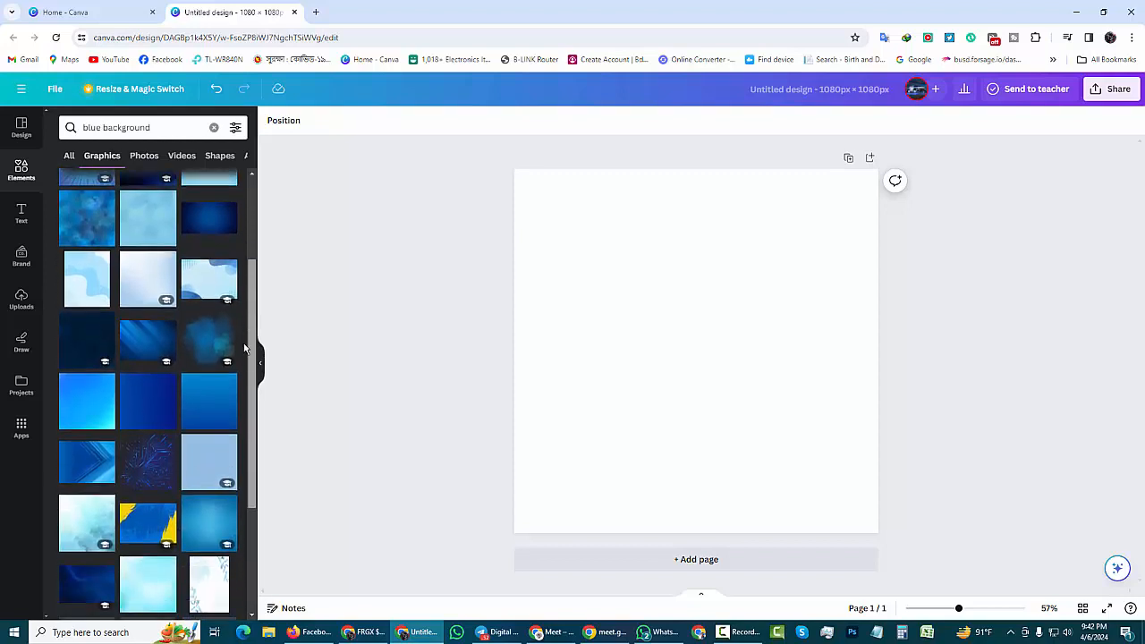
{"action": "scroll", "coordinate": [245, 347], "scroll_direction": "down", "scroll_amount": 3}
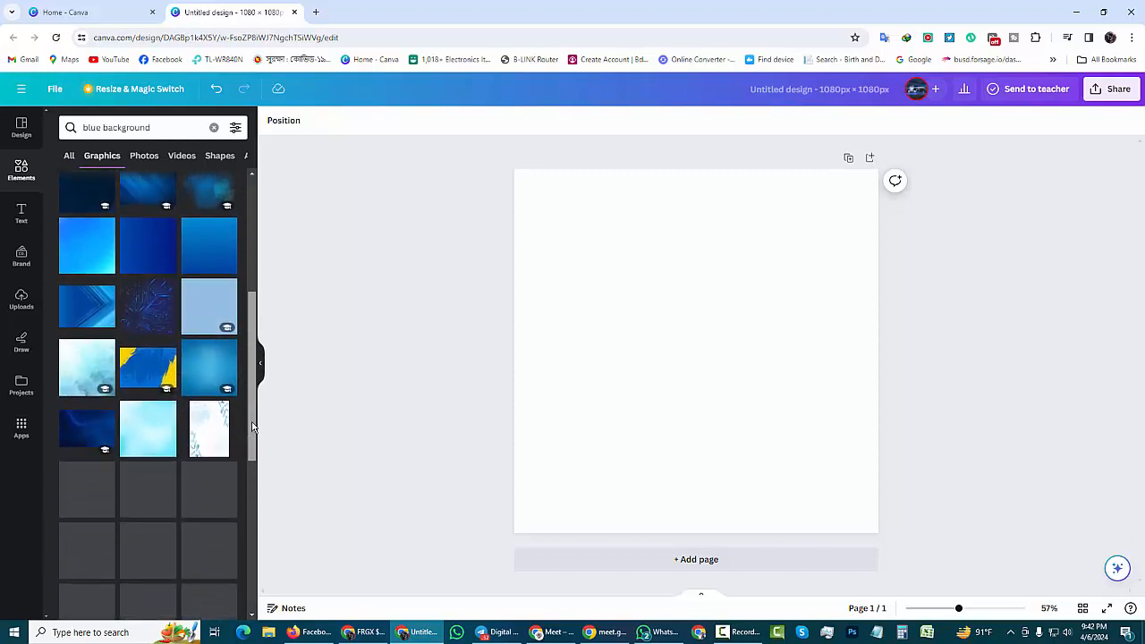
{"action": "scroll", "coordinate": [253, 426], "scroll_direction": "down", "scroll_amount": 5}
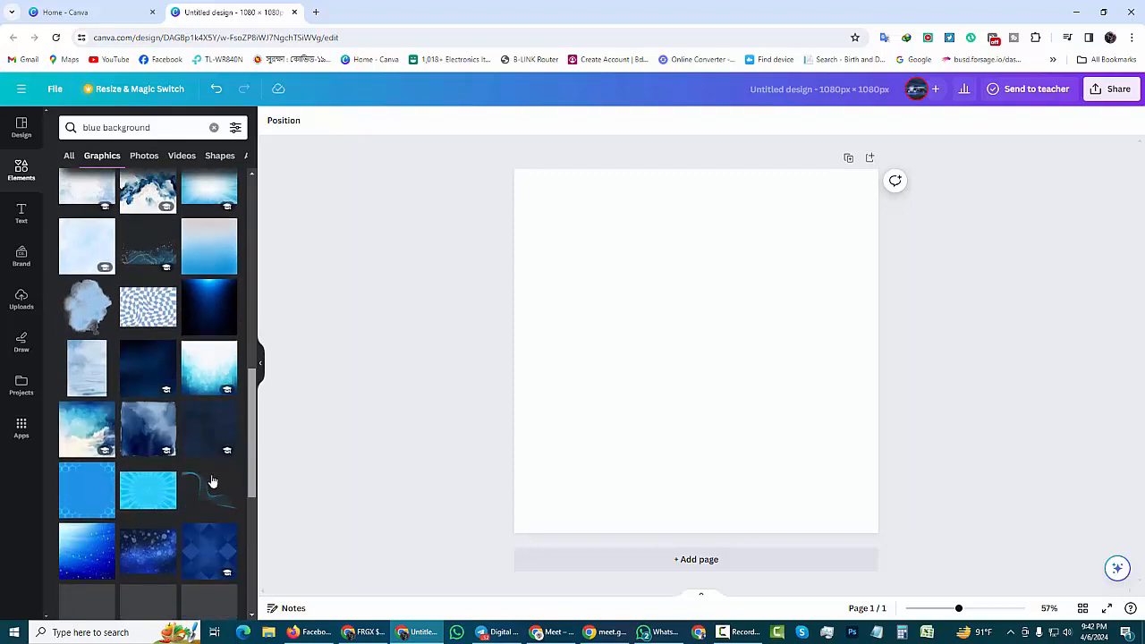
- Place the dark blue textured photo from the blue background photo results near the page's centre and open its photo editing options
{"action": "left_click", "coordinate": [144, 155]}
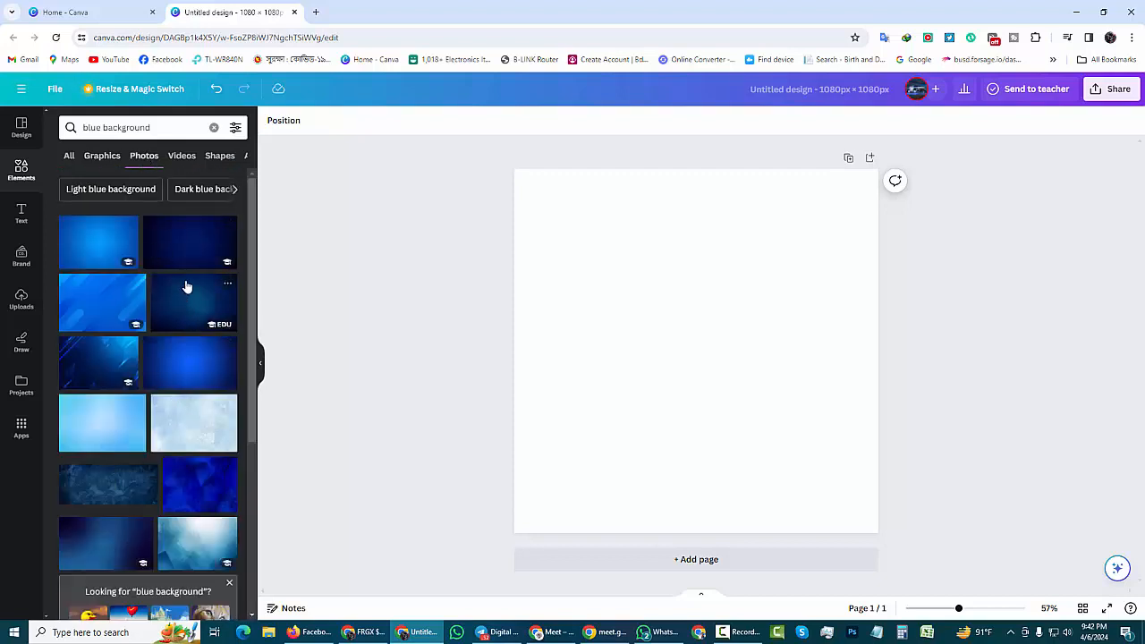
{"action": "left_click_drag", "start_coordinate": [182, 307], "coordinate": [580, 293]}
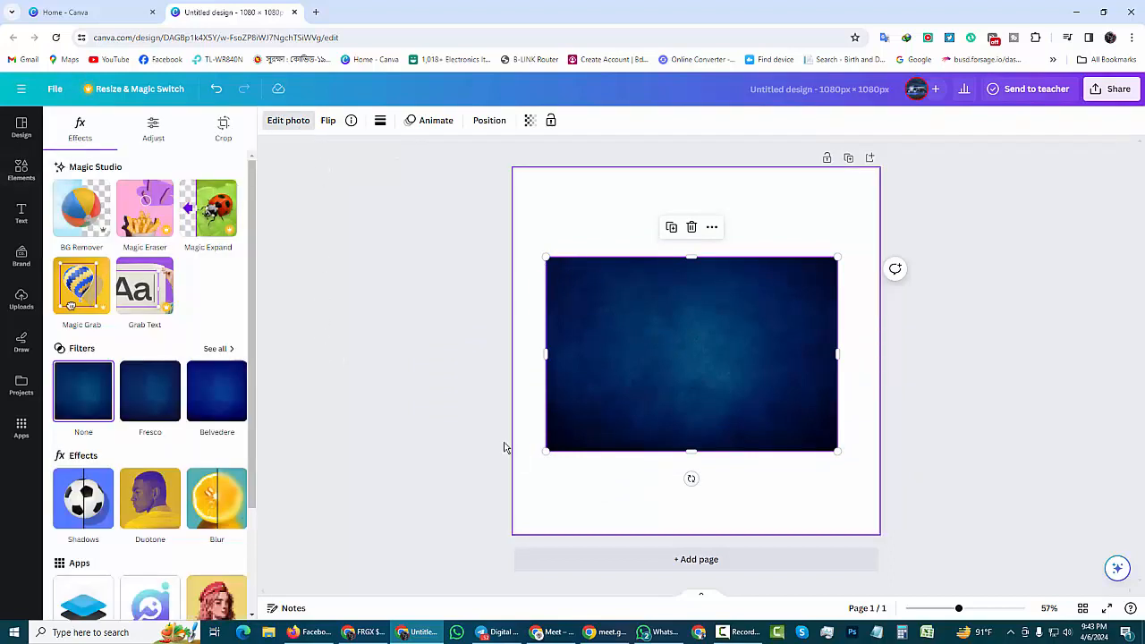
{"action": "left_click", "coordinate": [739, 353]}
{"action": "left_click_drag", "start_coordinate": [740, 352], "coordinate": [737, 350]}
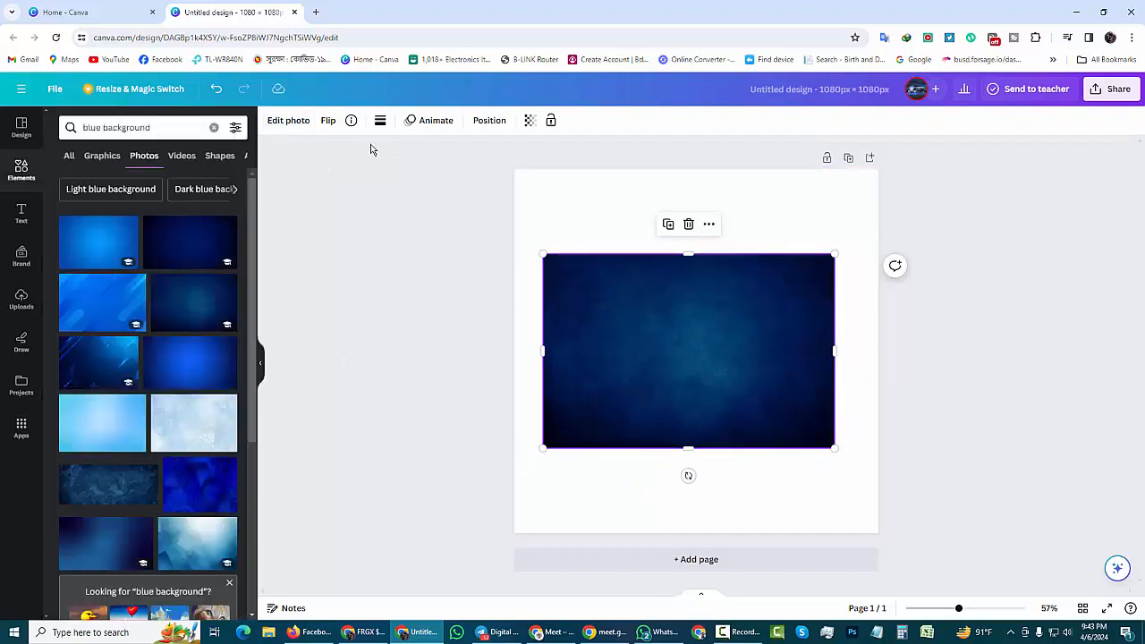
{"action": "left_click", "coordinate": [293, 121]}
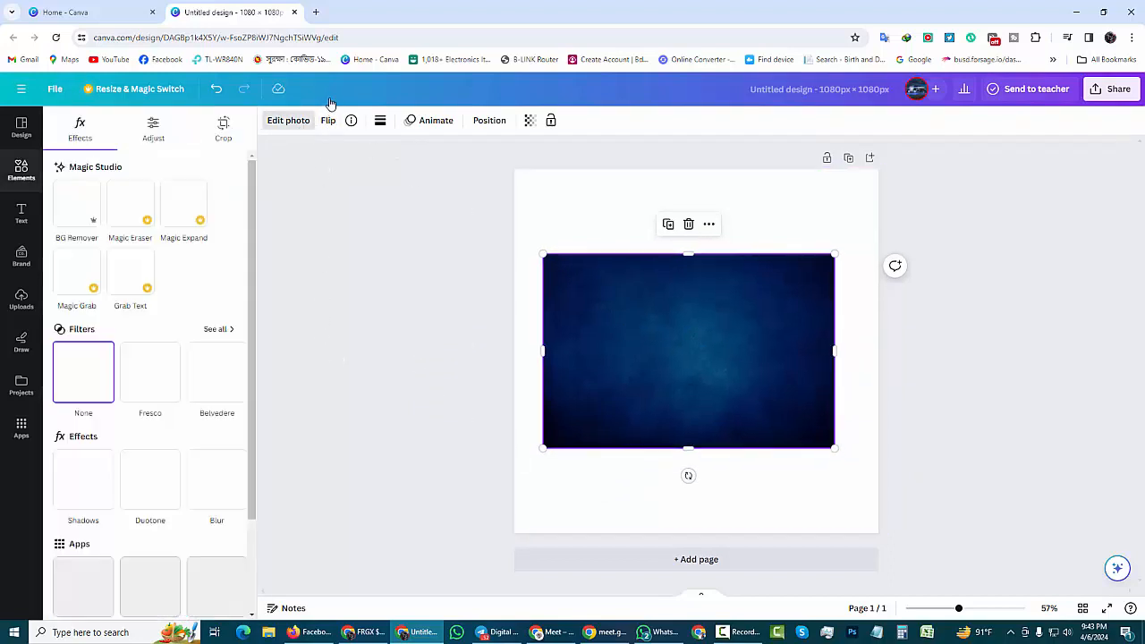
- Set the brightness of the dark blue background photo to 100
{"action": "left_click", "coordinate": [151, 127]}
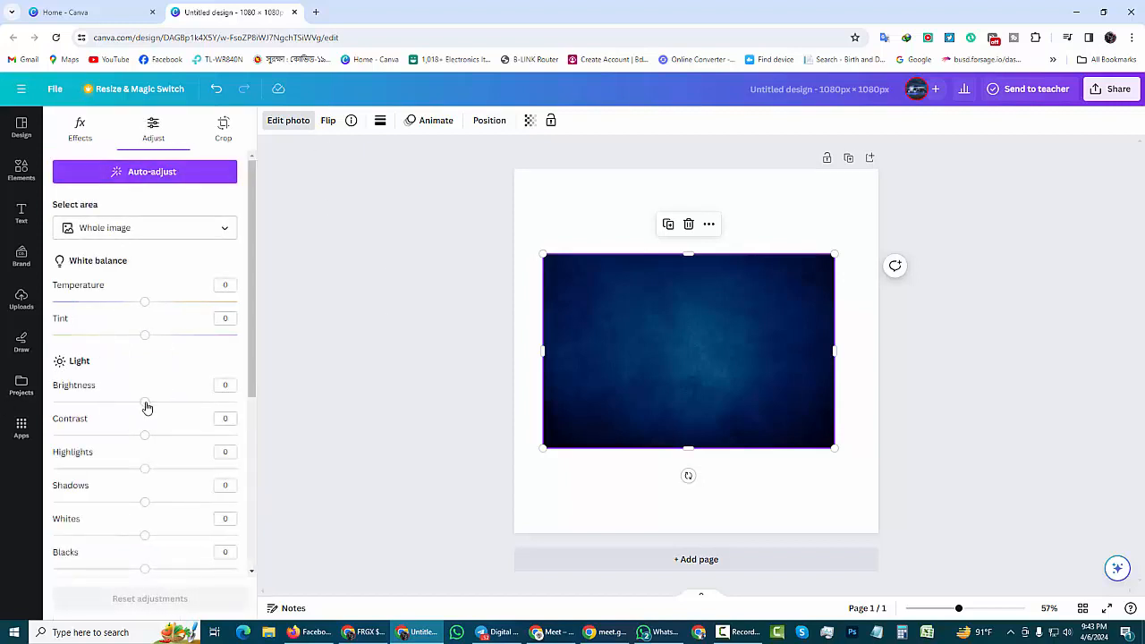
{"action": "left_click_drag", "start_coordinate": [147, 408], "coordinate": [238, 418]}
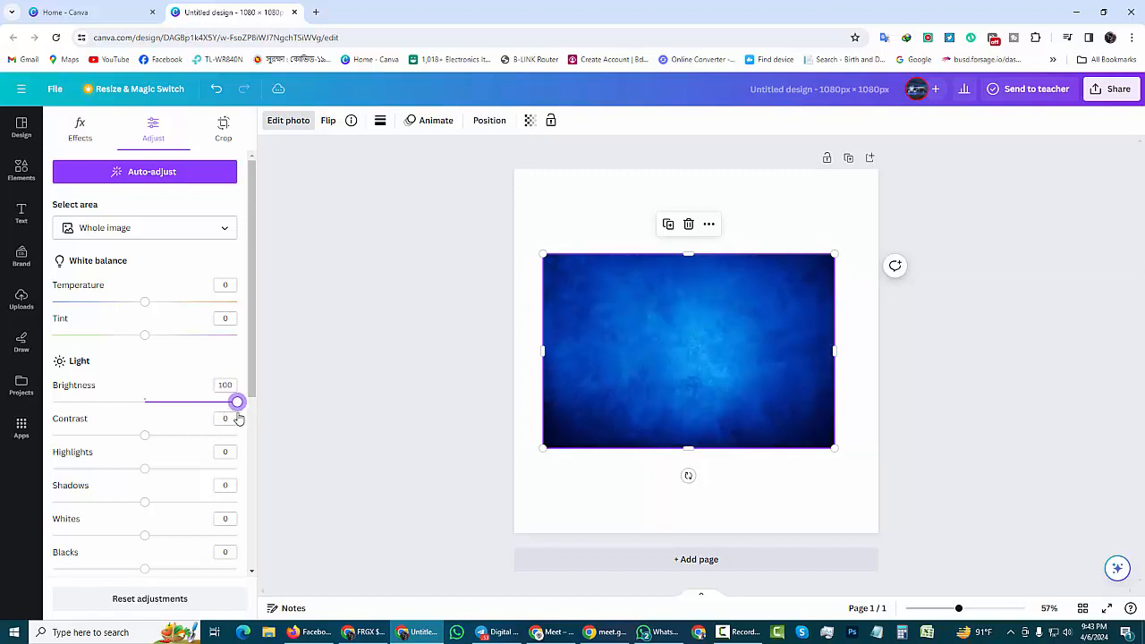
{"action": "left_click", "coordinate": [665, 486]}
- Enlarge and reposition the blue background photo, stretching it downward until it covers the whole square page
{"action": "left_click", "coordinate": [549, 258]}
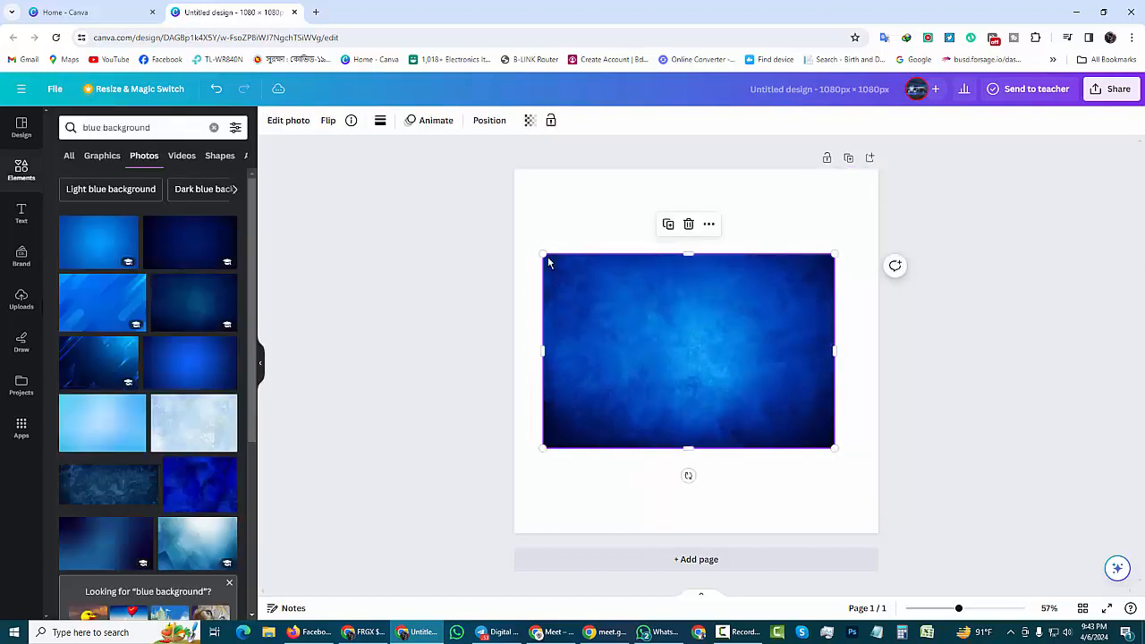
{"action": "left_click_drag", "start_coordinate": [545, 255], "coordinate": [466, 203]}
{"action": "left_click_drag", "start_coordinate": [654, 332], "coordinate": [742, 327]}
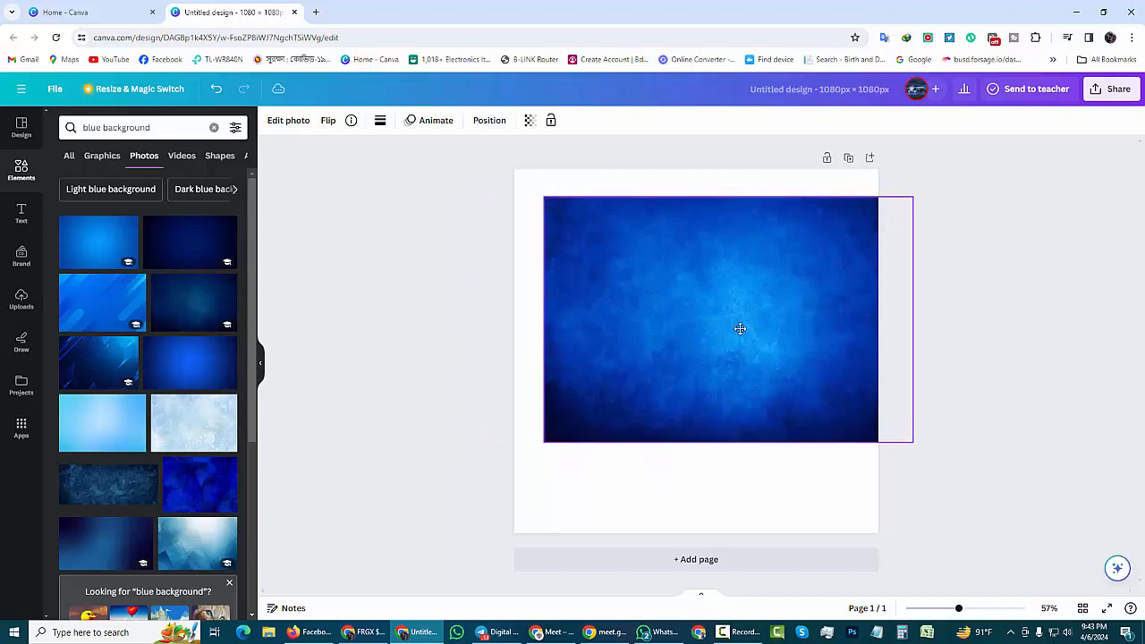
{"action": "left_click_drag", "start_coordinate": [541, 197], "coordinate": [462, 146]}
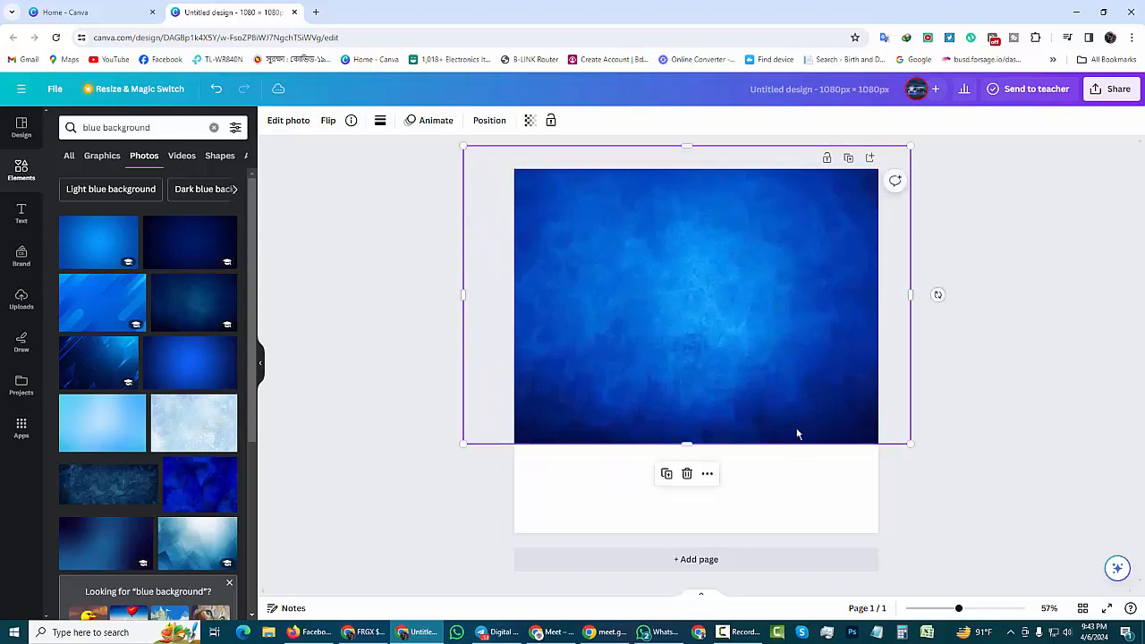
{"action": "left_click_drag", "start_coordinate": [686, 445], "coordinate": [687, 577]}
{"action": "left_click", "coordinate": [351, 310]}
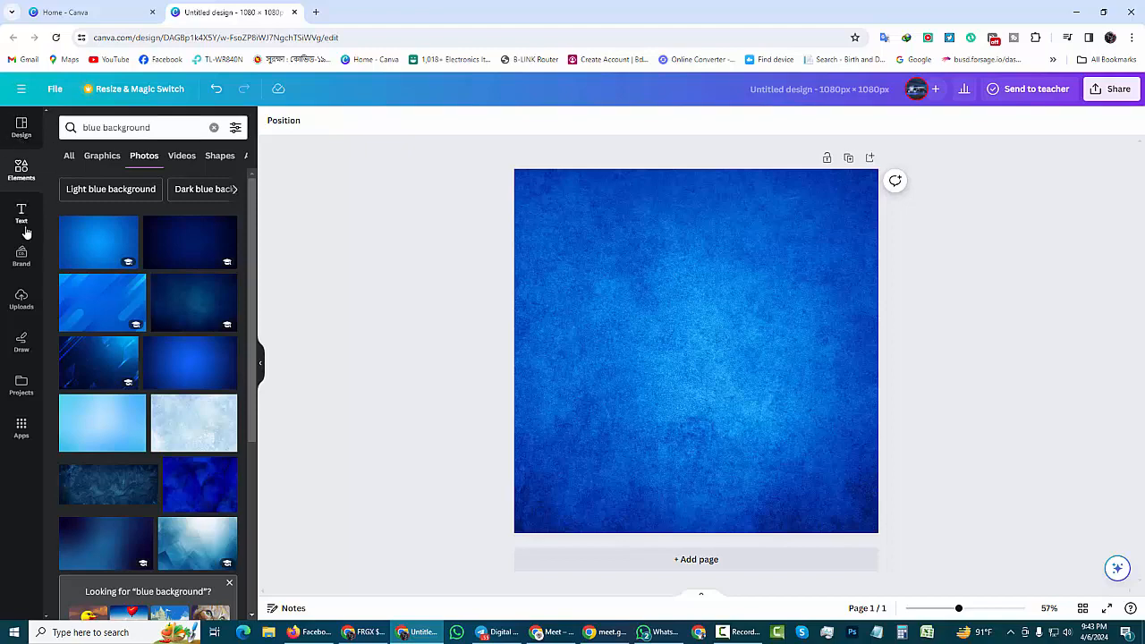
- Add the uploaded Himalaya Men face wash image to the page and remove its white background
{"action": "left_click", "coordinate": [23, 304]}
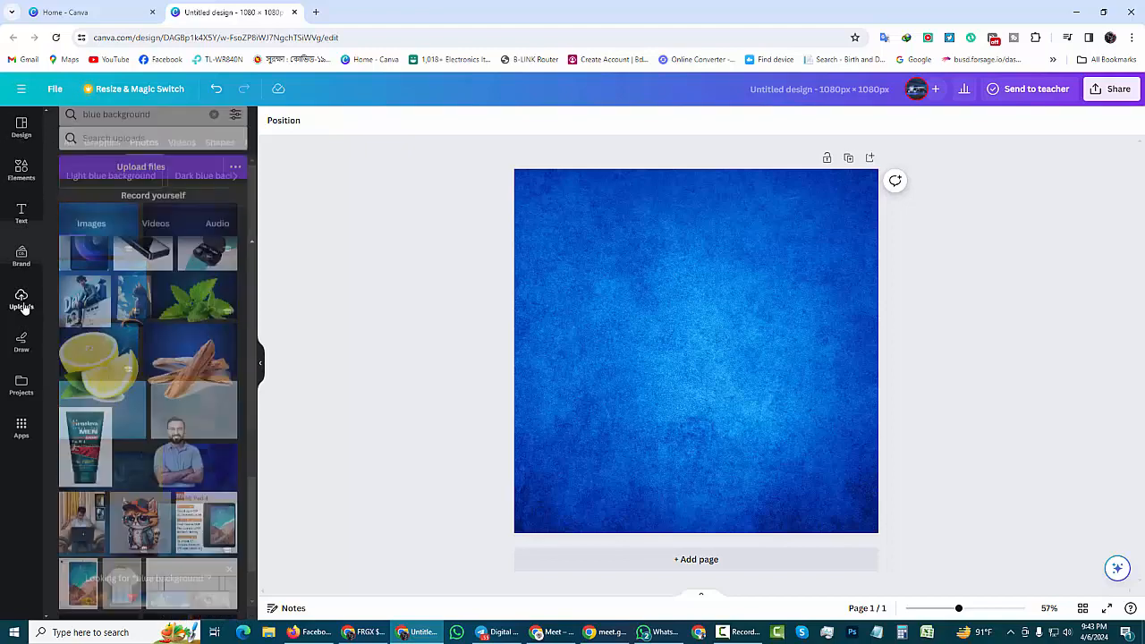
{"action": "left_click", "coordinate": [86, 447]}
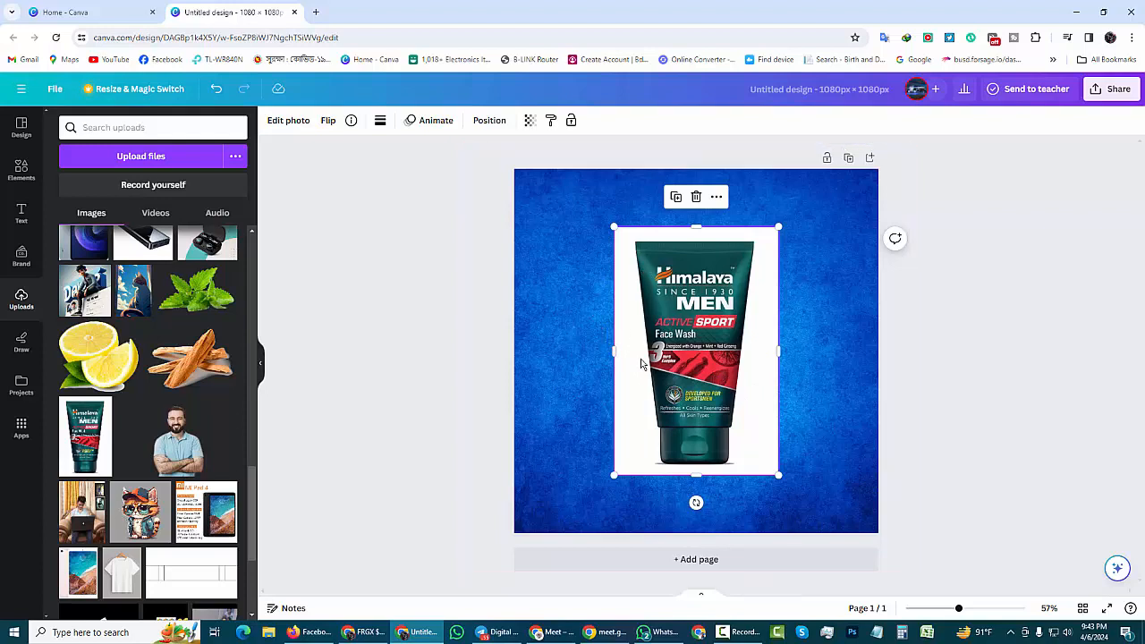
{"action": "left_click", "coordinate": [288, 121]}
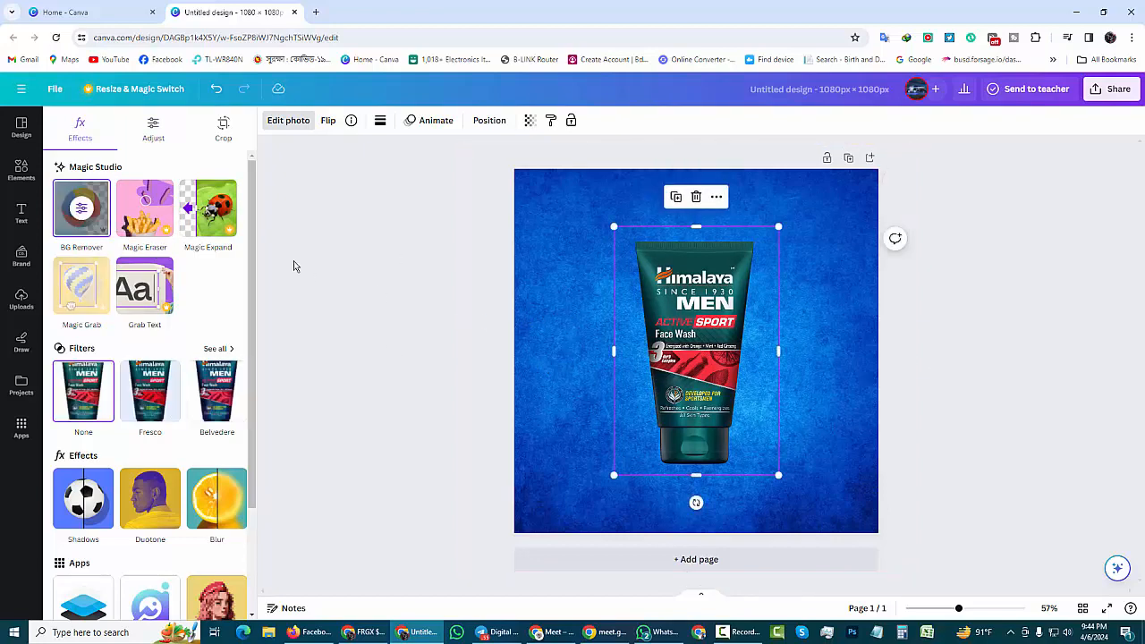
{"action": "left_click", "coordinate": [21, 299]}
{"action": "left_click", "coordinate": [821, 331]}
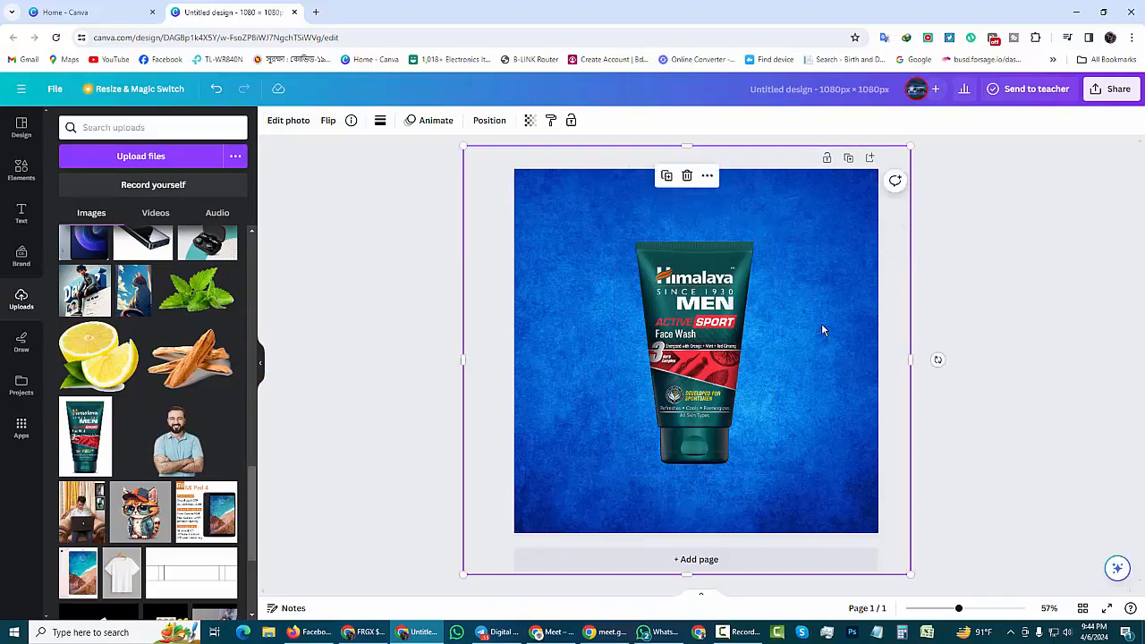
{"action": "left_click", "coordinate": [1029, 394]}
- Scale the face wash tube down slightly and align its centre with the centre of the background photo
{"action": "left_click", "coordinate": [698, 322]}
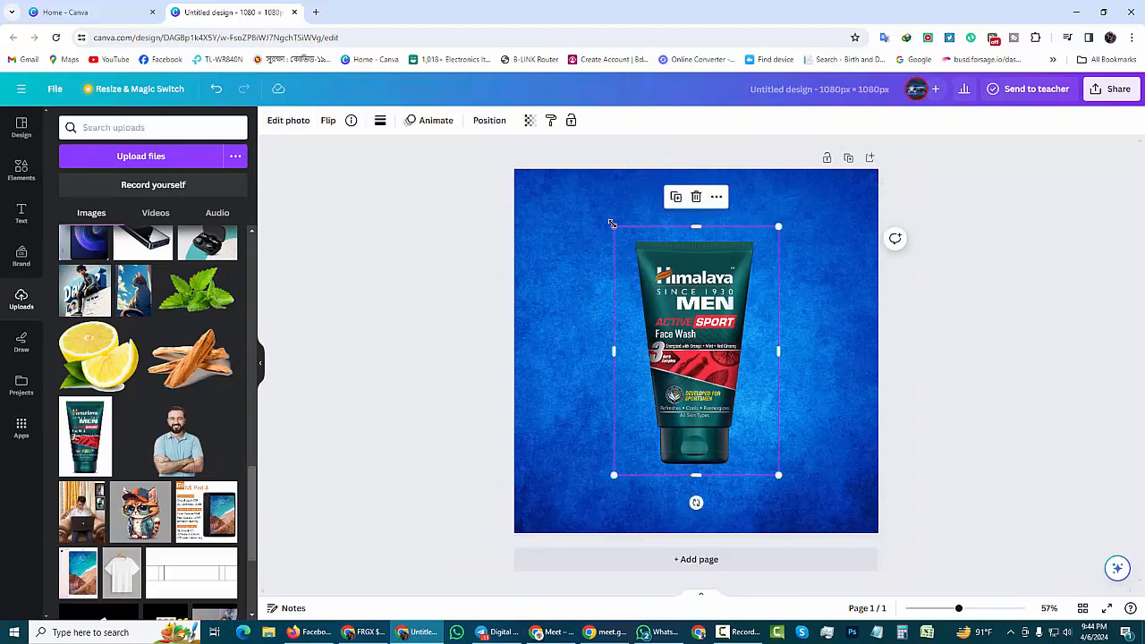
{"action": "left_click_drag", "start_coordinate": [622, 235], "coordinate": [638, 255]}
{"action": "left_click_drag", "start_coordinate": [703, 343], "coordinate": [680, 338]}
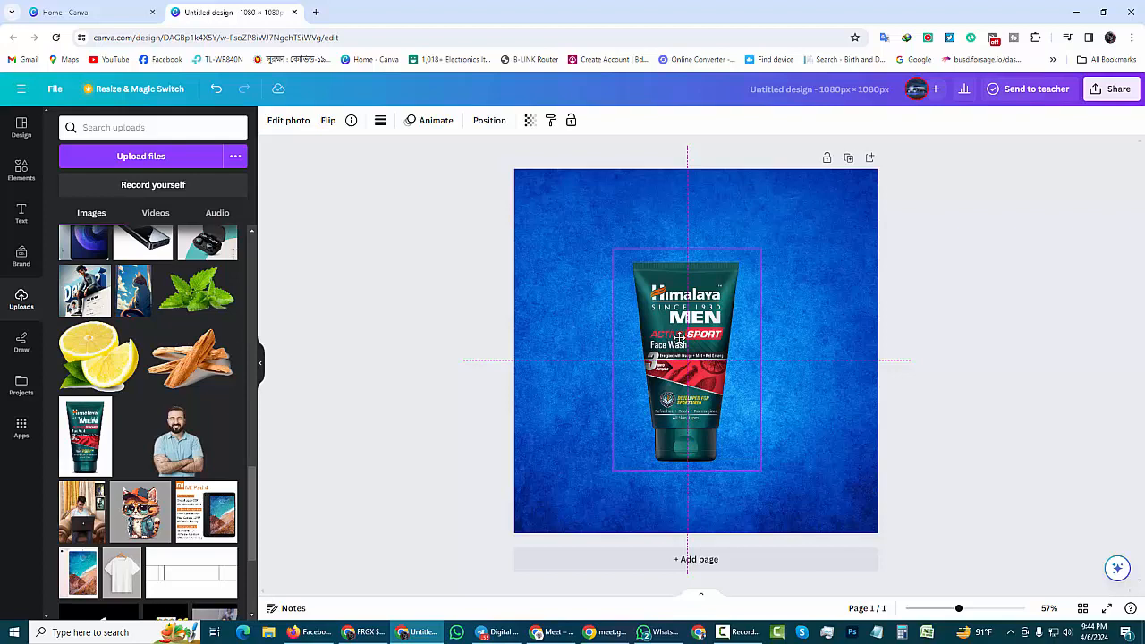
{"action": "left_click_drag", "start_coordinate": [680, 343], "coordinate": [678, 346]}
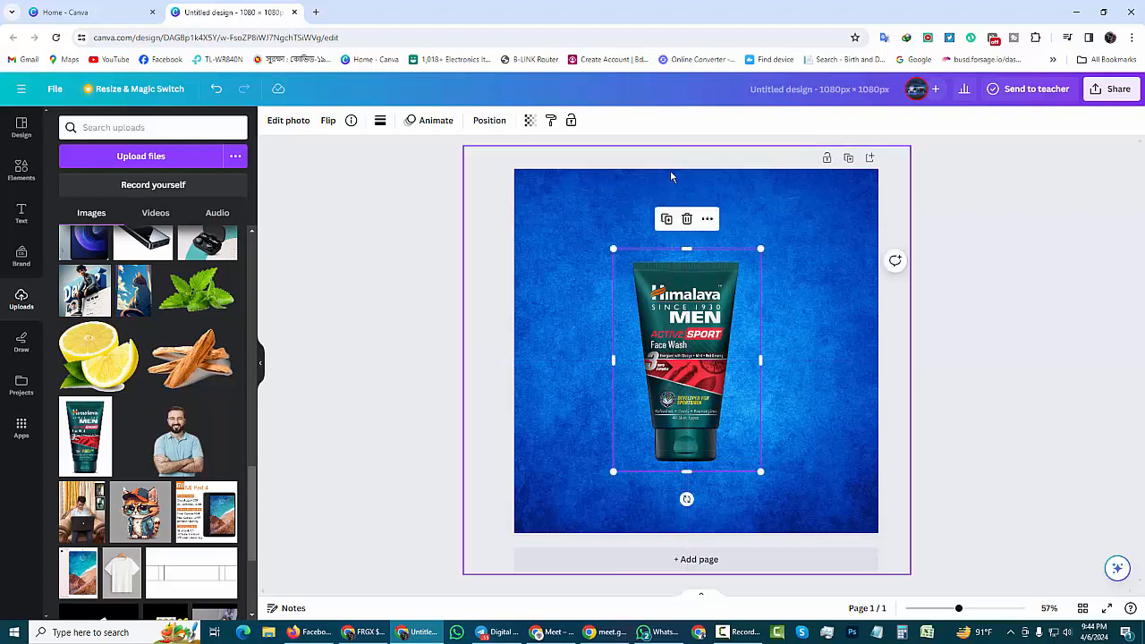
{"action": "left_click_drag", "start_coordinate": [678, 357], "coordinate": [673, 357]}
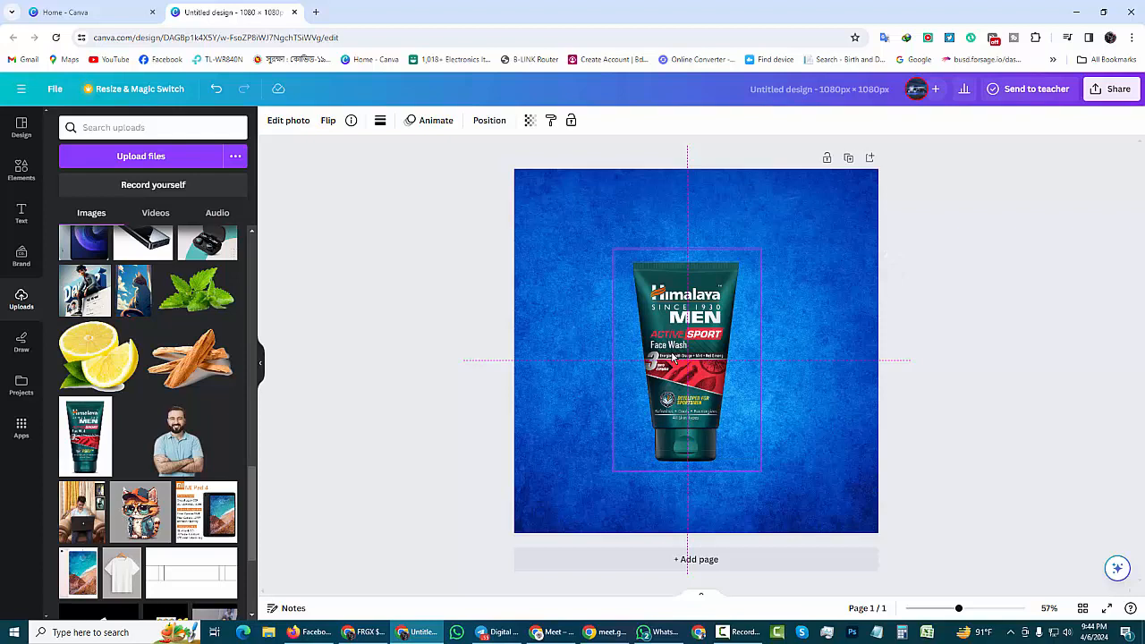
{"action": "left_click_drag", "start_coordinate": [672, 356], "coordinate": [673, 356]}
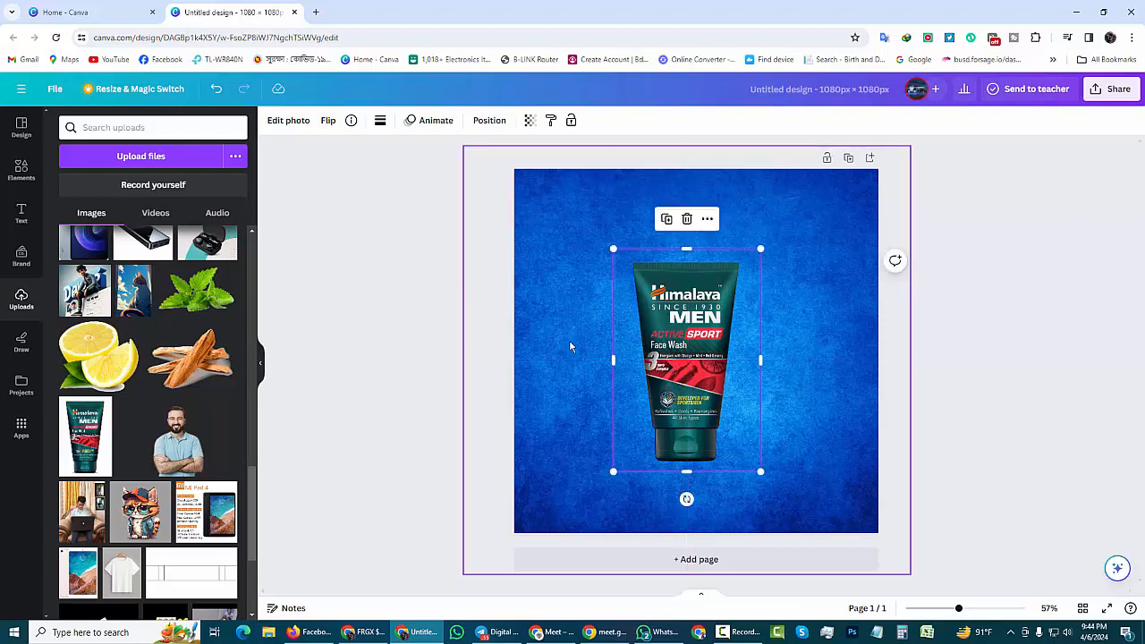
- Adjust the face wash image to brightness -15, contrast -10, highlights 14 and whites -15
{"action": "left_click", "coordinate": [285, 128]}
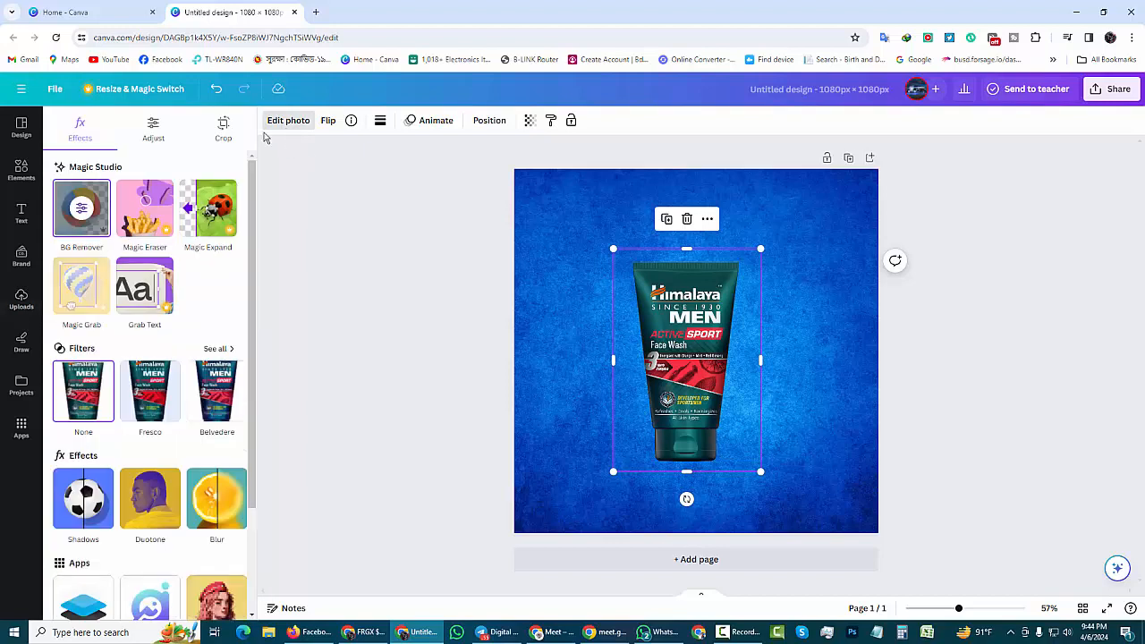
{"action": "left_click", "coordinate": [151, 127]}
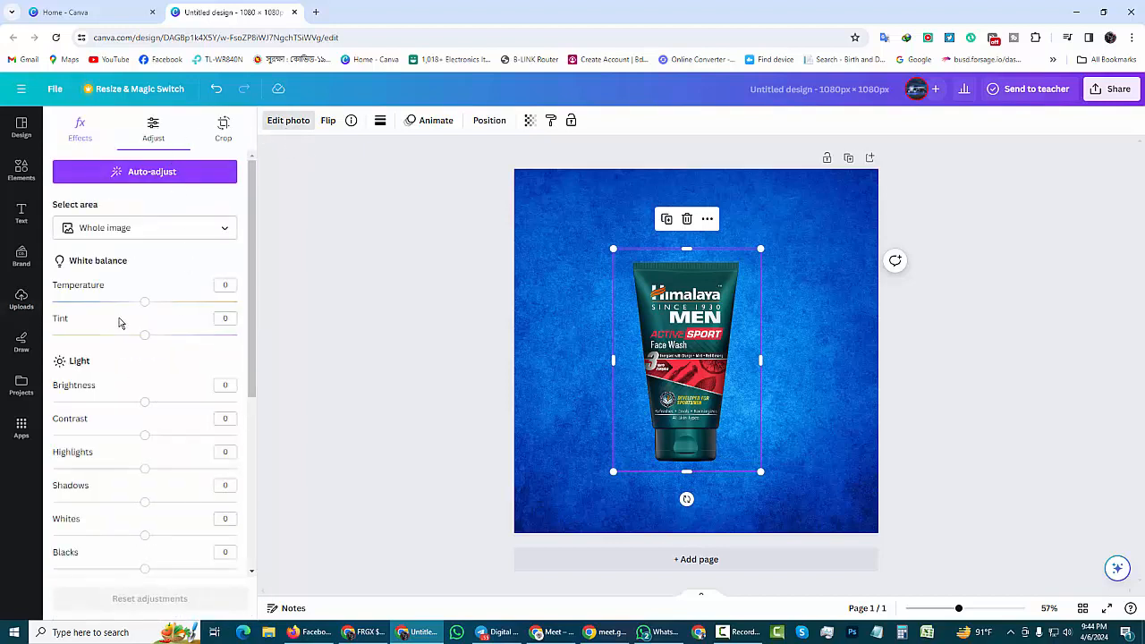
{"action": "mouse_move", "coordinate": [144, 401]}
{"action": "left_mouse_down"}
{"action": "mouse_move", "coordinate": [156, 406]}
{"action": "mouse_move", "coordinate": [131, 401]}
{"action": "left_mouse_up"}
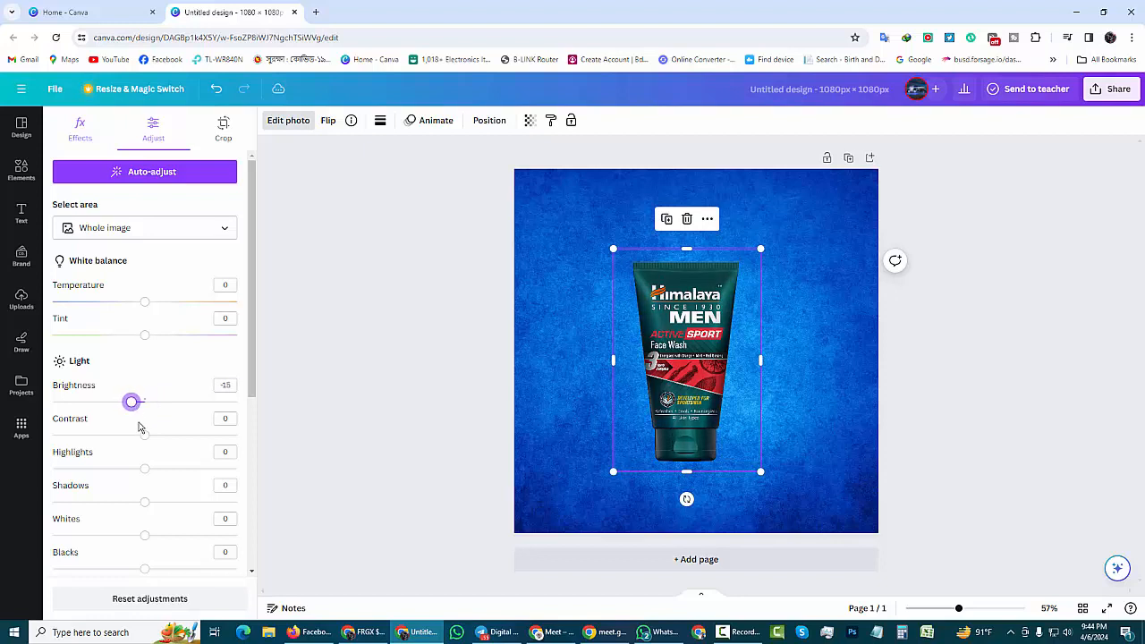
{"action": "left_click_drag", "start_coordinate": [146, 470], "coordinate": [152, 472]}
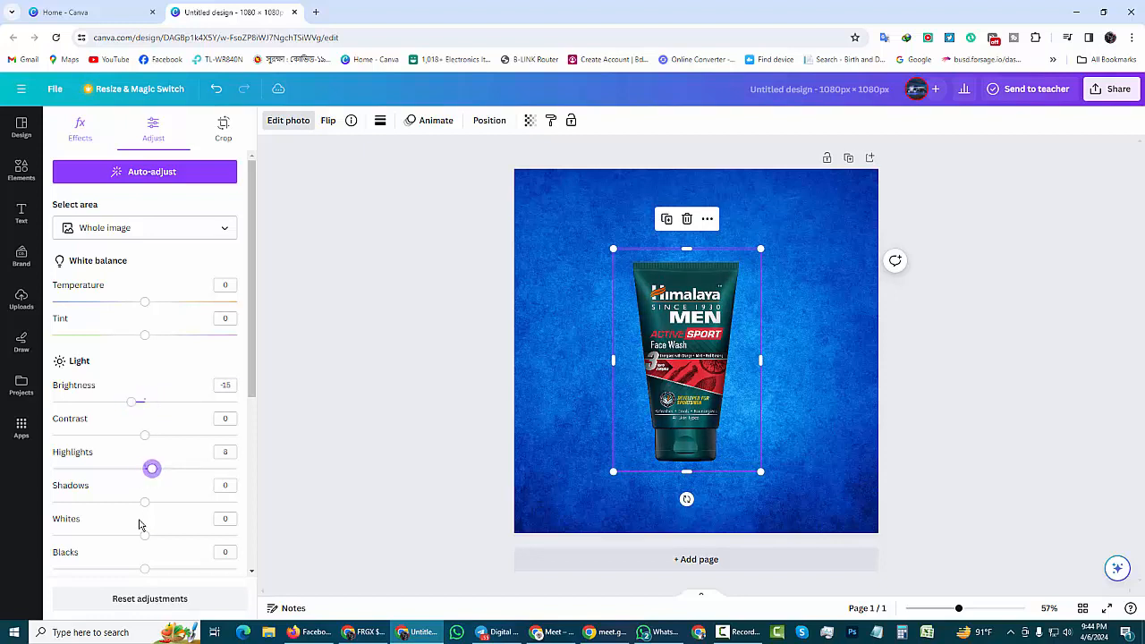
{"action": "left_click_drag", "start_coordinate": [134, 537], "coordinate": [131, 541]}
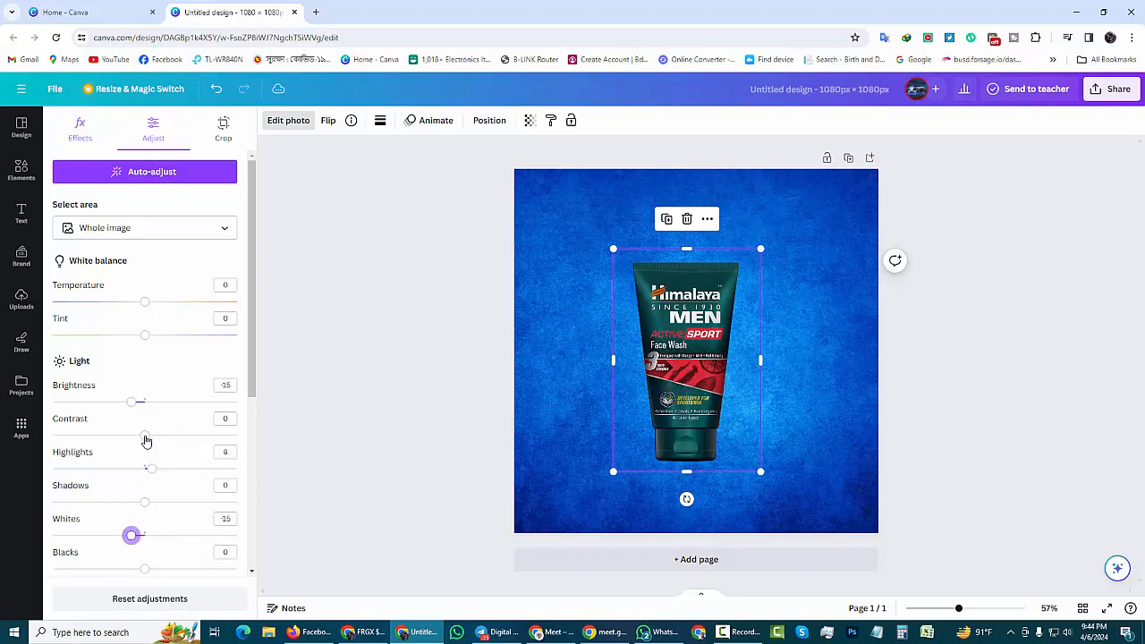
{"action": "left_click_drag", "start_coordinate": [141, 437], "coordinate": [158, 470]}
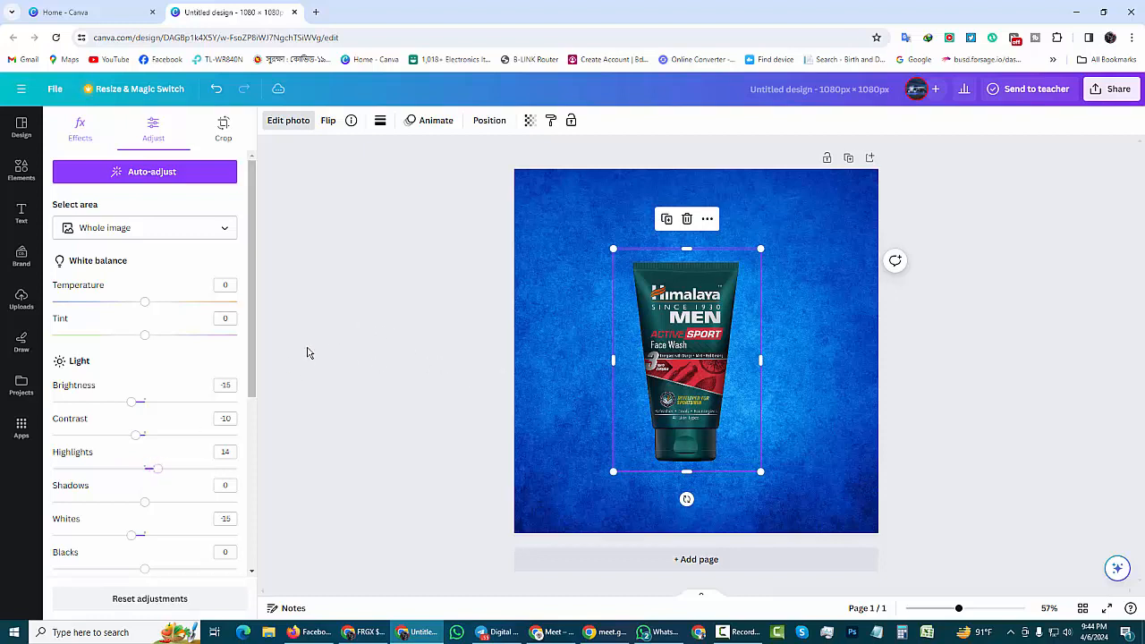
{"action": "key", "text": "Escape"}
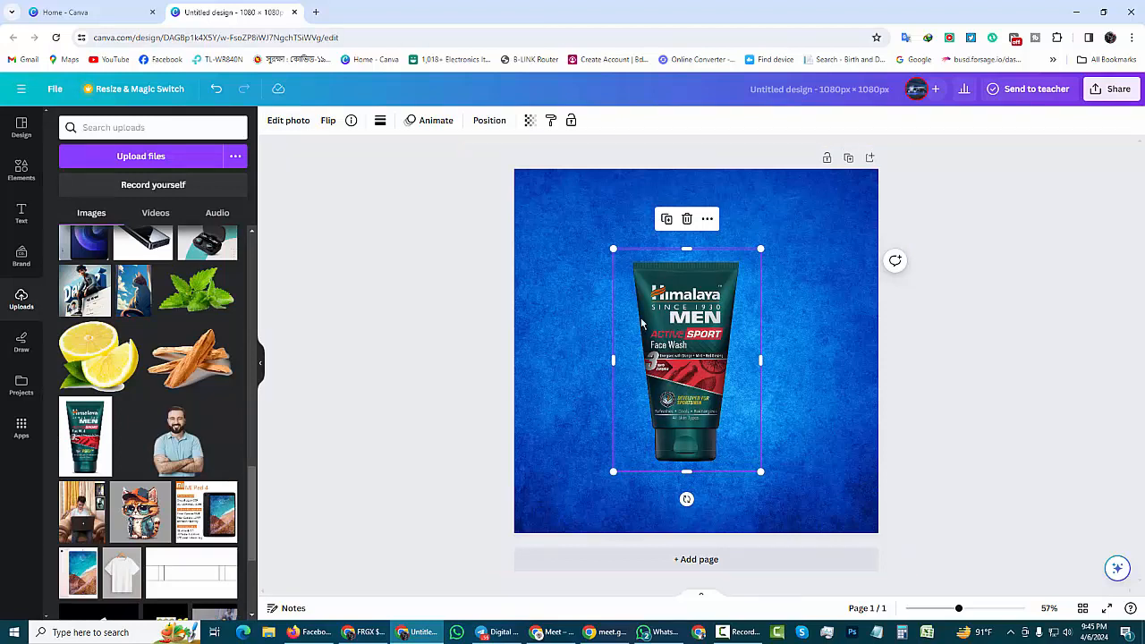
- Copy the face wash image and paste a second one onto the page
{"action": "left_click", "coordinate": [568, 338]}
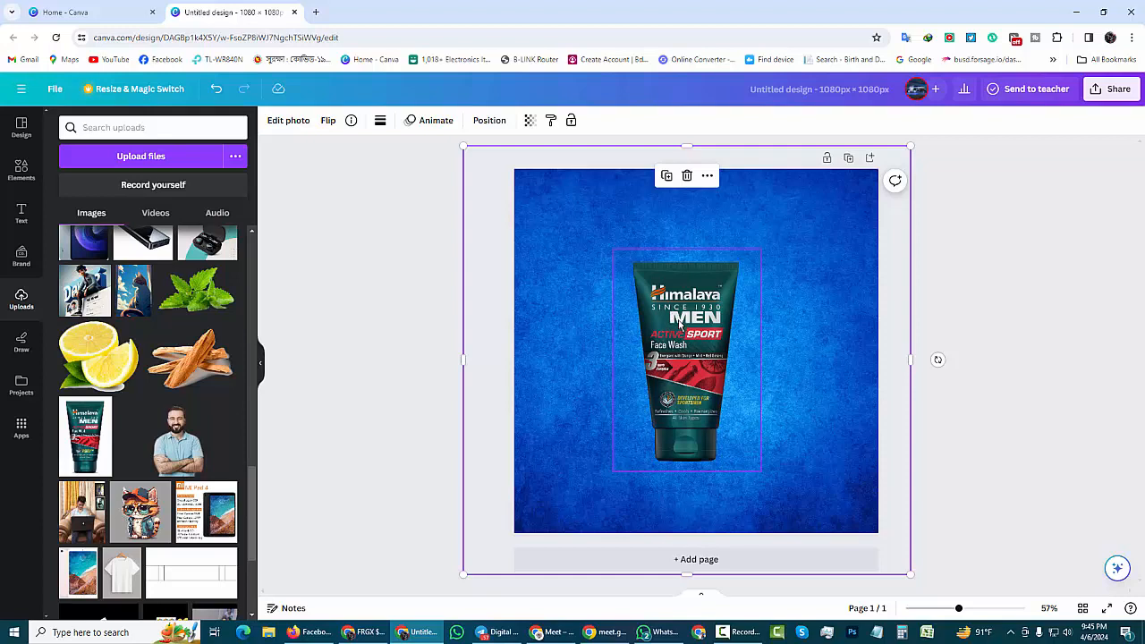
{"action": "left_click", "coordinate": [702, 275]}
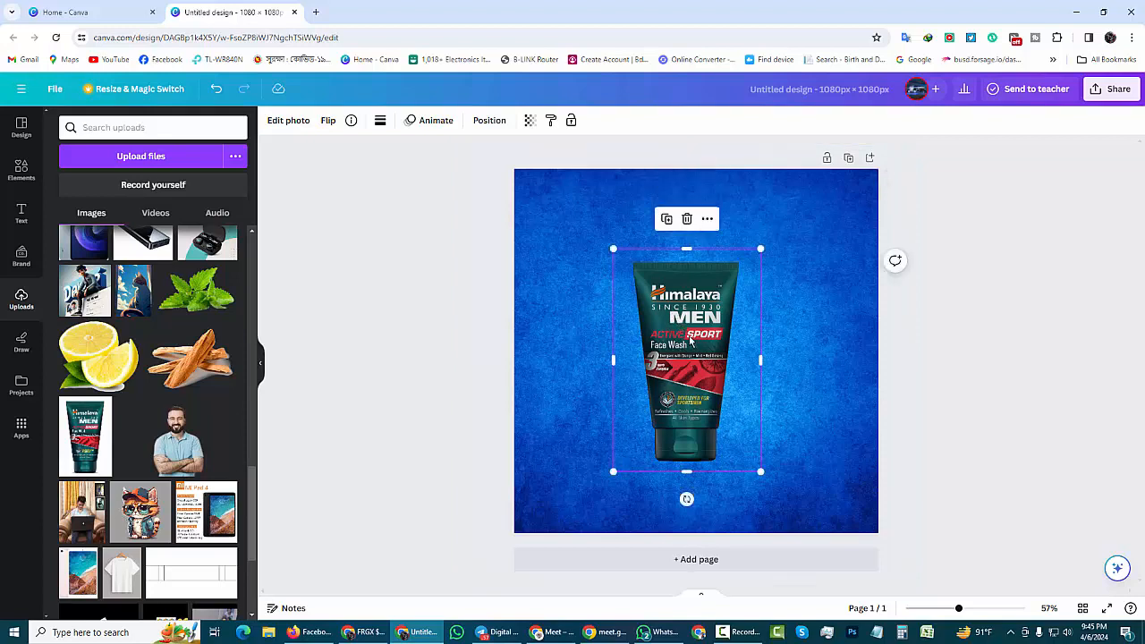
{"action": "left_click", "coordinate": [708, 221]}
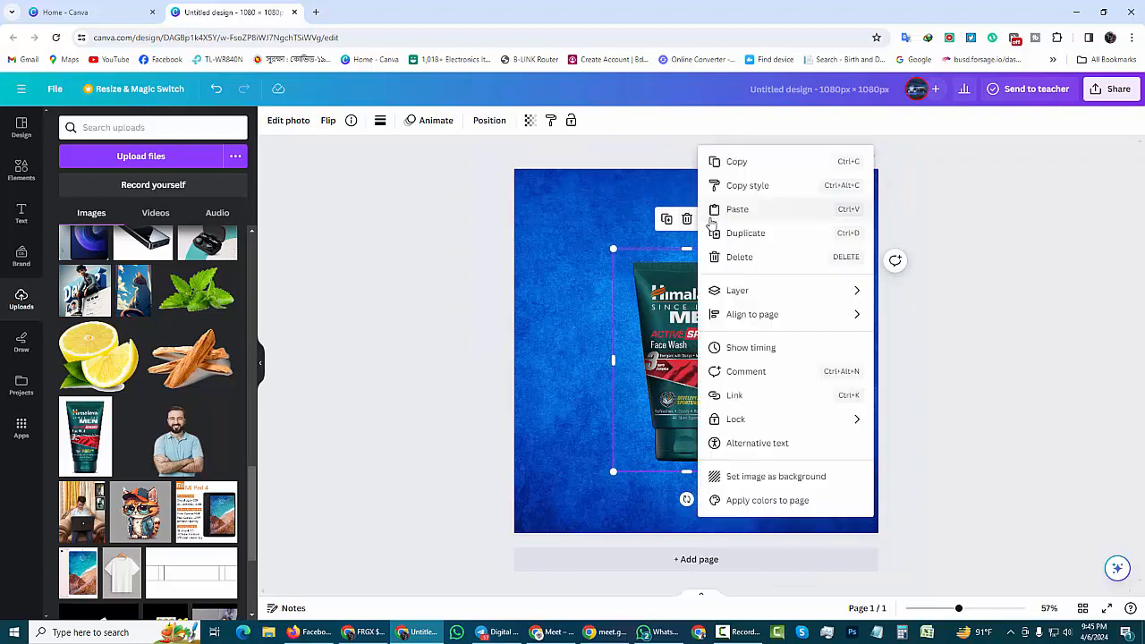
{"action": "left_click", "coordinate": [746, 163]}
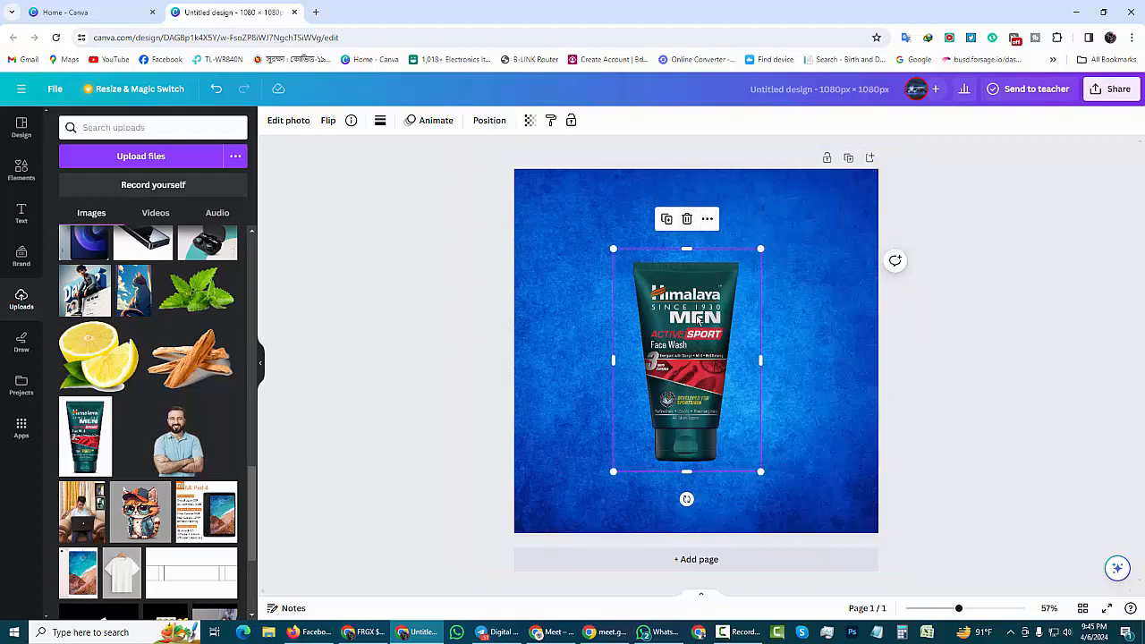
{"action": "left_click", "coordinate": [708, 220]}
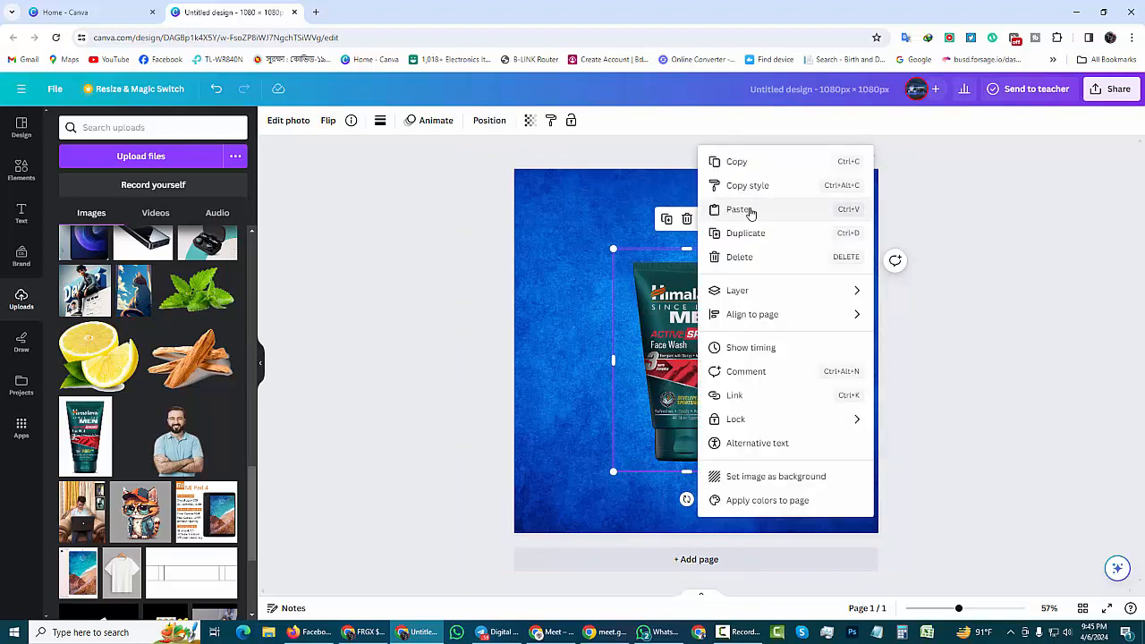
{"action": "left_click", "coordinate": [753, 211]}
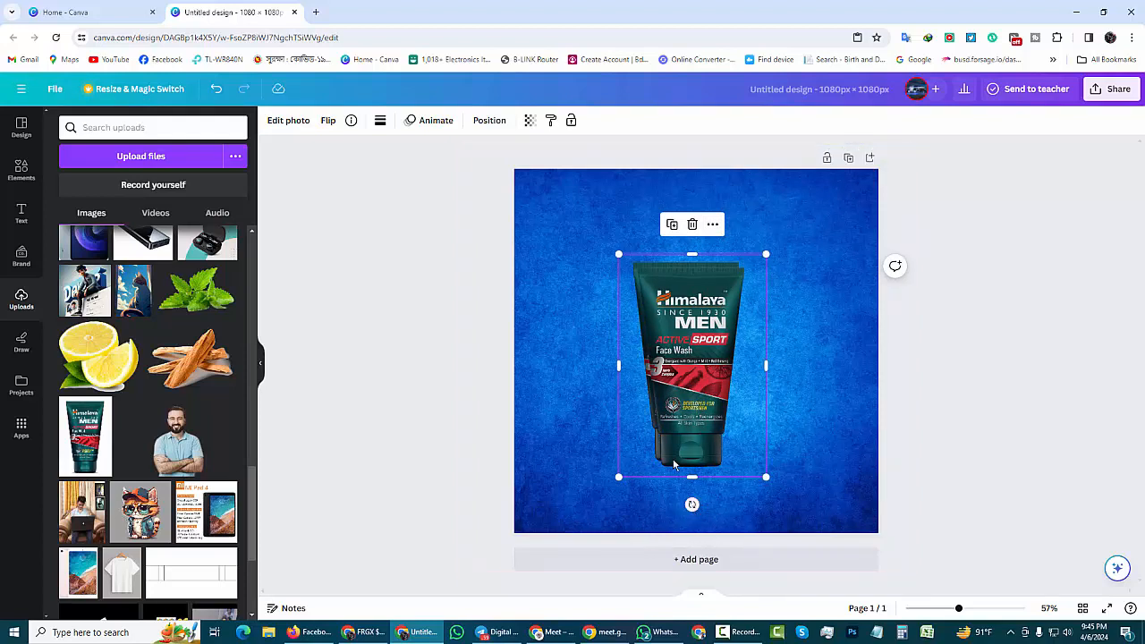
- Rotate the pasted tube 180° and place it directly below the original so that the two caps meet
{"action": "left_click_drag", "start_coordinate": [692, 504], "coordinate": [691, 211]}
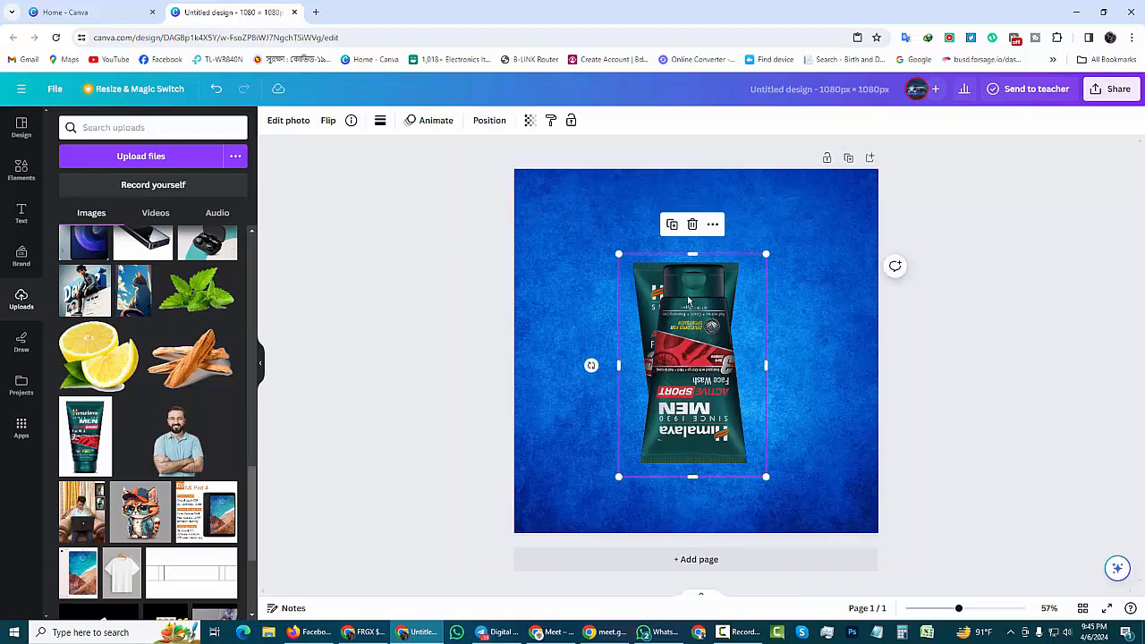
{"action": "left_click_drag", "start_coordinate": [688, 290], "coordinate": [683, 481]}
{"action": "left_click", "coordinate": [766, 364]}
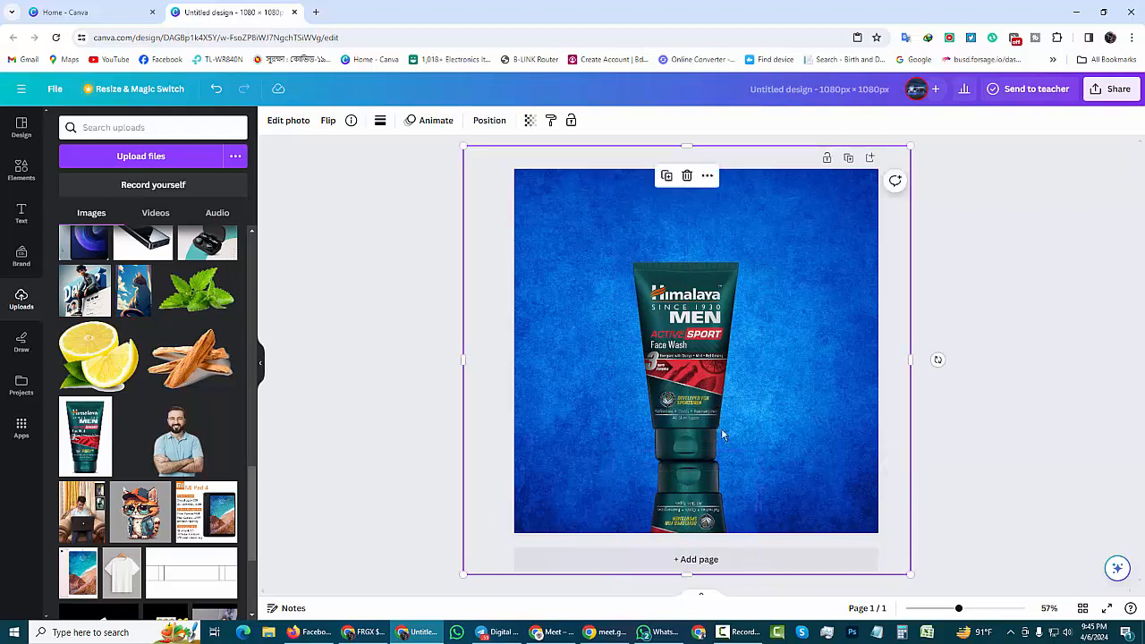
- Make the upside-down tube below the original semi-transparent so that it looks like a faint reflection
{"action": "left_click", "coordinate": [680, 484]}
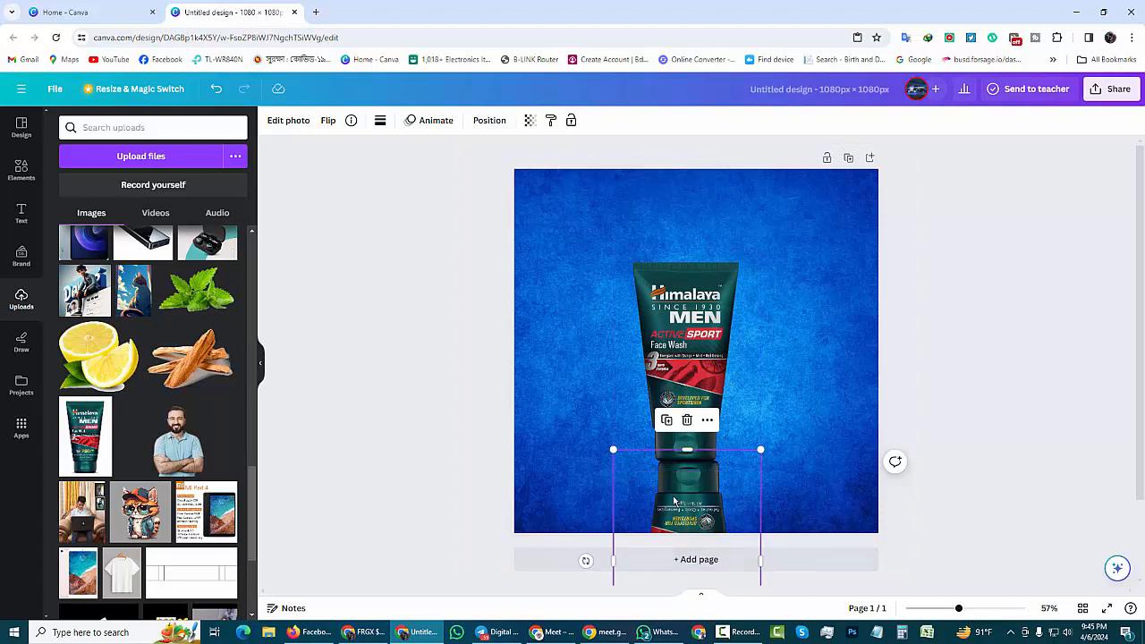
{"action": "left_click", "coordinate": [527, 122]}
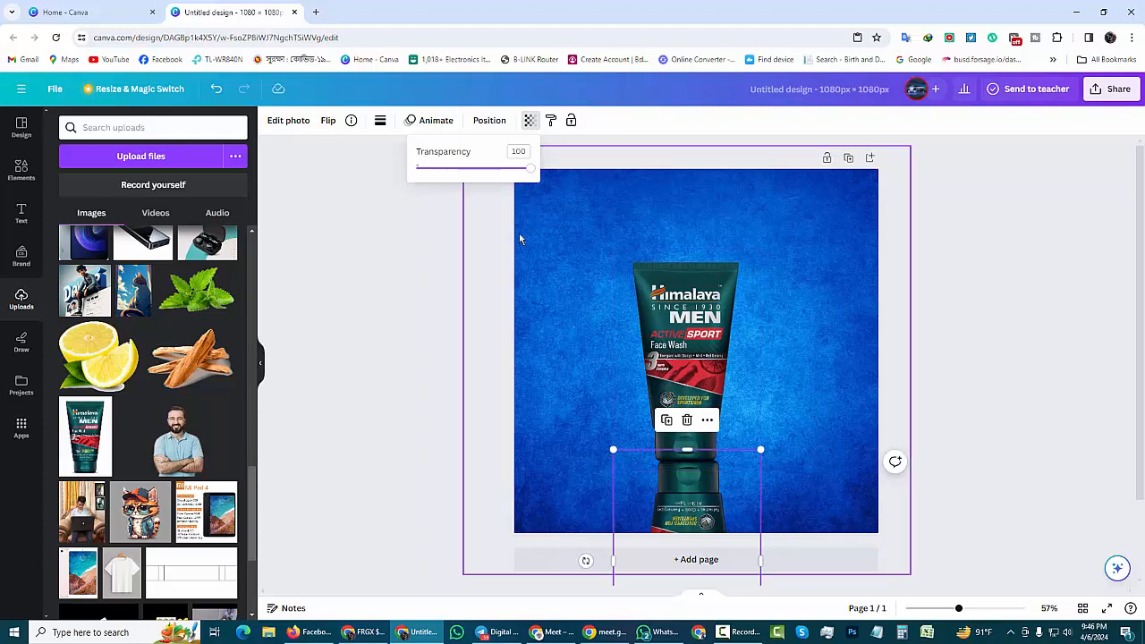
{"action": "left_click_drag", "start_coordinate": [511, 170], "coordinate": [464, 176]}
{"action": "left_click", "coordinate": [571, 362]}
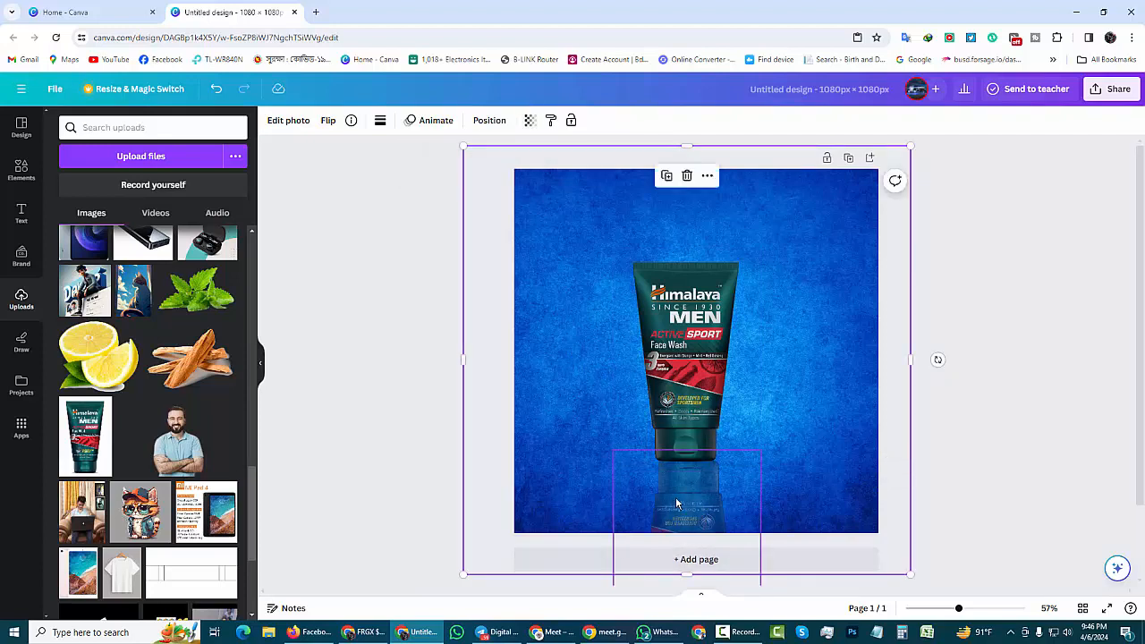
{"action": "left_click", "coordinate": [676, 497]}
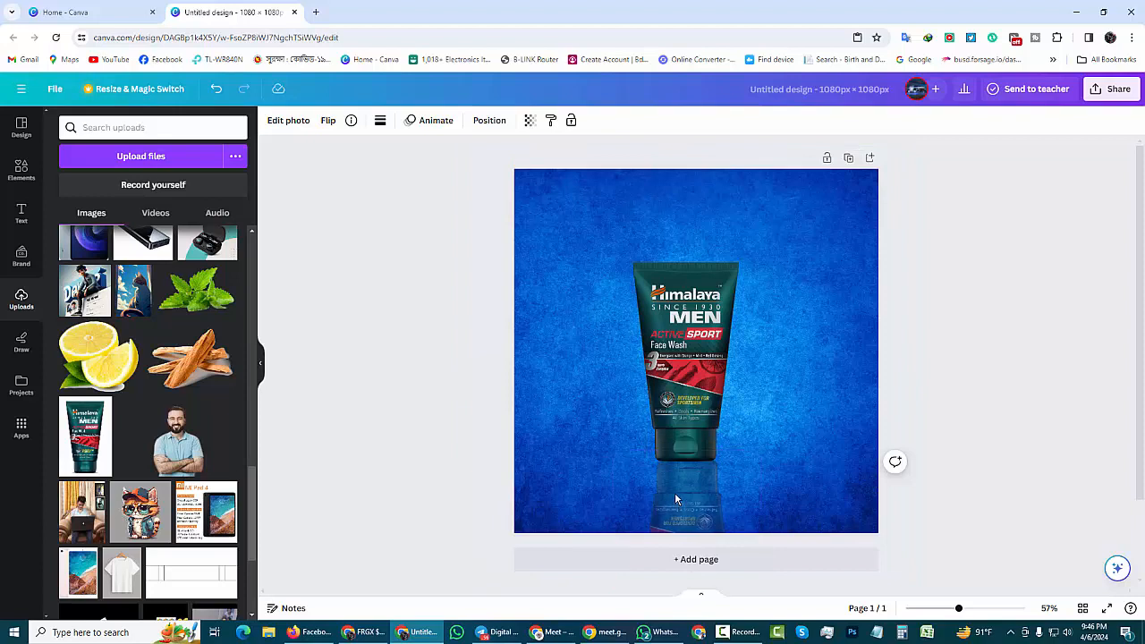
{"action": "left_click", "coordinate": [675, 493]}
{"action": "left_click", "coordinate": [778, 364]}
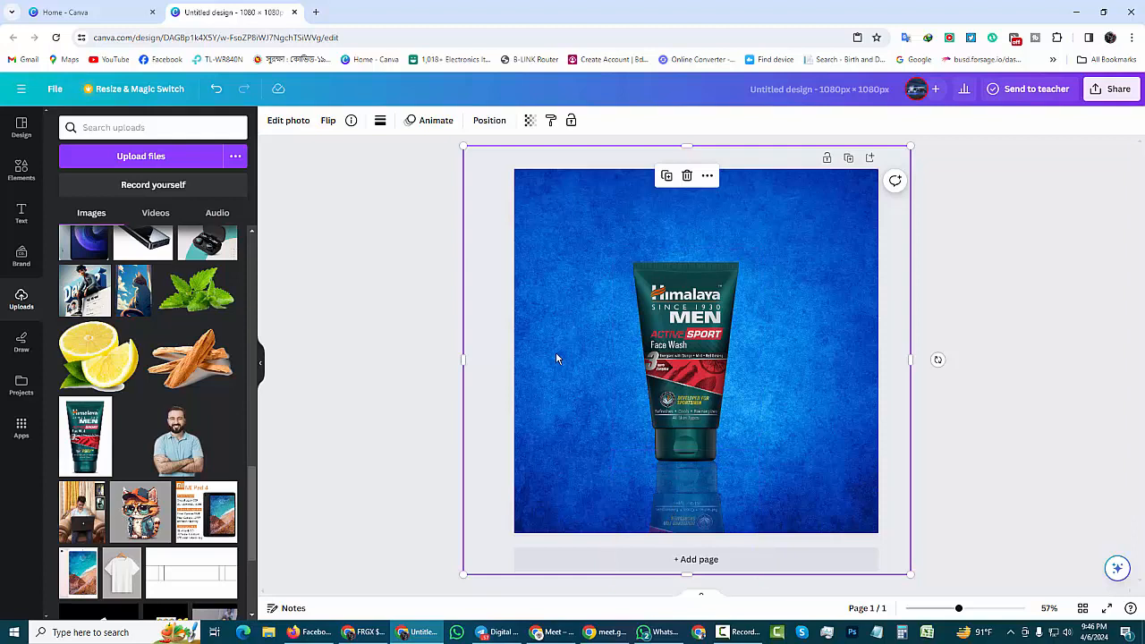
- Add the uploaded lemon image, shrink it and place it in front of the face wash tube's lower left side
{"action": "left_click", "coordinate": [107, 368]}
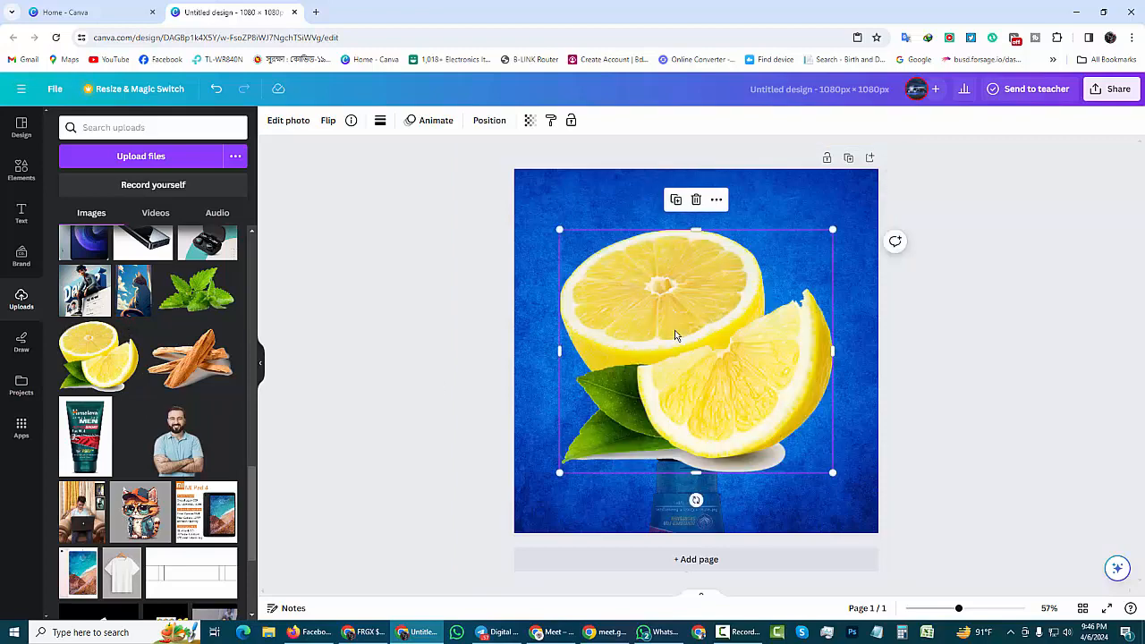
{"action": "left_click_drag", "start_coordinate": [675, 334], "coordinate": [643, 342]}
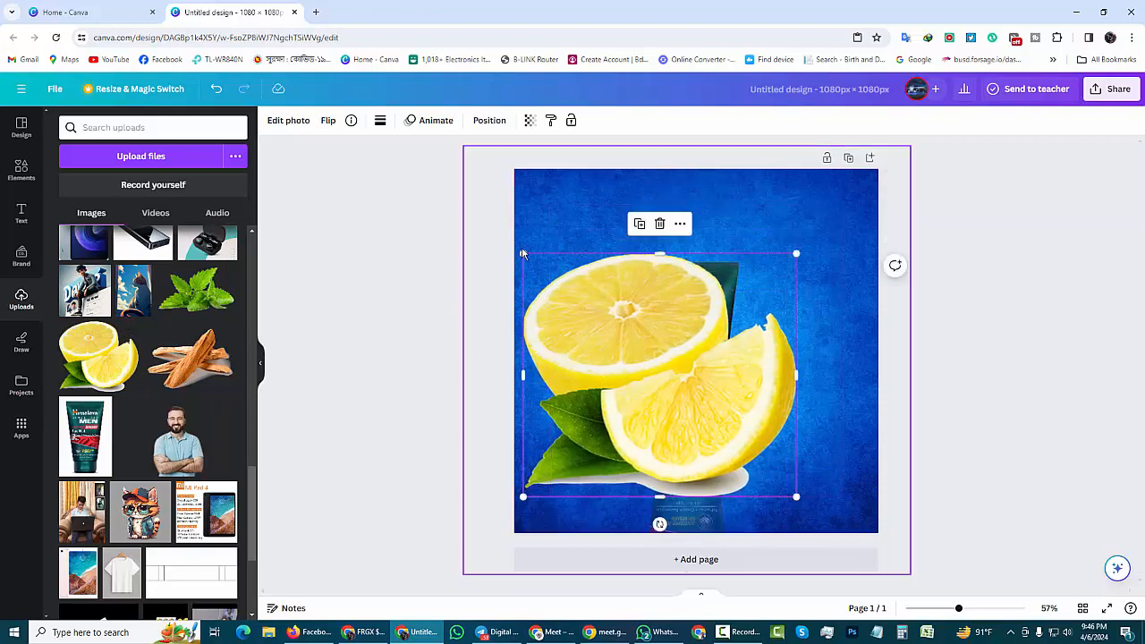
{"action": "left_click_drag", "start_coordinate": [523, 254], "coordinate": [606, 421]}
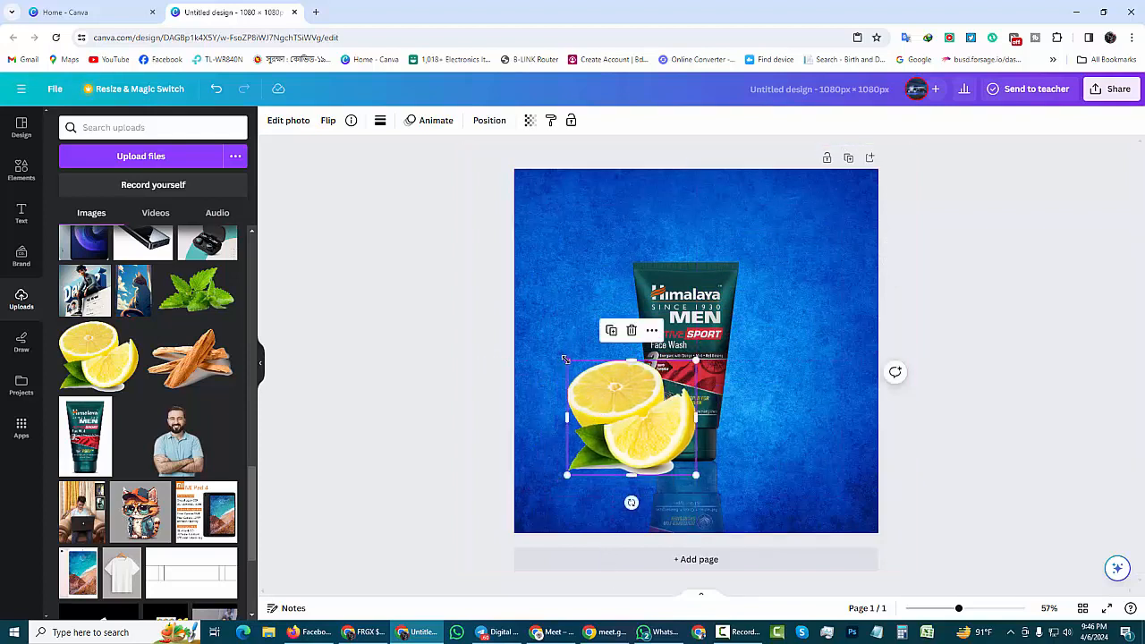
{"action": "left_click_drag", "start_coordinate": [565, 359], "coordinate": [592, 394]}
{"action": "left_click_drag", "start_coordinate": [657, 453], "coordinate": [643, 437]}
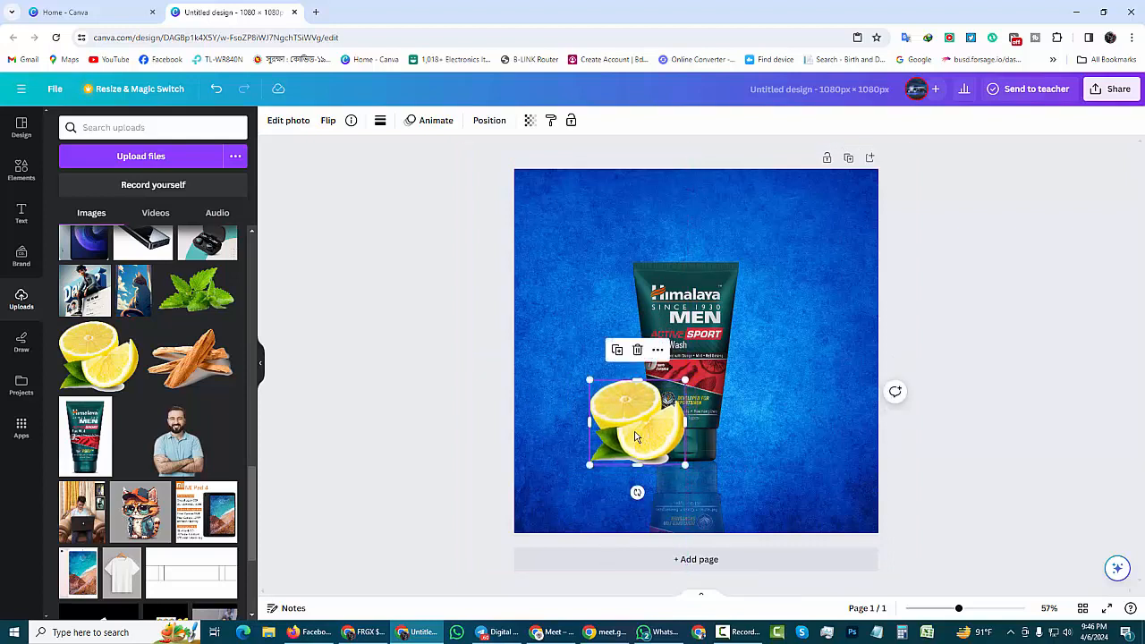
- Paste a copy of the lemon image, turn it upside down and place it directly below the original
{"action": "right_click", "coordinate": [648, 384]}
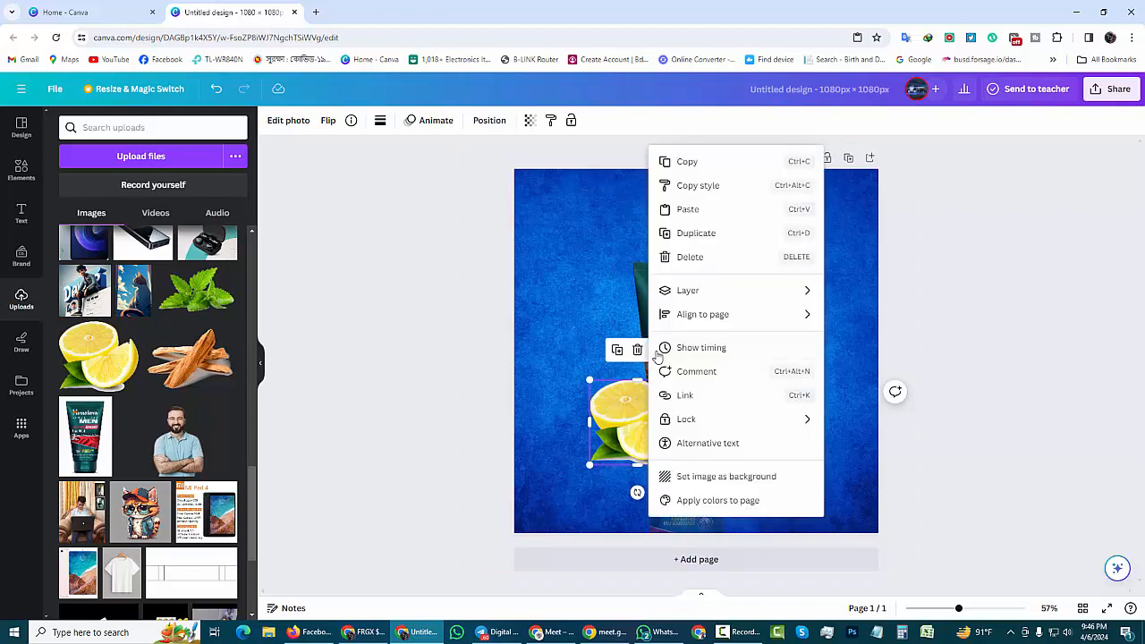
{"action": "left_click", "coordinate": [686, 162]}
{"action": "right_click", "coordinate": [650, 367]}
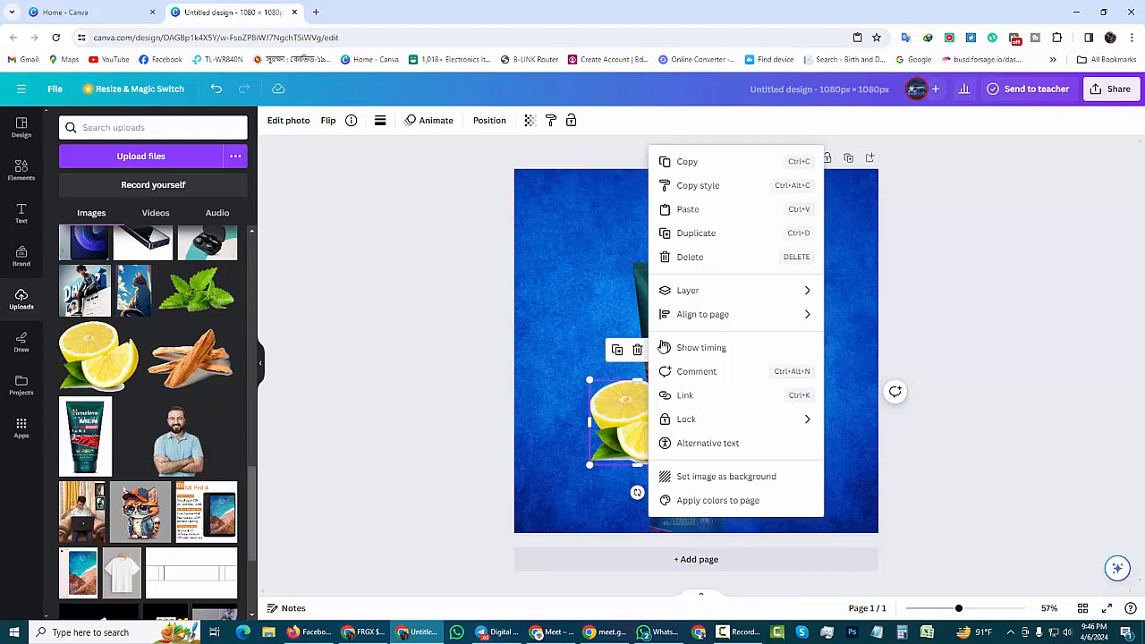
{"action": "left_click", "coordinate": [682, 212]}
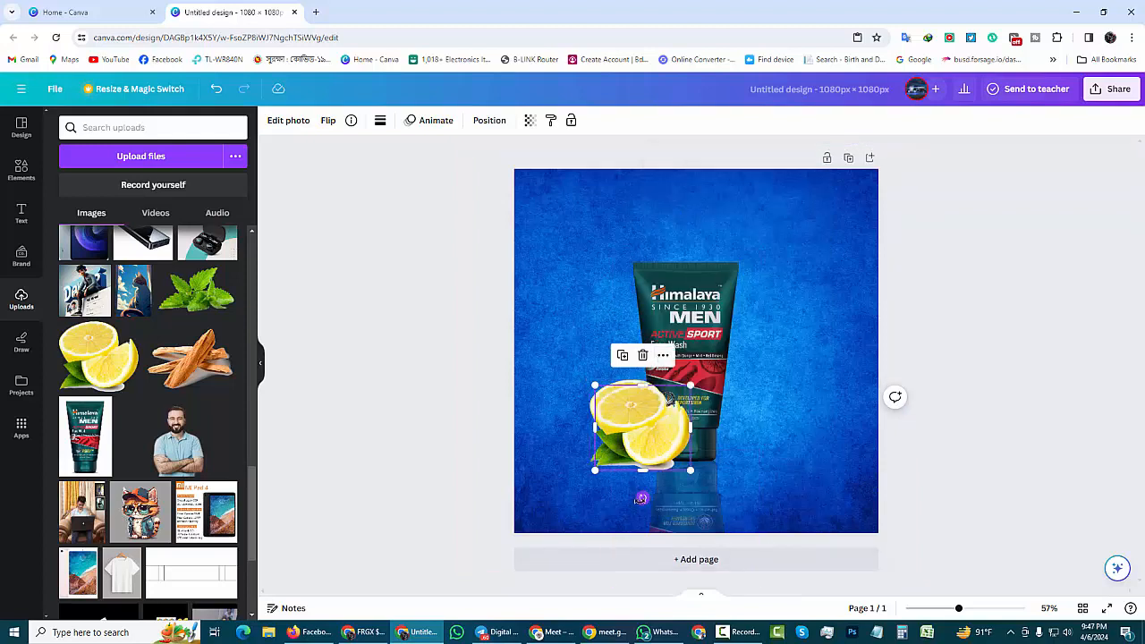
{"action": "left_click_drag", "start_coordinate": [641, 496], "coordinate": [645, 336]}
{"action": "left_click_drag", "start_coordinate": [636, 418], "coordinate": [634, 490]}
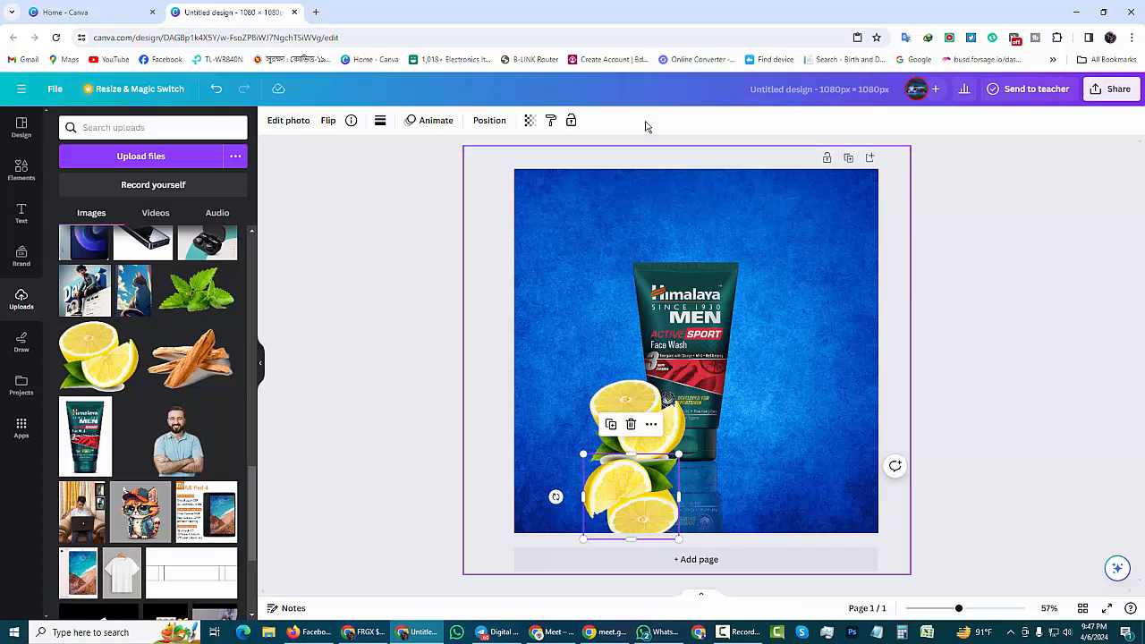
- Lower the opacity of the upside-down lemon so that it looks like a faint reflection
{"action": "left_click", "coordinate": [530, 121]}
{"action": "left_click_drag", "start_coordinate": [506, 170], "coordinate": [454, 181]}
{"action": "left_click_drag", "start_coordinate": [462, 183], "coordinate": [457, 181]}
- Set the blue background image's brightness to 72
{"action": "left_click", "coordinate": [570, 274]}
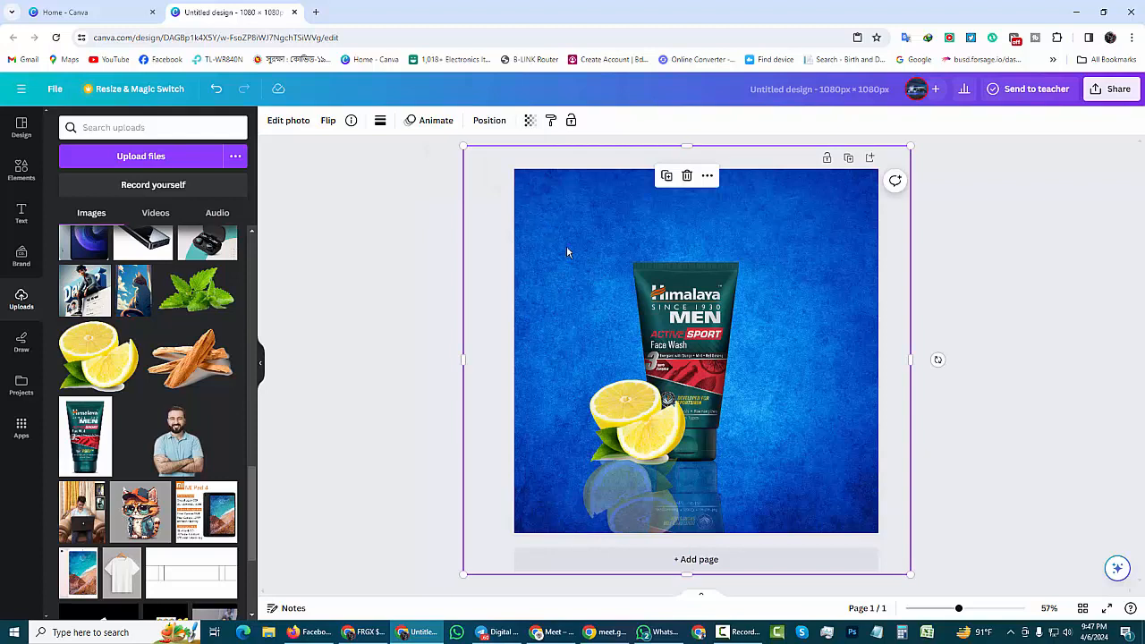
{"action": "left_click", "coordinate": [289, 120]}
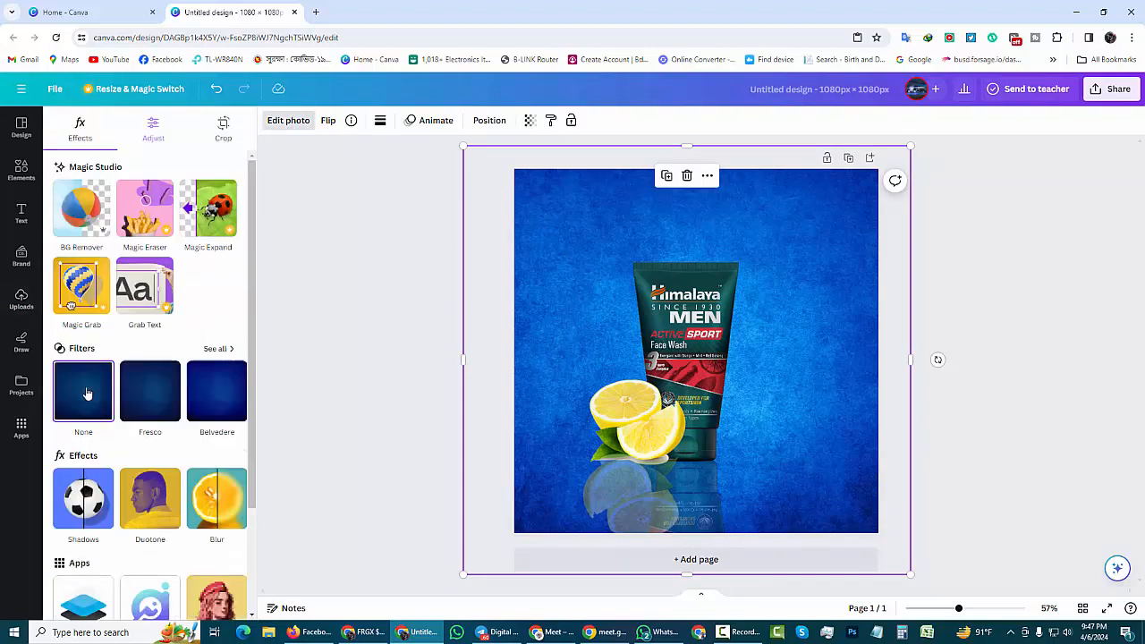
{"action": "left_click", "coordinate": [141, 129]}
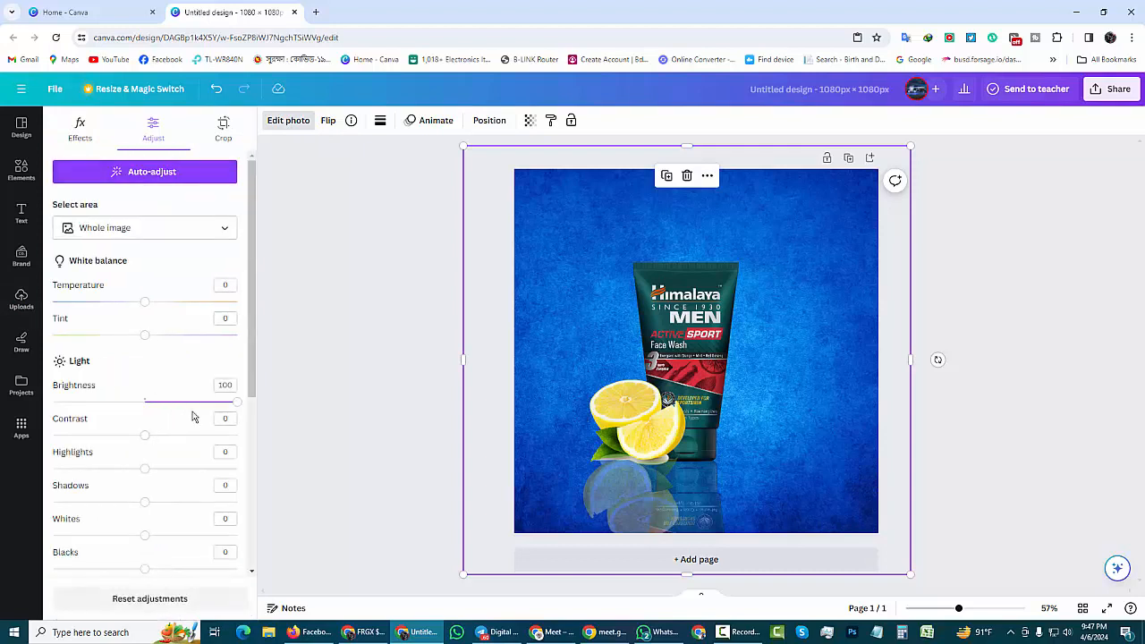
{"action": "mouse_move", "coordinate": [216, 403]}
{"action": "left_mouse_down"}
{"action": "mouse_move", "coordinate": [227, 402]}
{"action": "mouse_move", "coordinate": [210, 404]}
{"action": "left_mouse_up"}
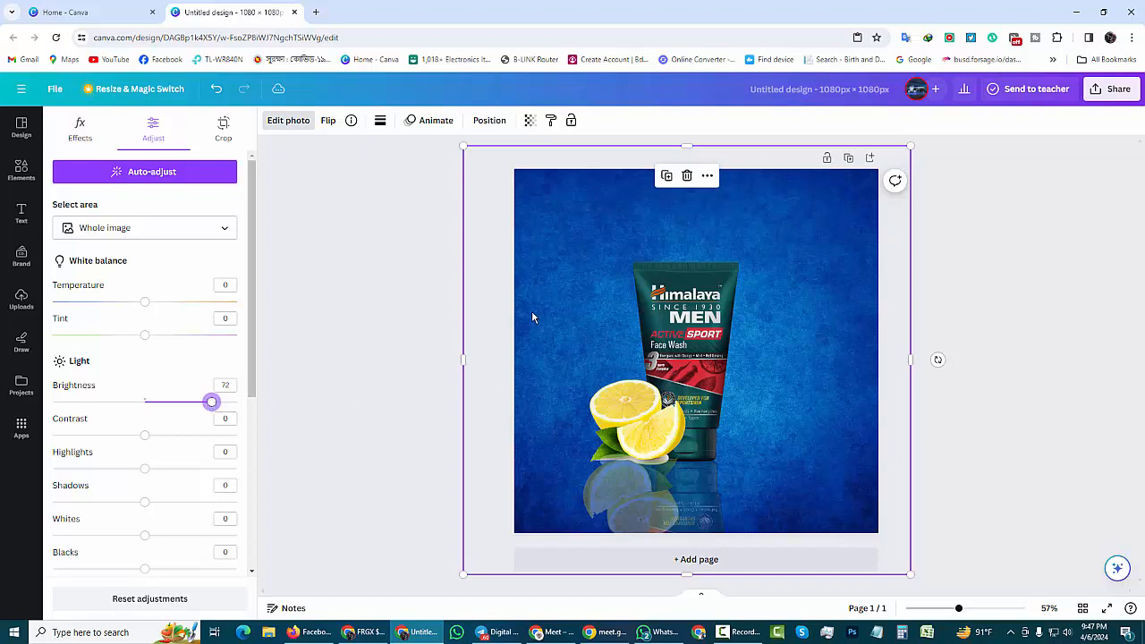
{"action": "key", "text": "Escape"}
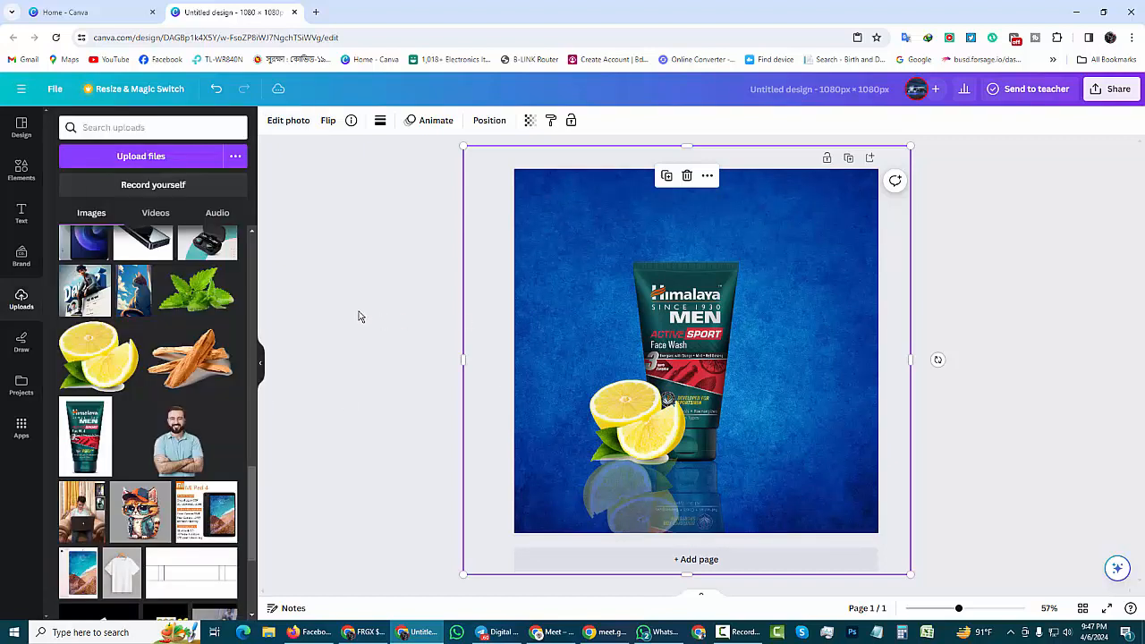
{"action": "left_click", "coordinate": [1048, 310]}
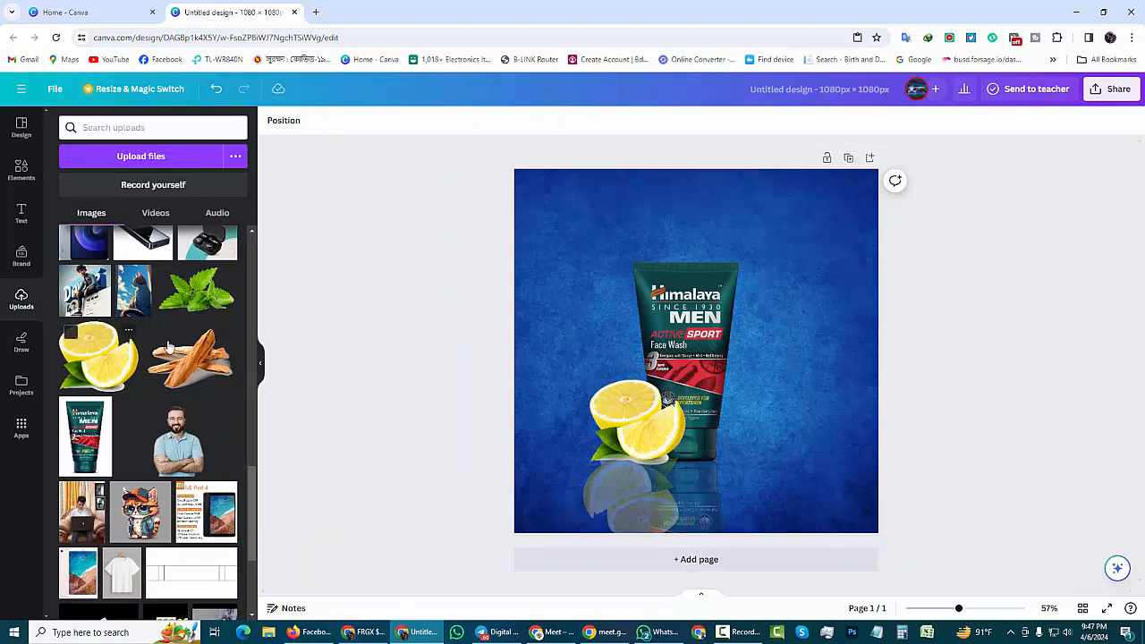
- Add the uploaded mint leaves image, shrink it and place it over the face wash tube's lower right side
{"action": "left_click_drag", "start_coordinate": [190, 296], "coordinate": [682, 417]}
{"action": "left_click_drag", "start_coordinate": [485, 385], "coordinate": [183, 297]}
{"action": "left_click", "coordinate": [179, 296]}
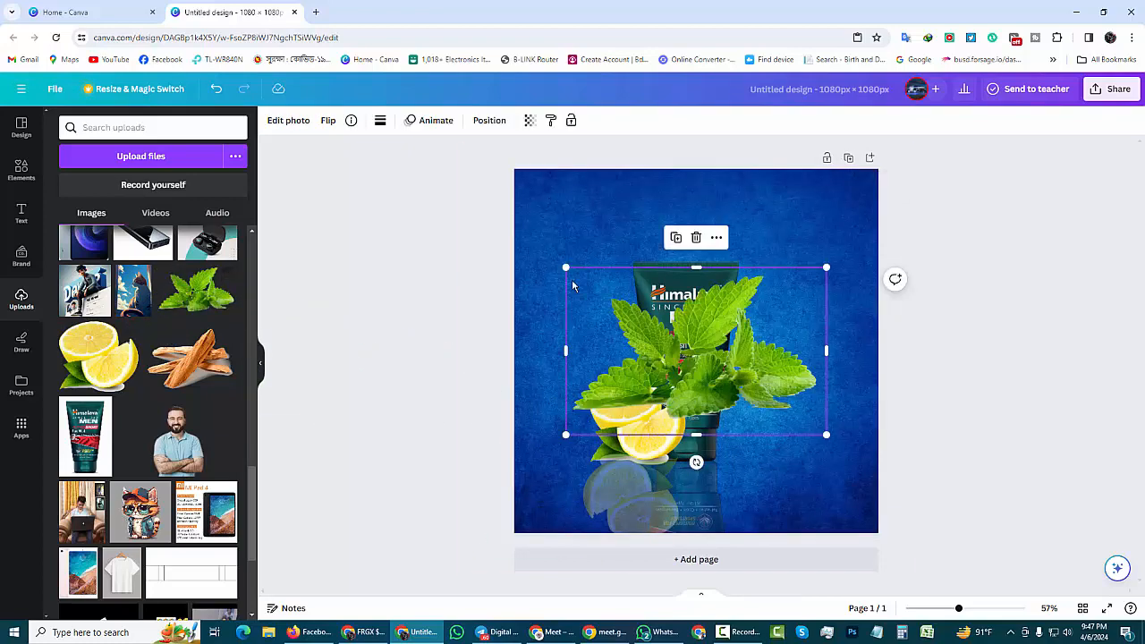
{"action": "left_click_drag", "start_coordinate": [567, 266], "coordinate": [709, 359]}
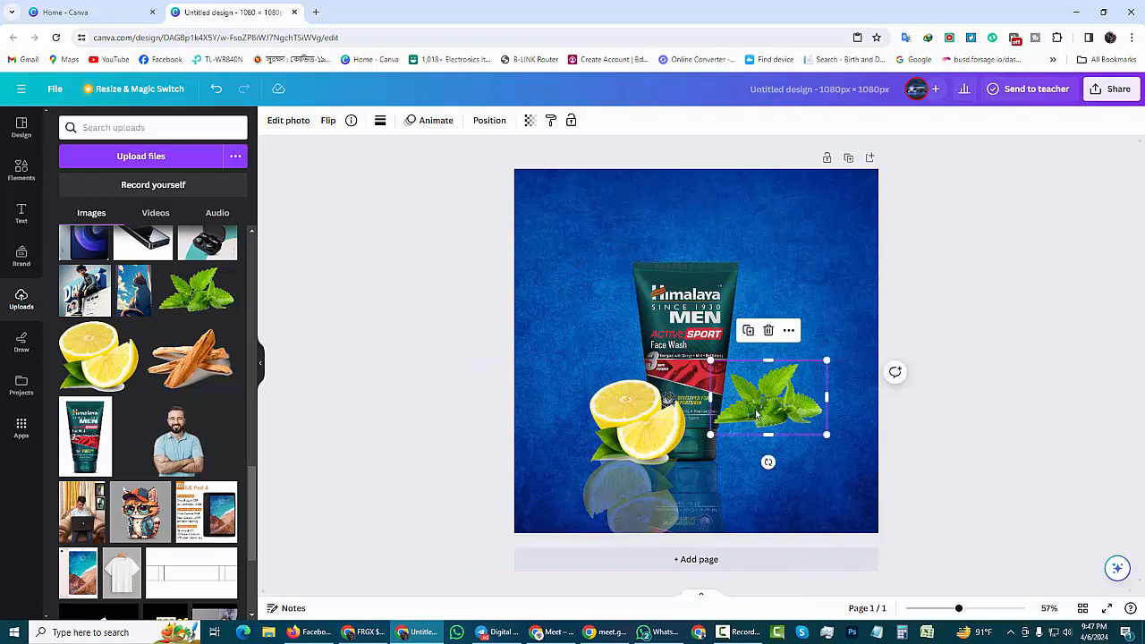
{"action": "left_click_drag", "start_coordinate": [754, 409], "coordinate": [717, 435]}
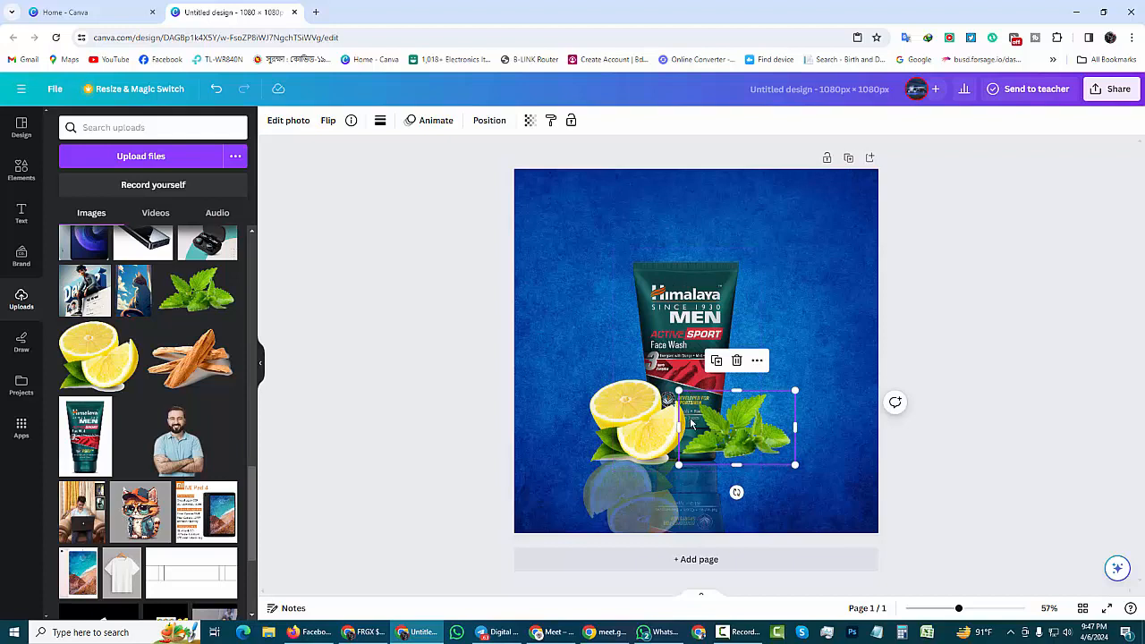
- Send the mint leaves backward layer by layer until they sit behind the face wash tube
{"action": "right_click", "coordinate": [758, 366]}
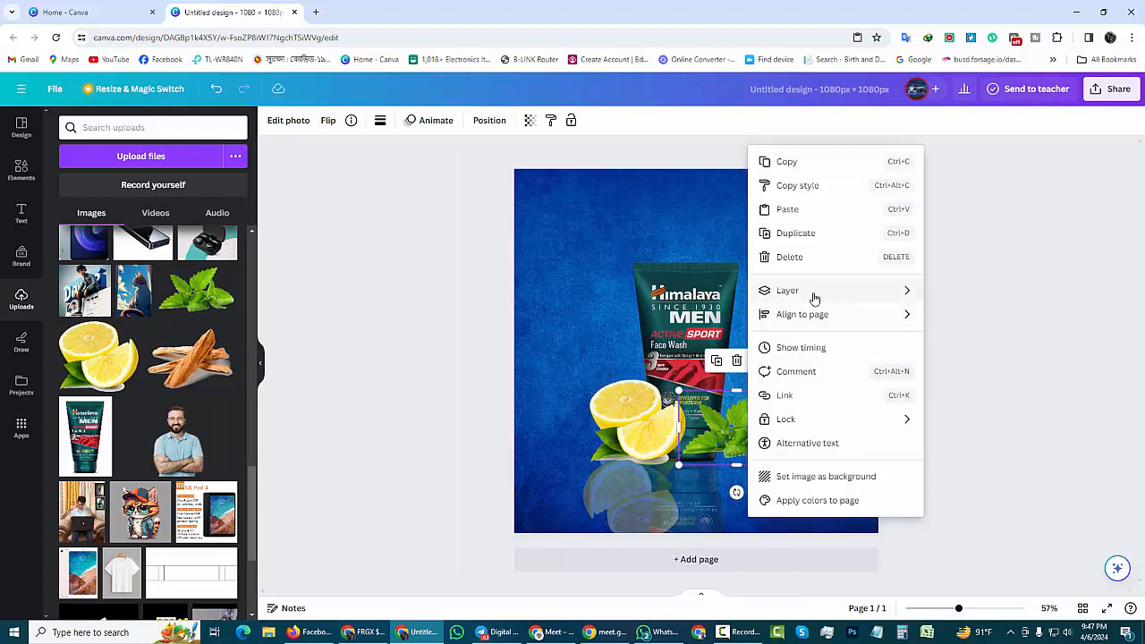
{"action": "mouse_move", "coordinate": [810, 299]}
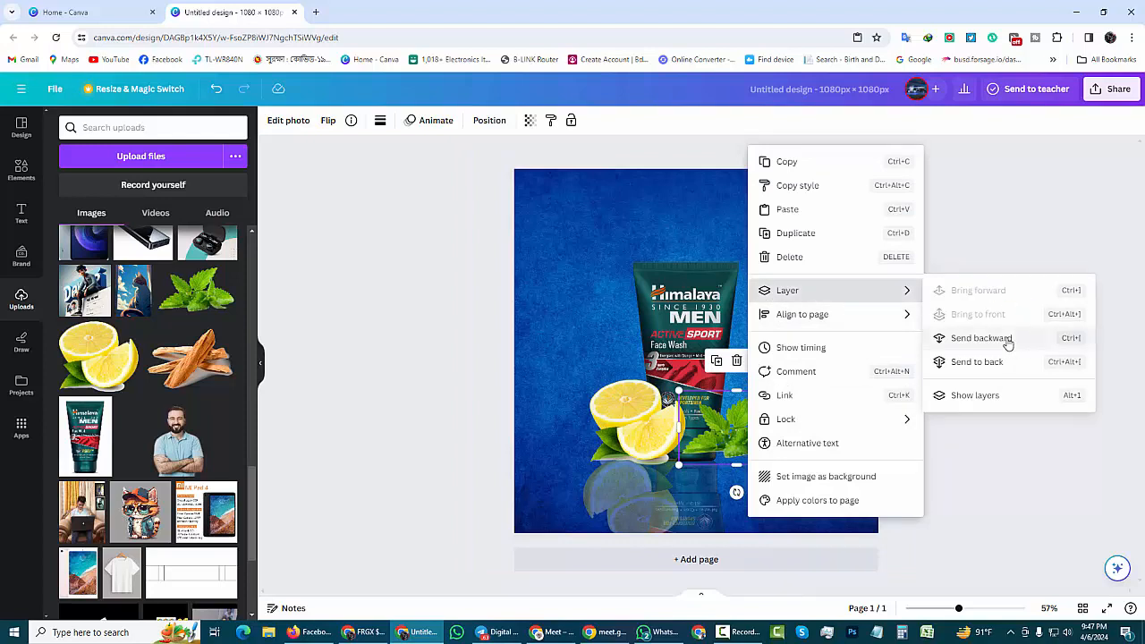
{"action": "left_click", "coordinate": [971, 343]}
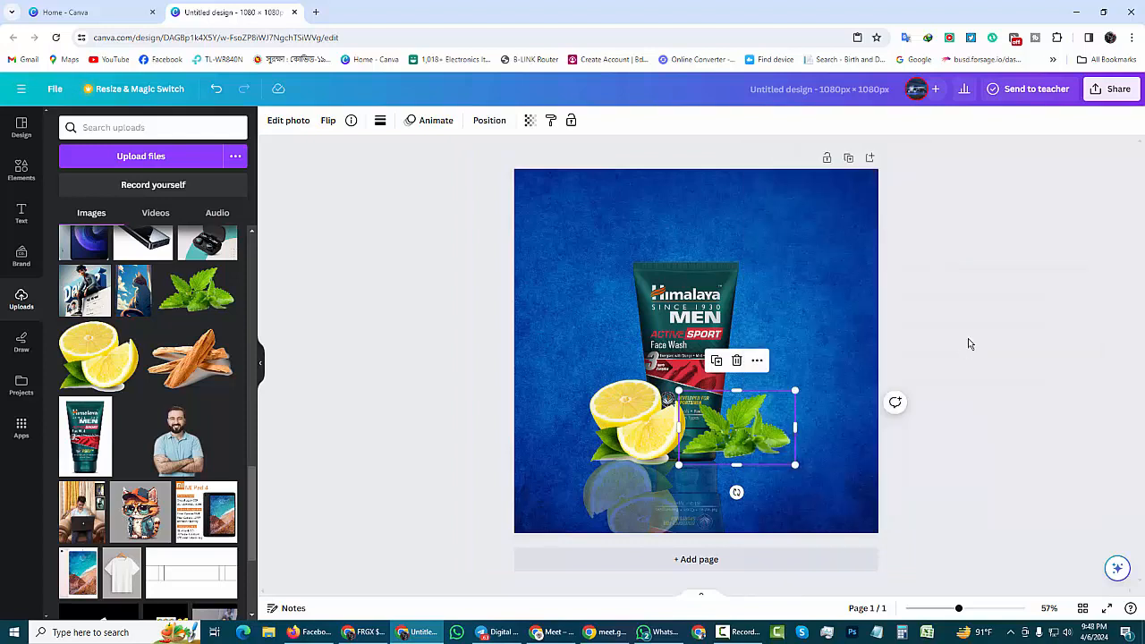
{"action": "left_click", "coordinate": [757, 360]}
{"action": "mouse_move", "coordinate": [783, 290]}
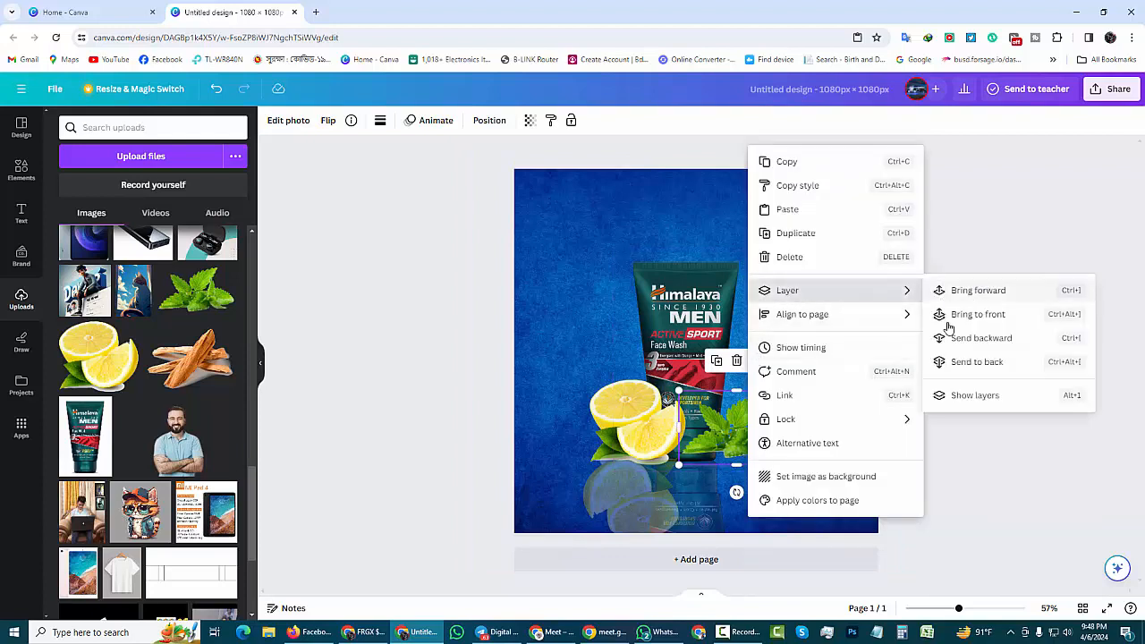
{"action": "left_click", "coordinate": [969, 344]}
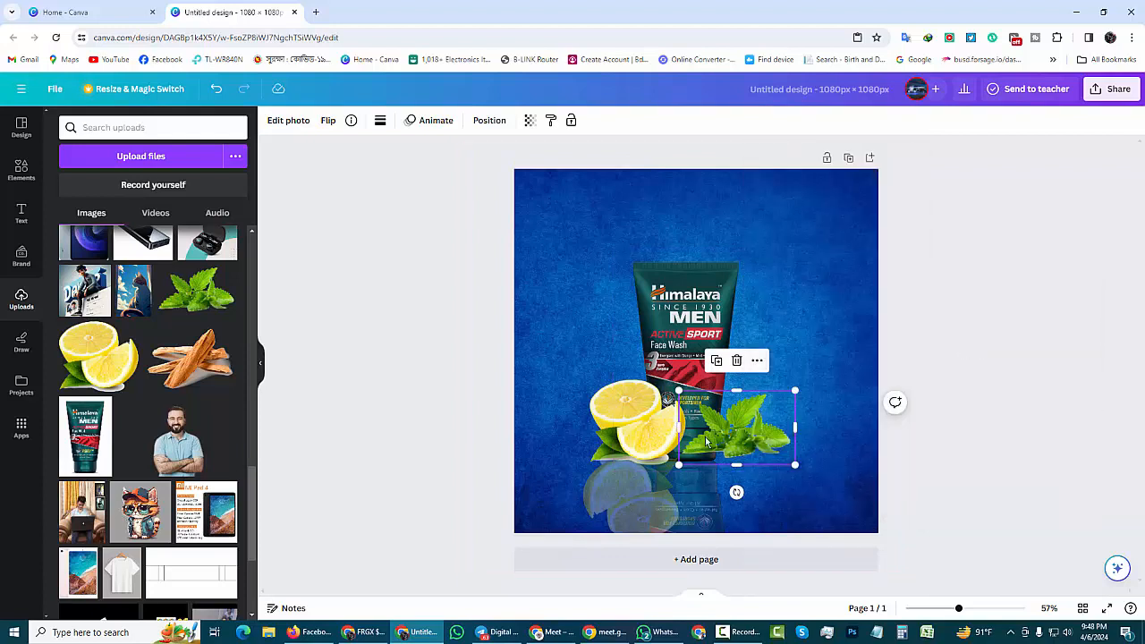
{"action": "left_click", "coordinate": [757, 361]}
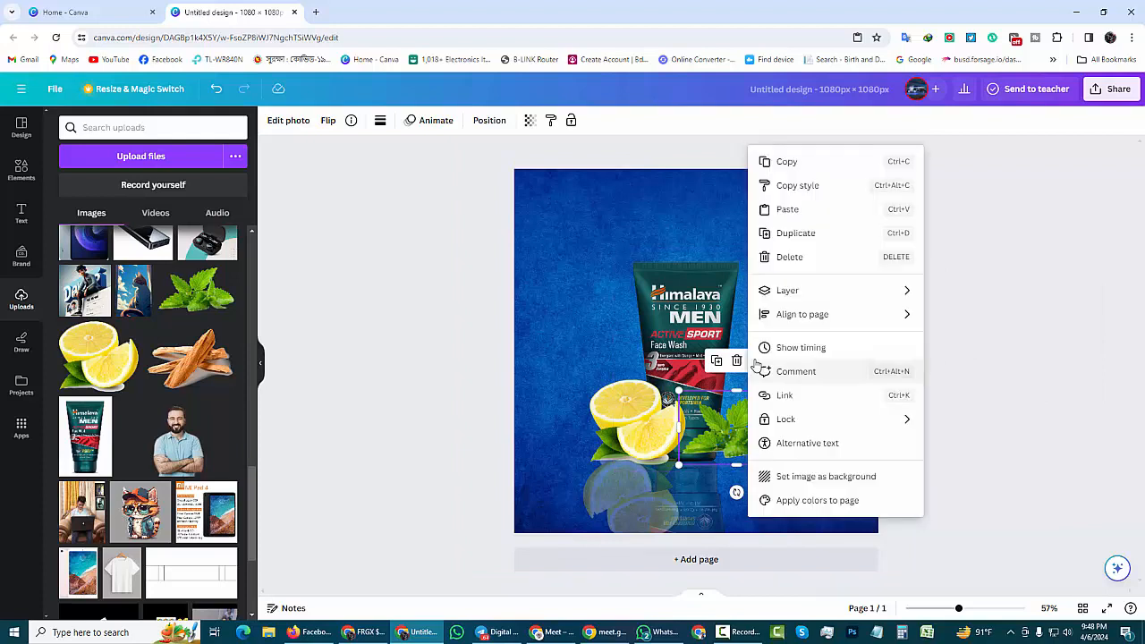
{"action": "mouse_move", "coordinate": [785, 299]}
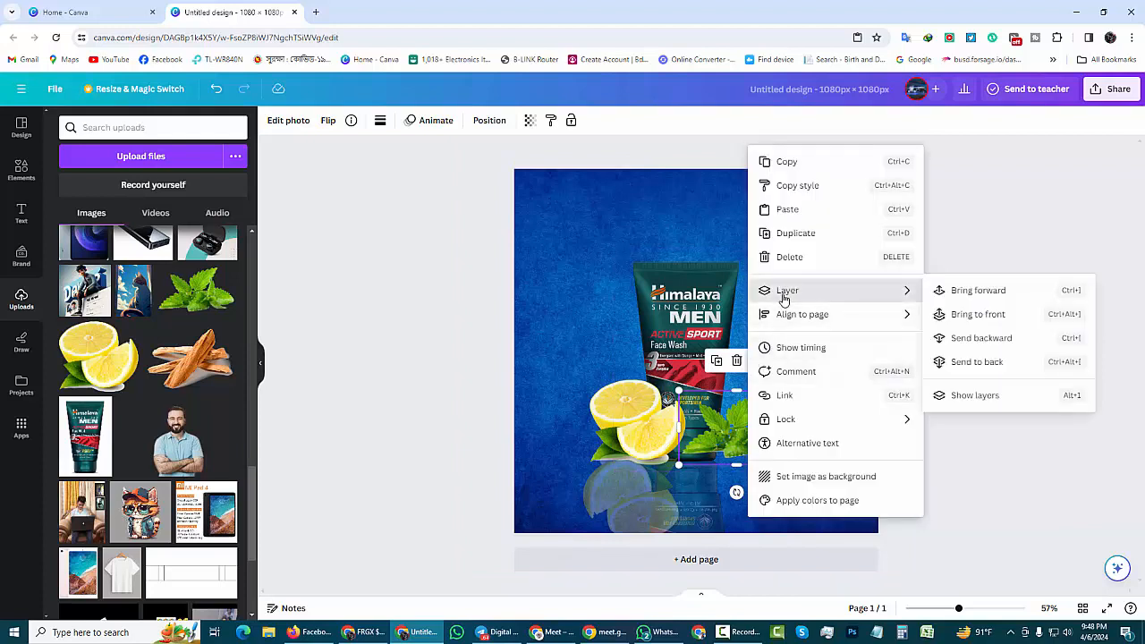
{"action": "left_click", "coordinate": [1000, 347]}
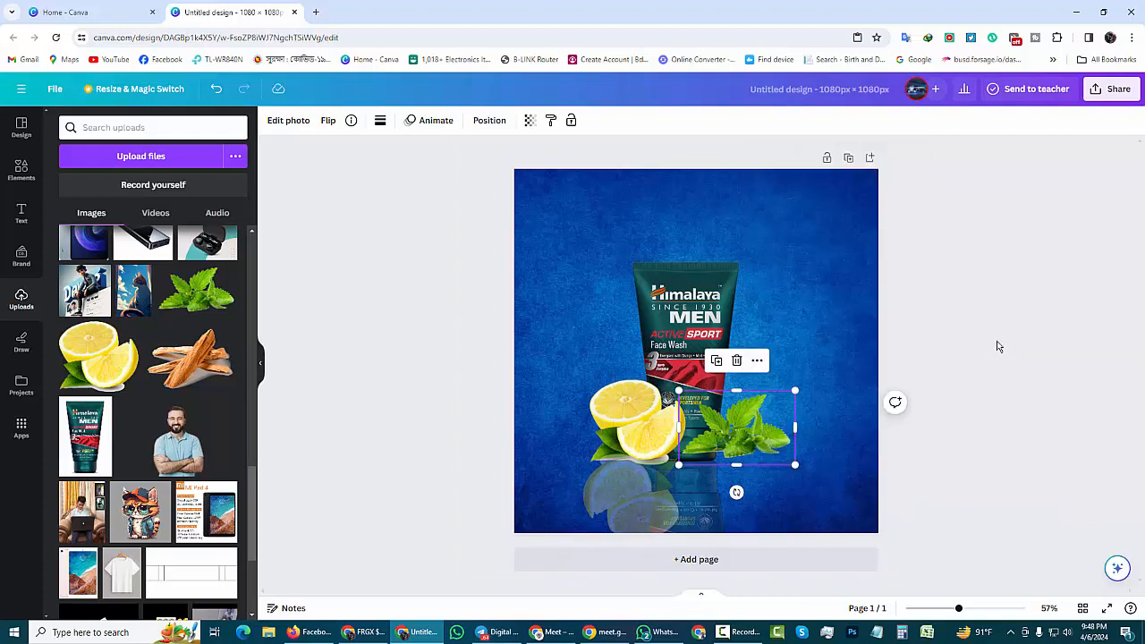
{"action": "left_click", "coordinate": [820, 435]}
{"action": "left_click", "coordinate": [760, 425]}
{"action": "left_click", "coordinate": [756, 361]}
{"action": "mouse_move", "coordinate": [793, 291]}
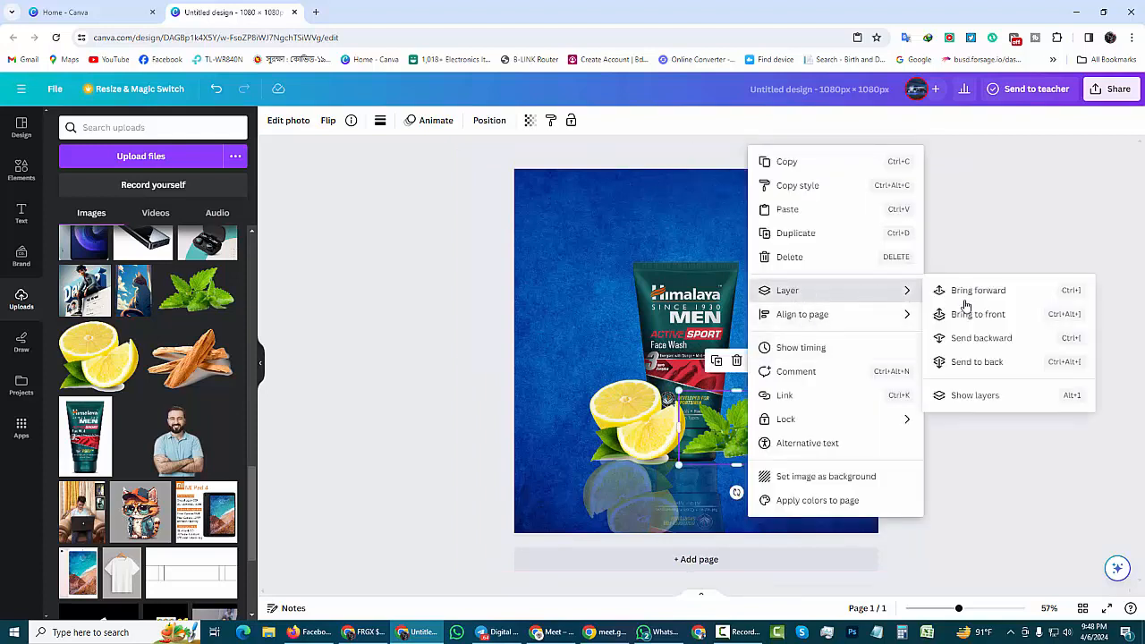
{"action": "left_click", "coordinate": [990, 343]}
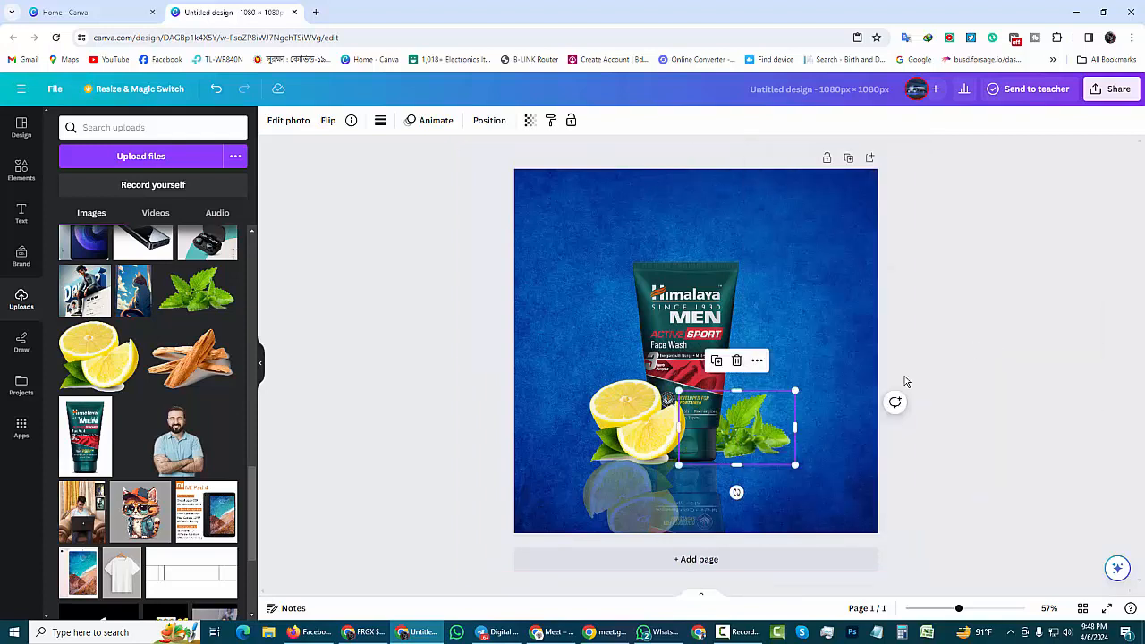
- Enlarge the mint leaves slightly and nudge them left, closer to the face wash tube
{"action": "left_click", "coordinate": [738, 418]}
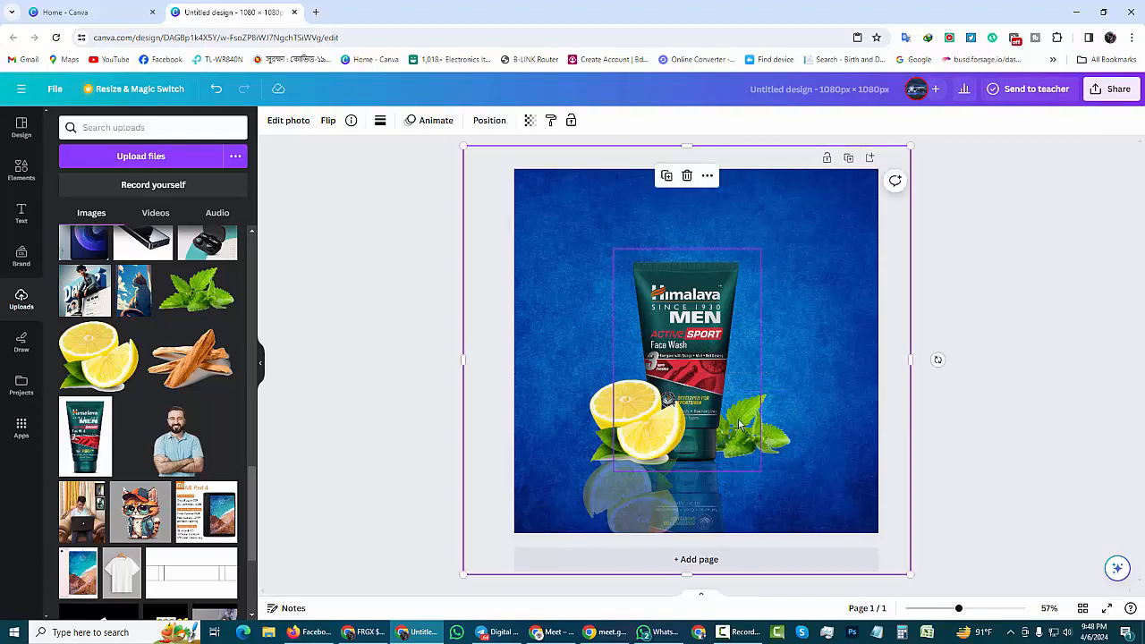
{"action": "left_click", "coordinate": [791, 401]}
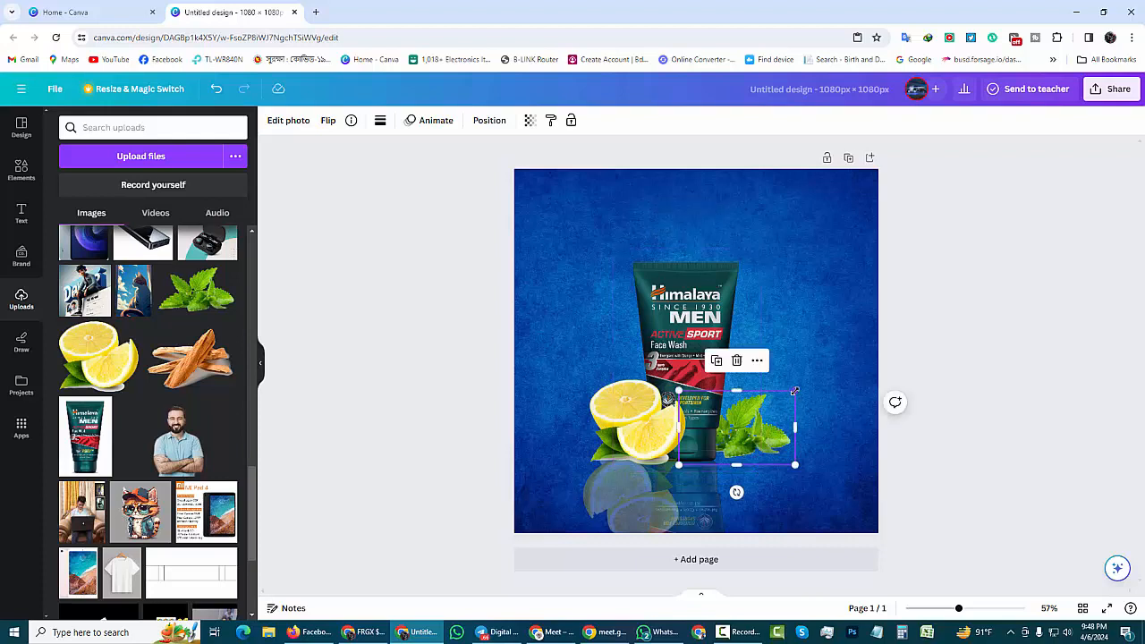
{"action": "left_click_drag", "start_coordinate": [795, 391], "coordinate": [803, 385]}
{"action": "left_click", "coordinate": [819, 483]}
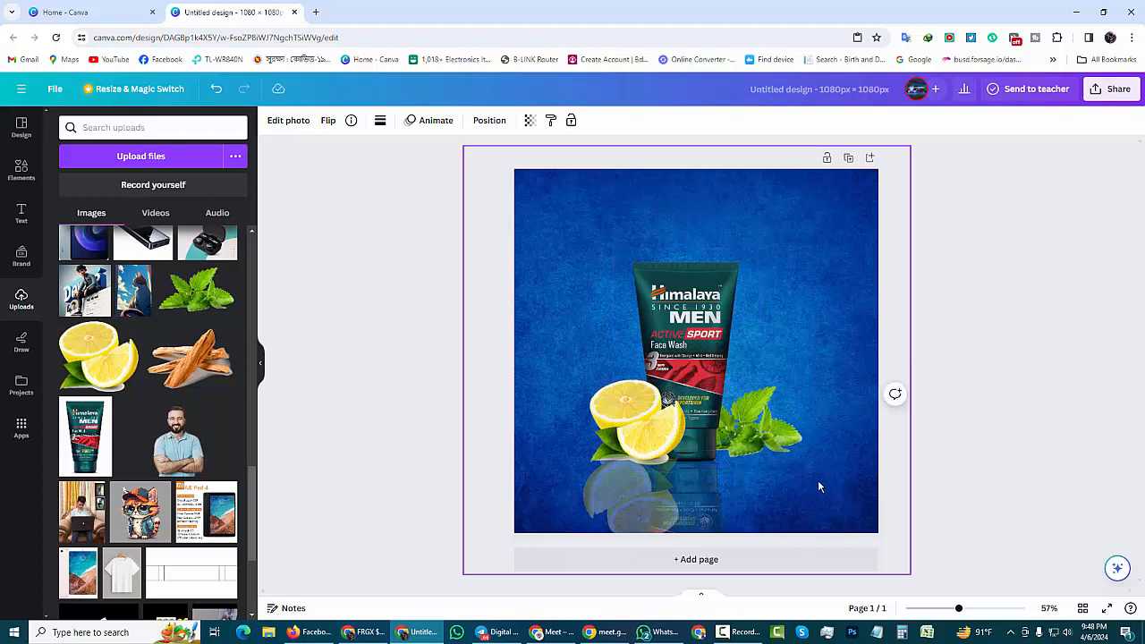
{"action": "key", "text": "Left"}
{"action": "key", "text": "Left"}
{"action": "key", "text": "Left"}
{"action": "key", "text": "Left"}
{"action": "key", "text": "Left"}
{"action": "key", "text": "Left"}
{"action": "key", "text": "Left"}
{"action": "key", "text": "Left"}
{"action": "key", "text": "Left"}
{"action": "key", "text": "Left"}
{"action": "key", "text": "Left"}
{"action": "key", "text": "Left"}
{"action": "key", "text": "Left"}
{"action": "key", "text": "Left"}
{"action": "key", "text": "Left"}
{"action": "key", "text": "Left"}
{"action": "key", "text": "Left"}
{"action": "key", "text": "Left"}
{"action": "key", "text": "Left"}
{"action": "key", "text": "Left"}
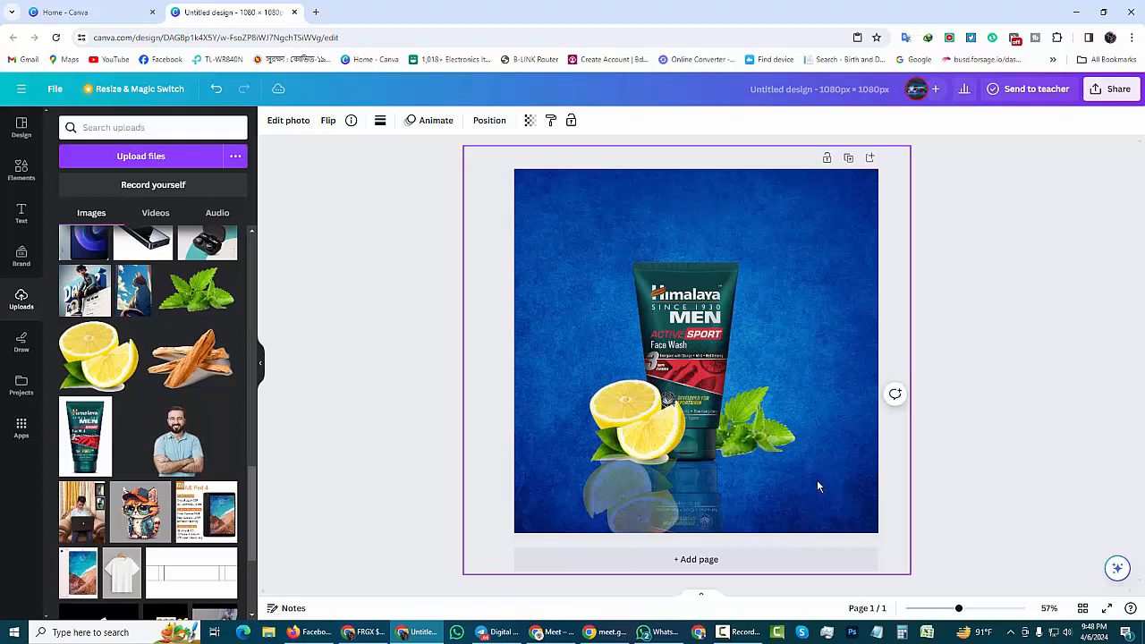
- Copy the mint leaves image and paste a second one onto the page
{"action": "left_click", "coordinate": [697, 421]}
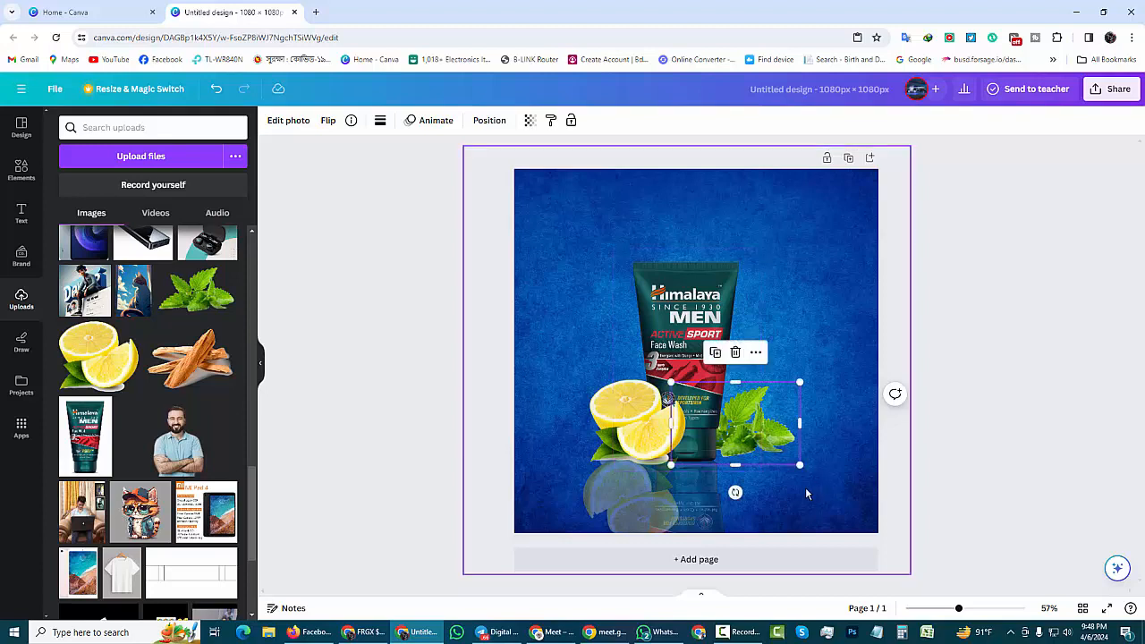
{"action": "left_click", "coordinate": [756, 353]}
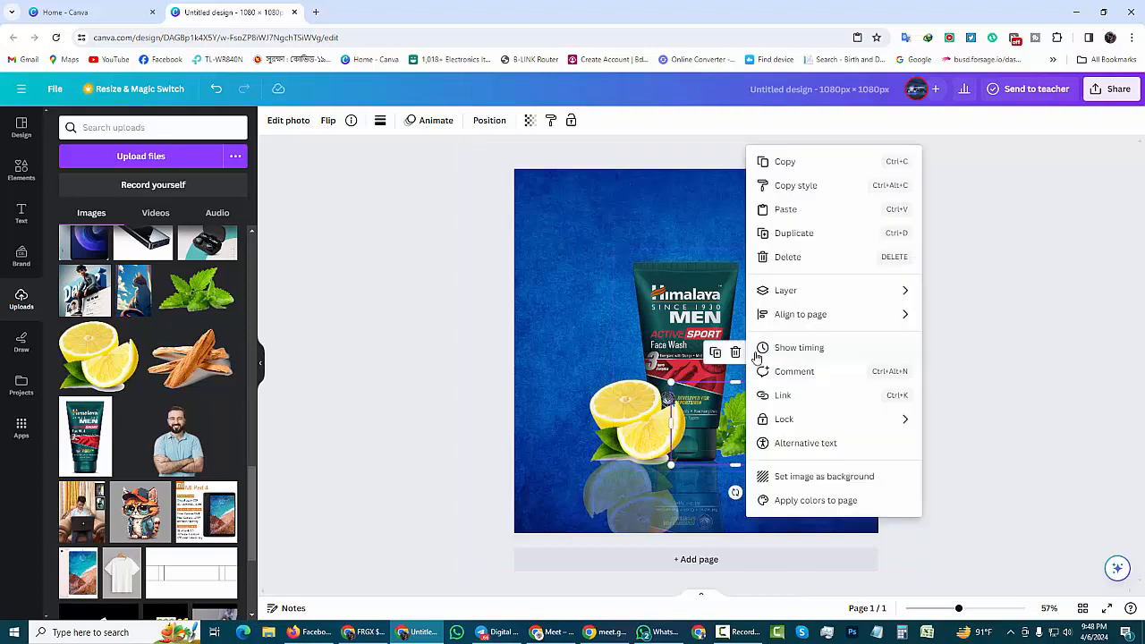
{"action": "left_click", "coordinate": [784, 166]}
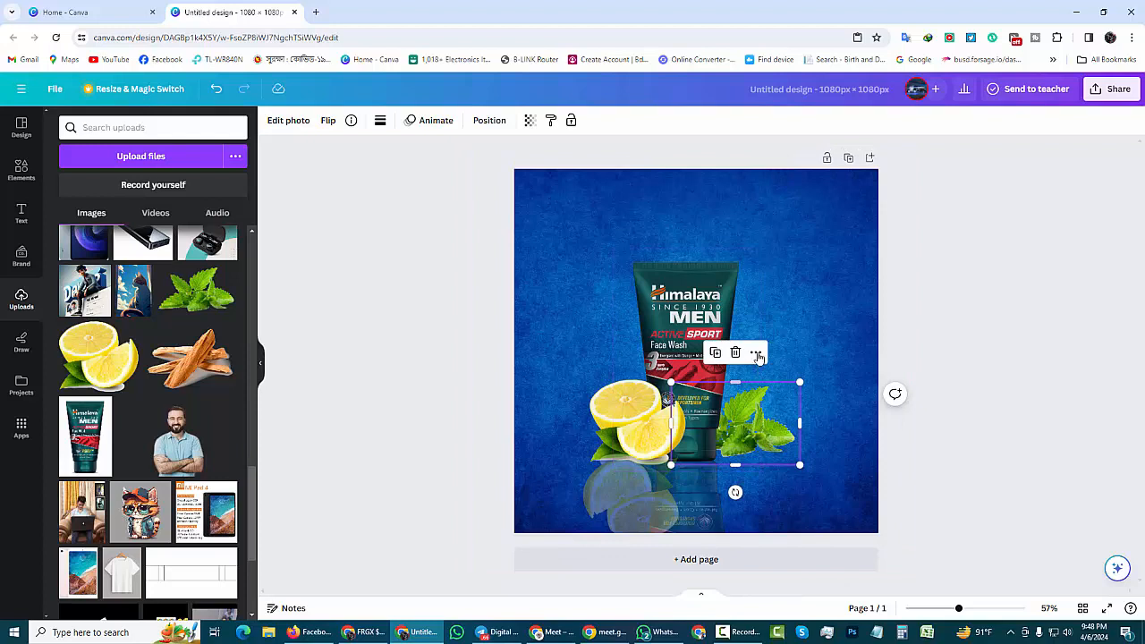
{"action": "left_click", "coordinate": [756, 352]}
{"action": "left_click", "coordinate": [786, 208]}
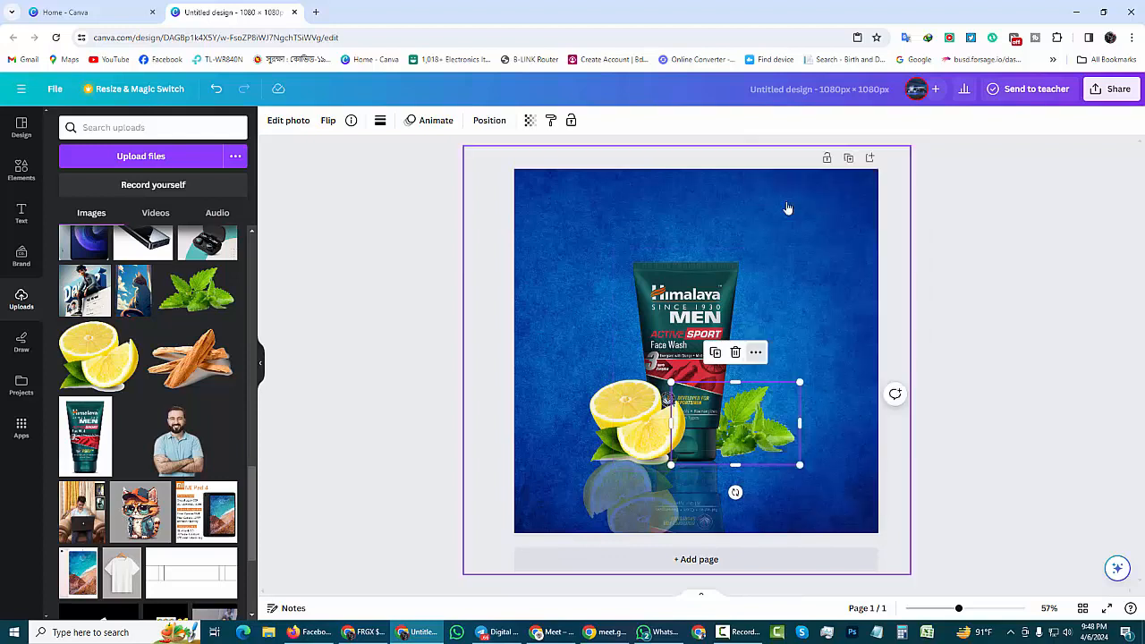
- Turn the pasted mint leaves upside down beneath the original leaves and fade them into a reflection
{"action": "left_click_drag", "start_coordinate": [741, 508], "coordinate": [733, 337]}
{"action": "left_click_drag", "start_coordinate": [738, 416], "coordinate": [742, 466]}
{"action": "left_click", "coordinate": [529, 126]}
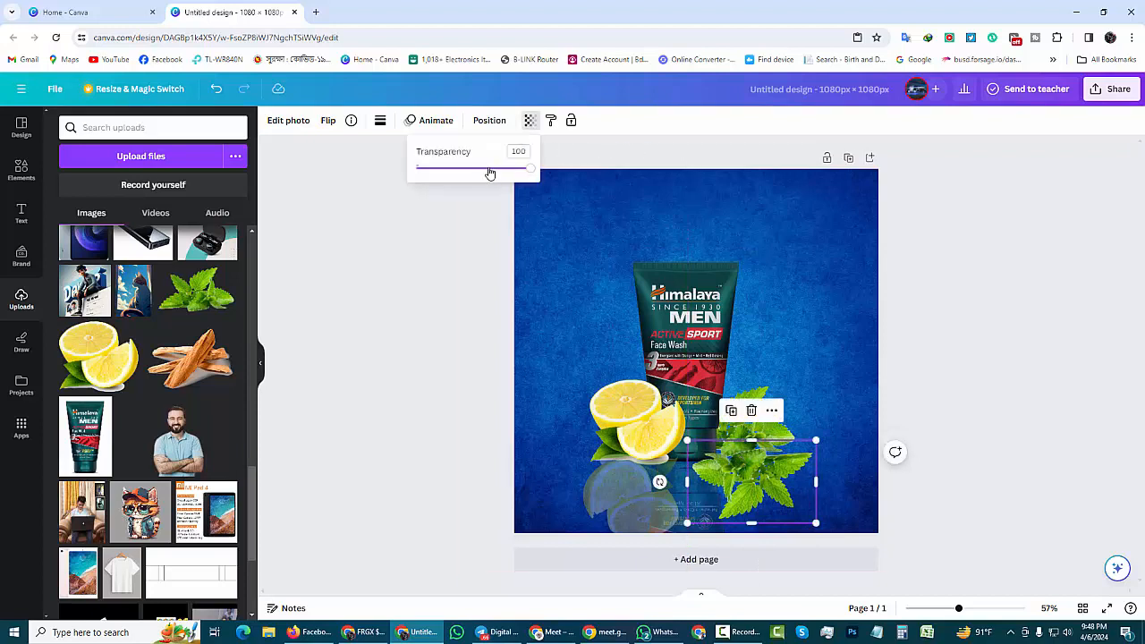
{"action": "left_click_drag", "start_coordinate": [488, 172], "coordinate": [452, 173]}
{"action": "left_click", "coordinate": [585, 293]}
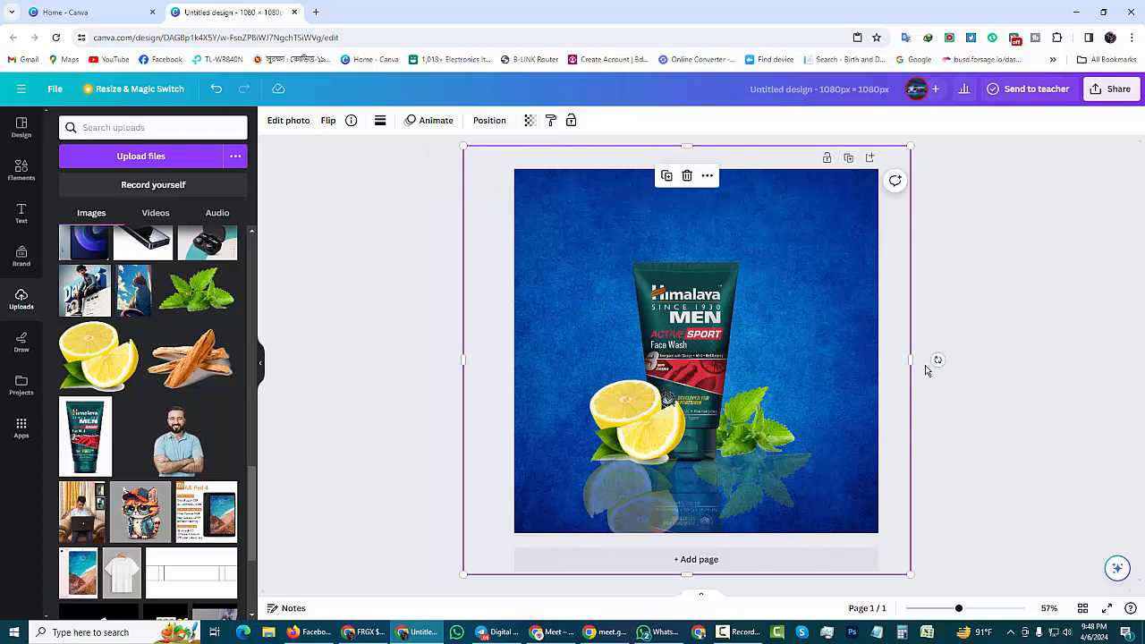
- Add the uploaded sandalwood sticks image, shrink it and place it beside the tube, just above the mint leaves
{"action": "mouse_move", "coordinate": [200, 367]}
{"action": "left_mouse_down"}
{"action": "mouse_move", "coordinate": [281, 379]}
{"action": "mouse_move", "coordinate": [202, 362]}
{"action": "left_mouse_up"}
{"action": "left_click", "coordinate": [200, 360]}
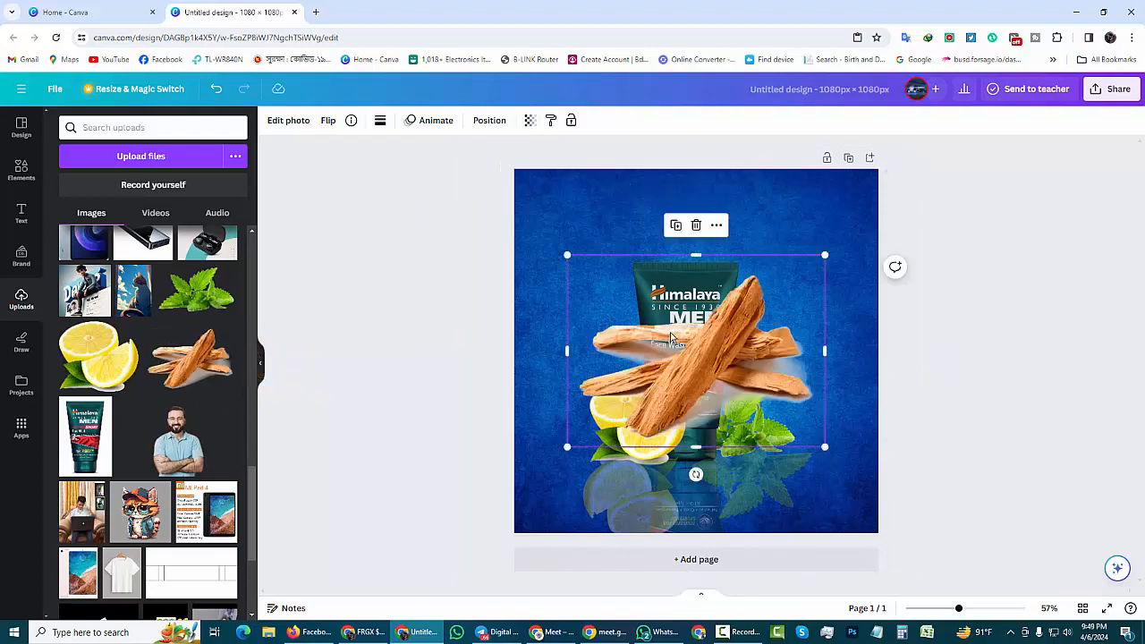
{"action": "left_click_drag", "start_coordinate": [575, 259], "coordinate": [716, 359]}
{"action": "left_click_drag", "start_coordinate": [769, 403], "coordinate": [745, 375]}
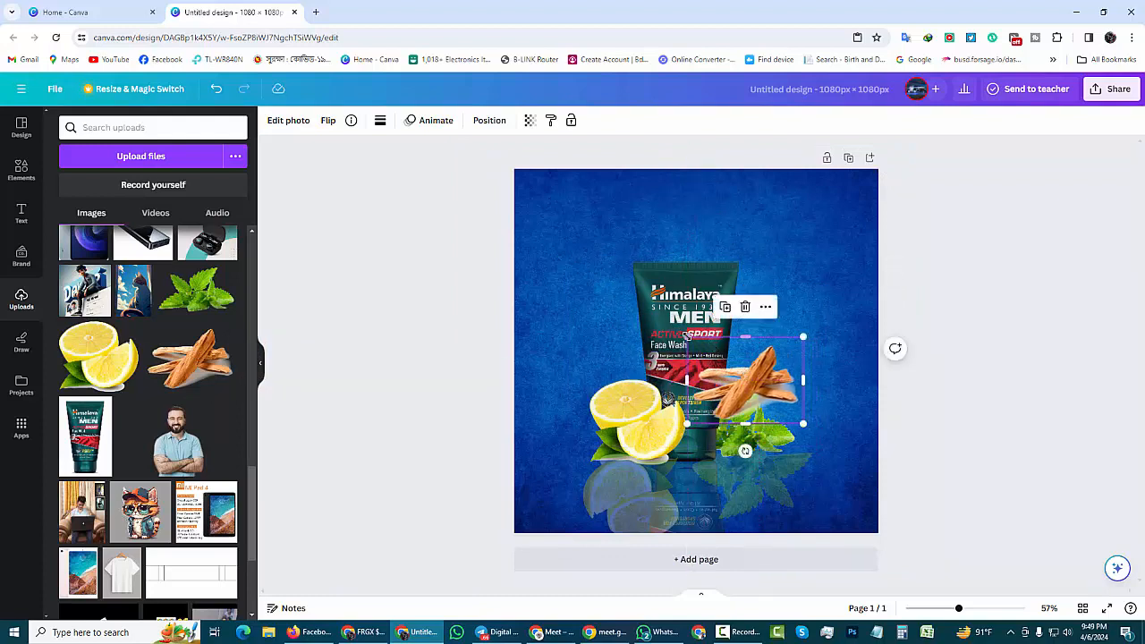
{"action": "left_click", "coordinate": [744, 338]}
- Send the sandalwood sticks backward layer by layer until they sit behind the tube and the mint leaves
{"action": "left_click", "coordinate": [767, 310]}
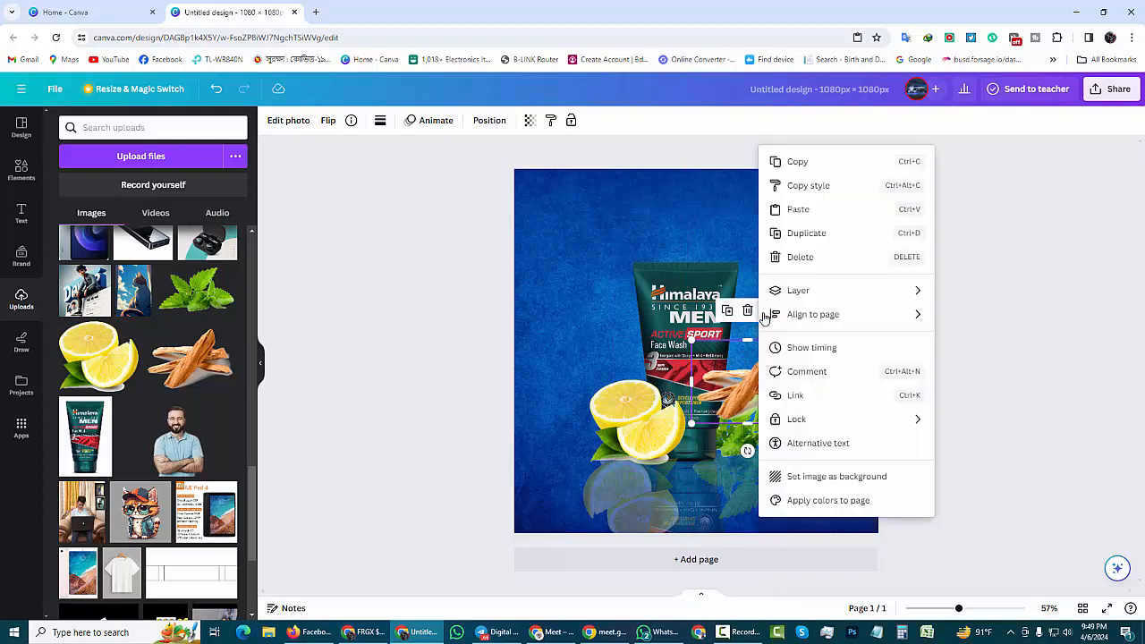
{"action": "mouse_move", "coordinate": [823, 294]}
{"action": "left_click", "coordinate": [991, 340]}
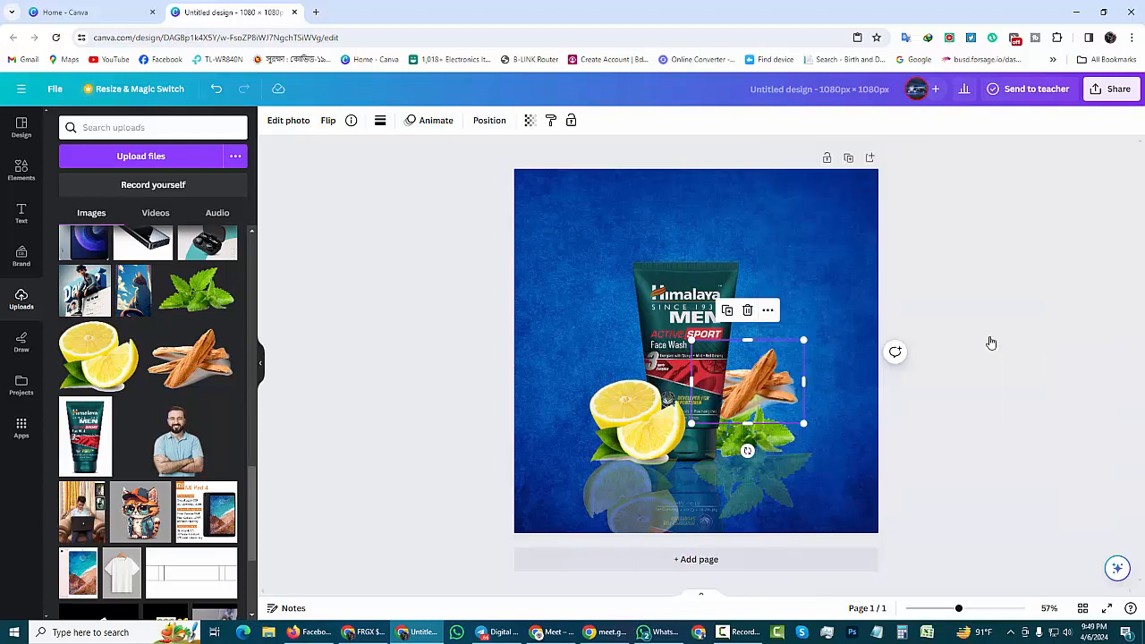
{"action": "left_click", "coordinate": [768, 310]}
{"action": "mouse_move", "coordinate": [814, 295]}
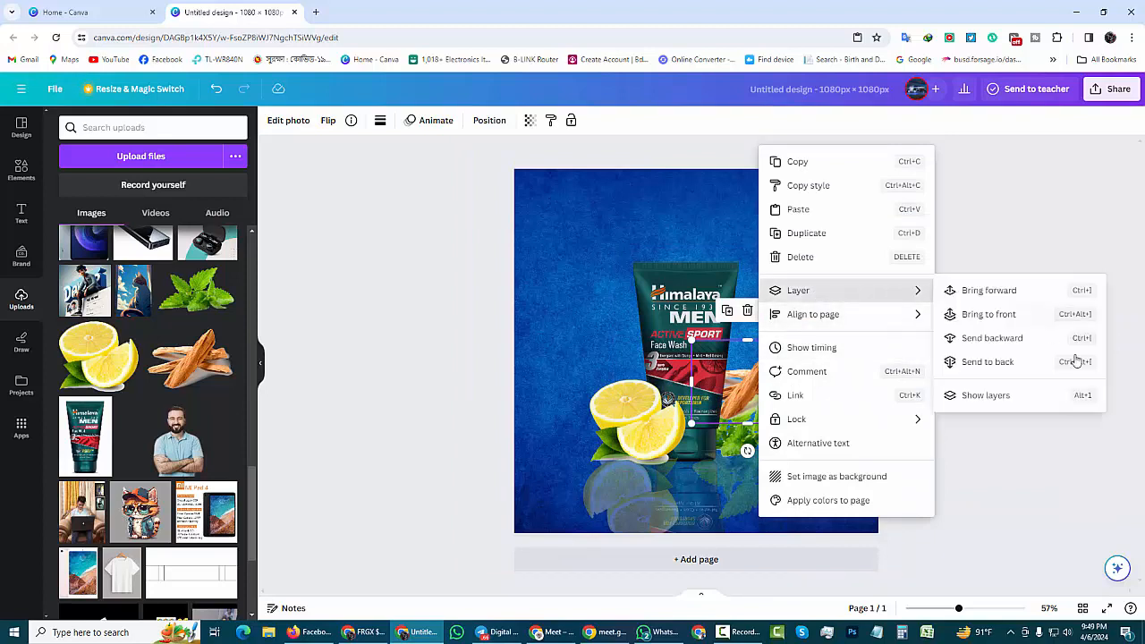
{"action": "left_click", "coordinate": [991, 338]}
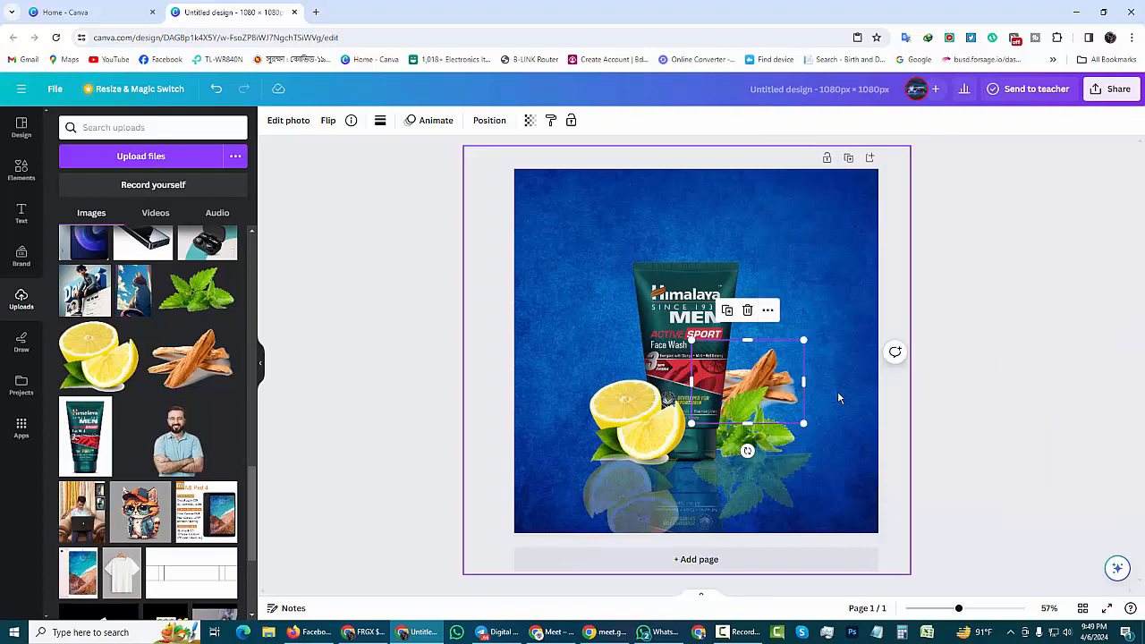
{"action": "key", "text": "Escape"}
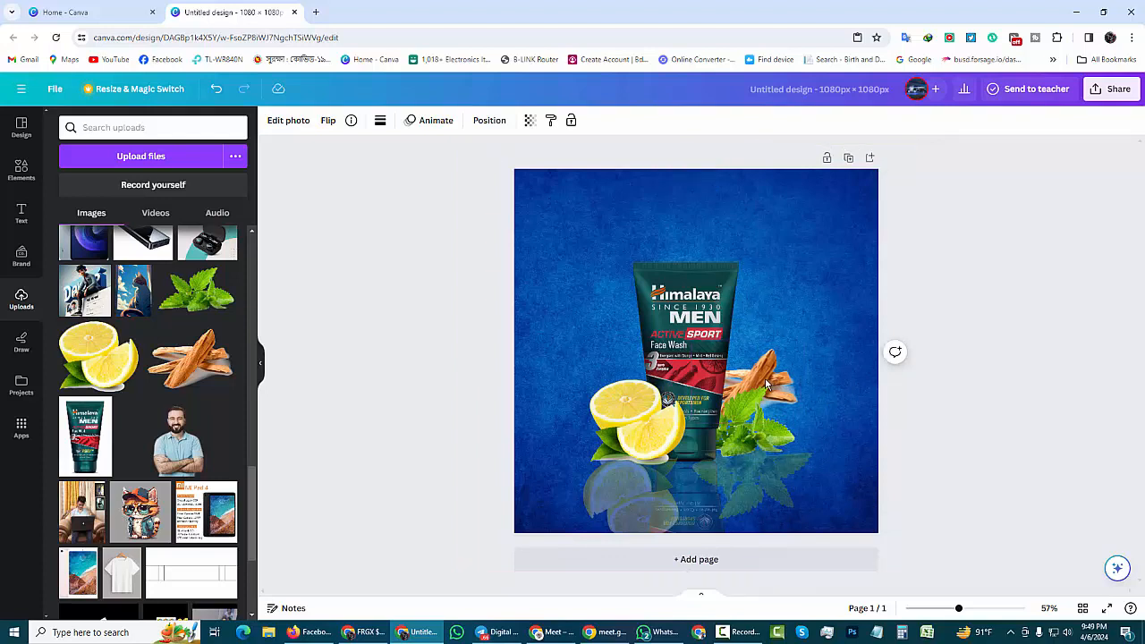
- Enlarge the sandalwood sticks slightly and move them down so they peek out behind the mint leaves
{"action": "left_click_drag", "start_coordinate": [765, 384], "coordinate": [811, 347]}
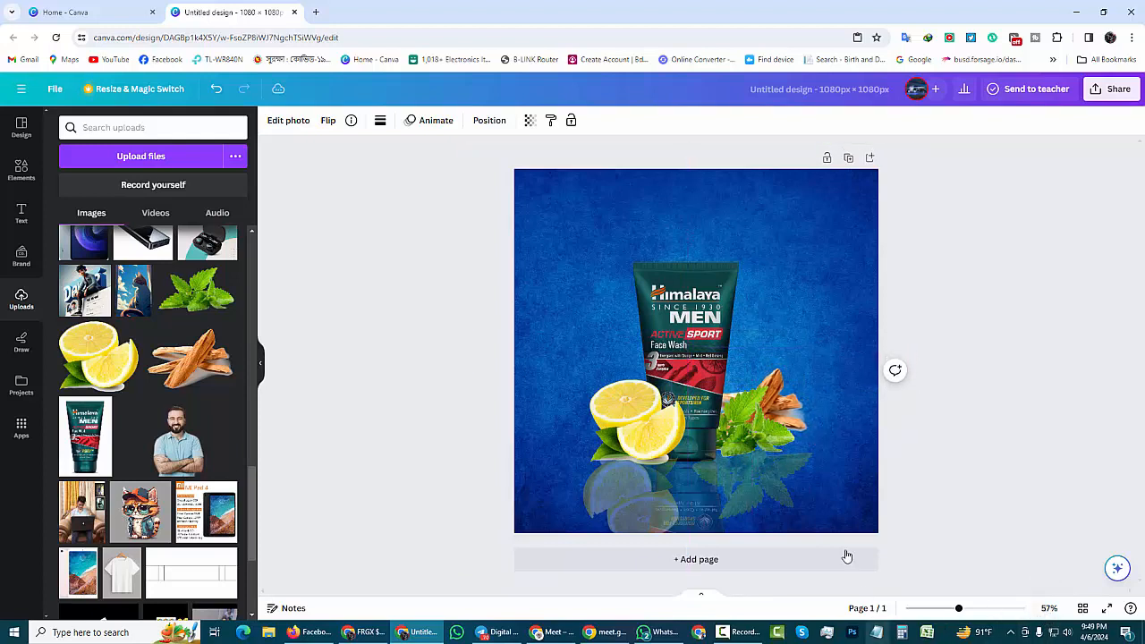
{"action": "left_click", "coordinate": [787, 434]}
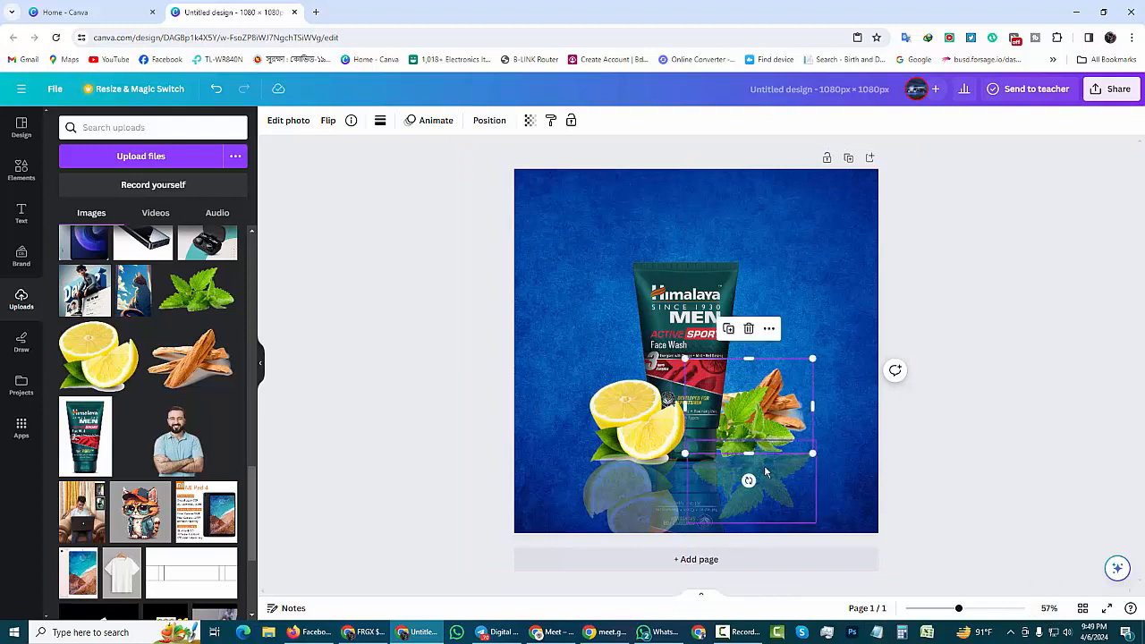
{"action": "key", "text": "Escape"}
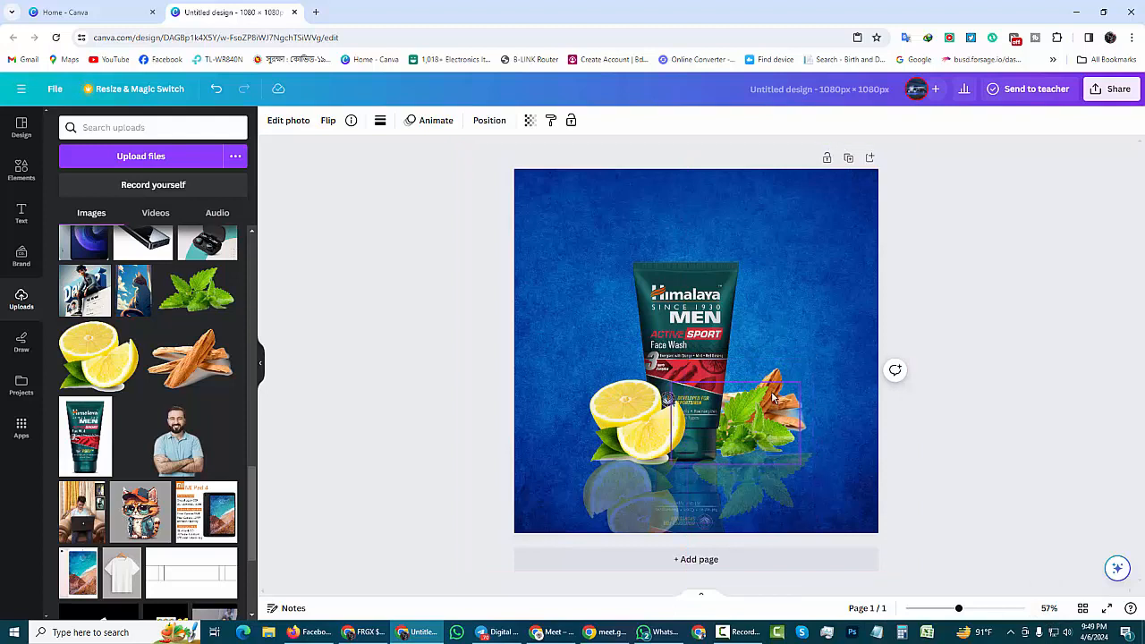
{"action": "left_click", "coordinate": [797, 403]}
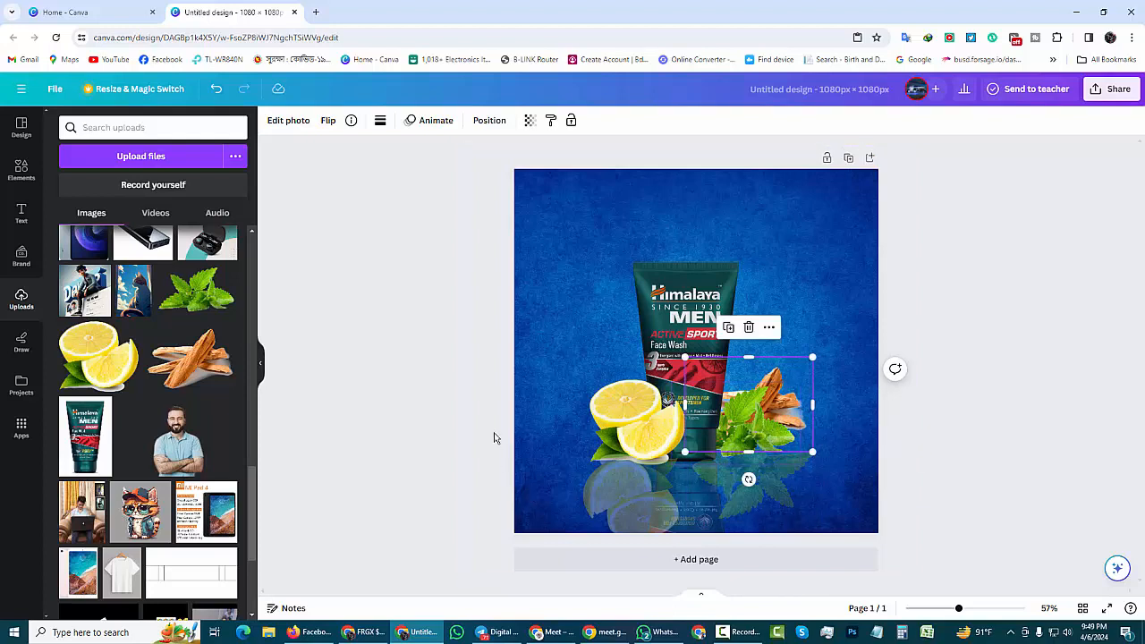
{"action": "left_click", "coordinate": [548, 301]}
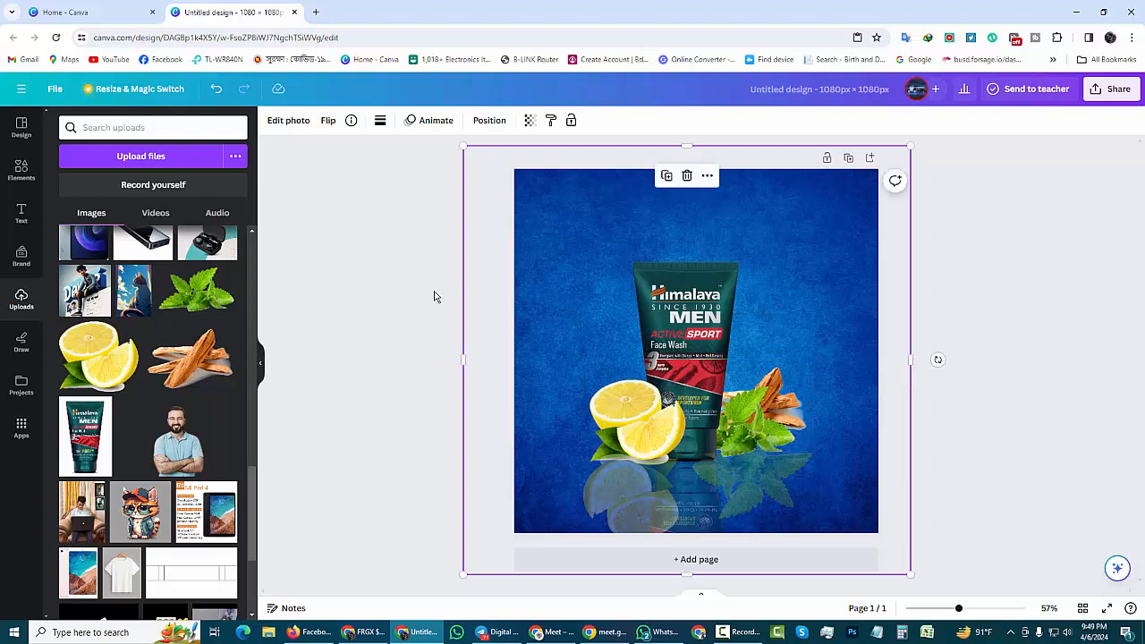
{"action": "left_click", "coordinate": [443, 338]}
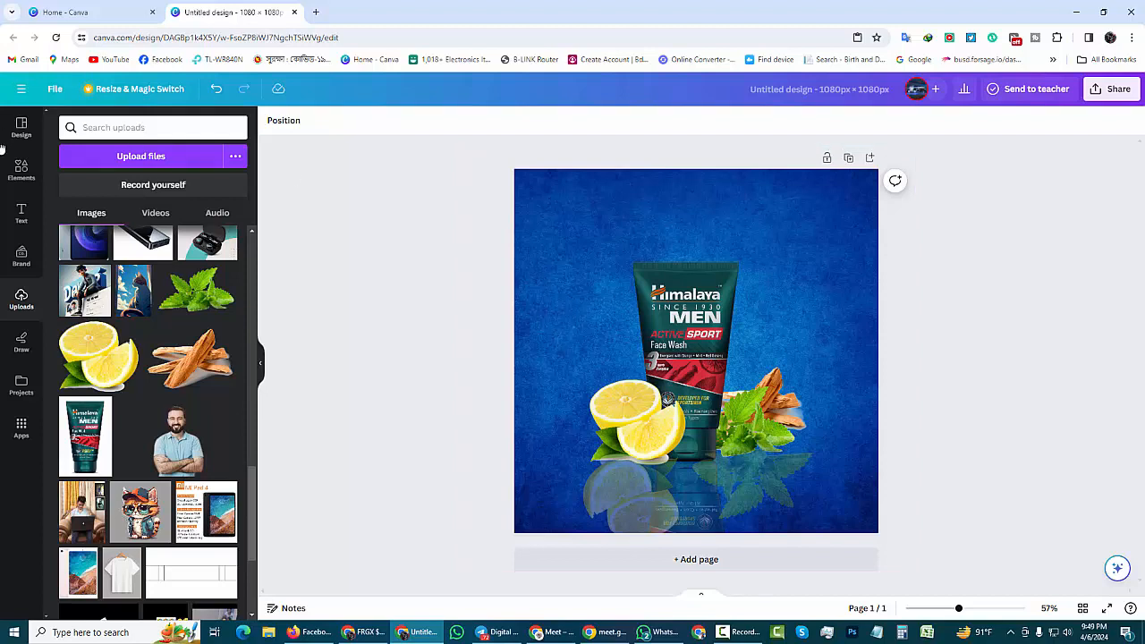
- Add a backward-slanting parallelogram shape and stretch it into a long, thin bar across the upper part of the tube
{"action": "left_click", "coordinate": [16, 172]}
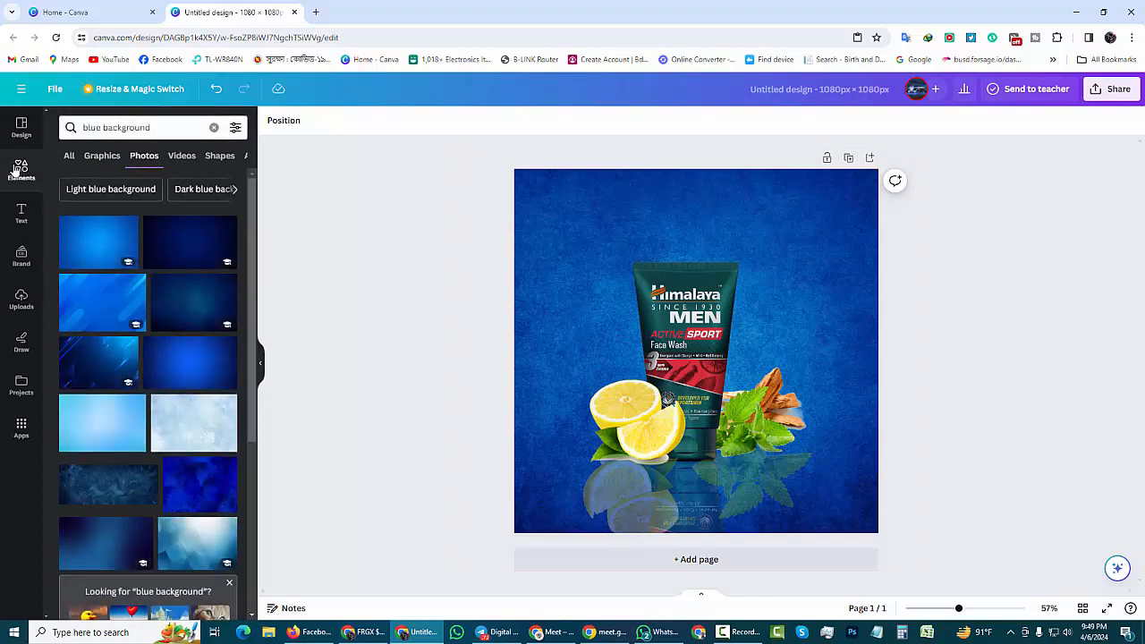
{"action": "left_click", "coordinate": [214, 127]}
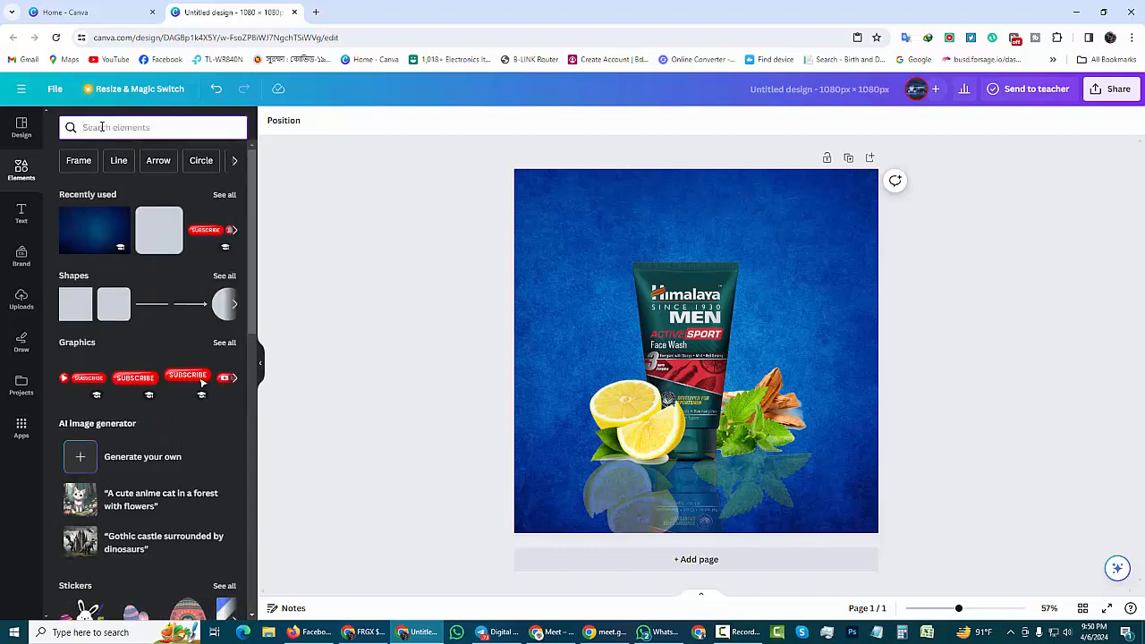
{"action": "left_click", "coordinate": [224, 277]}
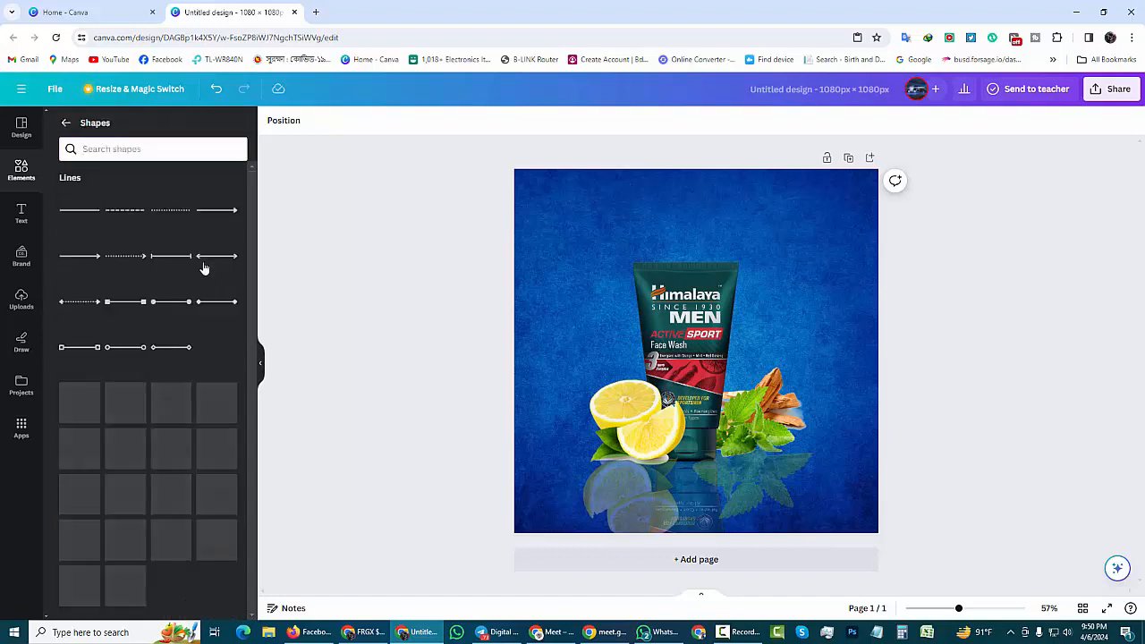
{"action": "left_click_drag", "start_coordinate": [250, 246], "coordinate": [246, 491]}
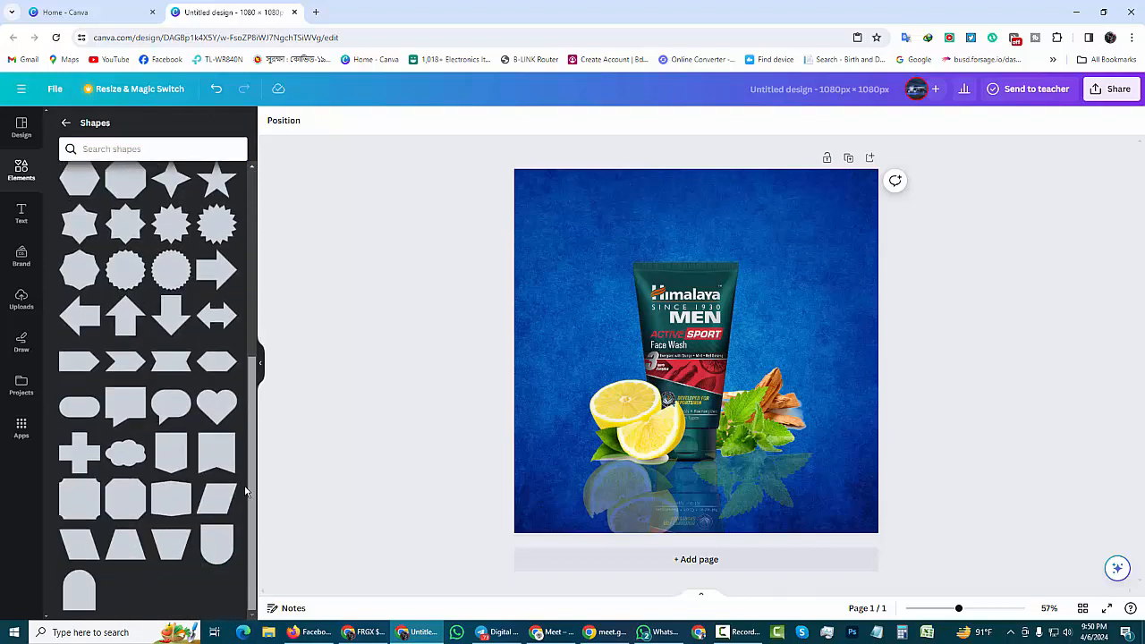
{"action": "left_click", "coordinate": [81, 552]}
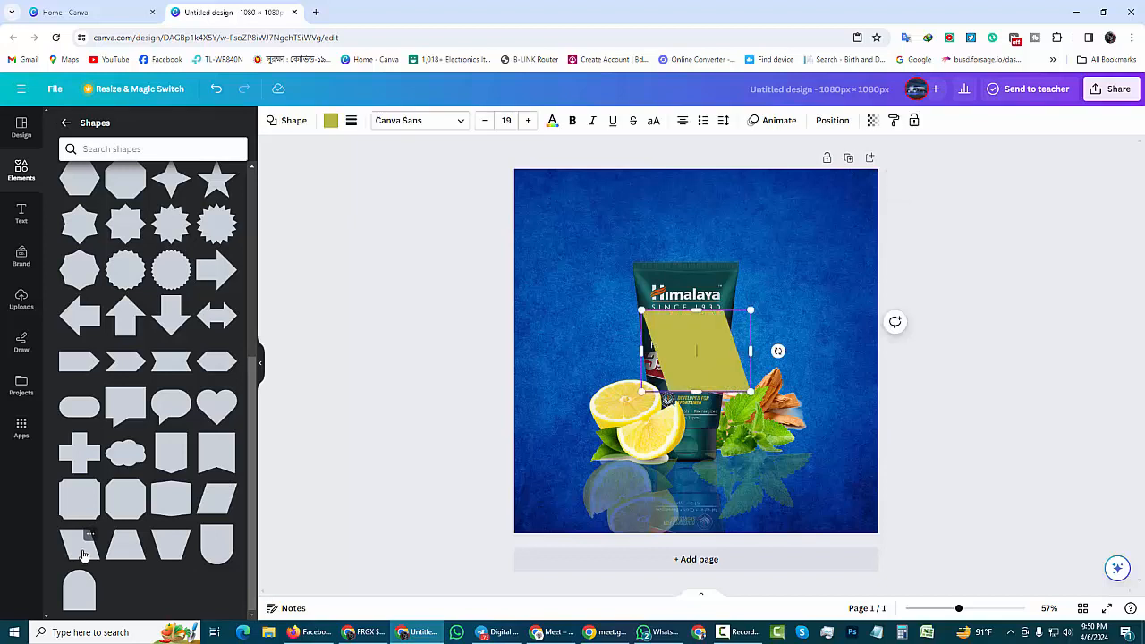
{"action": "left_click", "coordinate": [585, 317]}
{"action": "left_click_drag", "start_coordinate": [666, 336], "coordinate": [606, 304]}
{"action": "left_click_drag", "start_coordinate": [607, 258], "coordinate": [730, 331]}
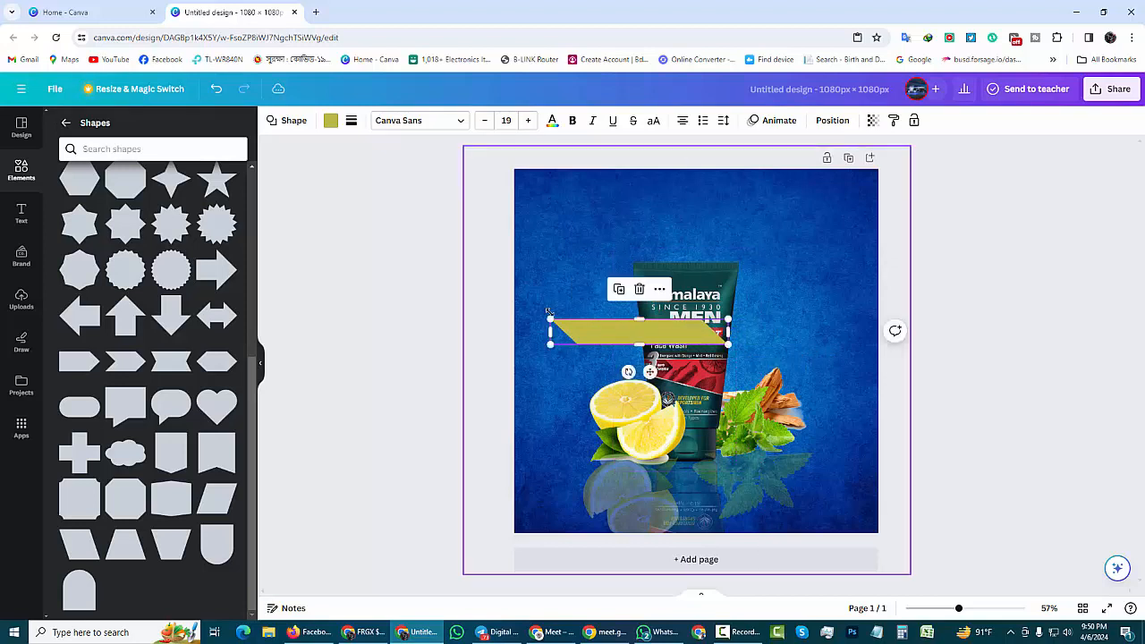
- Fill the parallelogram bar with the solid blue #2C74EF
{"action": "left_click", "coordinate": [330, 121]}
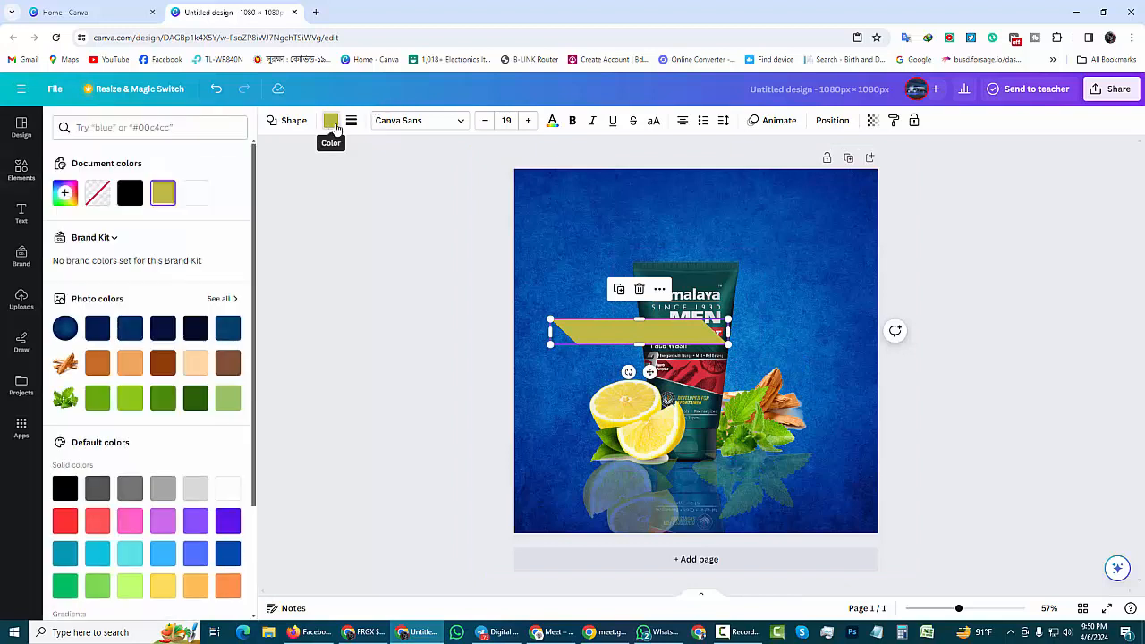
{"action": "left_click", "coordinate": [64, 193]}
{"action": "left_click", "coordinate": [176, 324]}
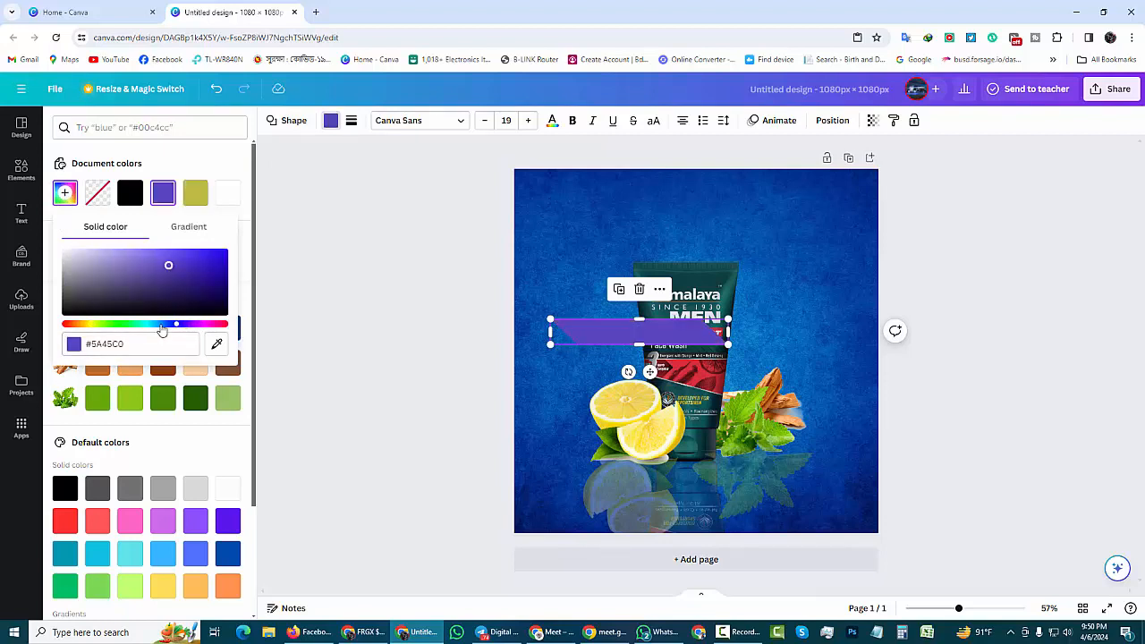
{"action": "left_click", "coordinate": [161, 326]}
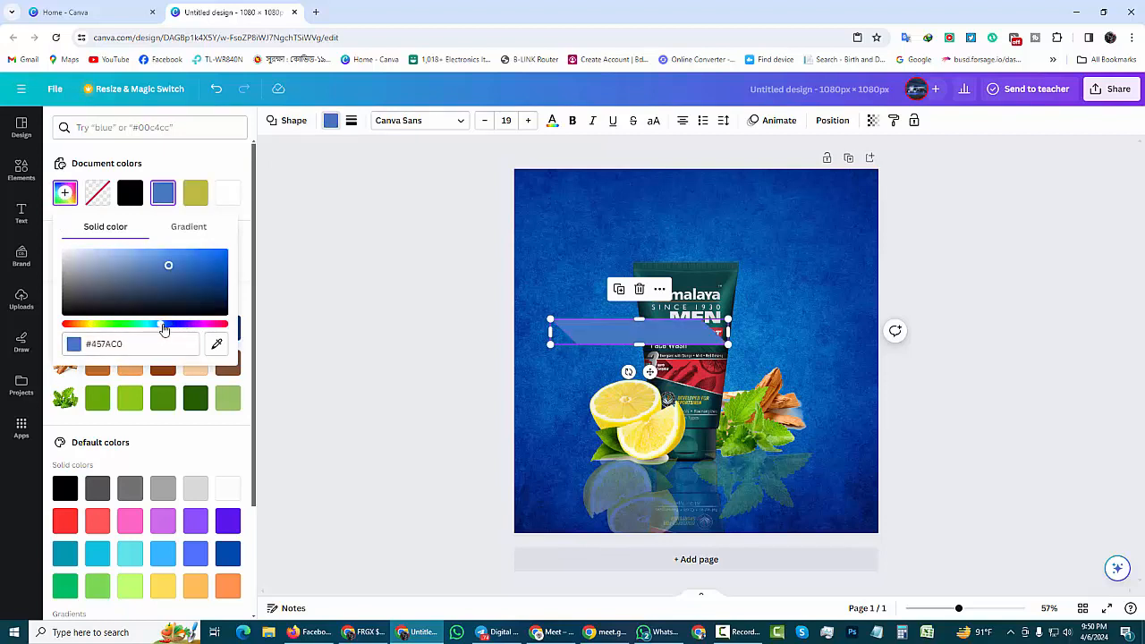
{"action": "left_click_drag", "start_coordinate": [198, 279], "coordinate": [220, 258]}
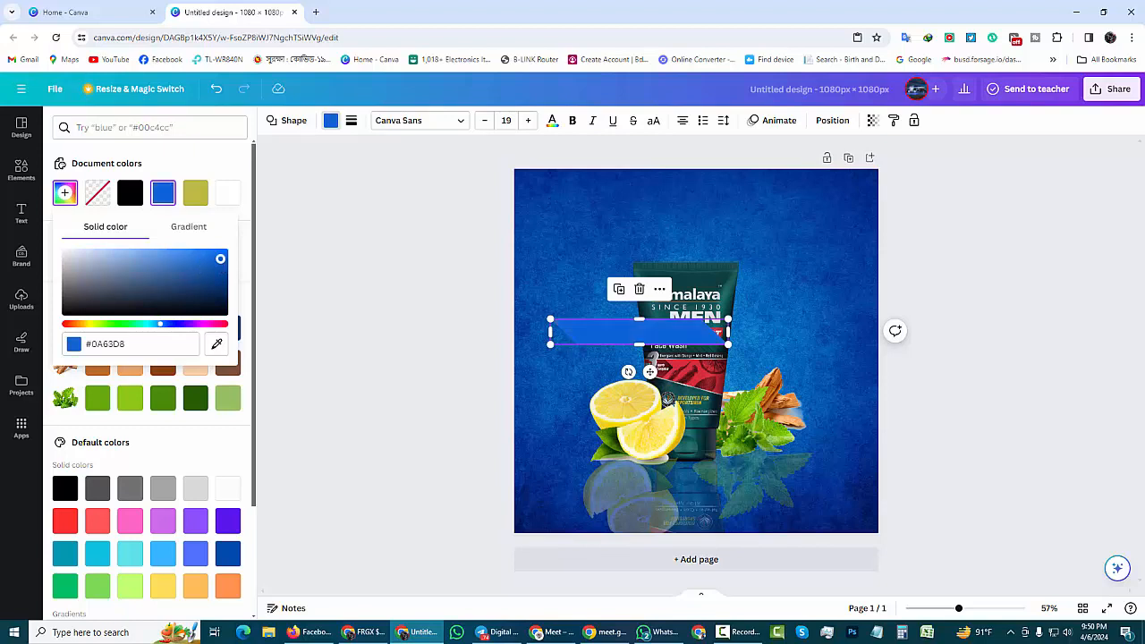
{"action": "left_click", "coordinate": [163, 326]}
{"action": "mouse_move", "coordinate": [198, 258]}
{"action": "left_mouse_down"}
{"action": "mouse_move", "coordinate": [207, 266]}
{"action": "mouse_move", "coordinate": [198, 254]}
{"action": "left_mouse_up"}
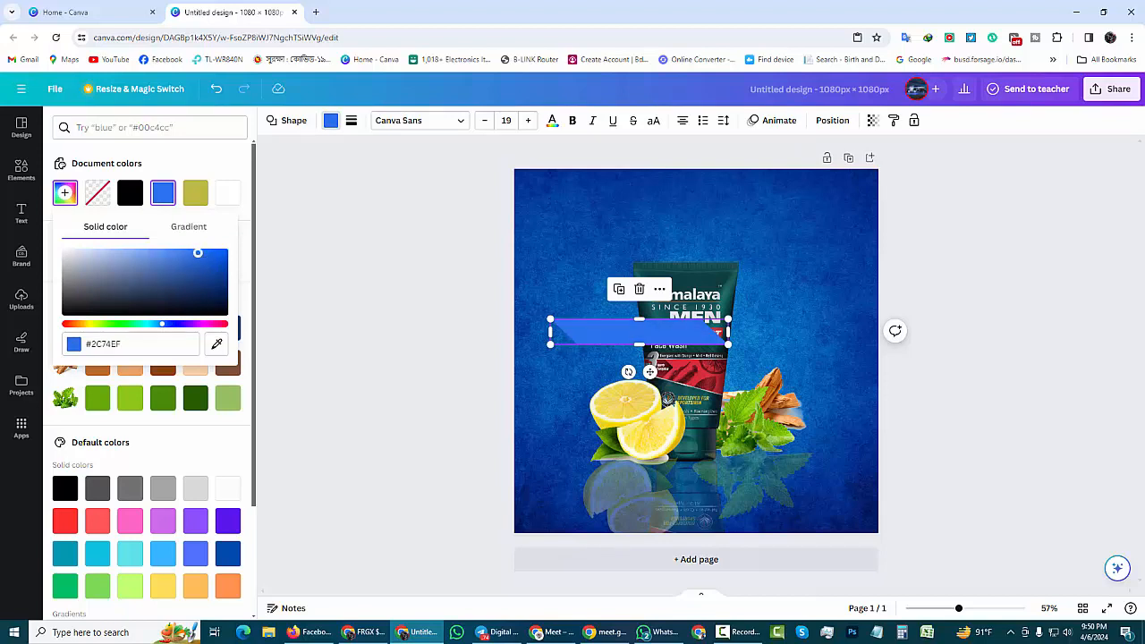
{"action": "left_click", "coordinate": [554, 238]}
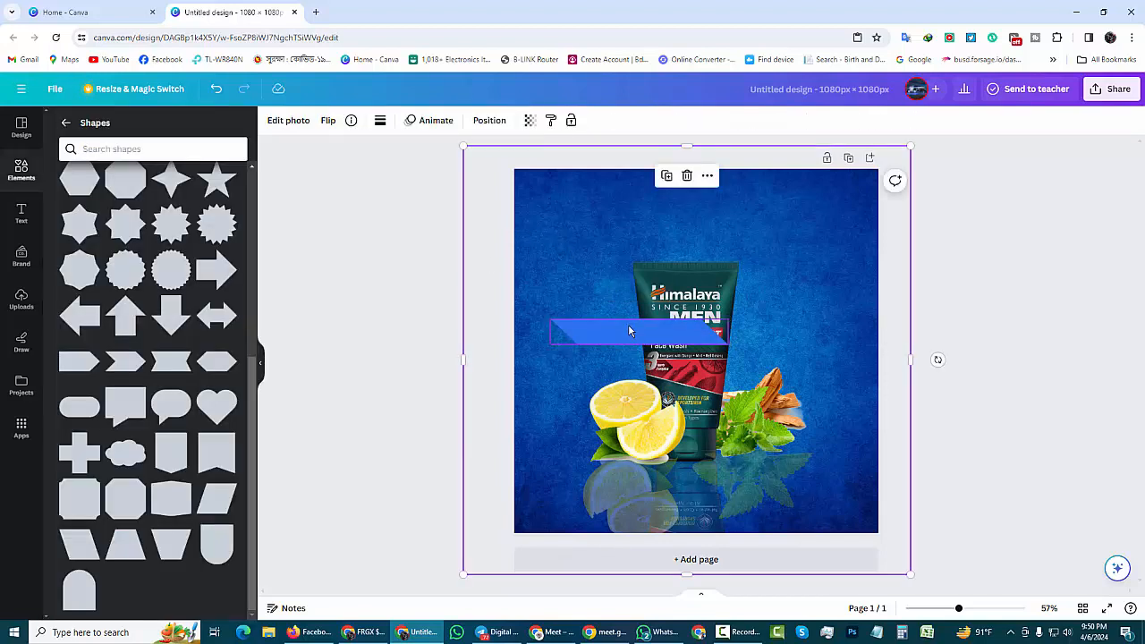
- Move the blue bar up and left to the tube's logo height and send it backward behind the tube
{"action": "left_click_drag", "start_coordinate": [629, 326], "coordinate": [616, 297]}
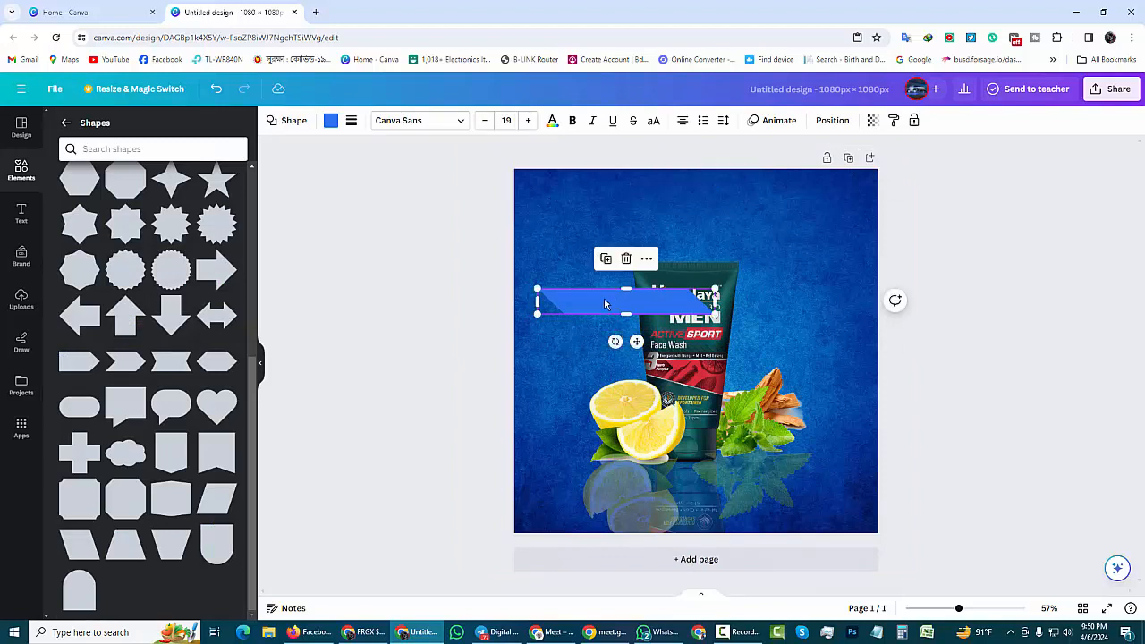
{"action": "left_click", "coordinate": [647, 258]}
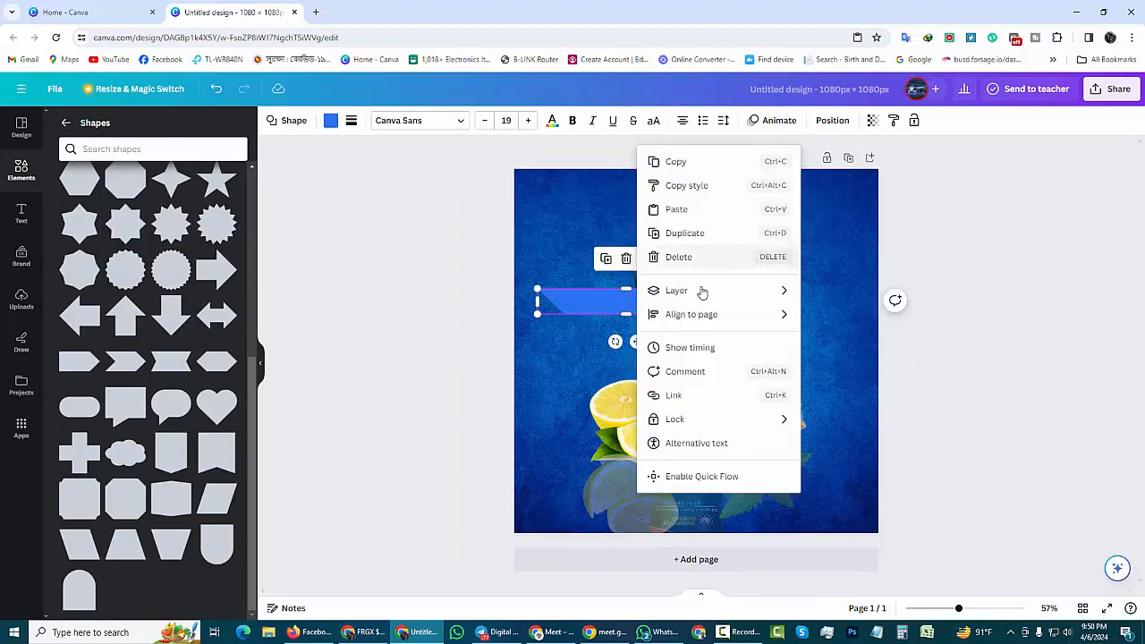
{"action": "mouse_move", "coordinate": [706, 289]}
{"action": "left_click", "coordinate": [867, 340]}
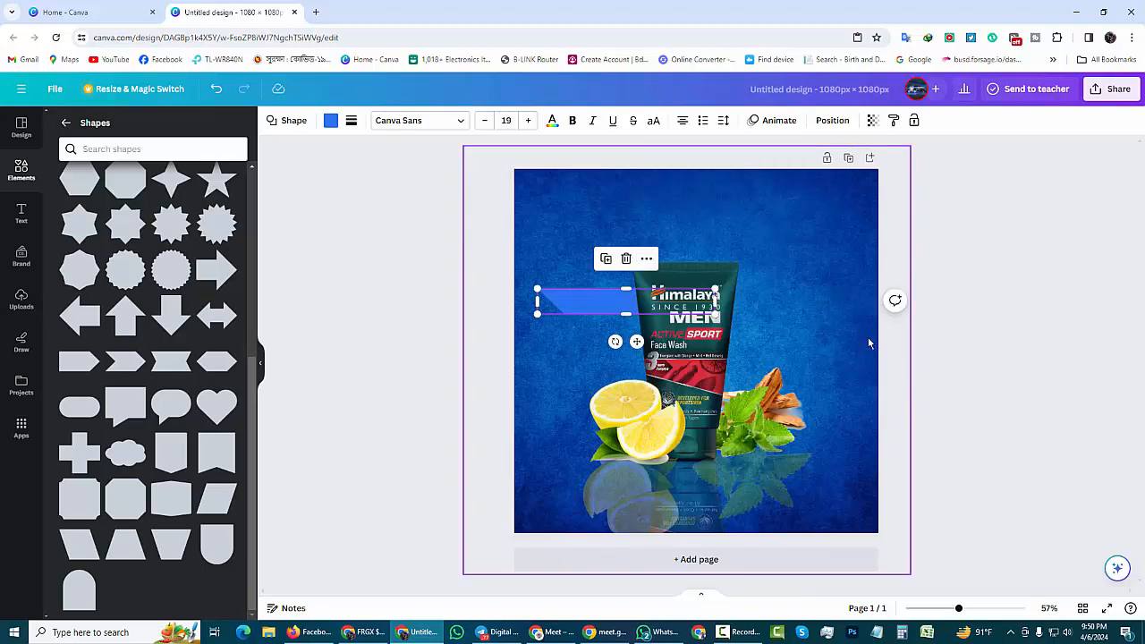
{"action": "left_click", "coordinate": [550, 342]}
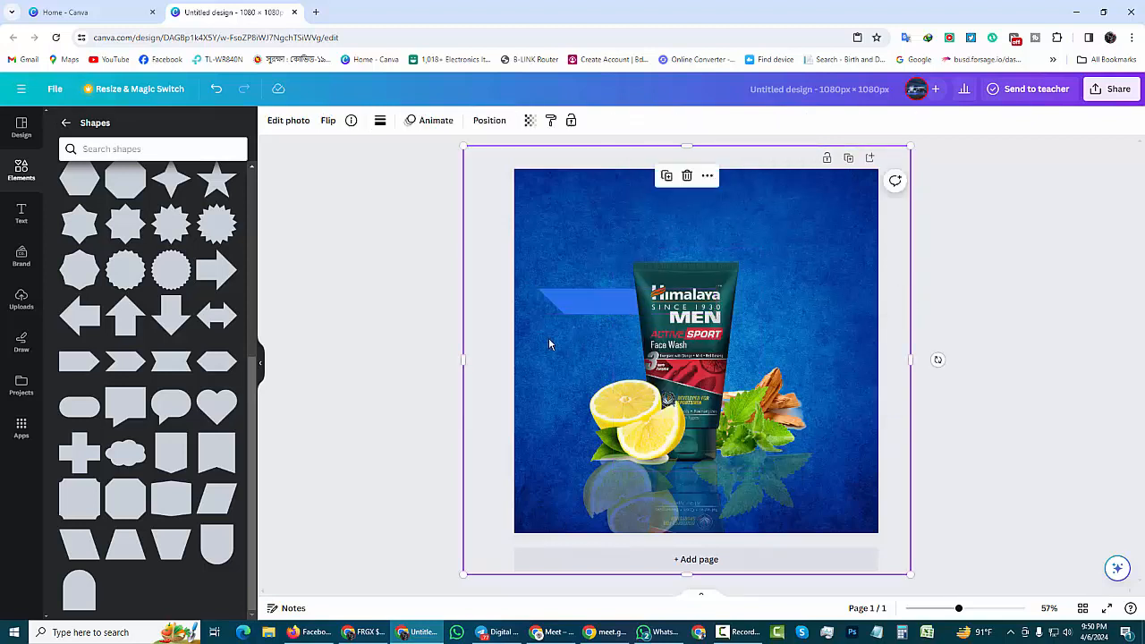
{"action": "left_click", "coordinate": [577, 299]}
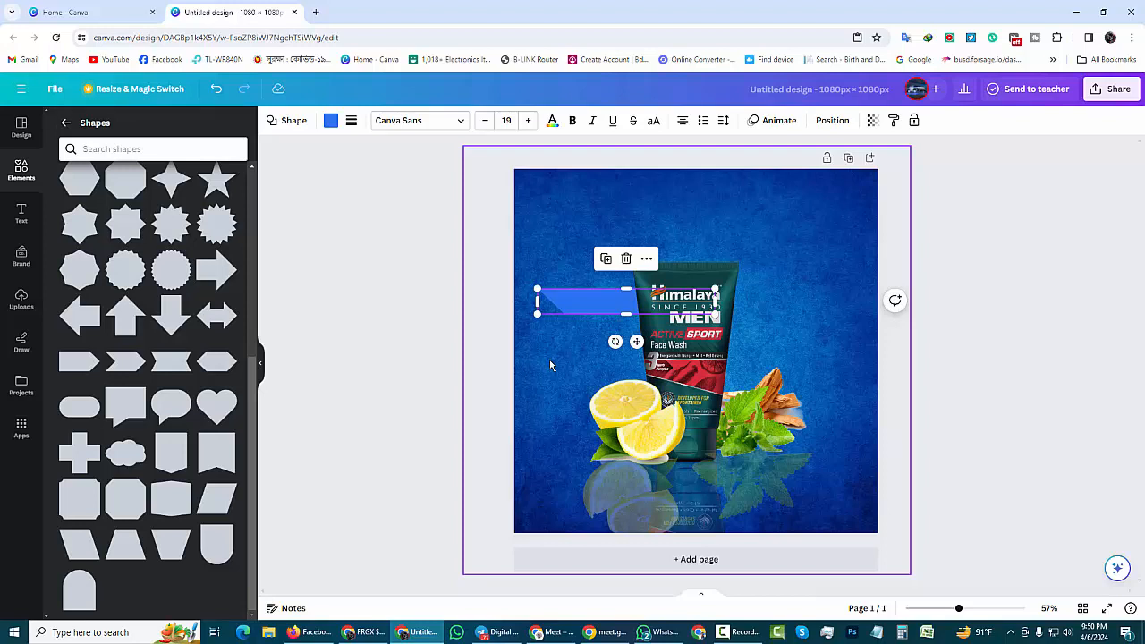
{"action": "left_click", "coordinate": [550, 212]}
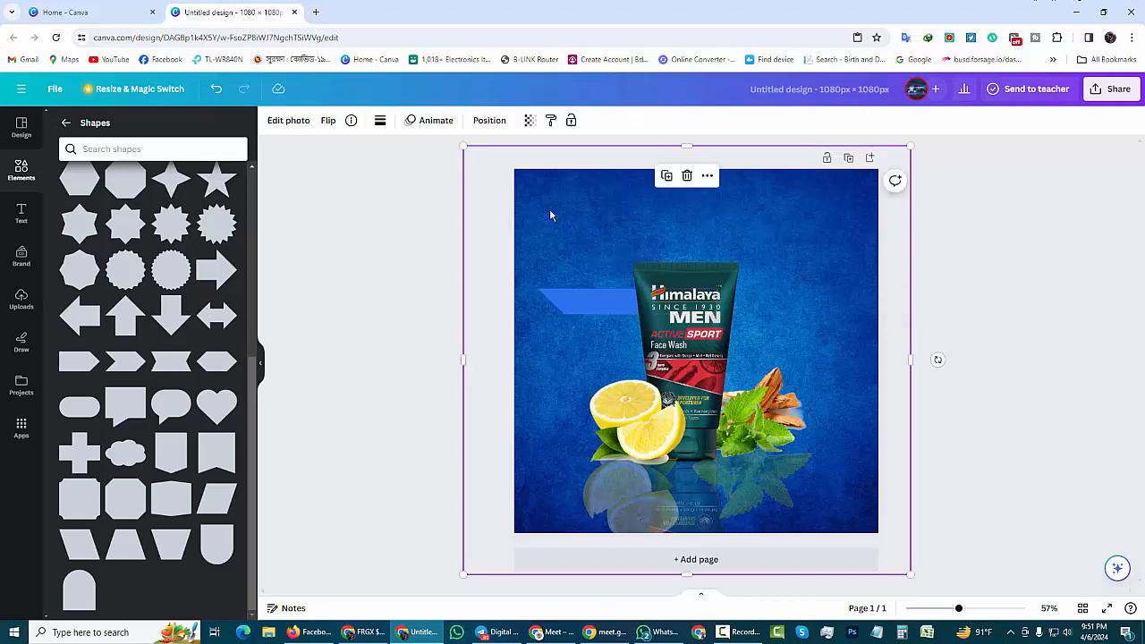
{"action": "left_click", "coordinate": [571, 304]}
{"action": "left_click", "coordinate": [729, 293]}
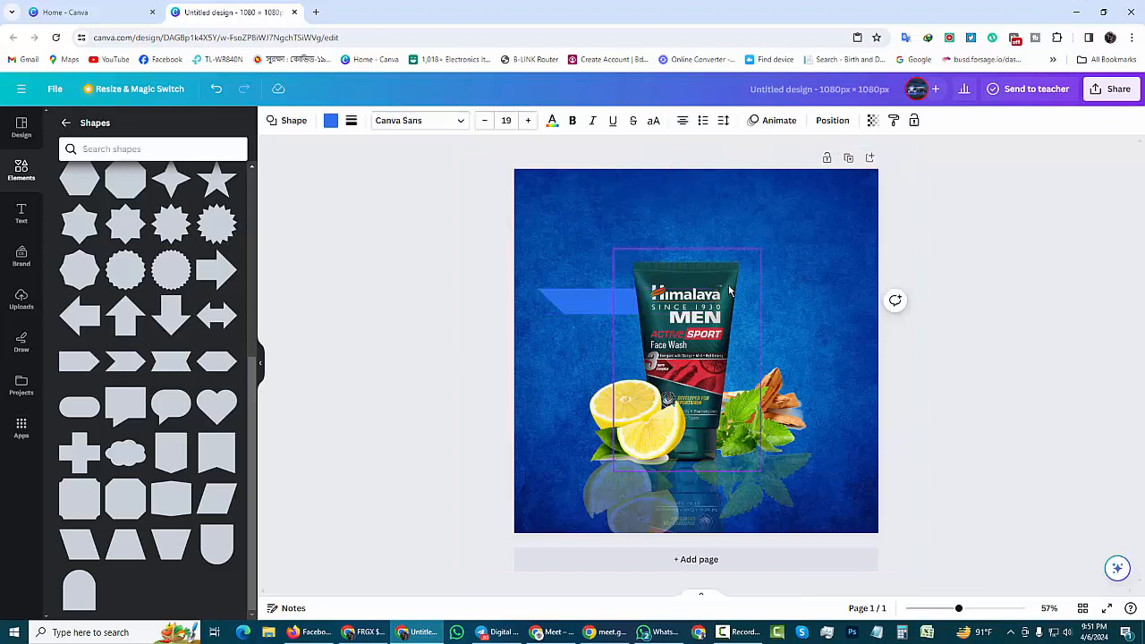
{"action": "left_click", "coordinate": [580, 303]}
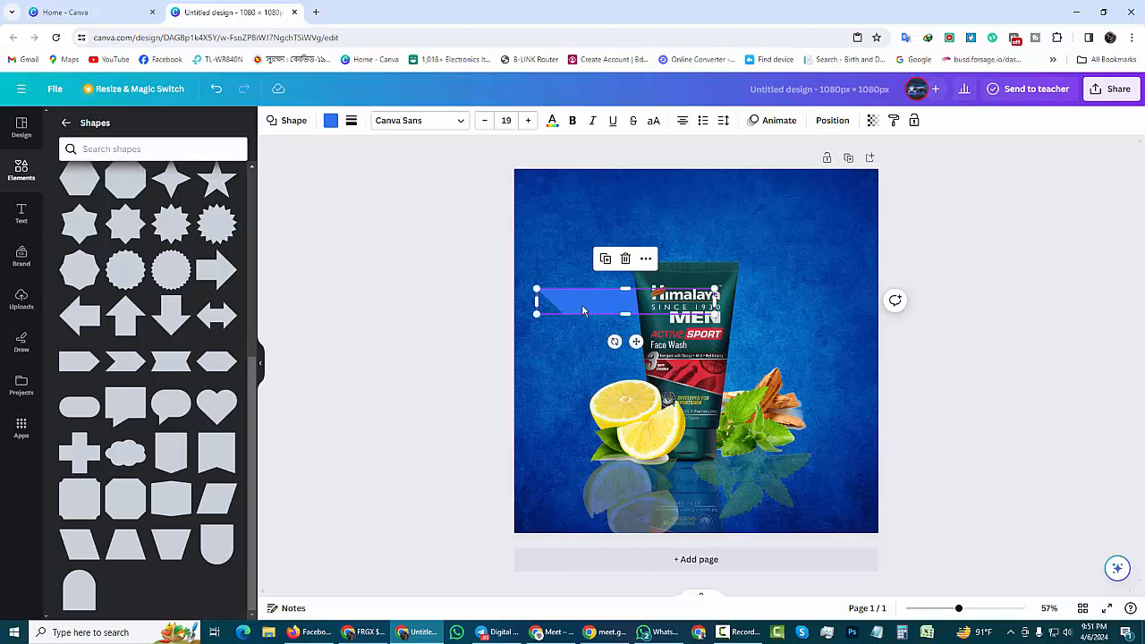
- Search the elements library for "shadow" and limit the results to graphics
{"action": "left_click", "coordinate": [65, 122]}
{"action": "left_click", "coordinate": [139, 127]}
{"action": "type", "text": "Sh"}
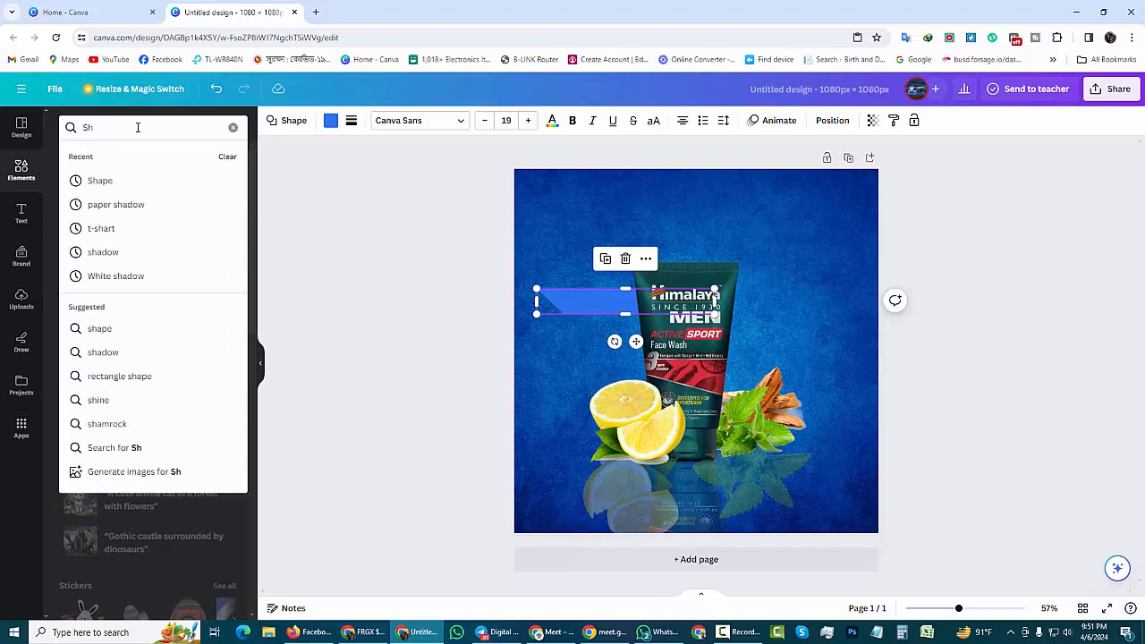
{"action": "key", "text": "Down"}
{"action": "key", "text": "Down"}
{"action": "key", "text": "Down"}
{"action": "key", "text": "Down"}
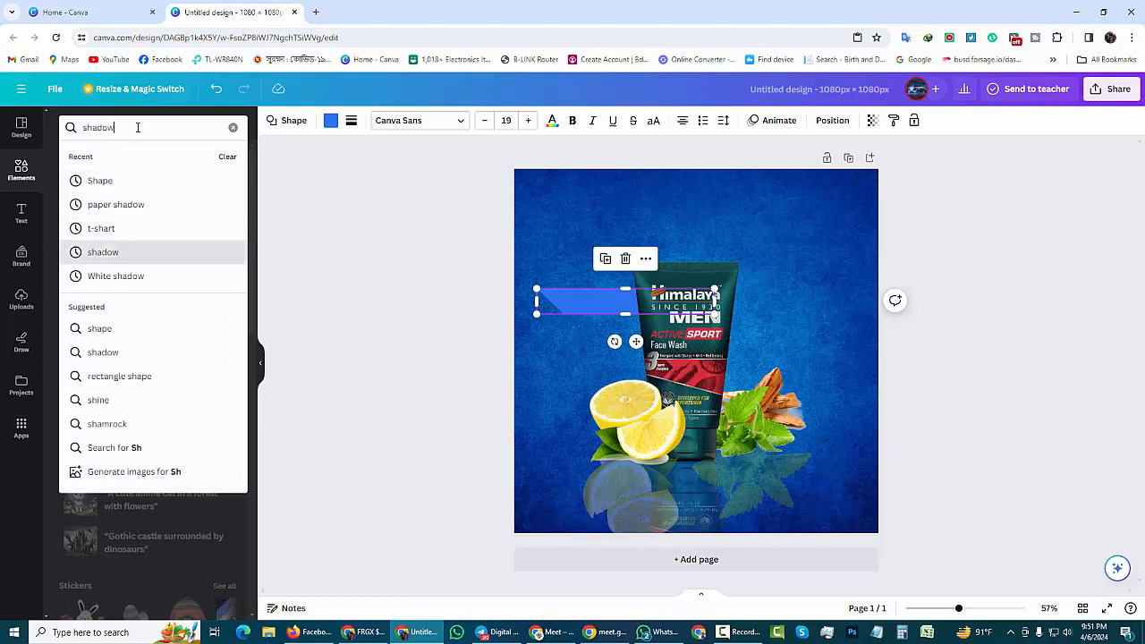
{"action": "key", "text": "Return"}
{"action": "left_click", "coordinate": [101, 156]}
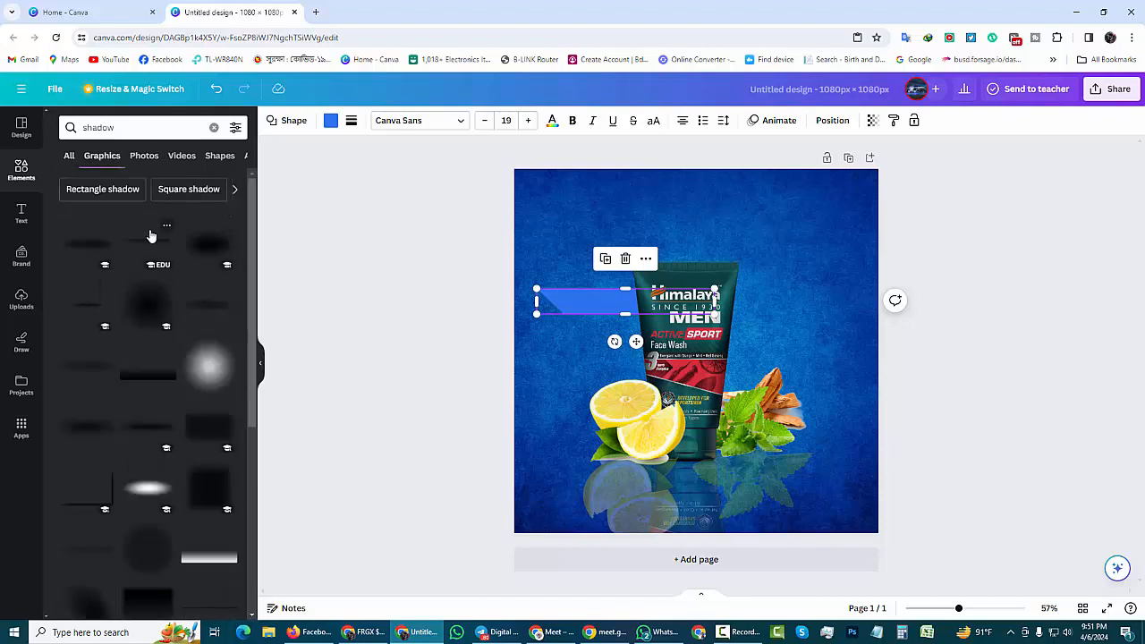
- Add the long, thin horizontal shadow graphic to the page
{"action": "left_click_drag", "start_coordinate": [250, 297], "coordinate": [249, 435]}
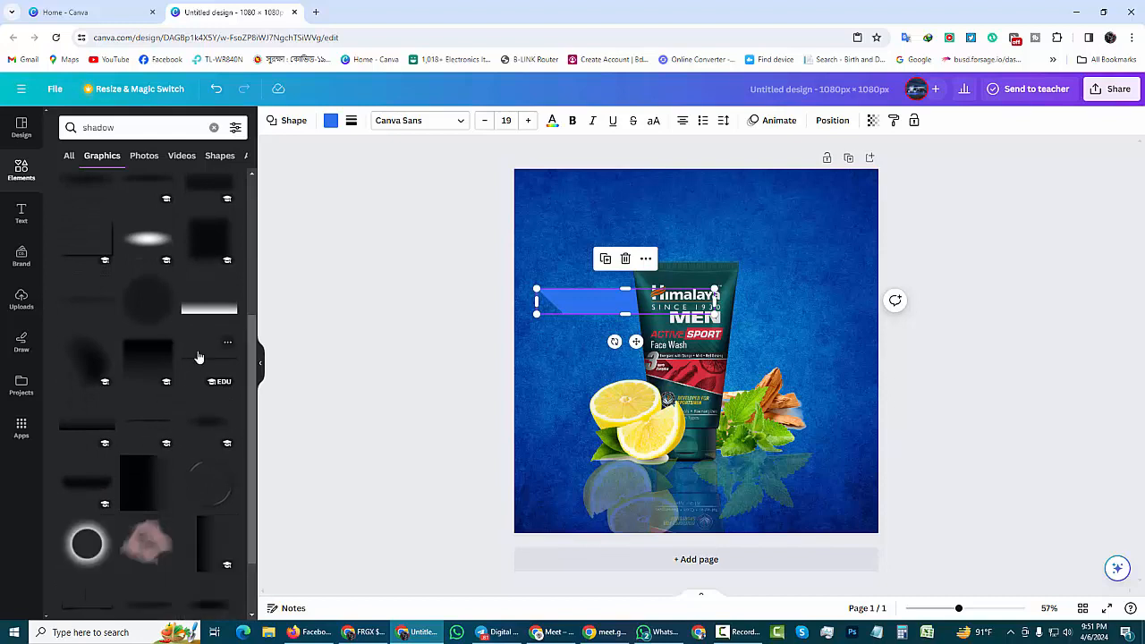
{"action": "left_click_drag", "start_coordinate": [239, 362], "coordinate": [513, 335]}
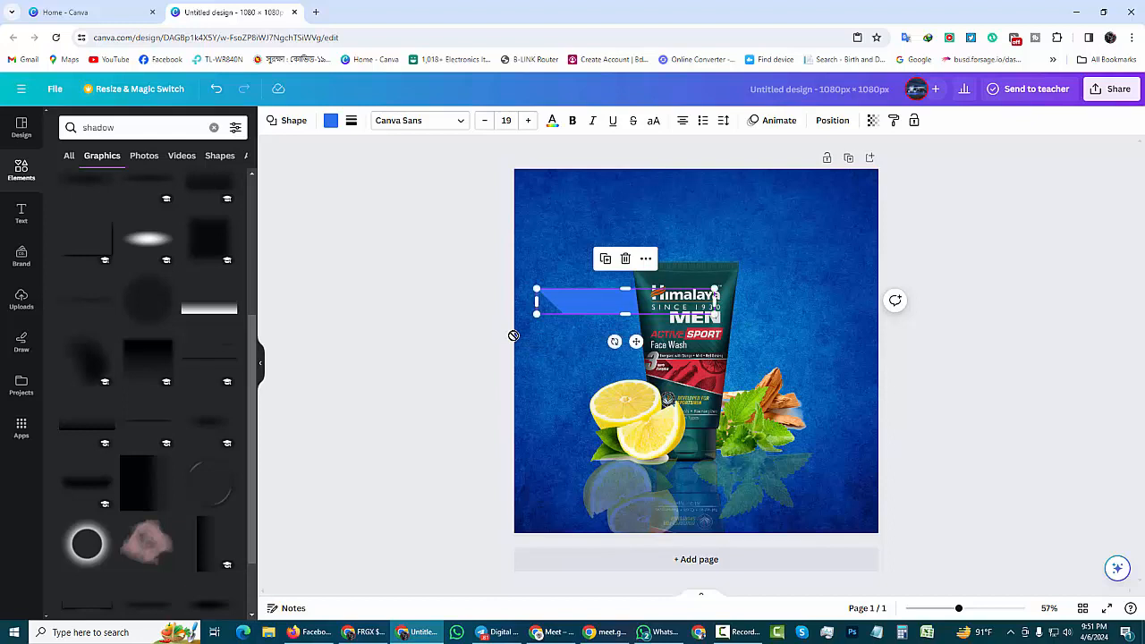
{"action": "left_click", "coordinate": [209, 362]}
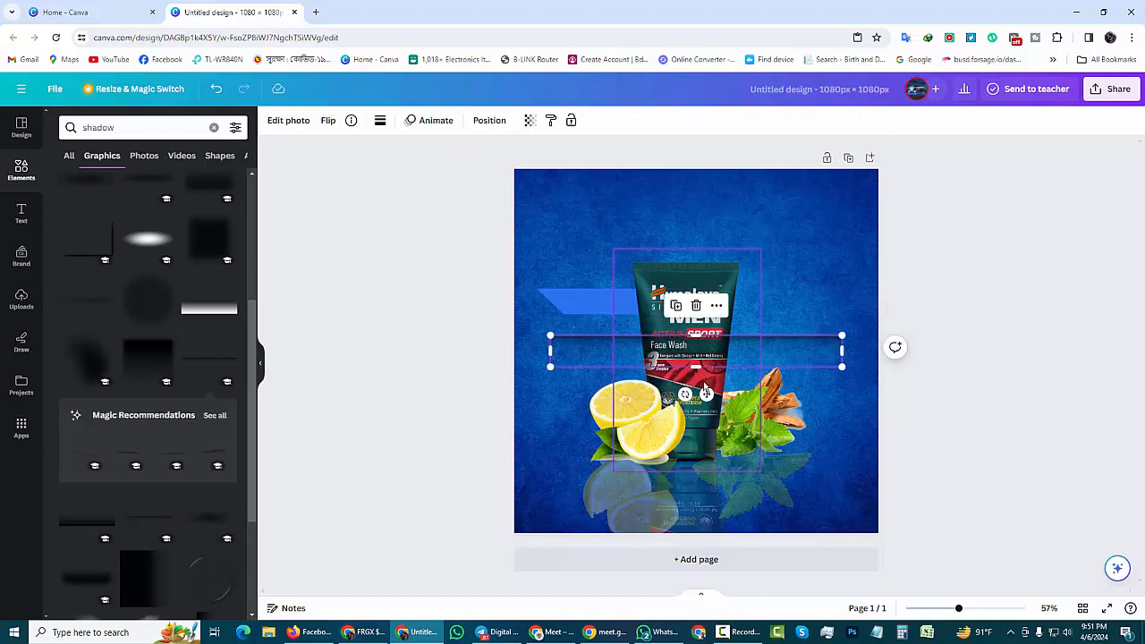
- Shrink the shadow strip to roughly the blue bar's length and place it along the bar's upper edge
{"action": "left_click_drag", "start_coordinate": [705, 394], "coordinate": [654, 342]}
{"action": "left_click_drag", "start_coordinate": [506, 287], "coordinate": [619, 296]}
{"action": "key", "text": "Escape"}
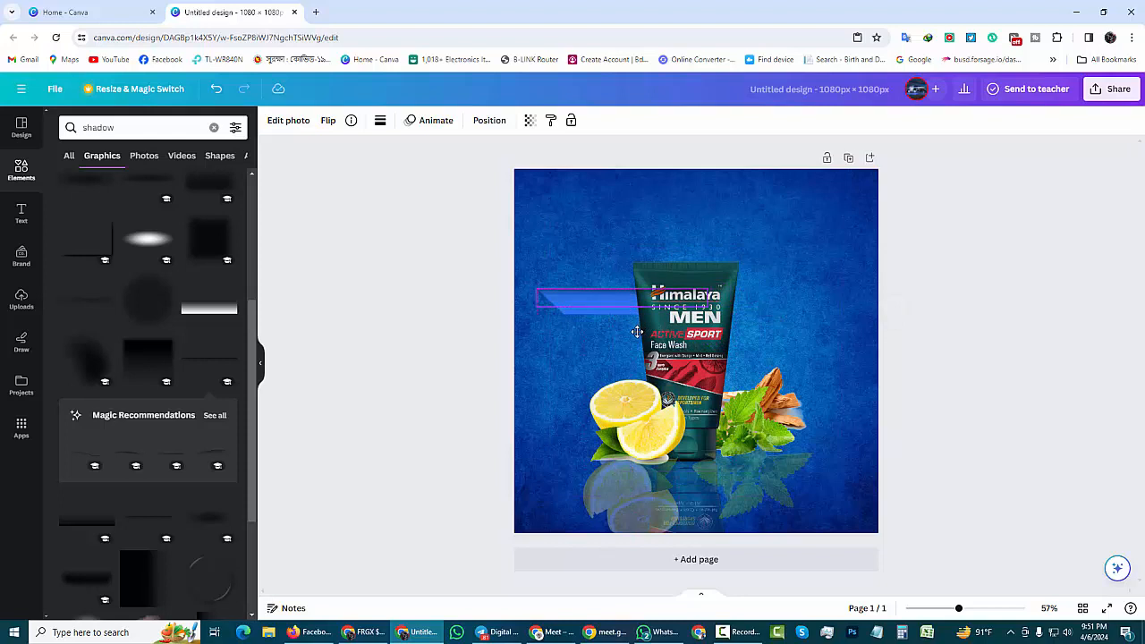
{"action": "left_click", "coordinate": [635, 330]}
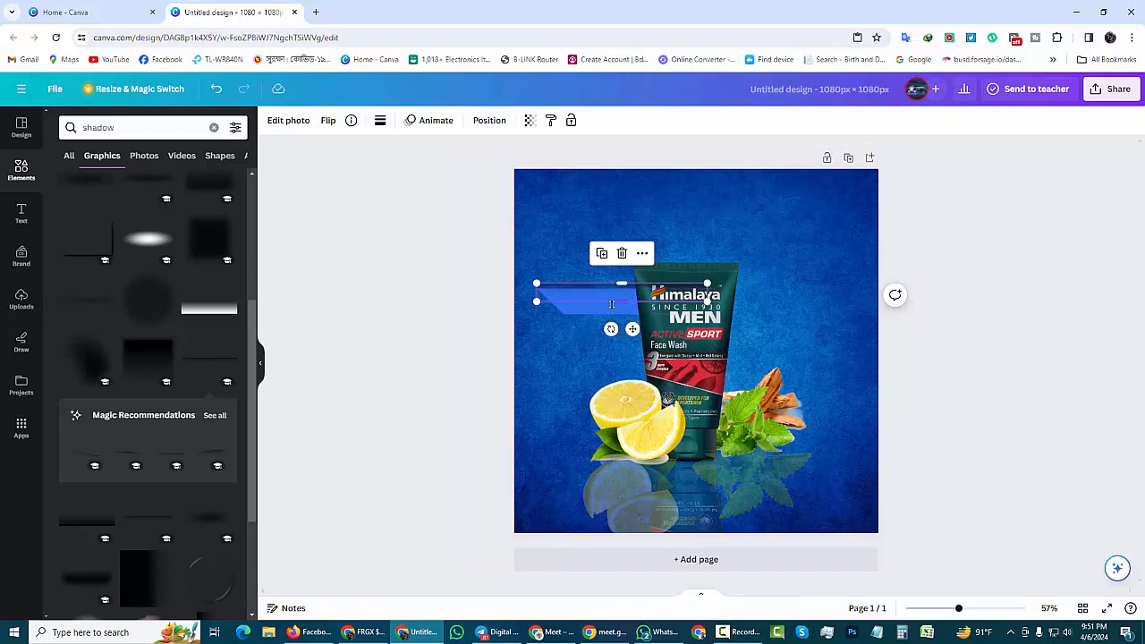
- Send the shadow strip backward behind the tube and nudge it down onto the blue bar's upper edge
{"action": "left_click", "coordinate": [641, 258]}
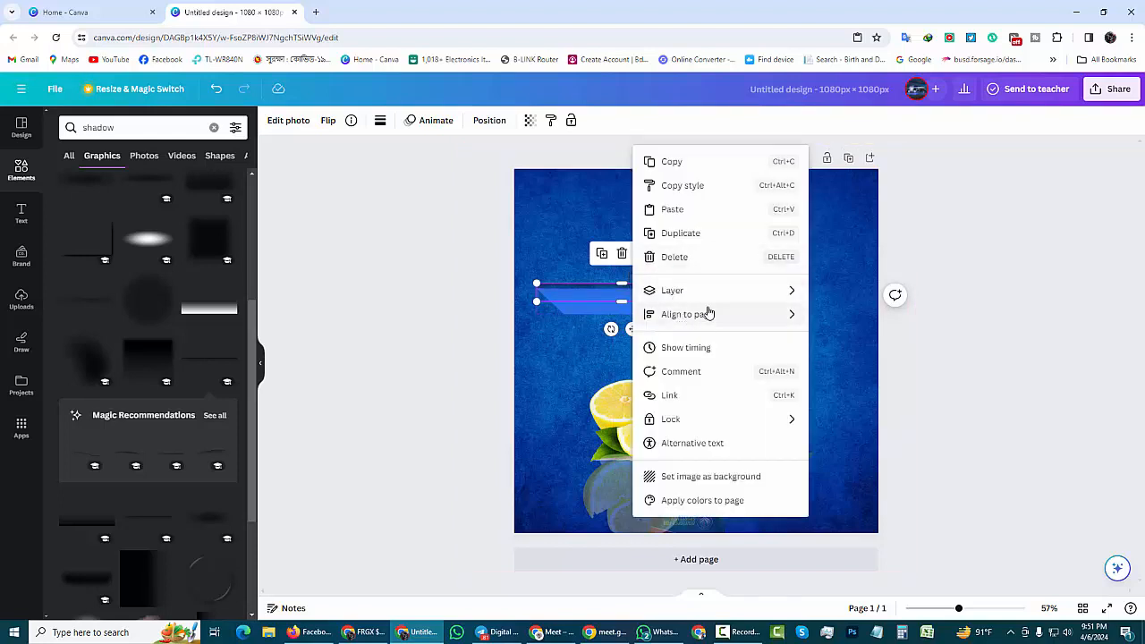
{"action": "mouse_move", "coordinate": [672, 290]}
{"action": "left_click", "coordinate": [875, 340]}
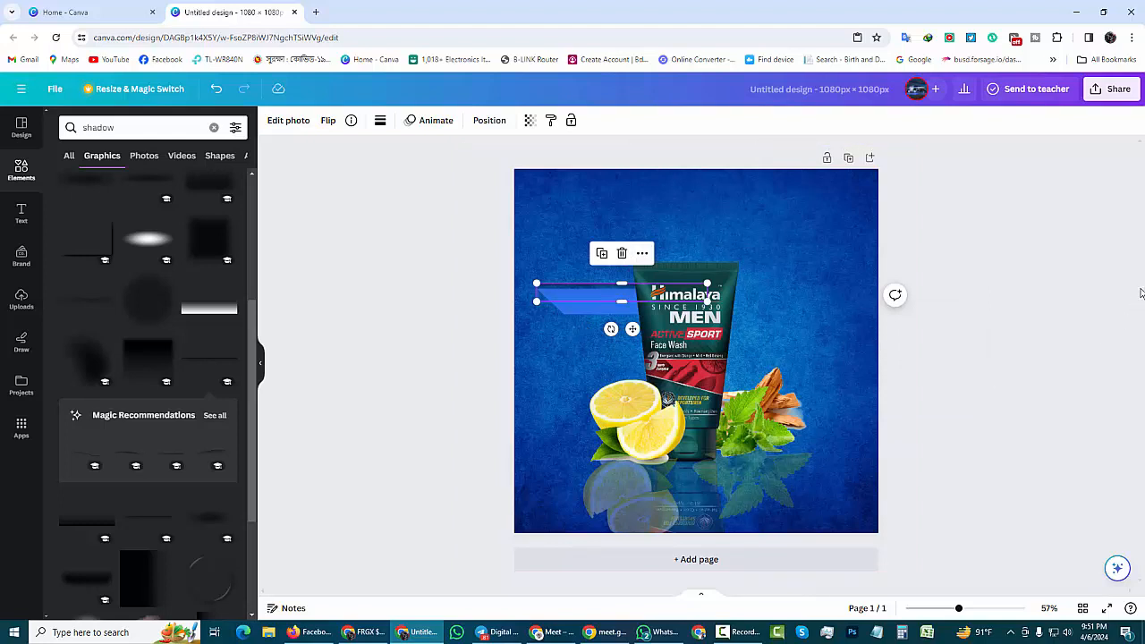
{"action": "left_click", "coordinate": [579, 323]}
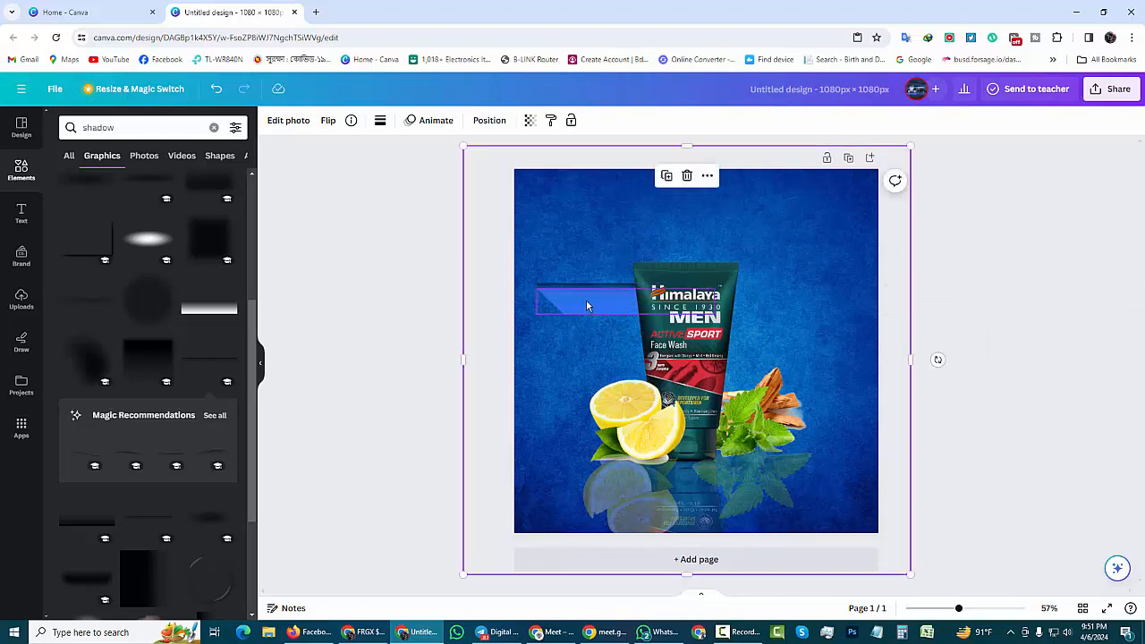
{"action": "left_click", "coordinate": [586, 287]}
{"action": "left_click", "coordinate": [901, 370]}
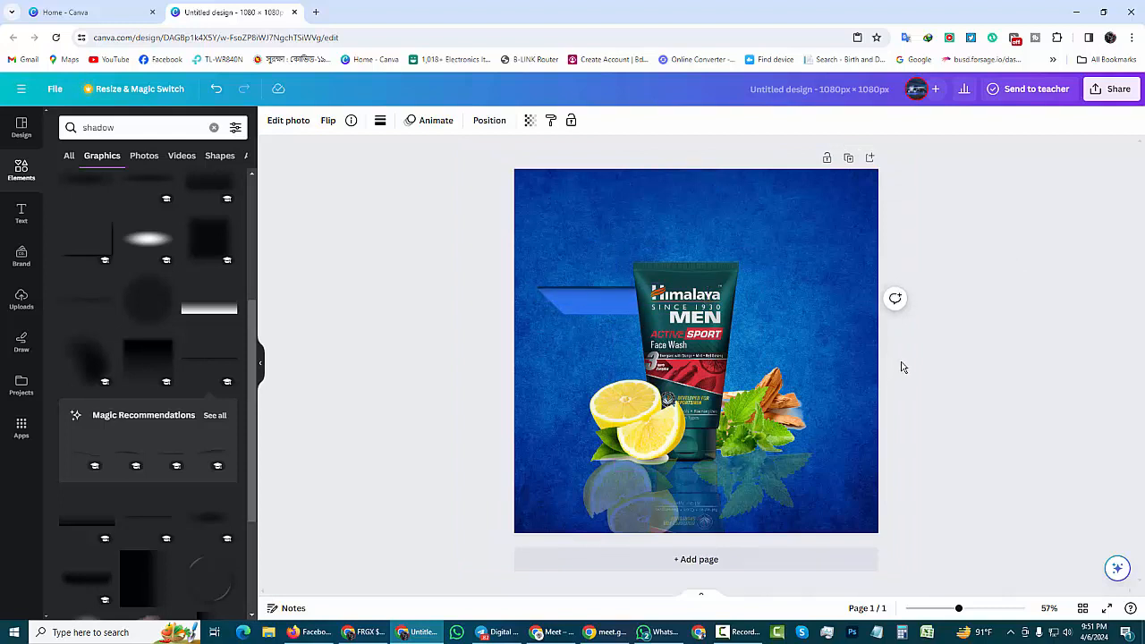
- Copy the shadow strip on the blue bar and paste a duplicate of it
{"action": "left_click", "coordinate": [577, 287]}
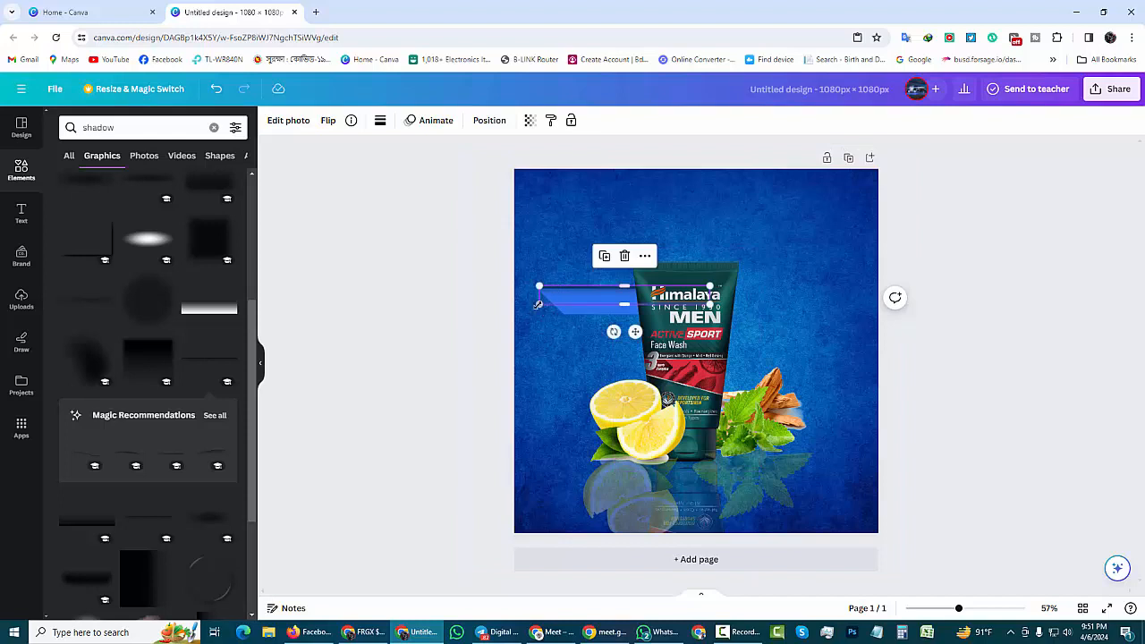
{"action": "left_click", "coordinate": [644, 256]}
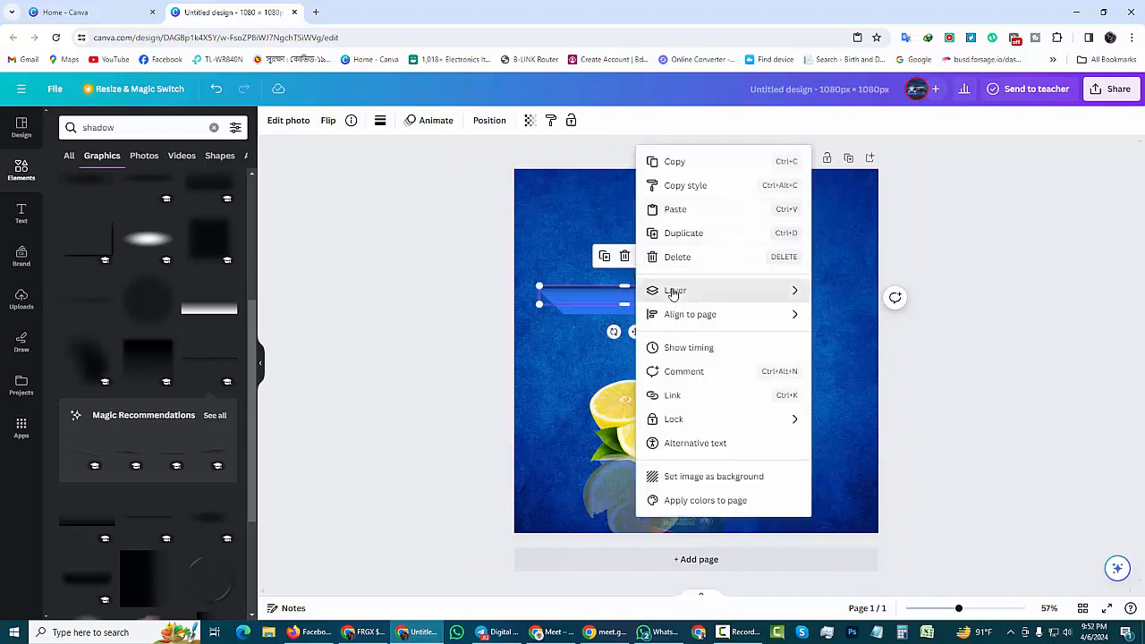
{"action": "left_click", "coordinate": [690, 167]}
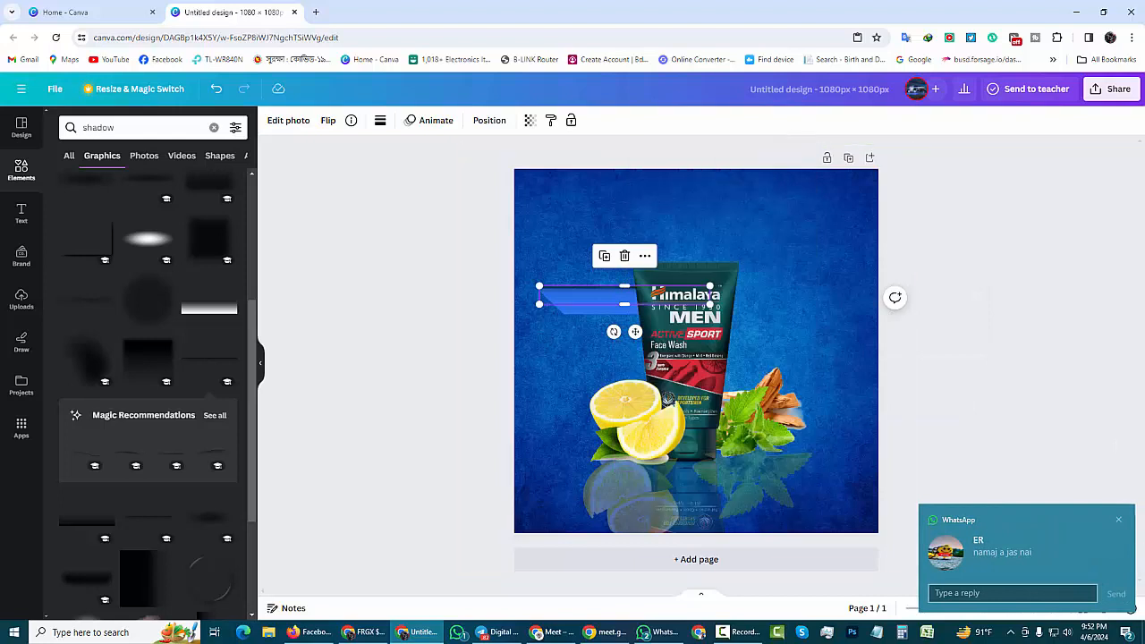
{"action": "left_click", "coordinate": [1119, 523]}
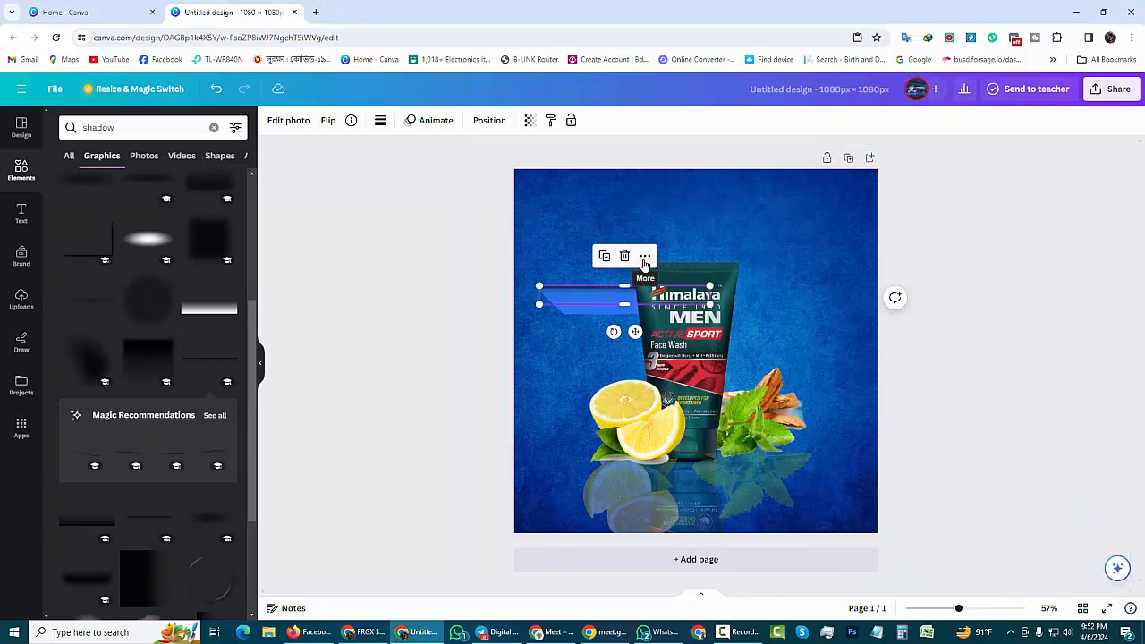
{"action": "left_click", "coordinate": [644, 256]}
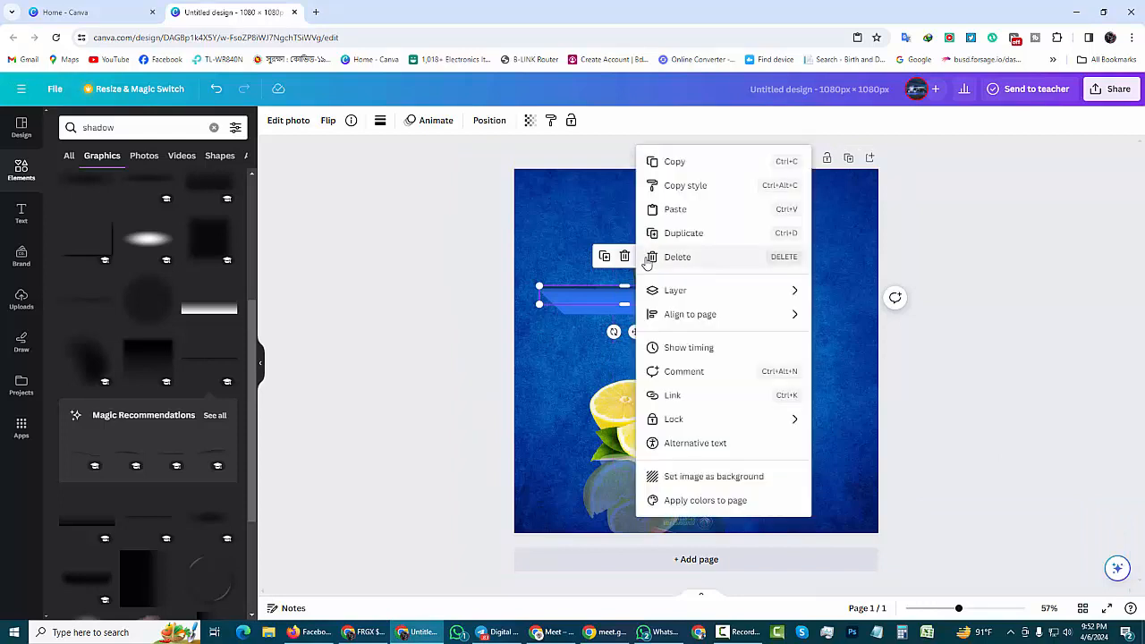
{"action": "left_click", "coordinate": [678, 163]}
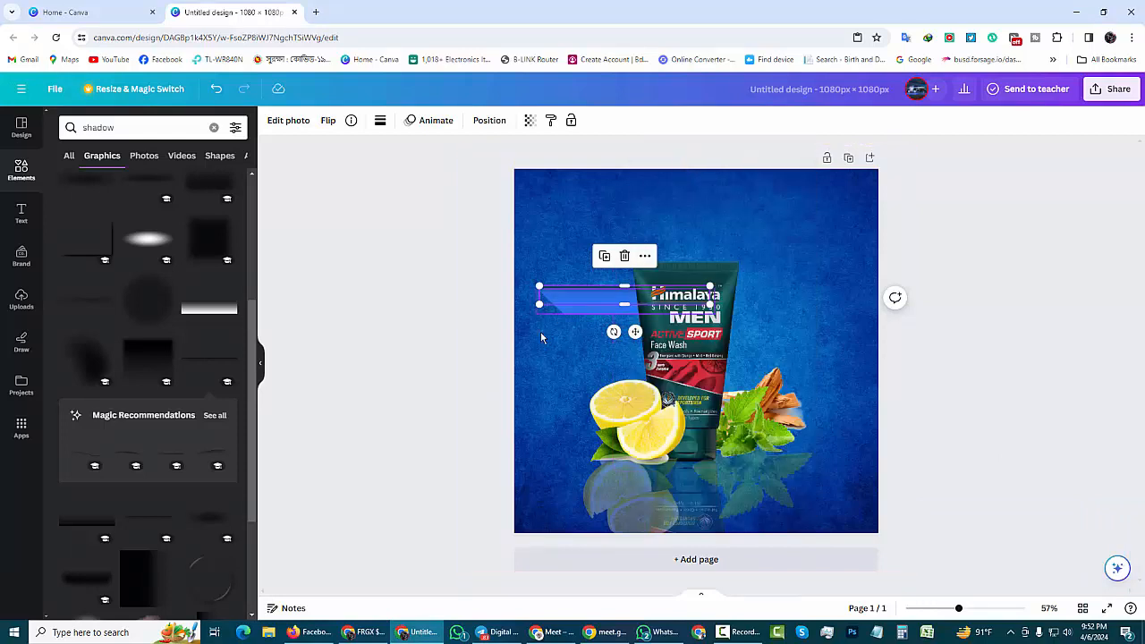
{"action": "left_click", "coordinate": [646, 257]}
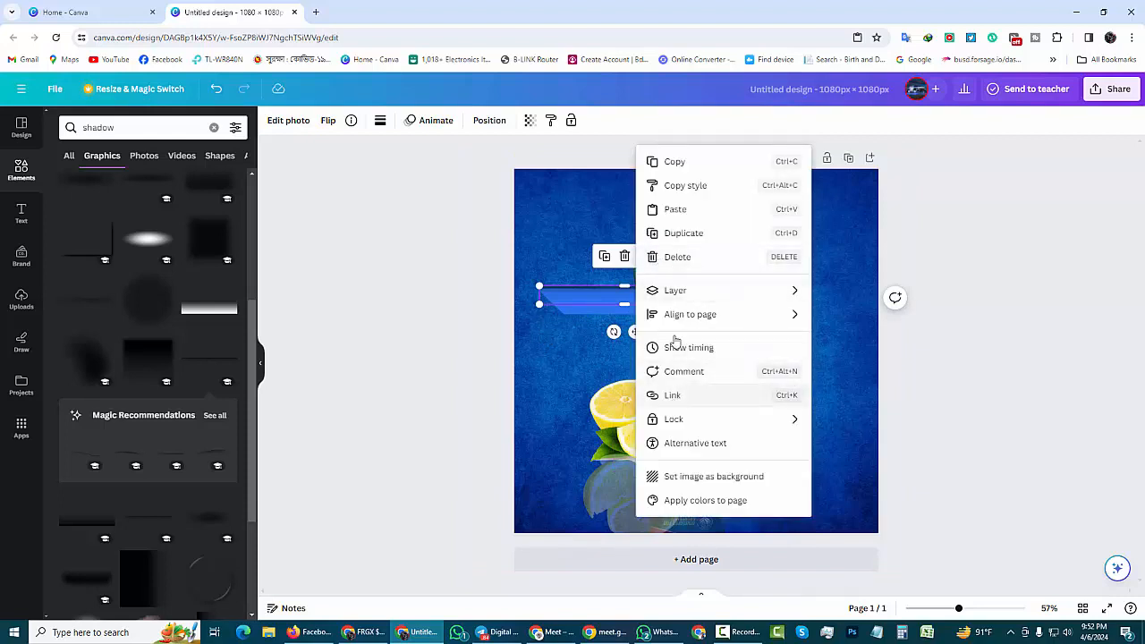
{"action": "left_click", "coordinate": [683, 213]}
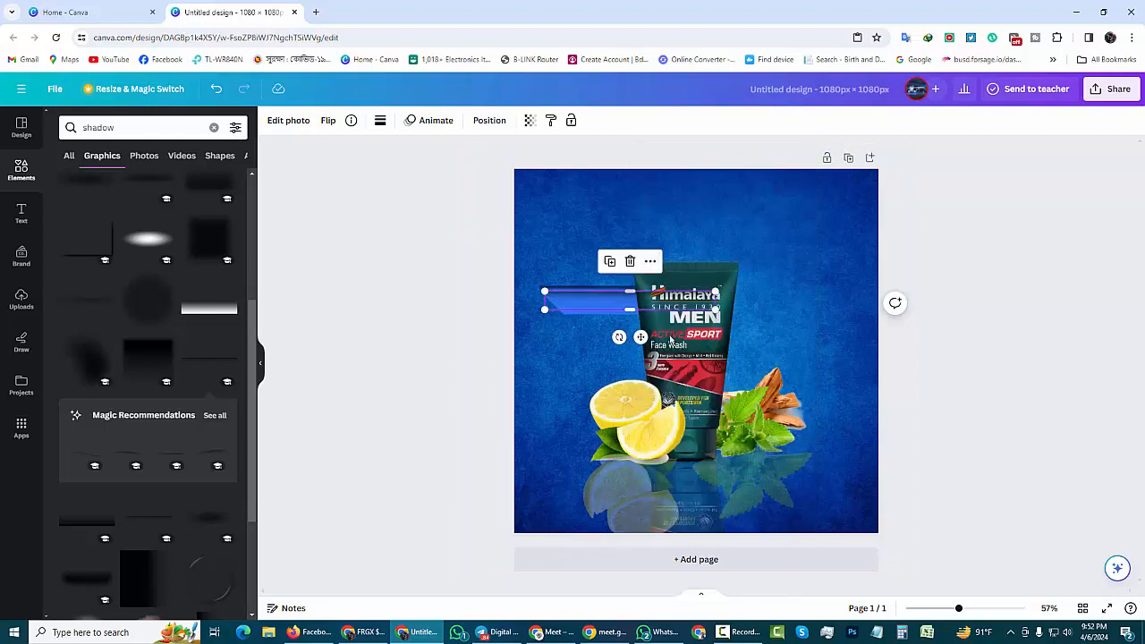
- Align the duplicate shadow with the blue bar's upper edge and send it backward behind the tube
{"action": "left_click_drag", "start_coordinate": [641, 333], "coordinate": [634, 328]}
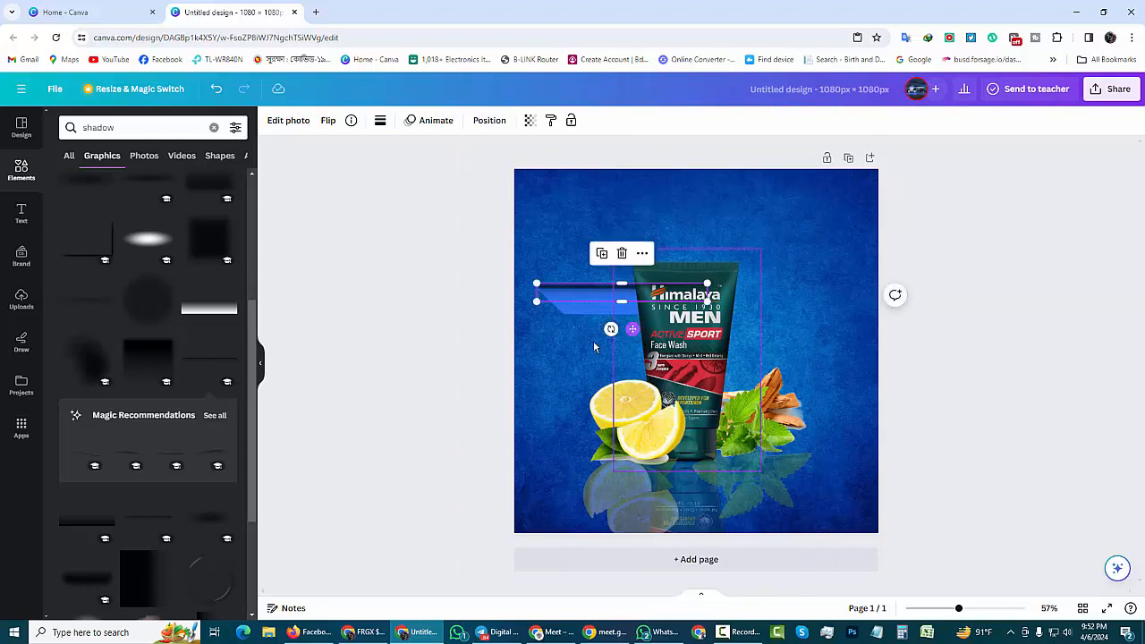
{"action": "left_click", "coordinate": [573, 358]}
{"action": "left_click", "coordinate": [656, 291]}
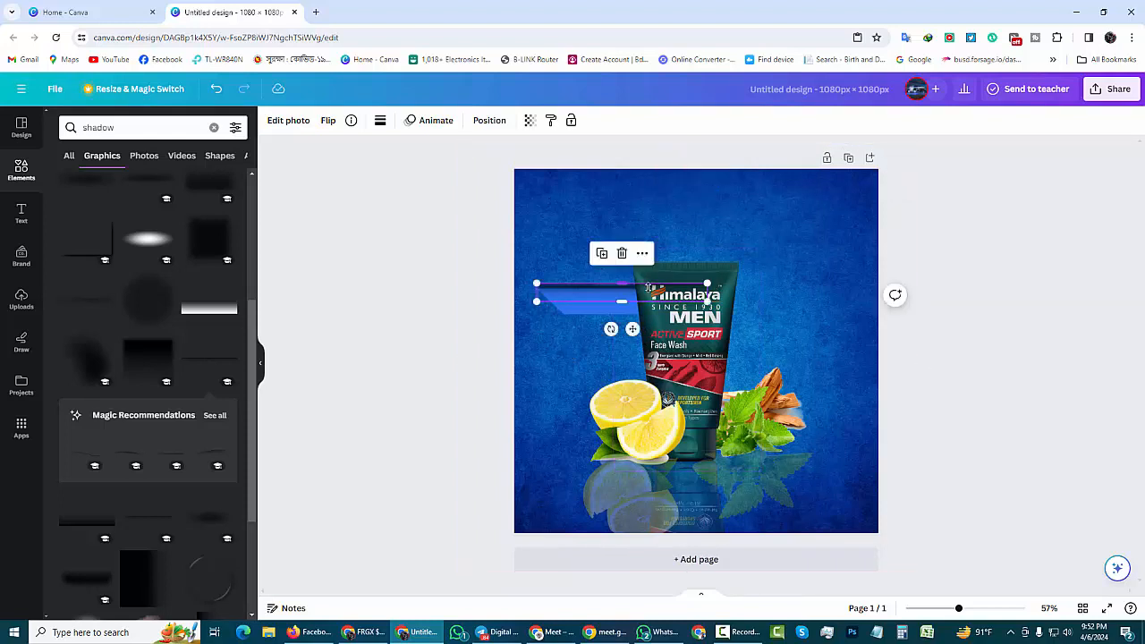
{"action": "left_click", "coordinate": [642, 253]}
{"action": "mouse_move", "coordinate": [677, 297]}
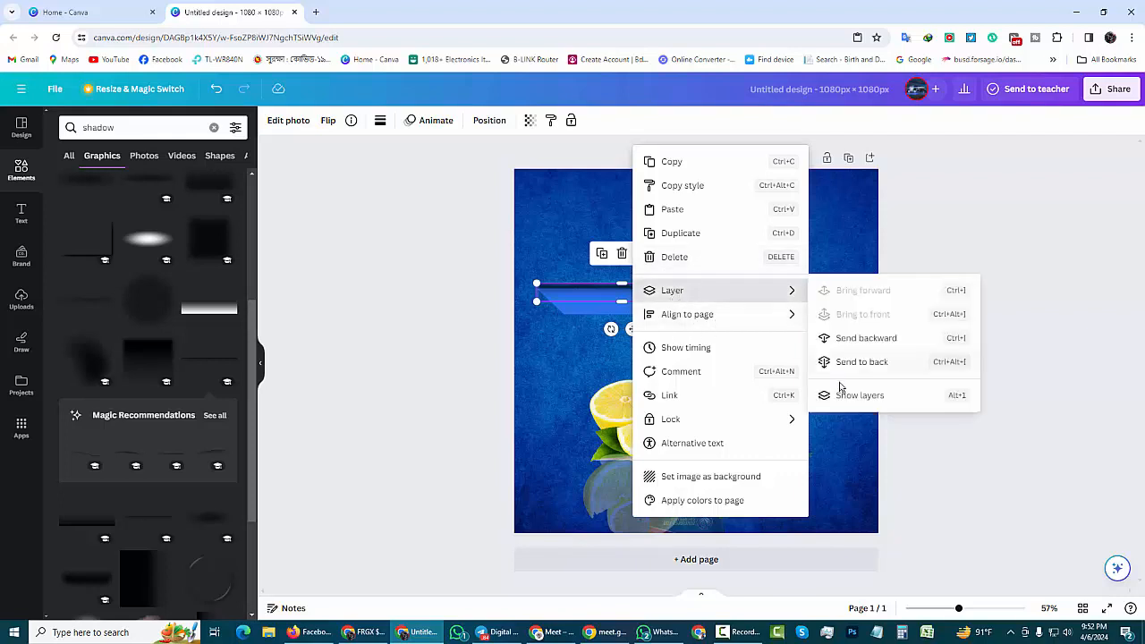
{"action": "left_click", "coordinate": [850, 343]}
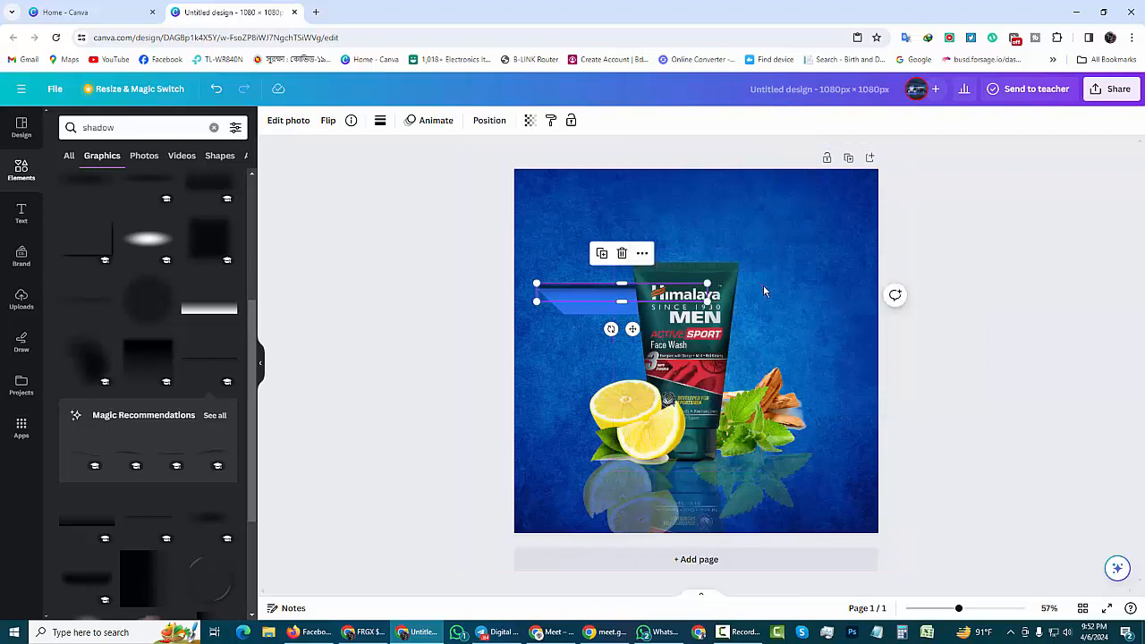
{"action": "mouse_move", "coordinate": [619, 307]}
{"action": "left_mouse_down"}
{"action": "mouse_move", "coordinate": [596, 295]}
{"action": "mouse_move", "coordinate": [629, 311]}
{"action": "left_mouse_up"}
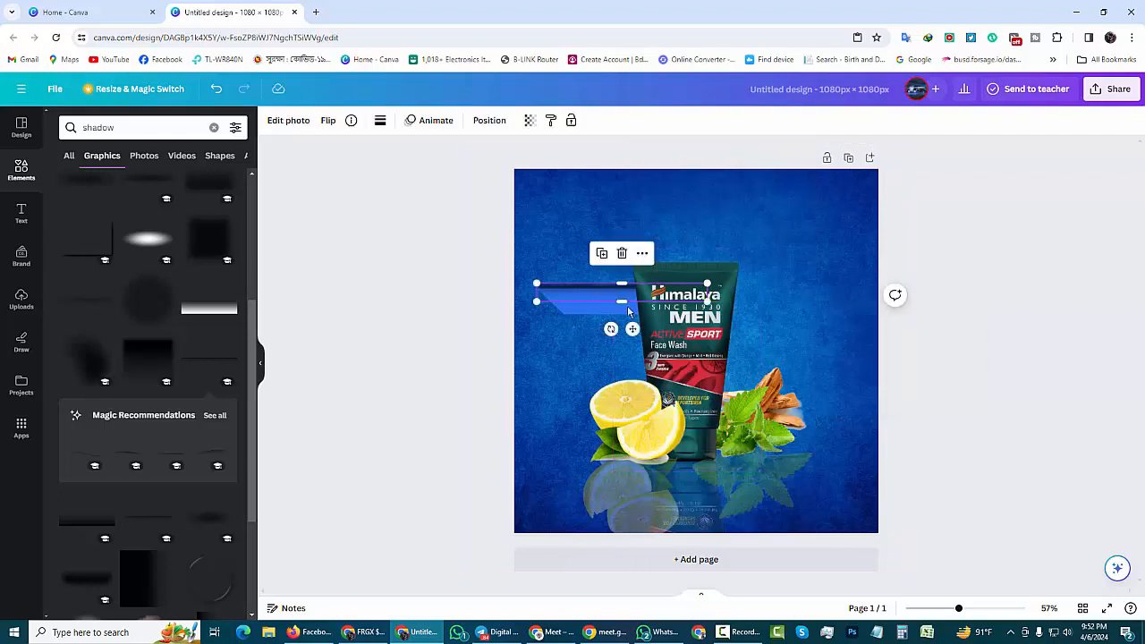
{"action": "left_click", "coordinate": [874, 427]}
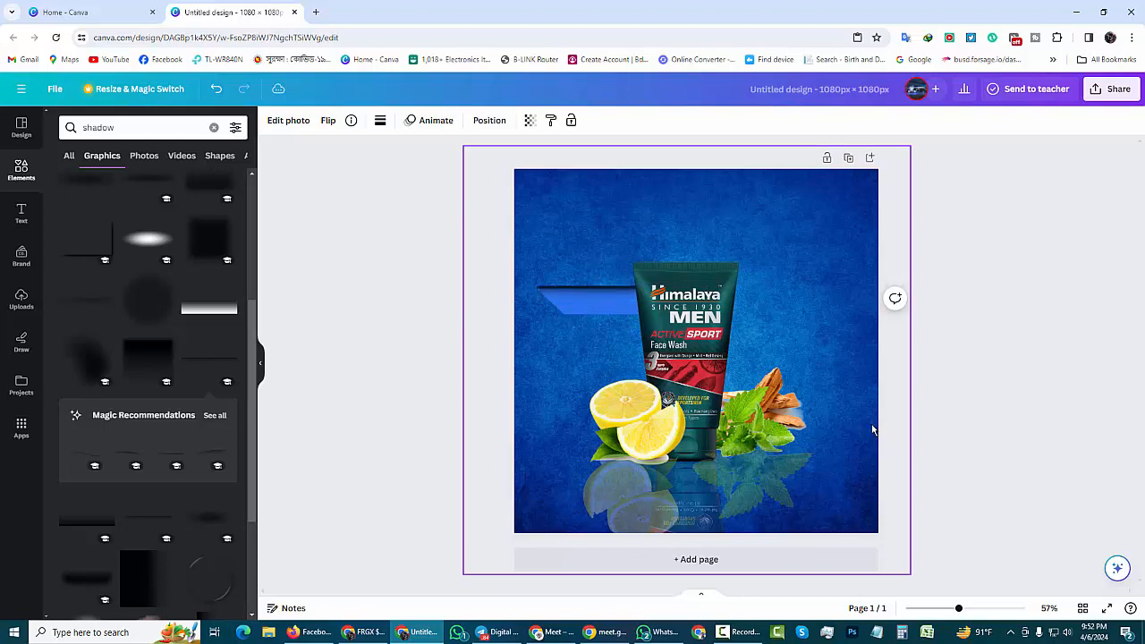
- Paste another copy of the shadow strip and place it along the blue bar's lower edge
{"action": "left_click", "coordinate": [573, 300]}
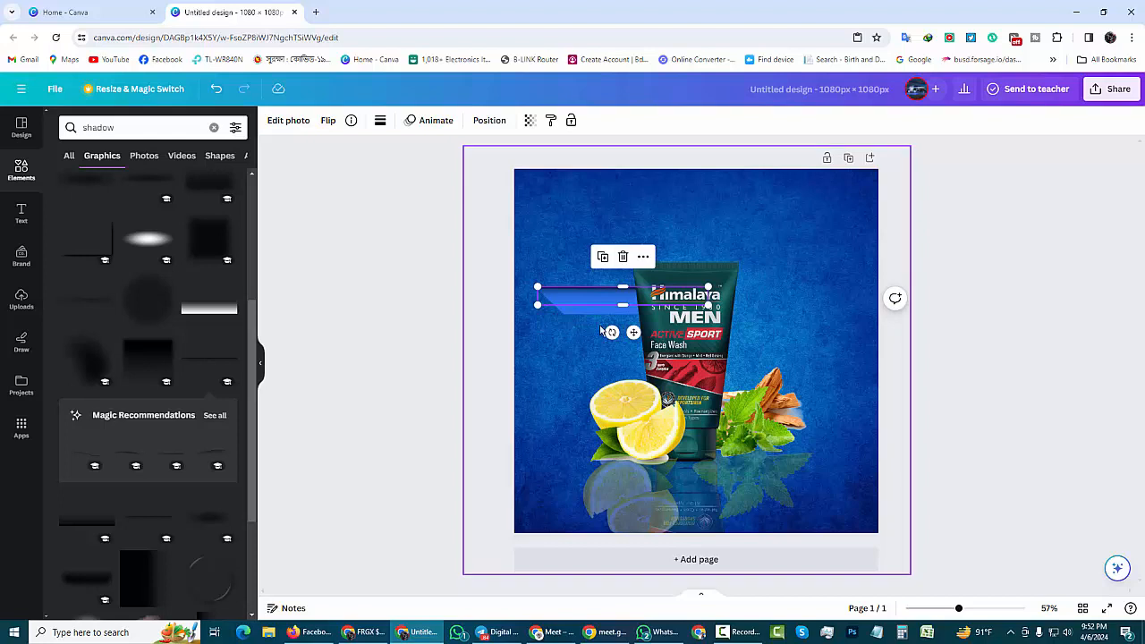
{"action": "right_click", "coordinate": [638, 261]}
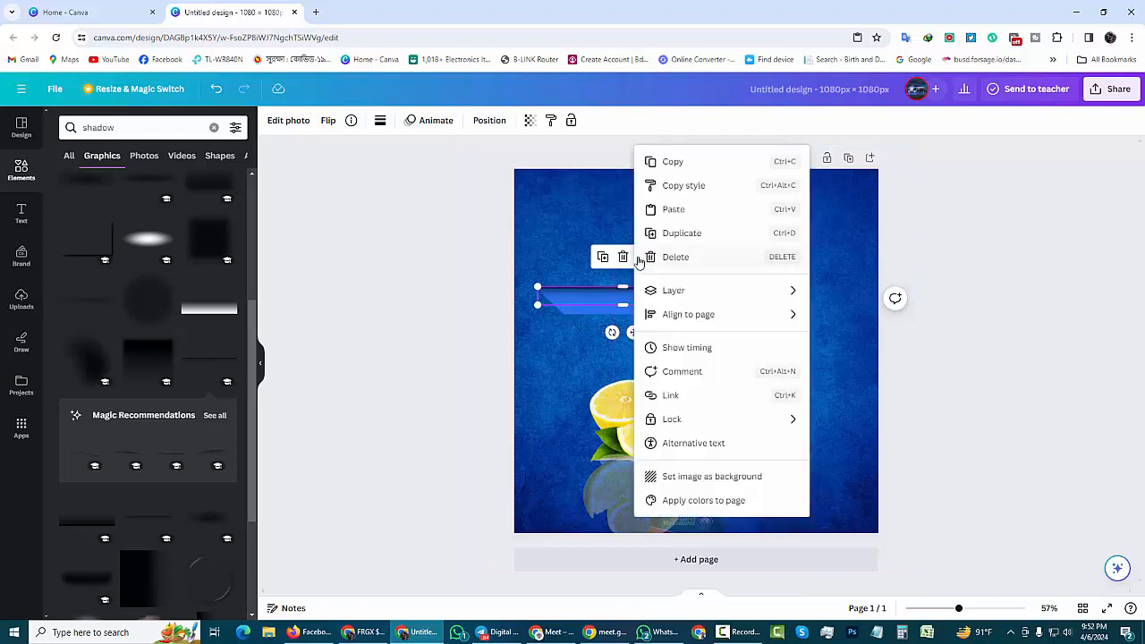
{"action": "left_click", "coordinate": [681, 212]}
{"action": "left_click_drag", "start_coordinate": [641, 339], "coordinate": [659, 358]}
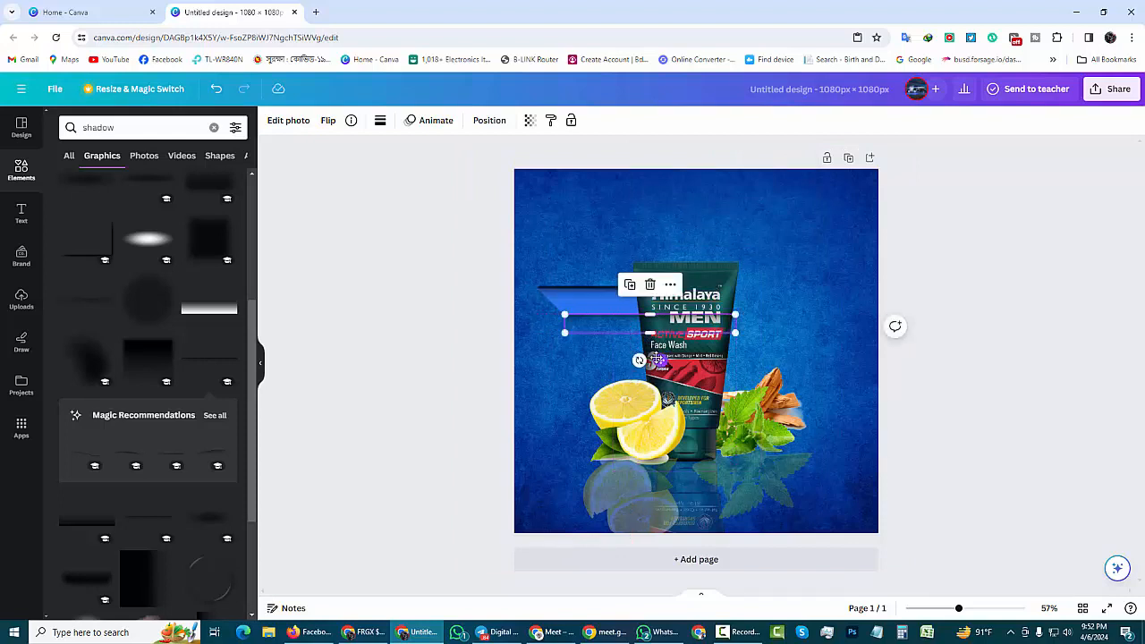
- Paste one more shadow copy over the strip at the blue bar's lower edge to deepen the shading
{"action": "right_click", "coordinate": [662, 286]}
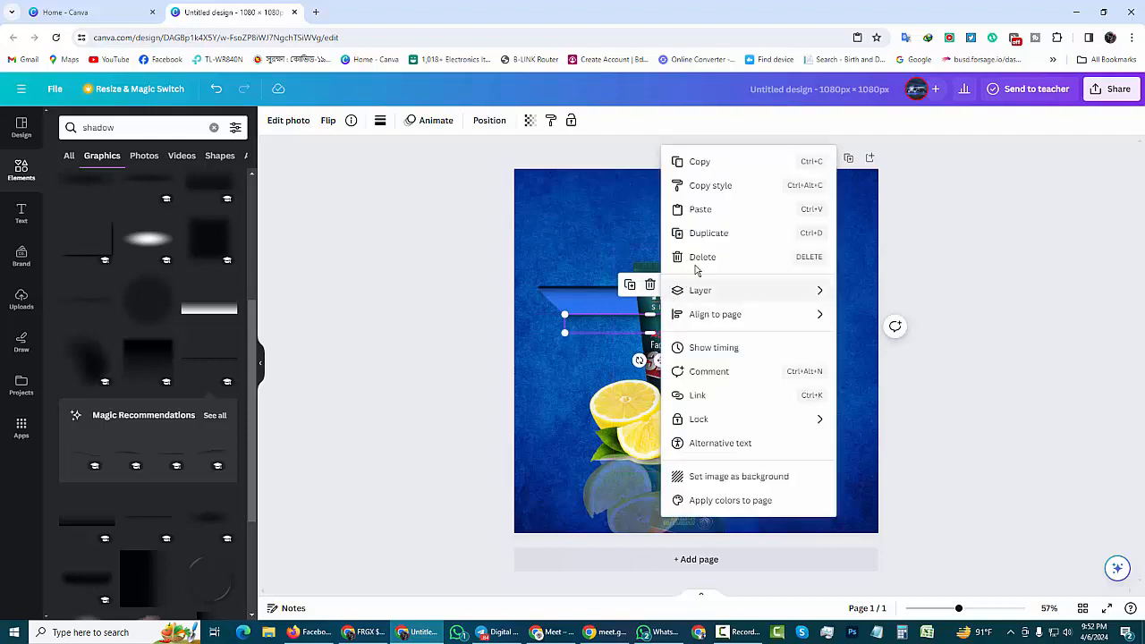
{"action": "left_click", "coordinate": [703, 213]}
{"action": "left_click_drag", "start_coordinate": [642, 338], "coordinate": [659, 358]}
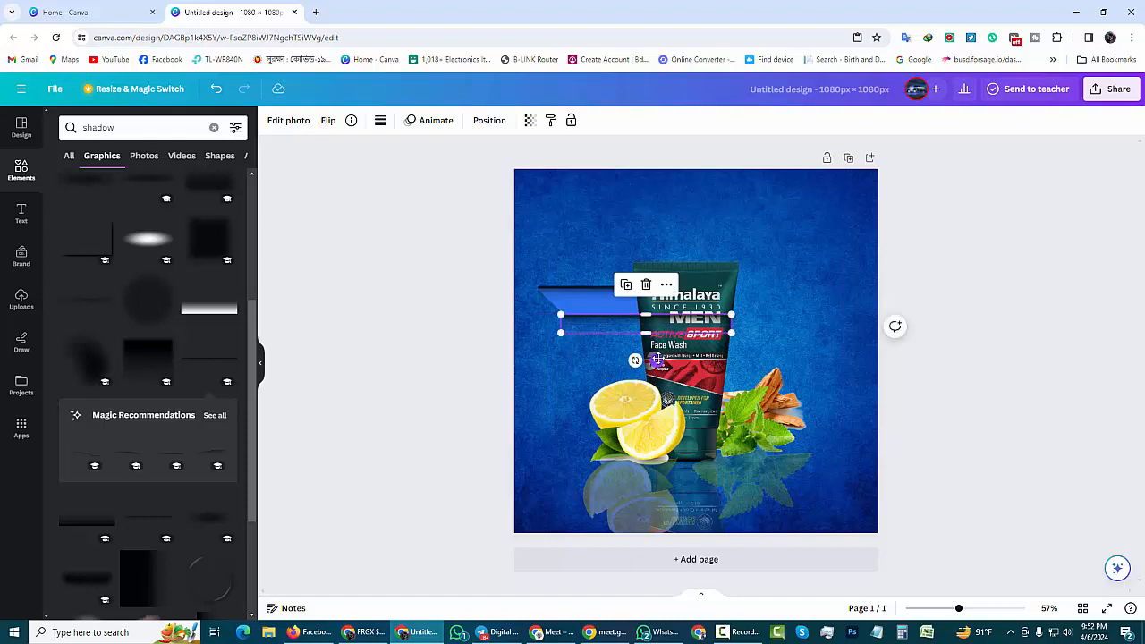
- Send the newest lower-edge shadow strip backward two levels so it sits behind the tube
{"action": "left_click", "coordinate": [668, 287]}
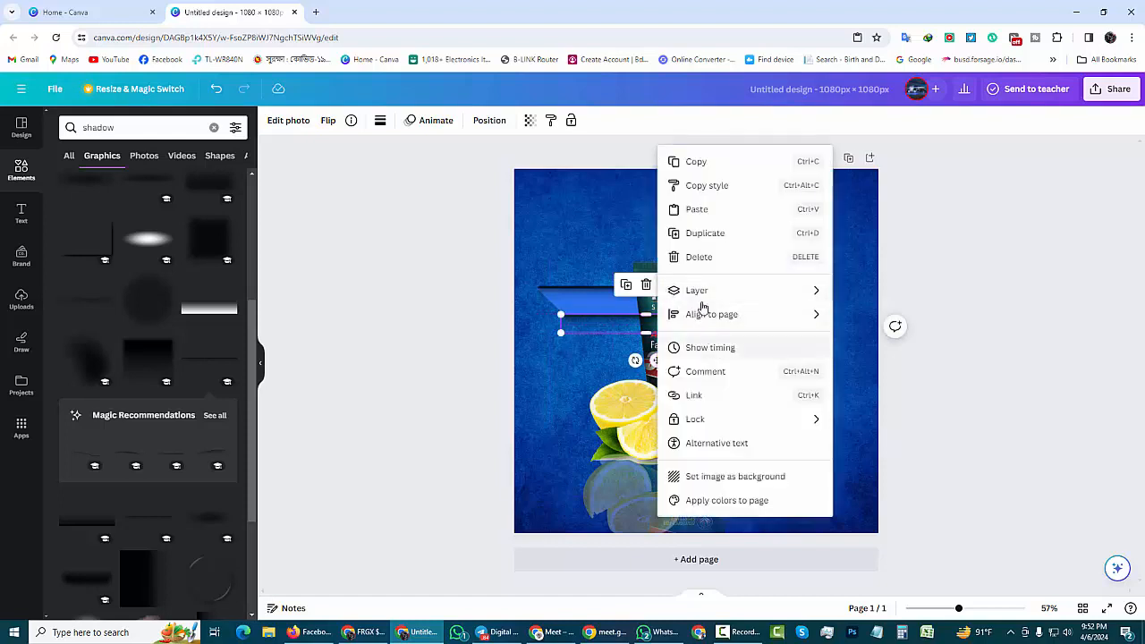
{"action": "mouse_move", "coordinate": [748, 292]}
{"action": "left_click", "coordinate": [885, 338]}
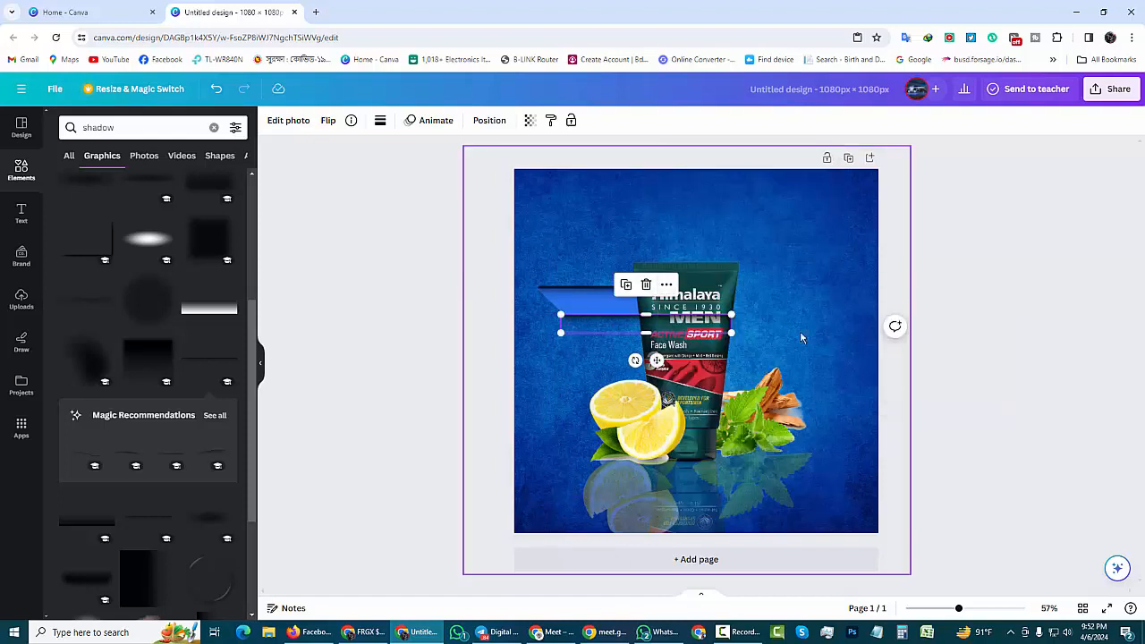
{"action": "left_click", "coordinate": [667, 286]}
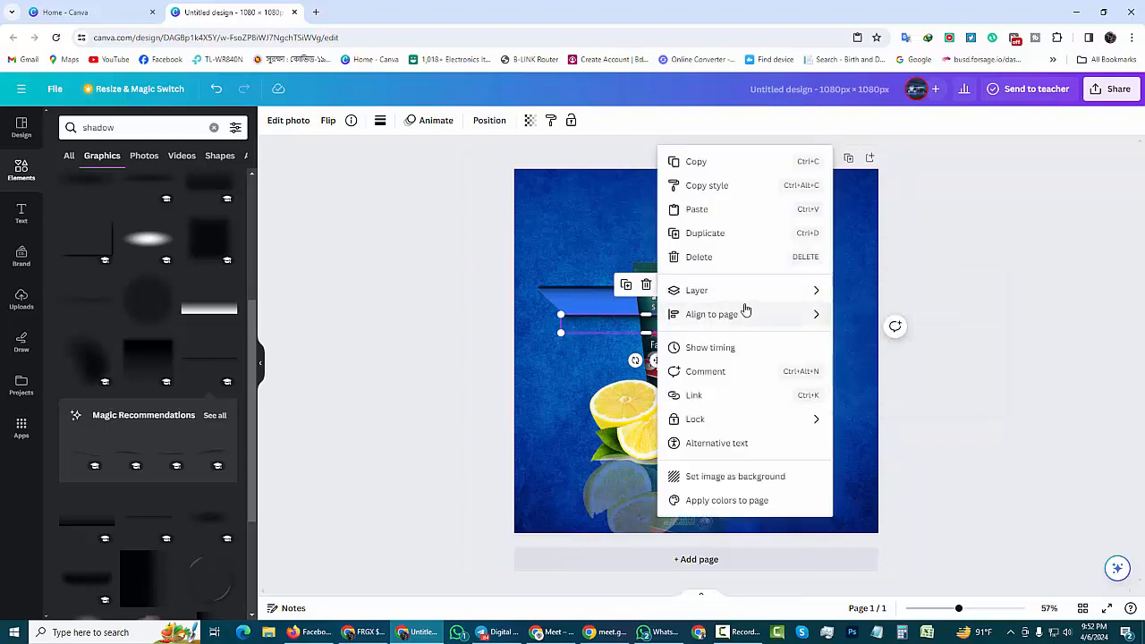
{"action": "mouse_move", "coordinate": [717, 295]}
{"action": "left_click", "coordinate": [893, 344]}
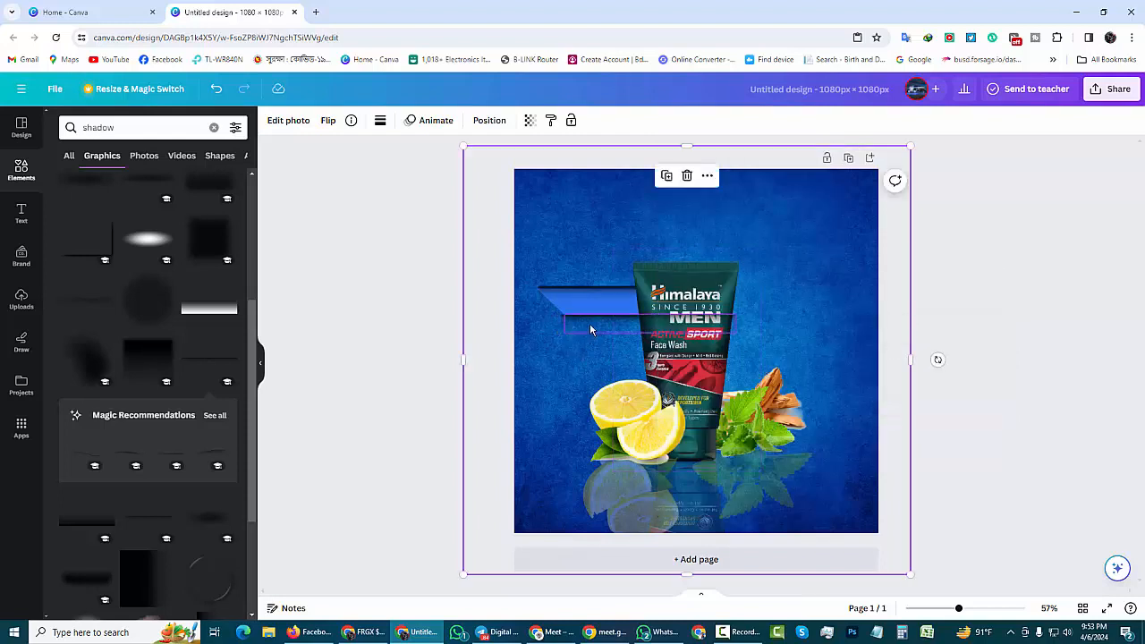
- Nudge the shadow strip along the blue bar's lower edge and send it backward behind the tube
{"action": "left_click_drag", "start_coordinate": [590, 323], "coordinate": [594, 323]}
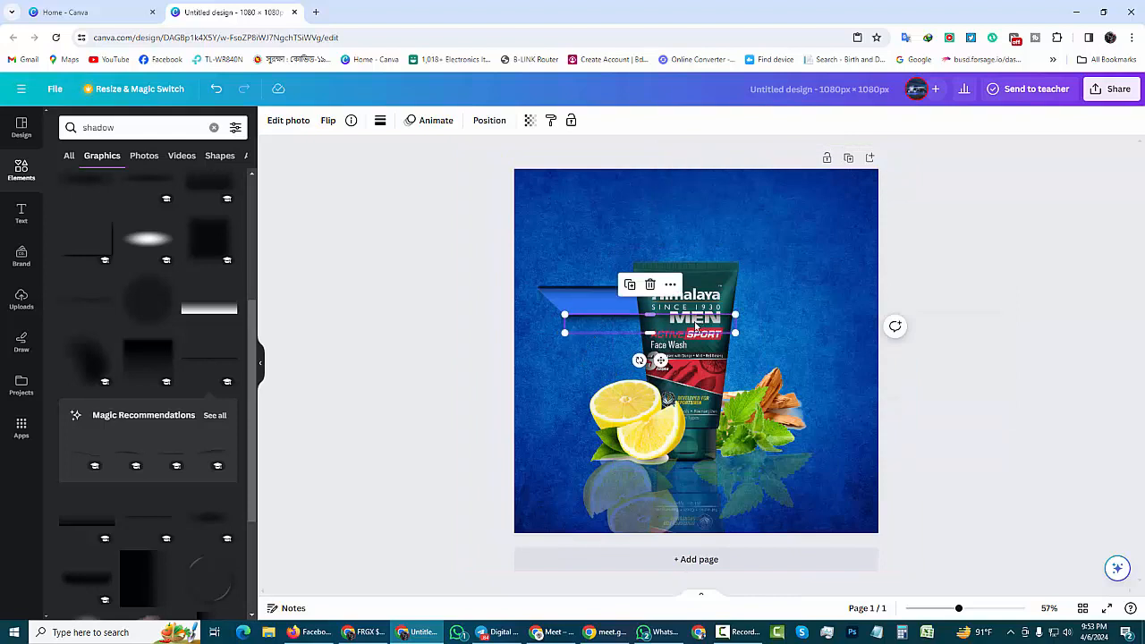
{"action": "right_click", "coordinate": [662, 302]}
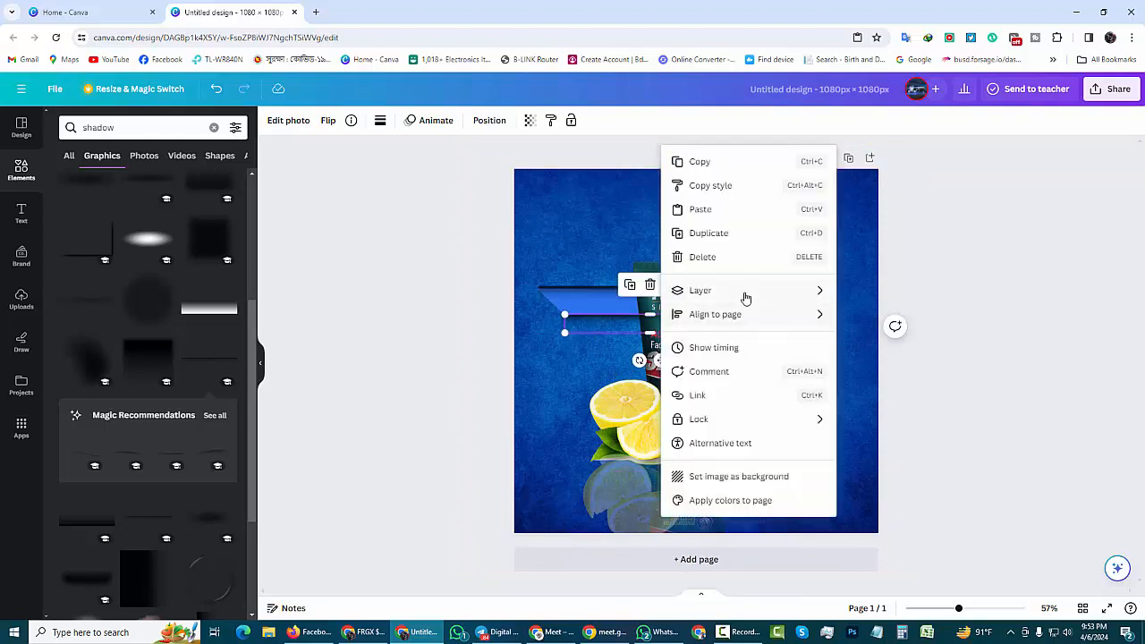
{"action": "mouse_move", "coordinate": [746, 298]}
{"action": "left_click", "coordinate": [867, 345]}
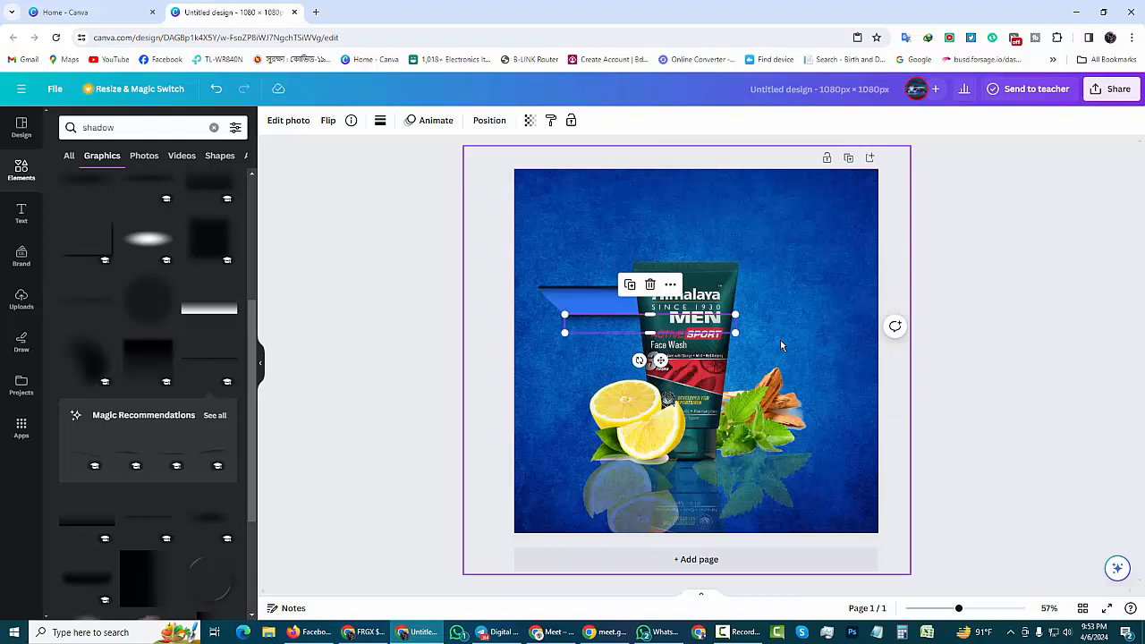
{"action": "left_click", "coordinate": [571, 372]}
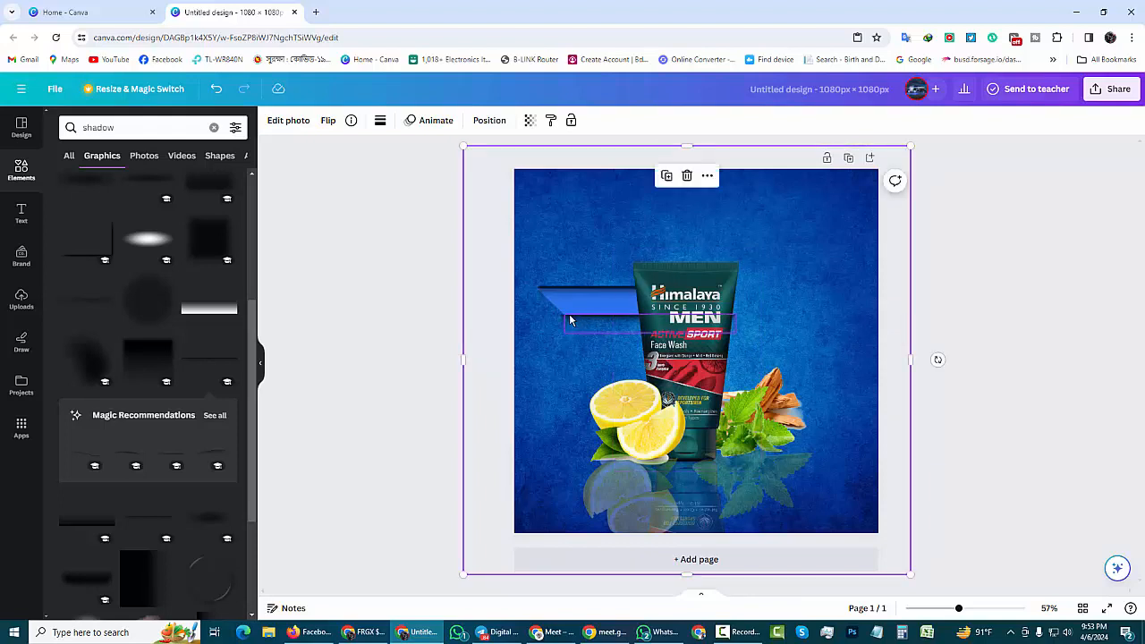
{"action": "left_click", "coordinate": [845, 419]}
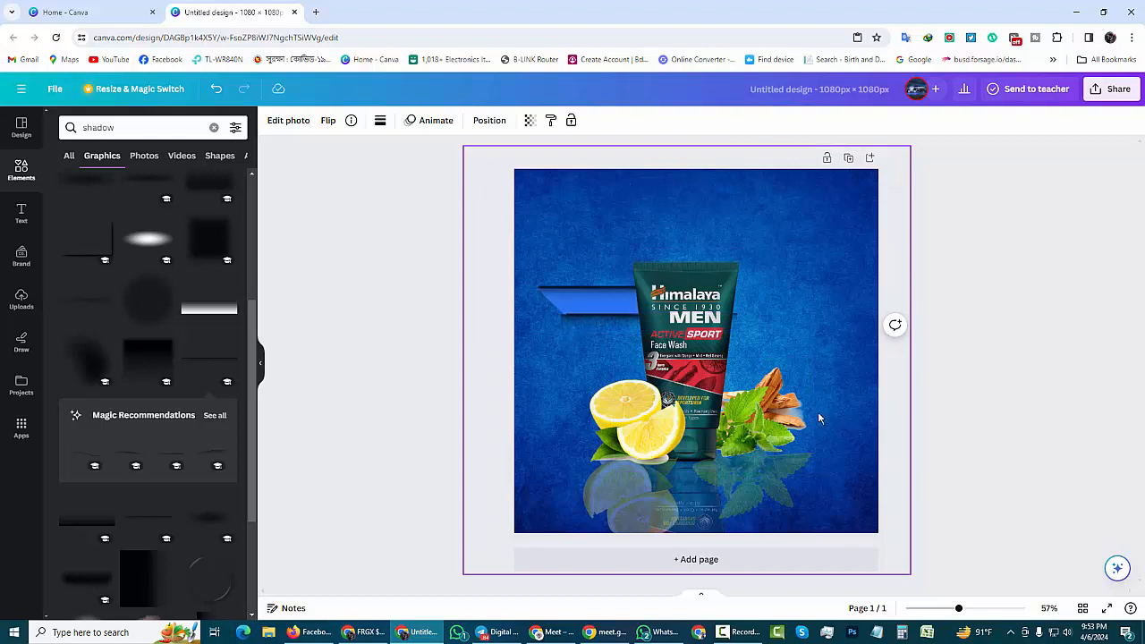
- Shorten the lower-edge shadow strip so its far end stays hidden behind the tube
{"action": "left_click", "coordinate": [557, 324]}
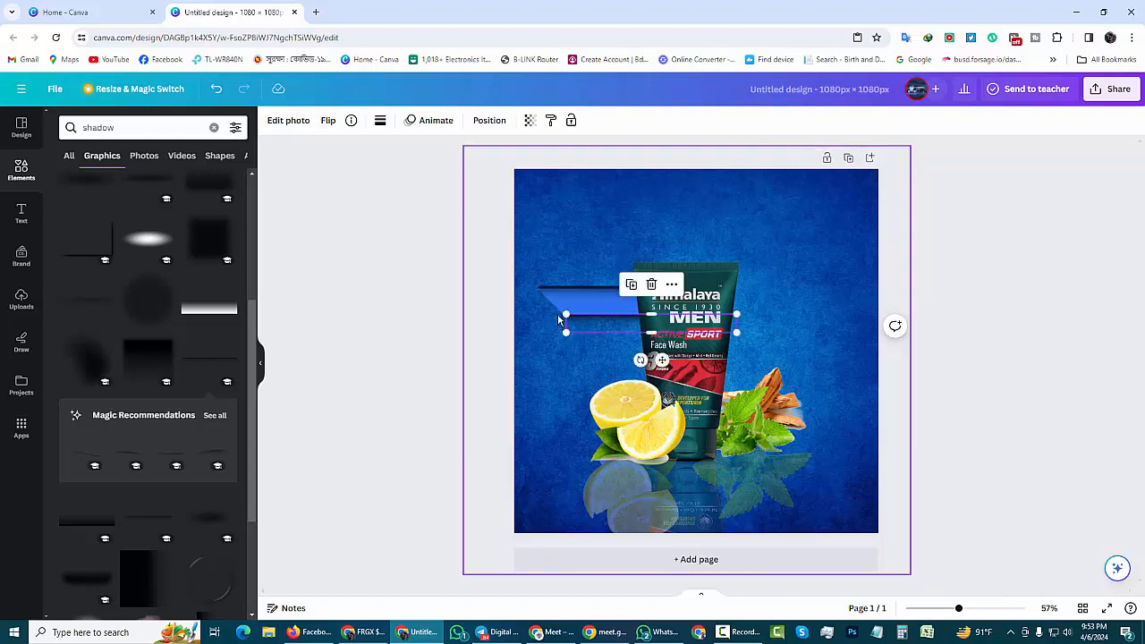
{"action": "left_click", "coordinate": [557, 319]}
{"action": "left_click", "coordinate": [555, 320]}
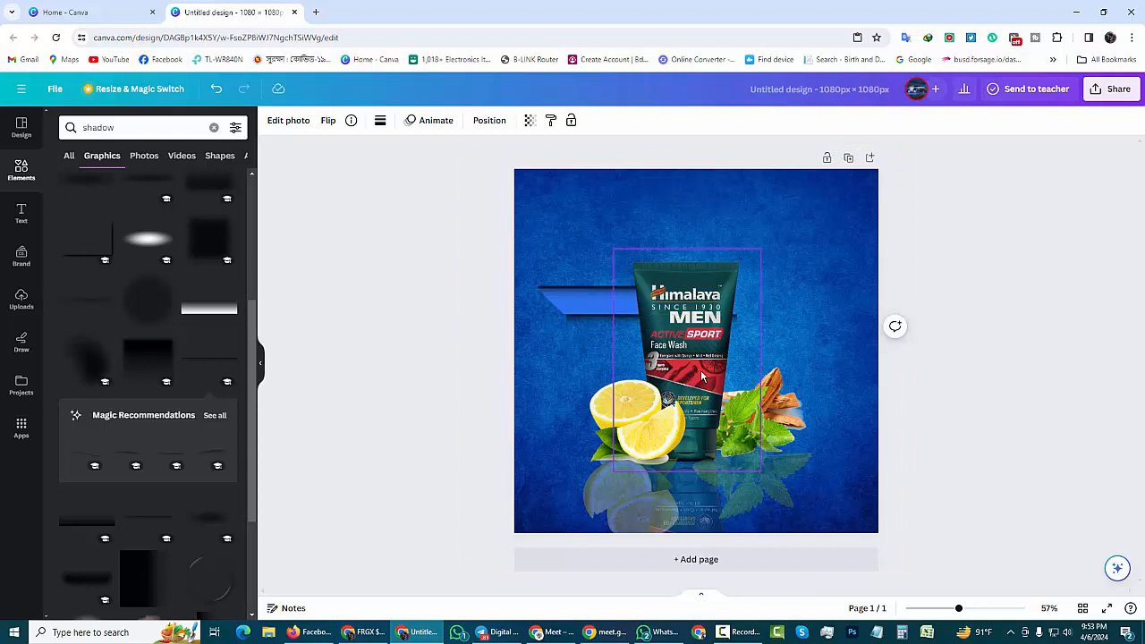
{"action": "left_click", "coordinate": [582, 324]}
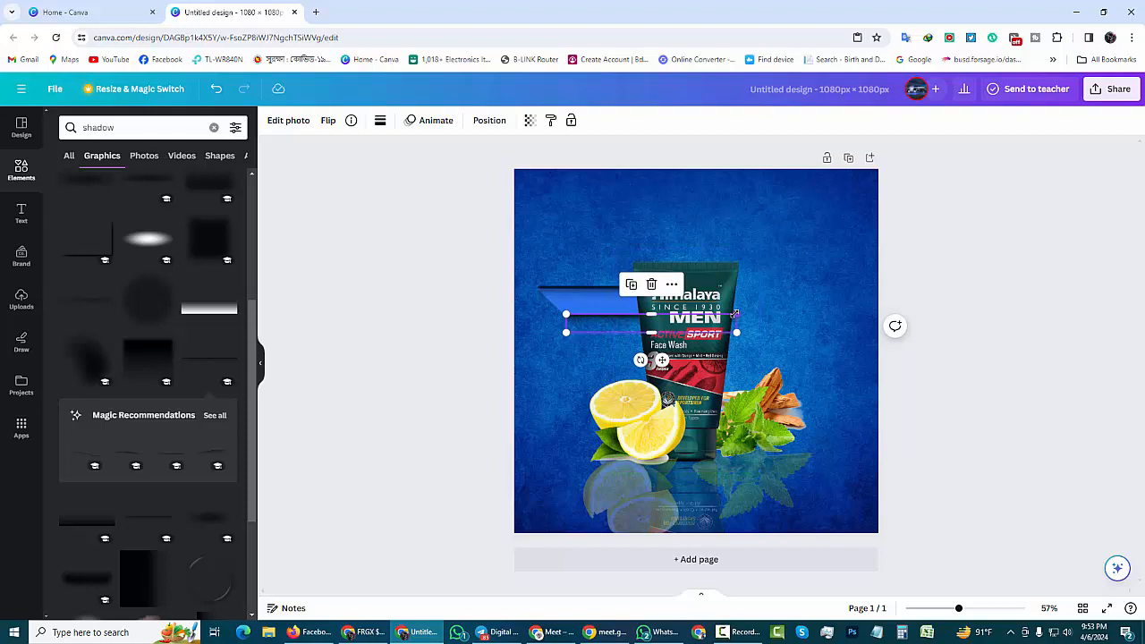
{"action": "left_click_drag", "start_coordinate": [735, 313], "coordinate": [714, 316]}
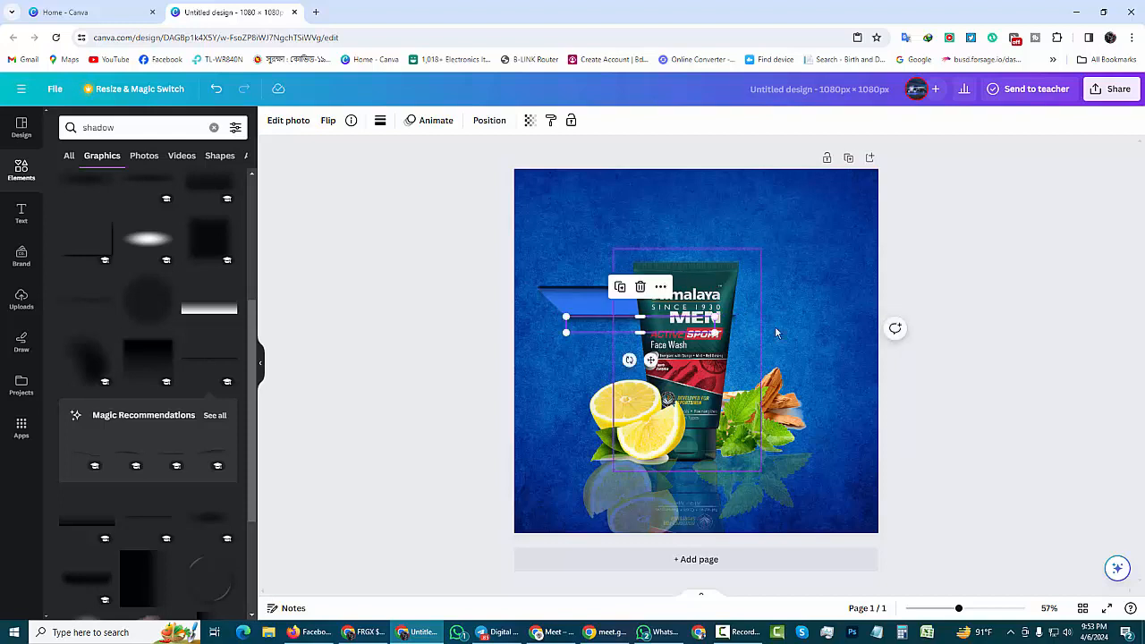
{"action": "left_click", "coordinate": [776, 333]}
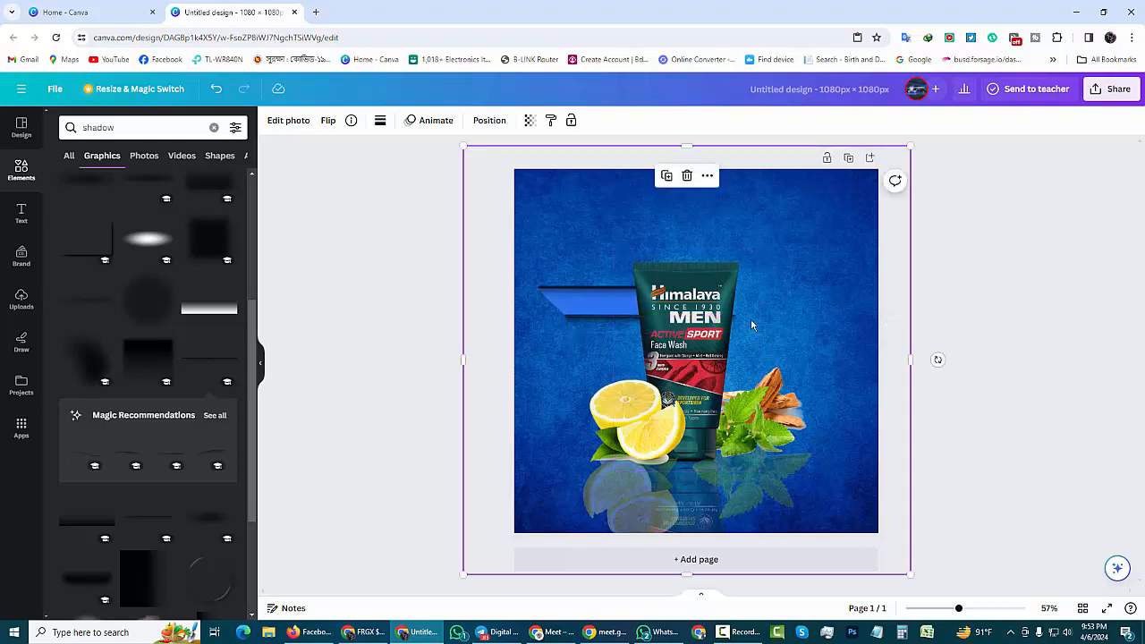
- Adjust the overlapping shadow strips so they line up with the blue bar's lower edge
{"action": "left_click", "coordinate": [591, 321]}
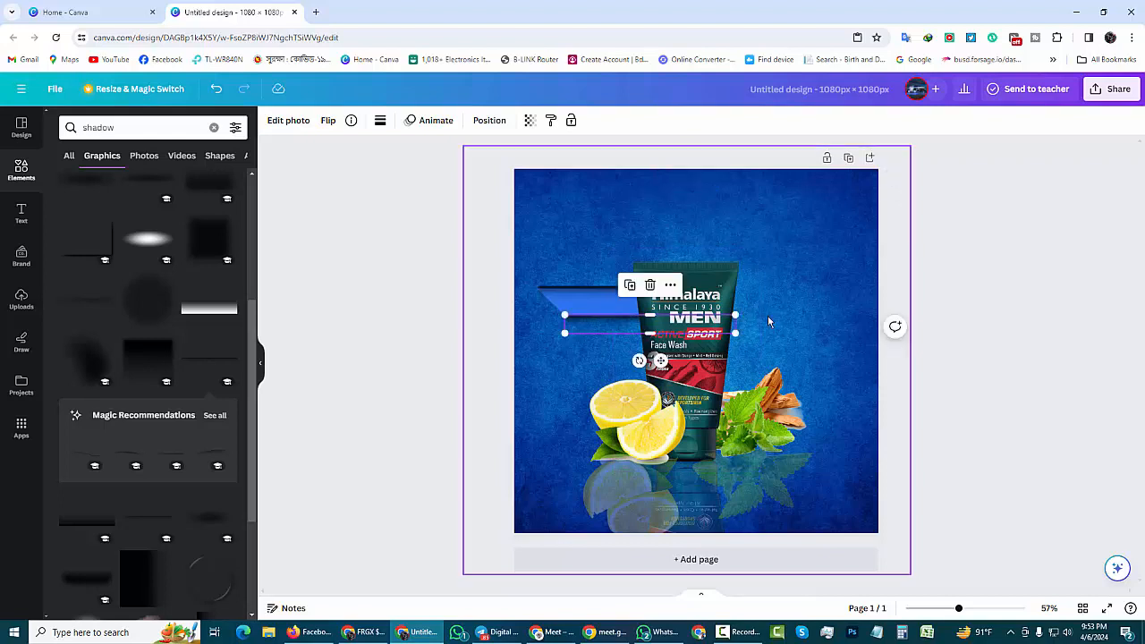
{"action": "left_click", "coordinate": [826, 330]}
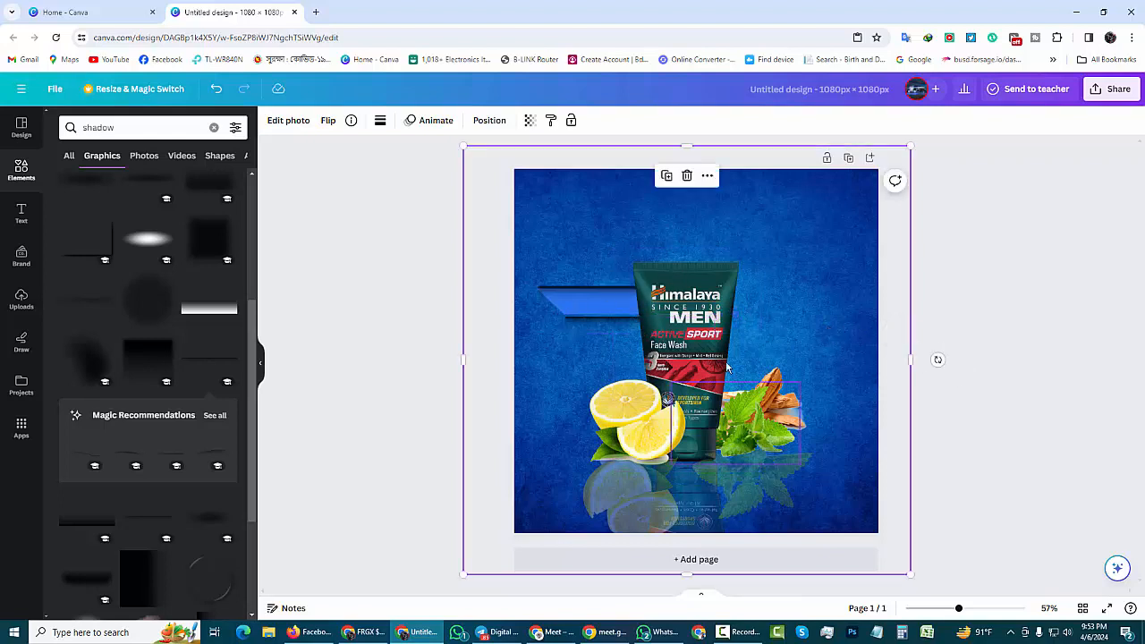
{"action": "left_click", "coordinate": [582, 326]}
{"action": "mouse_move", "coordinate": [587, 331]}
{"action": "left_mouse_down"}
{"action": "mouse_move", "coordinate": [607, 326]}
{"action": "mouse_move", "coordinate": [583, 320]}
{"action": "left_mouse_up"}
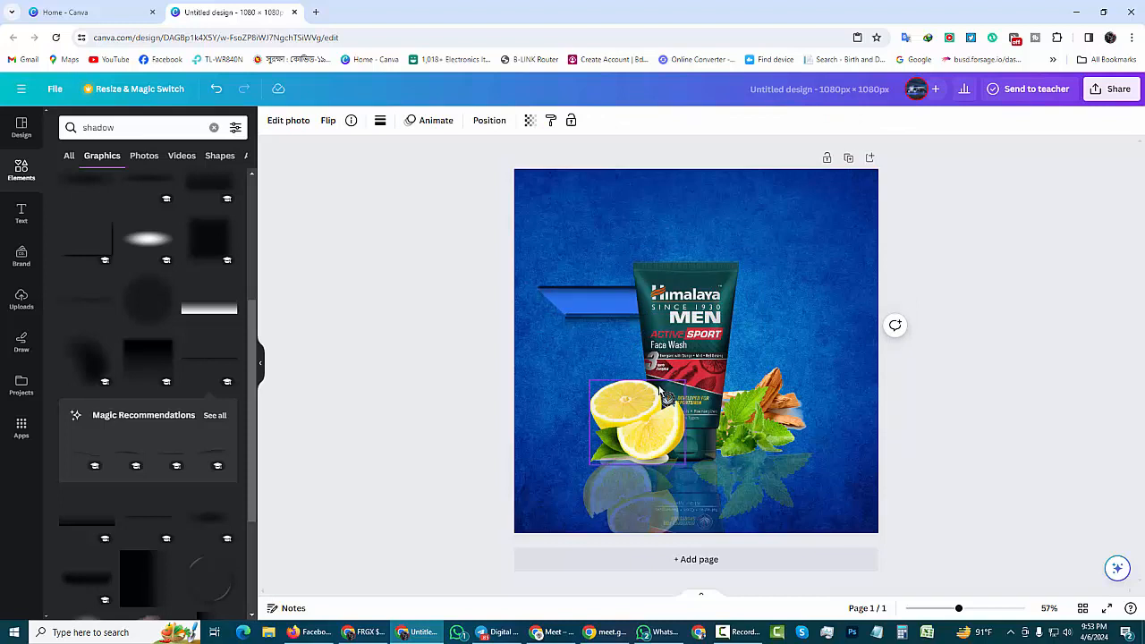
{"action": "left_click", "coordinate": [570, 326]}
{"action": "left_click", "coordinate": [591, 349]}
{"action": "left_click", "coordinate": [576, 337]}
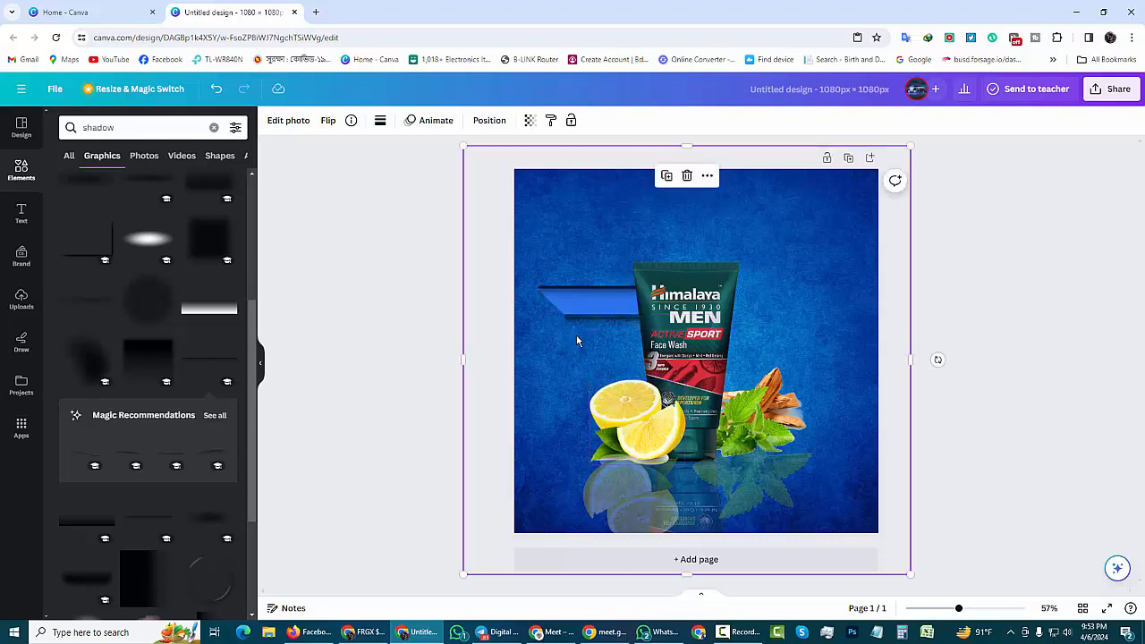
{"action": "left_click", "coordinate": [574, 331]}
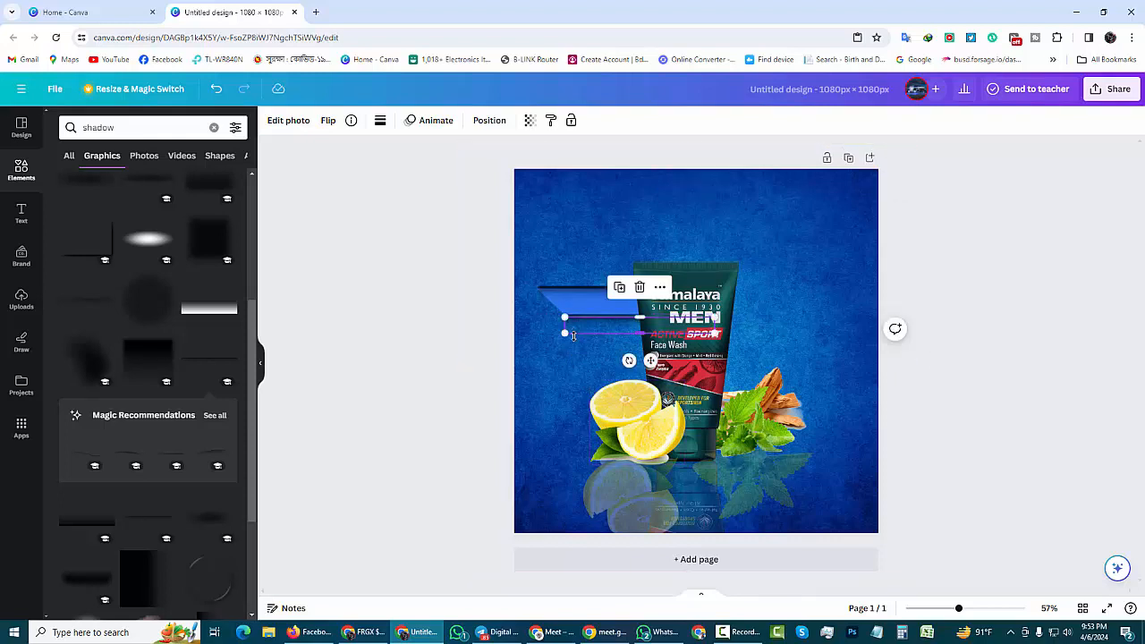
{"action": "left_click", "coordinate": [580, 358]}
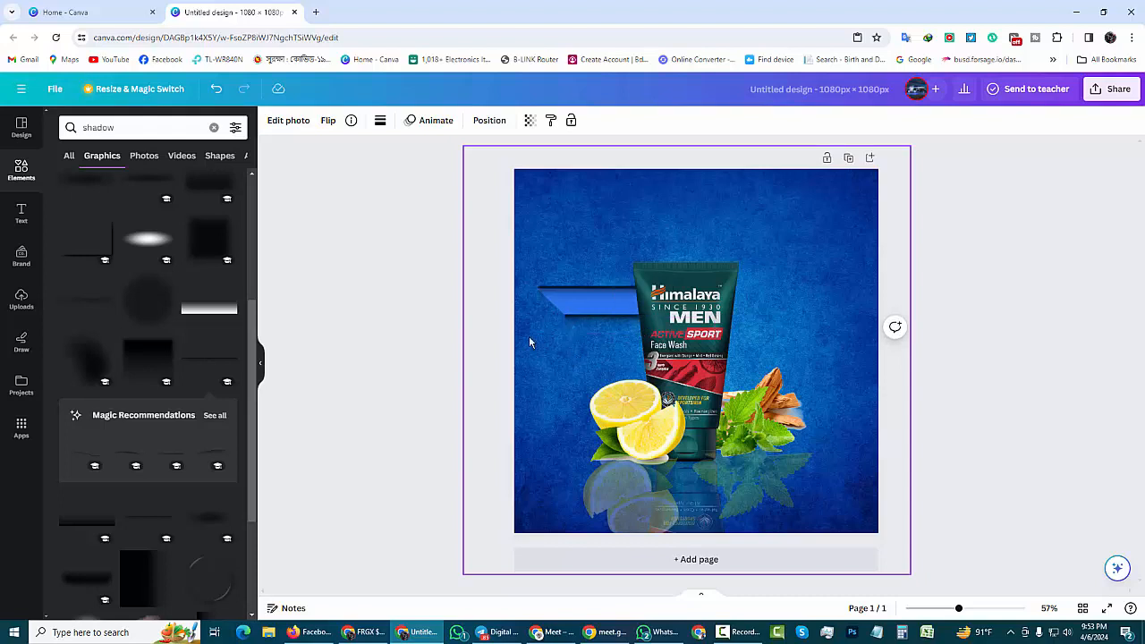
{"action": "left_click", "coordinate": [560, 344]}
{"action": "left_click", "coordinate": [557, 348]}
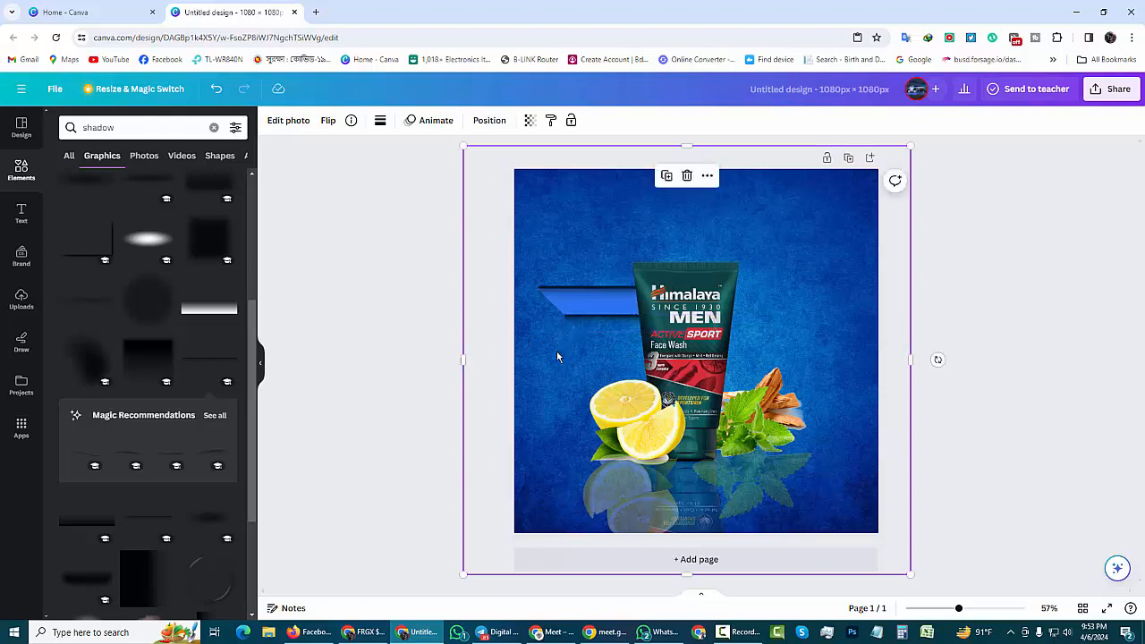
- Paste another shadow strip, then rotate and shrink it to fit the blue bar's slanted left end
{"action": "left_click", "coordinate": [707, 176]}
{"action": "left_click", "coordinate": [736, 253]}
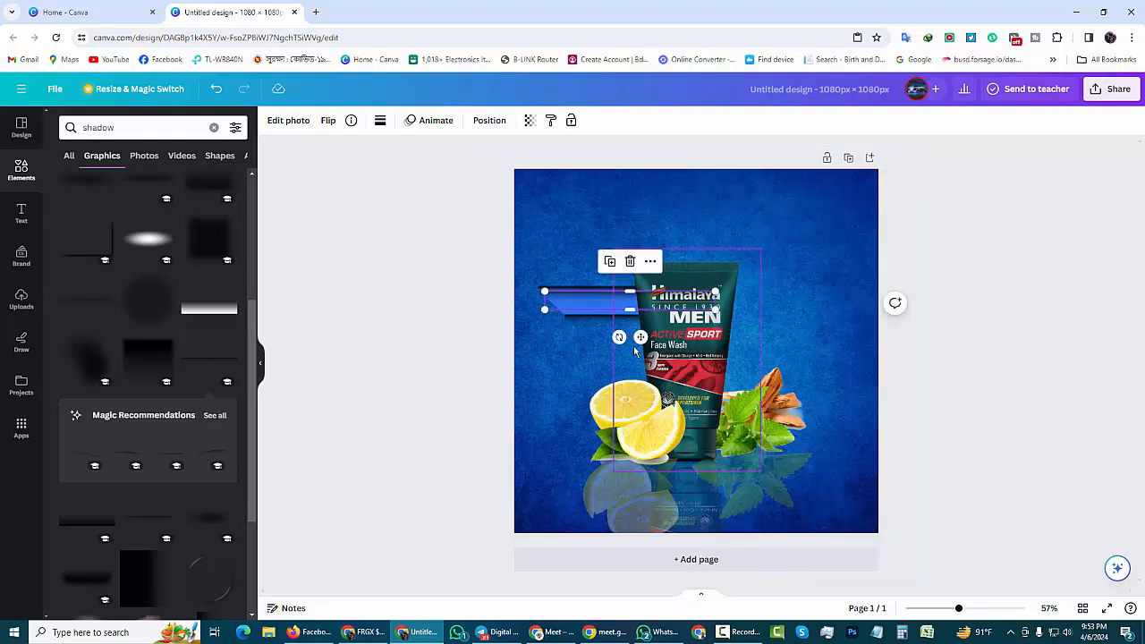
{"action": "mouse_move", "coordinate": [642, 337]}
{"action": "left_mouse_down"}
{"action": "mouse_move", "coordinate": [617, 376]}
{"action": "mouse_move", "coordinate": [658, 407]}
{"action": "mouse_move", "coordinate": [625, 328]}
{"action": "left_mouse_up"}
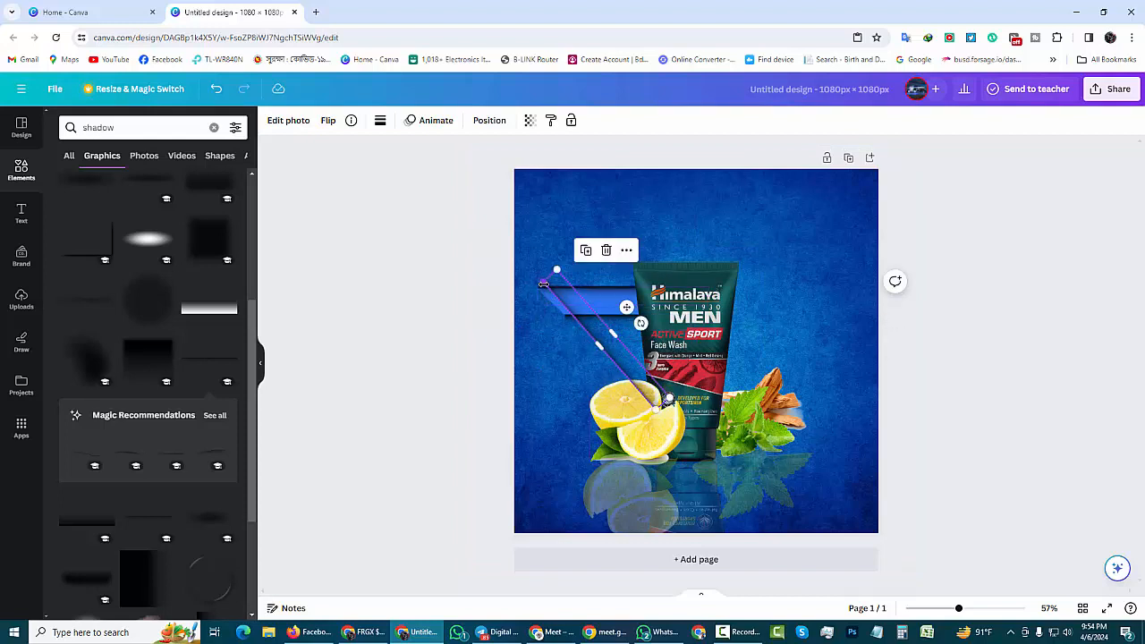
{"action": "left_click_drag", "start_coordinate": [543, 284], "coordinate": [570, 281]}
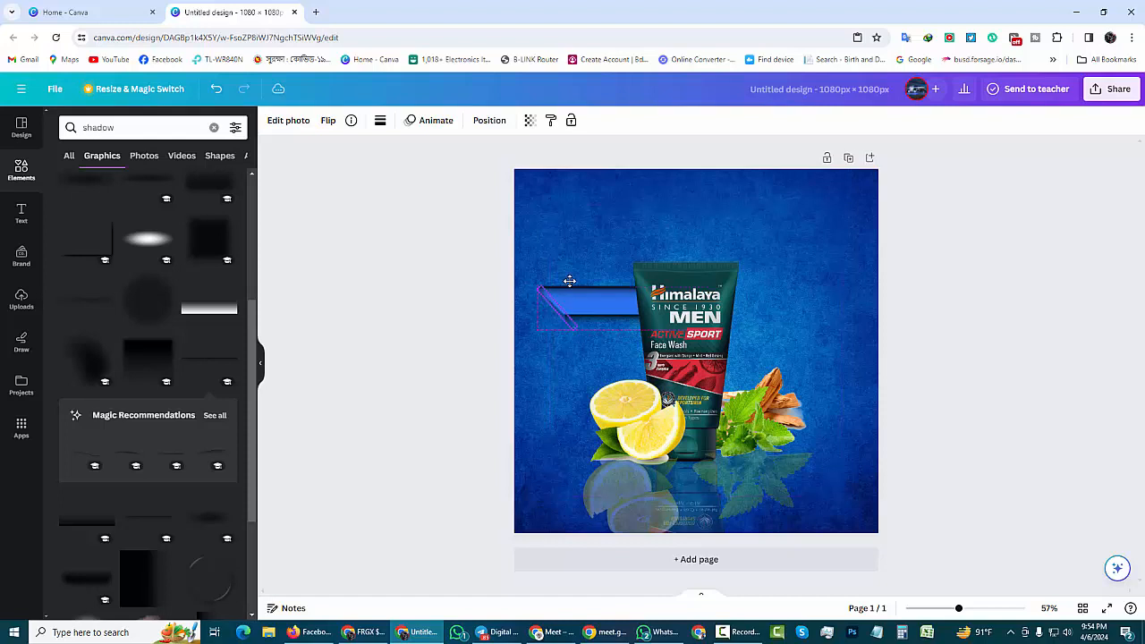
{"action": "left_click_drag", "start_coordinate": [576, 327], "coordinate": [568, 318]}
{"action": "left_click", "coordinate": [563, 346]}
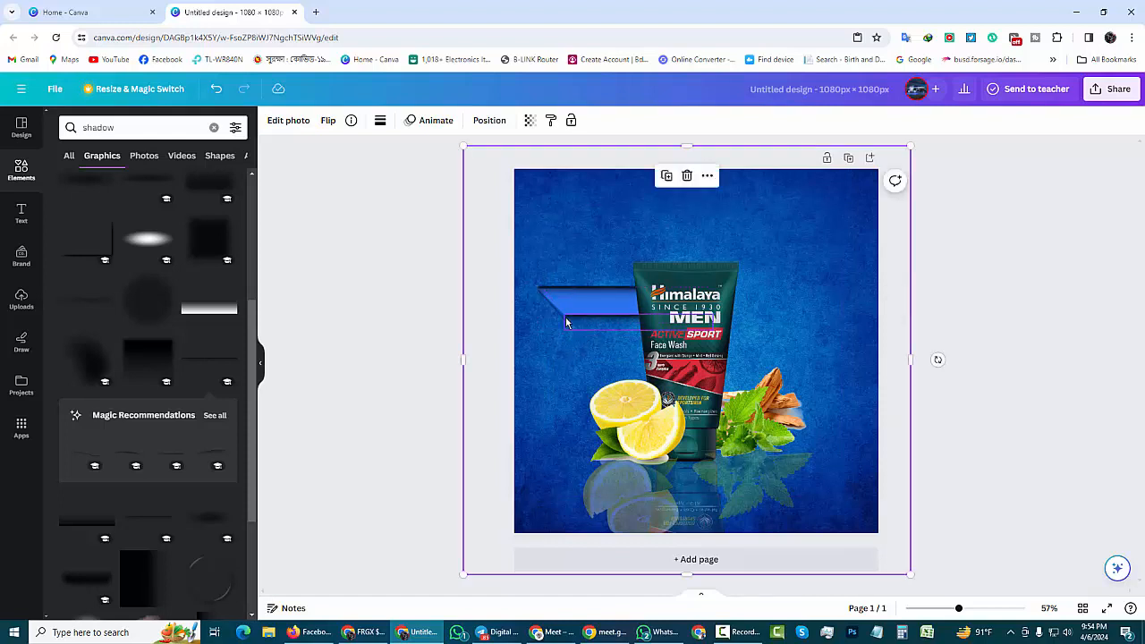
{"action": "left_click", "coordinate": [566, 316]}
{"action": "key", "text": "Escape"}
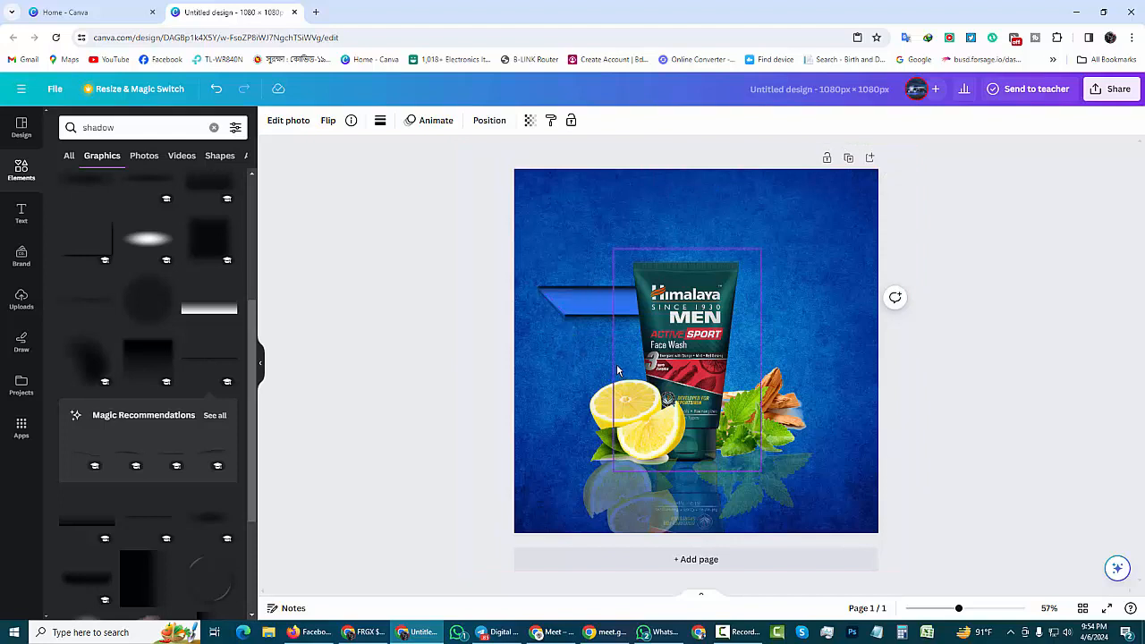
- Duplicate the slanted shadow strip and lay the copy over the bar's slanted end to deepen the shading
{"action": "left_click", "coordinate": [560, 315]}
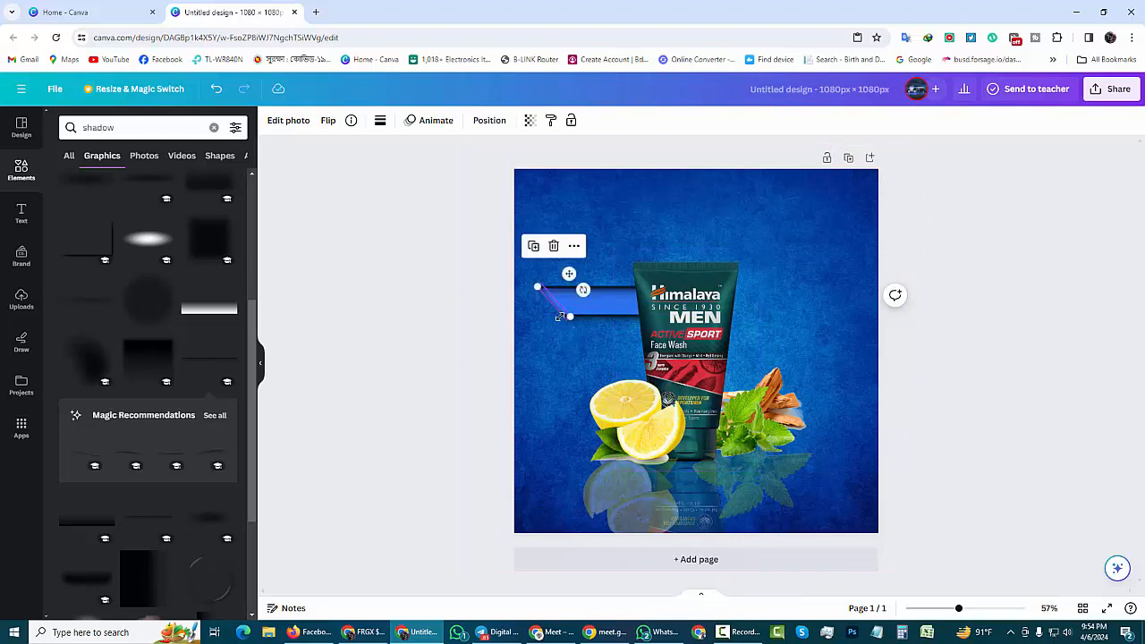
{"action": "left_click", "coordinate": [573, 246]}
{"action": "left_click", "coordinate": [629, 169]}
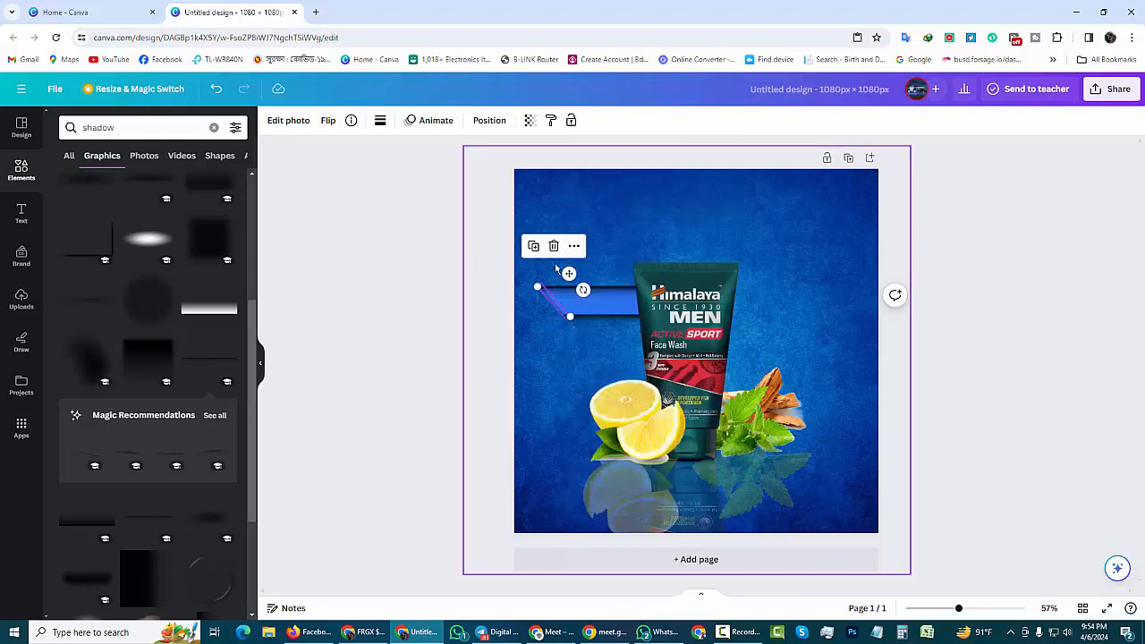
{"action": "left_click", "coordinate": [574, 246]}
{"action": "left_click", "coordinate": [626, 209]}
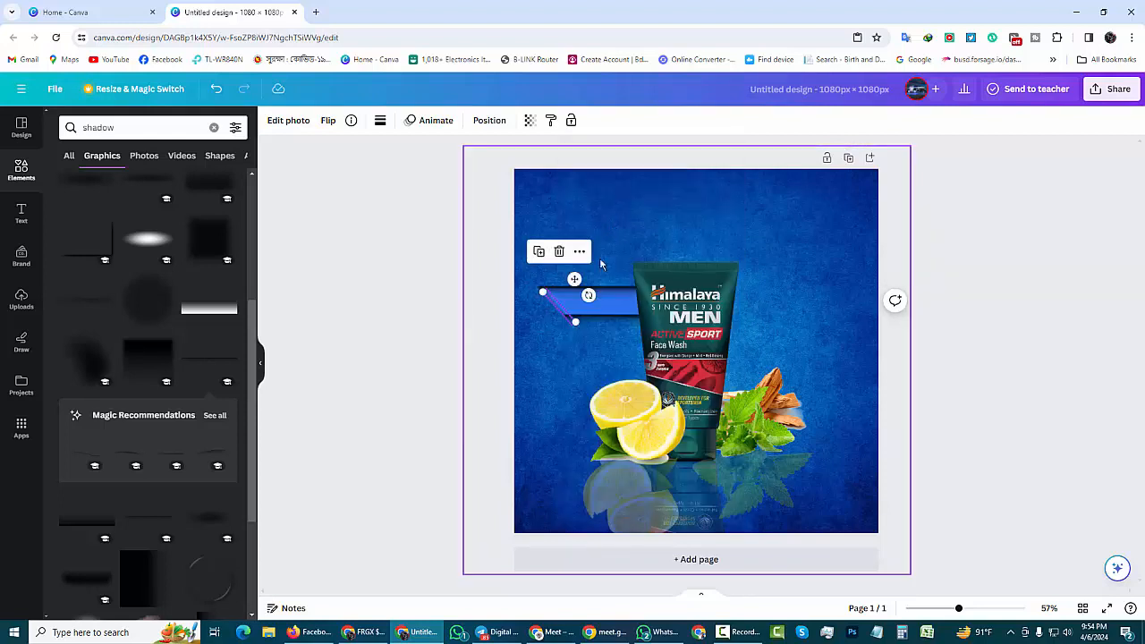
{"action": "left_click", "coordinate": [560, 365]}
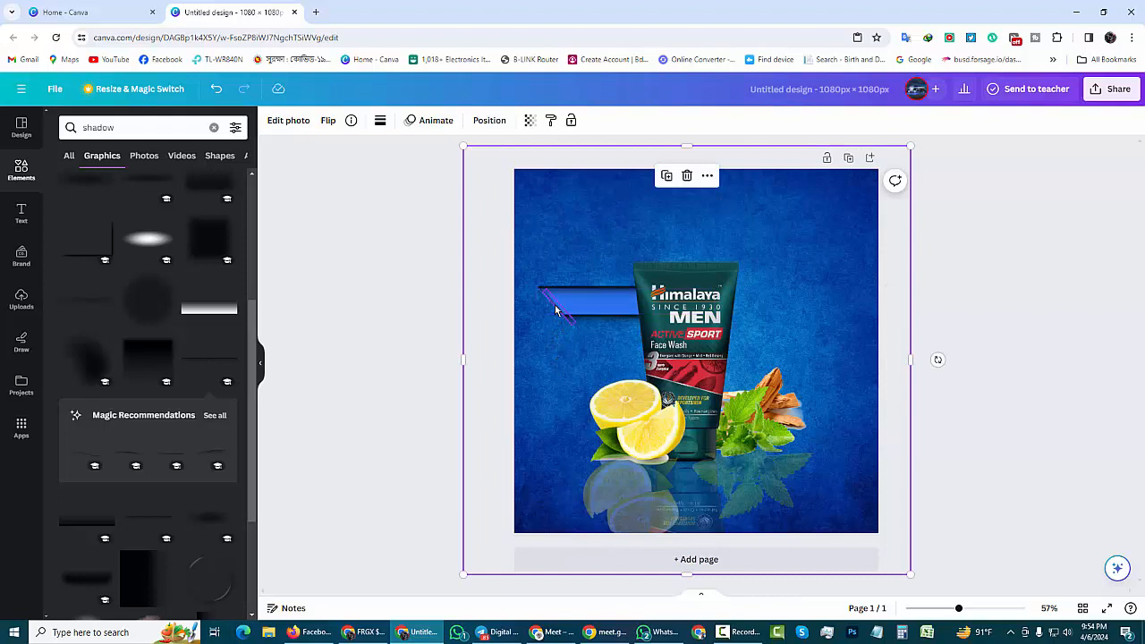
{"action": "left_click", "coordinate": [555, 305]}
{"action": "left_click", "coordinate": [568, 389]}
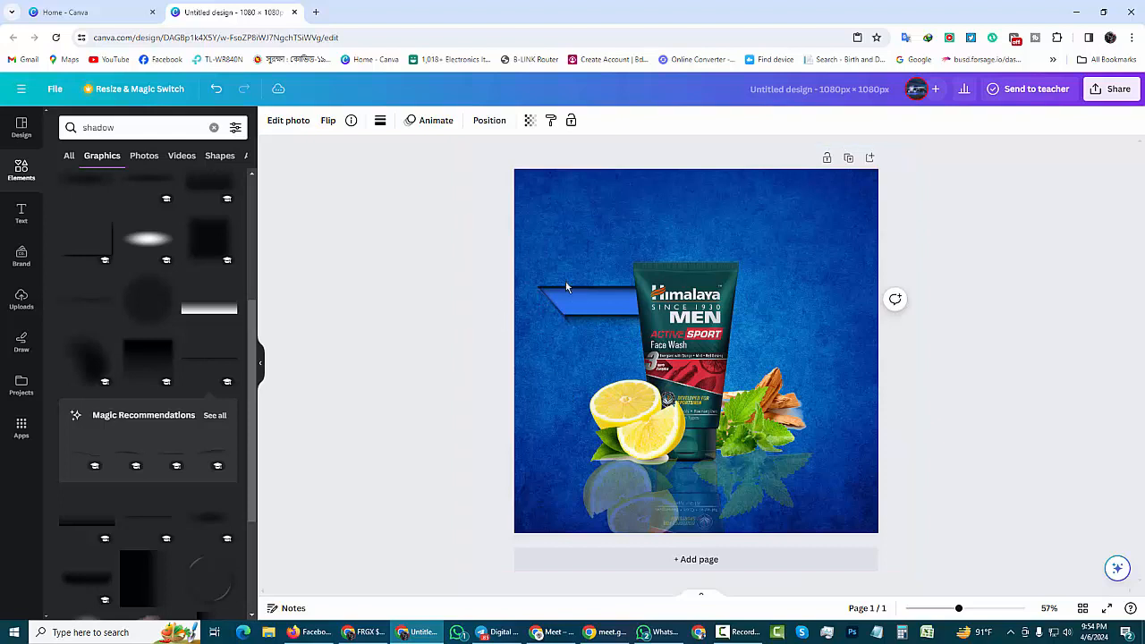
- Fine-tune the slanted shadow's fit where it meets the blue bar's lower corner
{"action": "left_click", "coordinate": [556, 304]}
{"action": "left_click_drag", "start_coordinate": [576, 320], "coordinate": [573, 320]}
{"action": "left_click", "coordinate": [581, 324]}
{"action": "left_click", "coordinate": [568, 321]}
{"action": "left_click", "coordinate": [574, 355]}
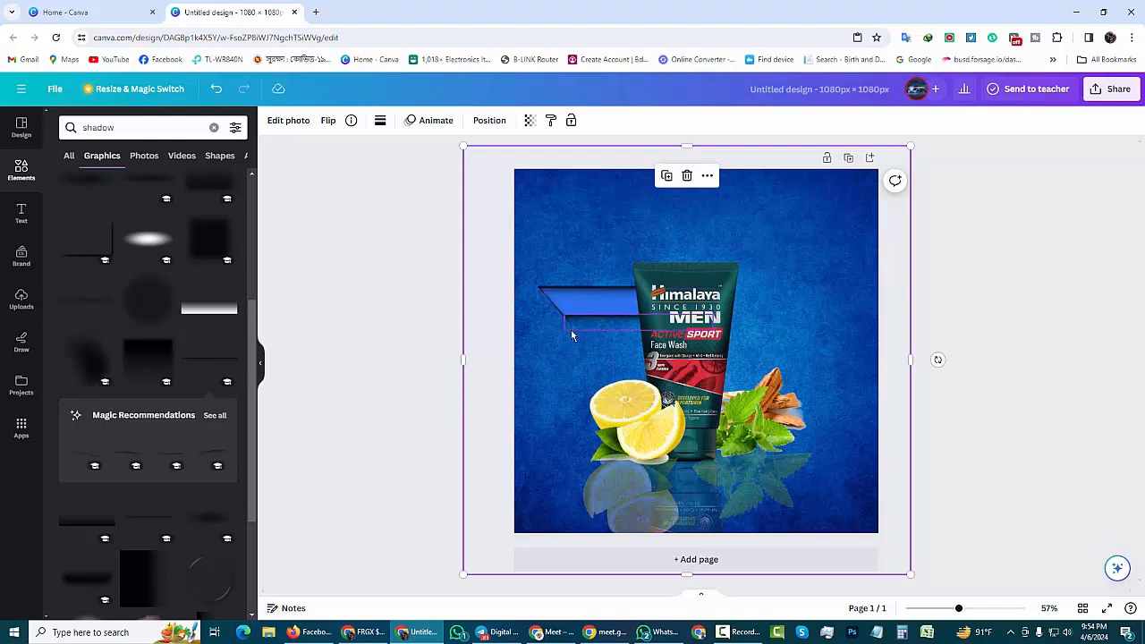
- Lock the blue background image in place
{"action": "left_click", "coordinate": [573, 326]}
{"action": "left_click", "coordinate": [551, 353]}
{"action": "left_click_drag", "start_coordinate": [559, 348], "coordinate": [549, 323]}
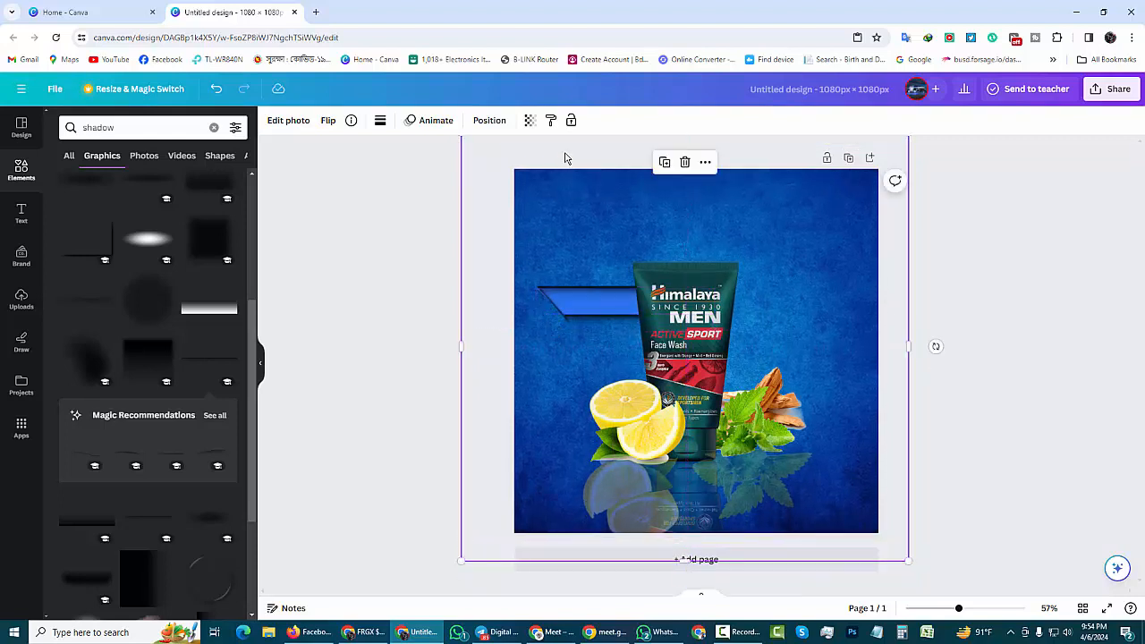
{"action": "left_click", "coordinate": [571, 120]}
{"action": "left_click", "coordinate": [382, 280]}
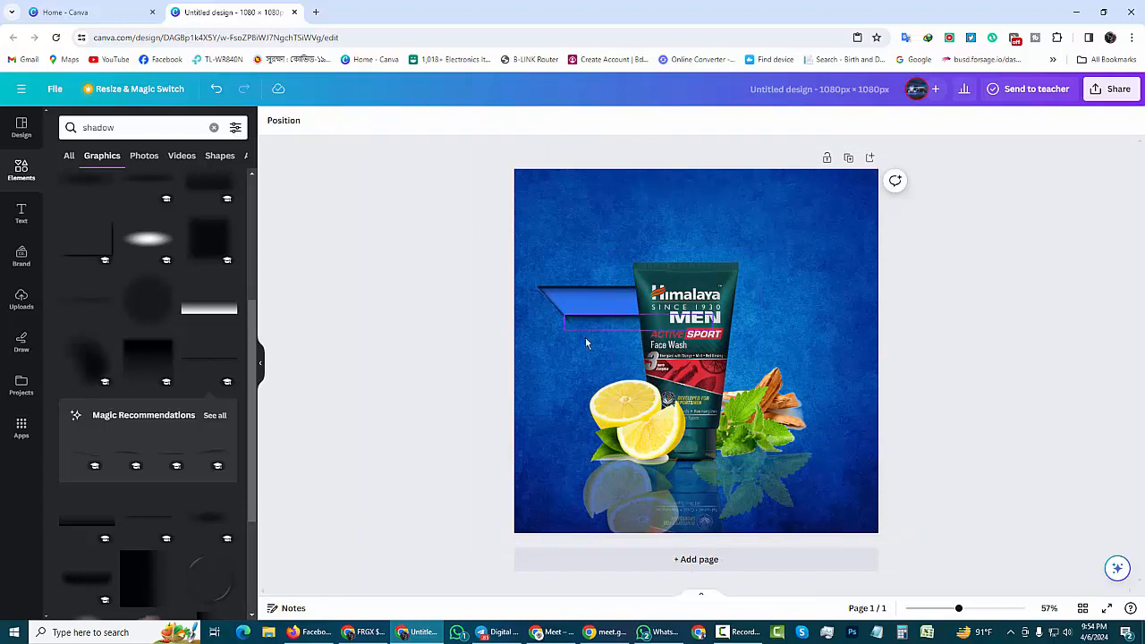
- Select the blue bar together with its shadow strips and paste a copy of the whole set
{"action": "left_click", "coordinate": [554, 281]}
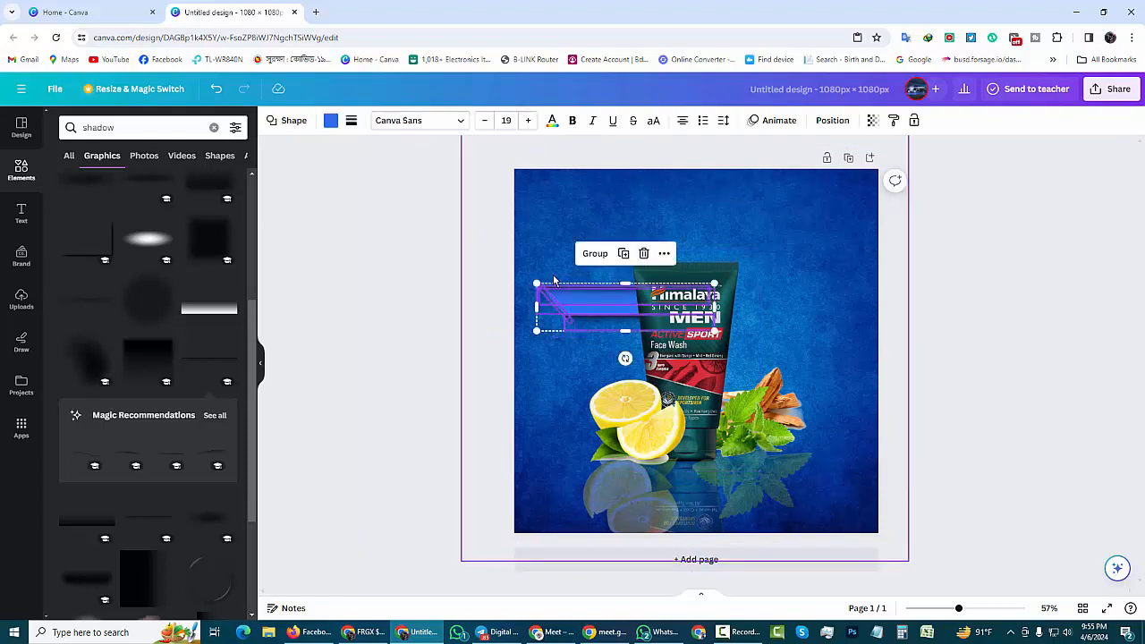
{"action": "left_click", "coordinate": [663, 253]}
{"action": "left_click", "coordinate": [676, 161]}
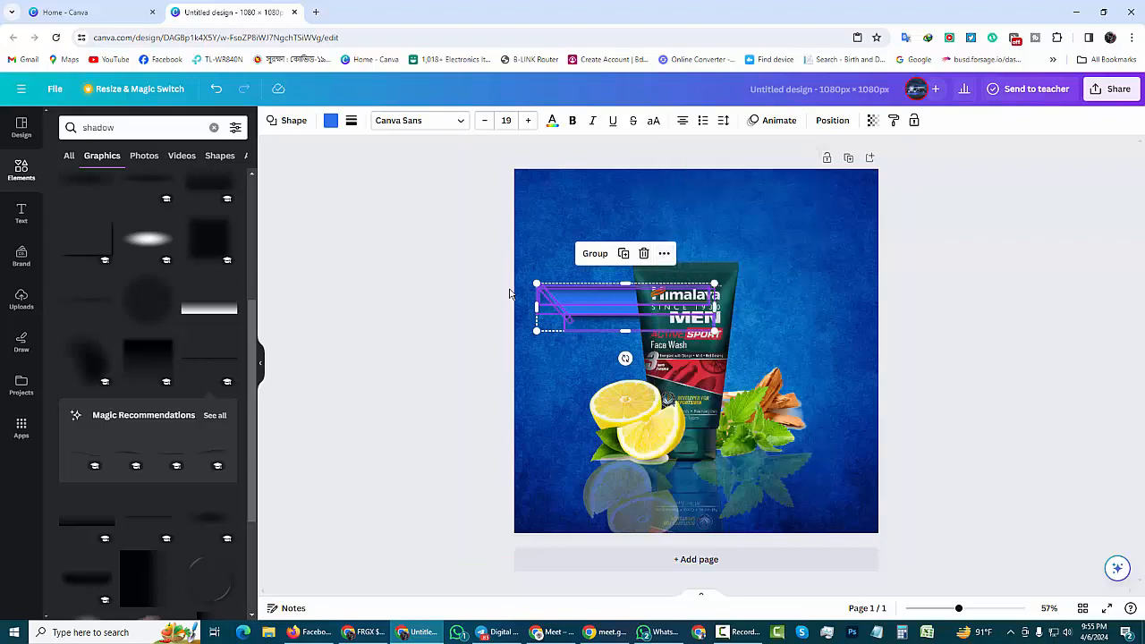
{"action": "left_click", "coordinate": [664, 253]}
{"action": "left_click", "coordinate": [697, 209]}
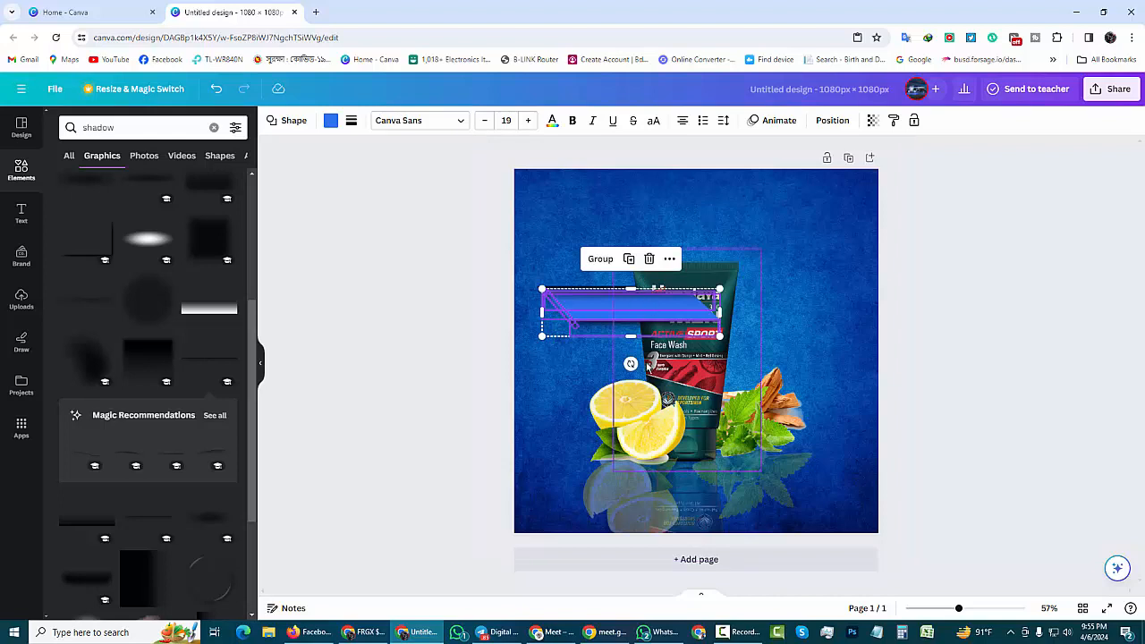
- Rotate the copied bar and shadows by half a turn and place them level with the original, extending from the tube's right side
{"action": "left_click_drag", "start_coordinate": [631, 365], "coordinate": [631, 235]}
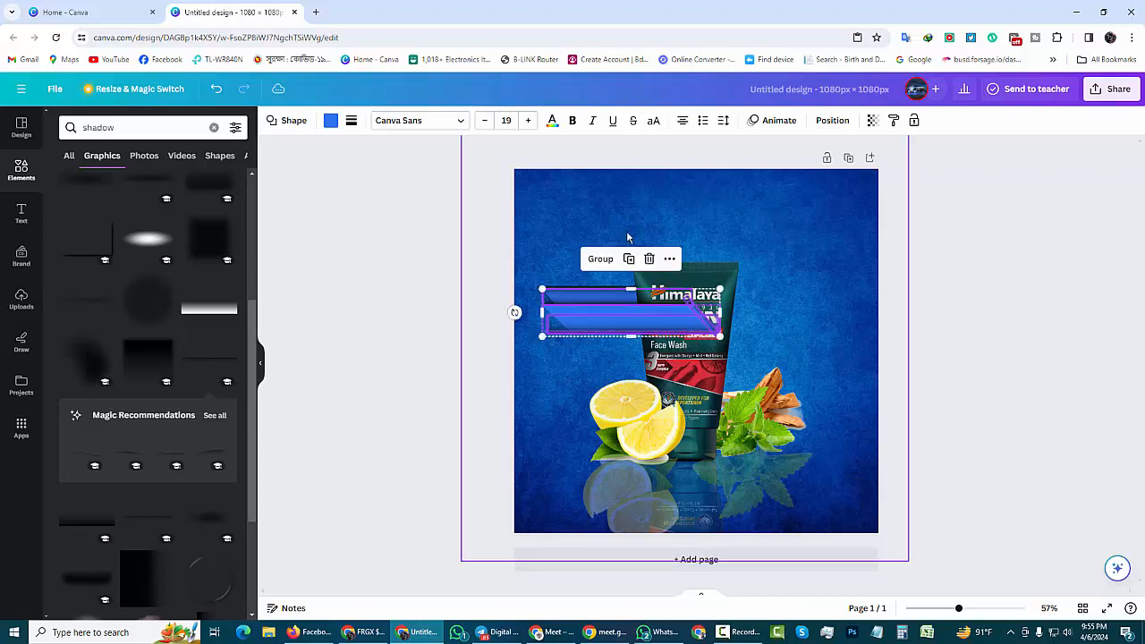
{"action": "left_click_drag", "start_coordinate": [618, 323], "coordinate": [733, 304]}
- Send the right-hand bar and its shadows backward so they sit behind the tube
{"action": "left_click", "coordinate": [789, 241]}
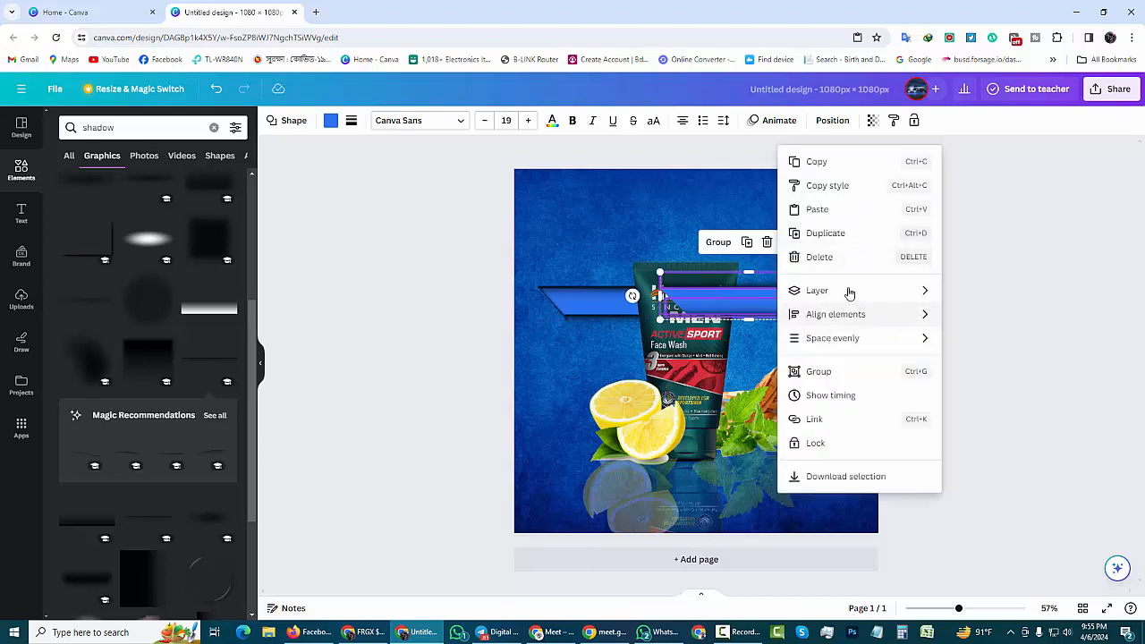
{"action": "mouse_move", "coordinate": [850, 294]}
{"action": "left_click", "coordinate": [983, 335]}
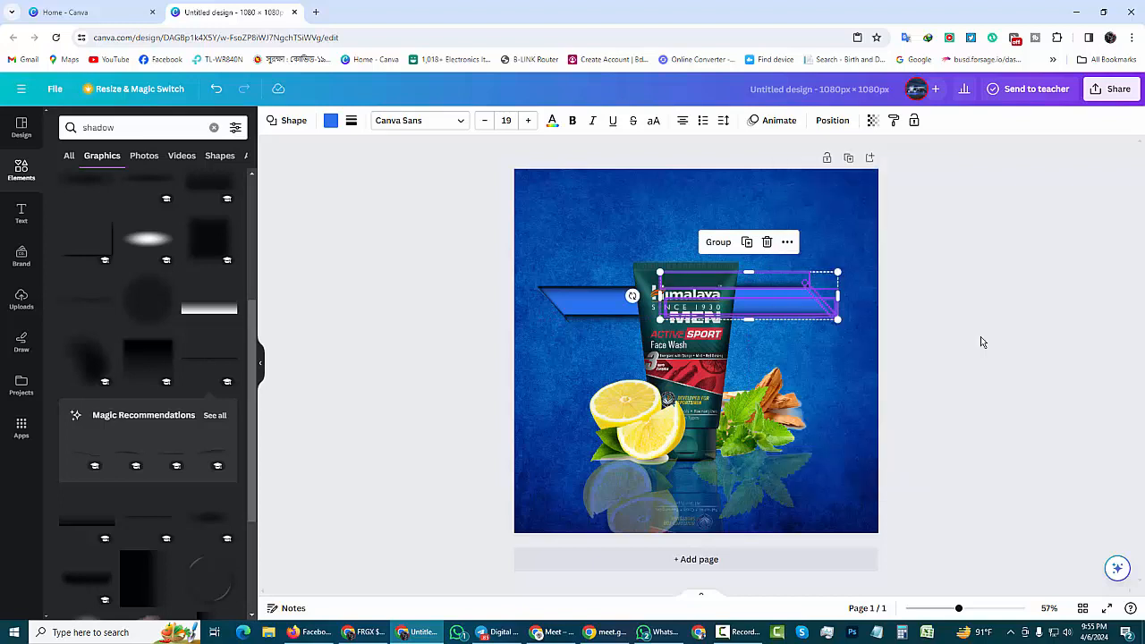
{"action": "left_click", "coordinate": [831, 361]}
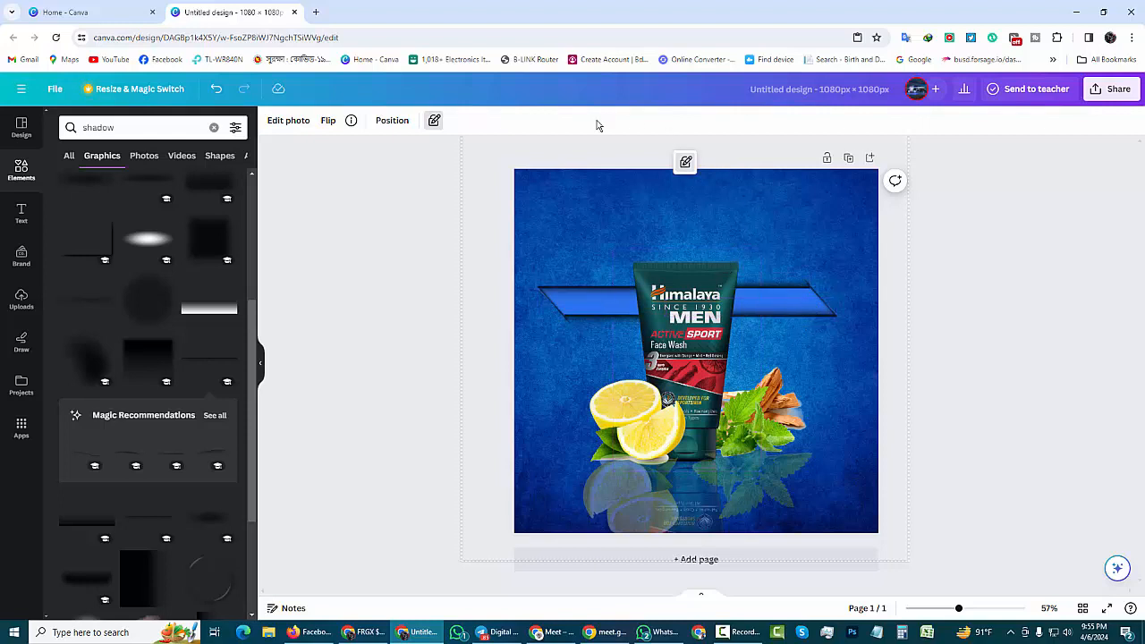
- Add a subheading to the page with the text "Oll and Dirt"
{"action": "left_click", "coordinate": [21, 214]}
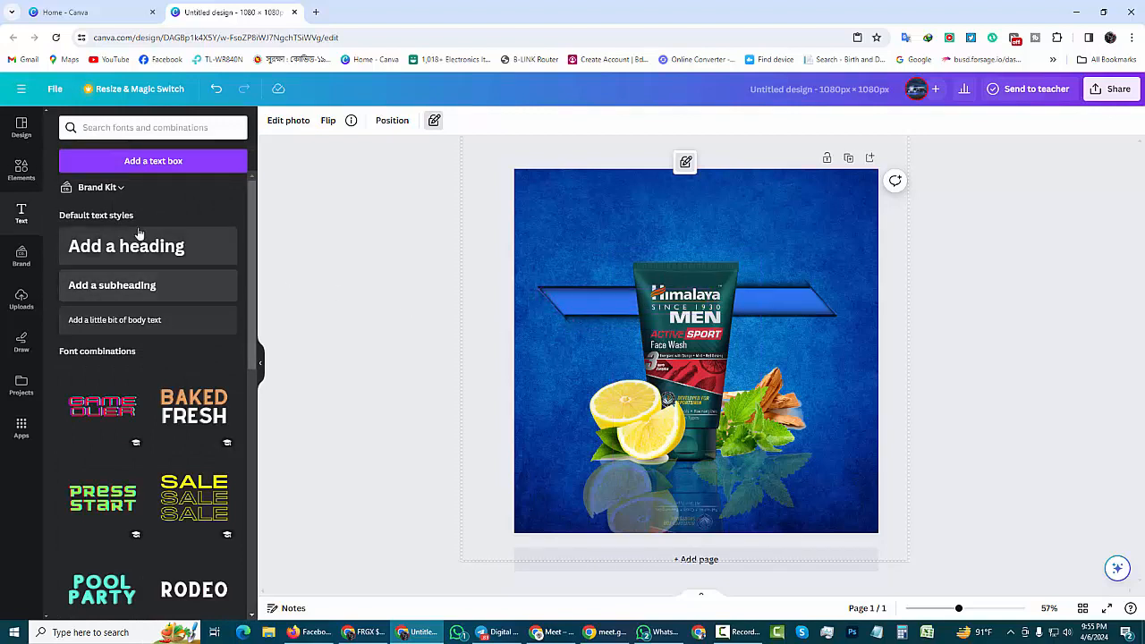
{"action": "left_click", "coordinate": [87, 289]}
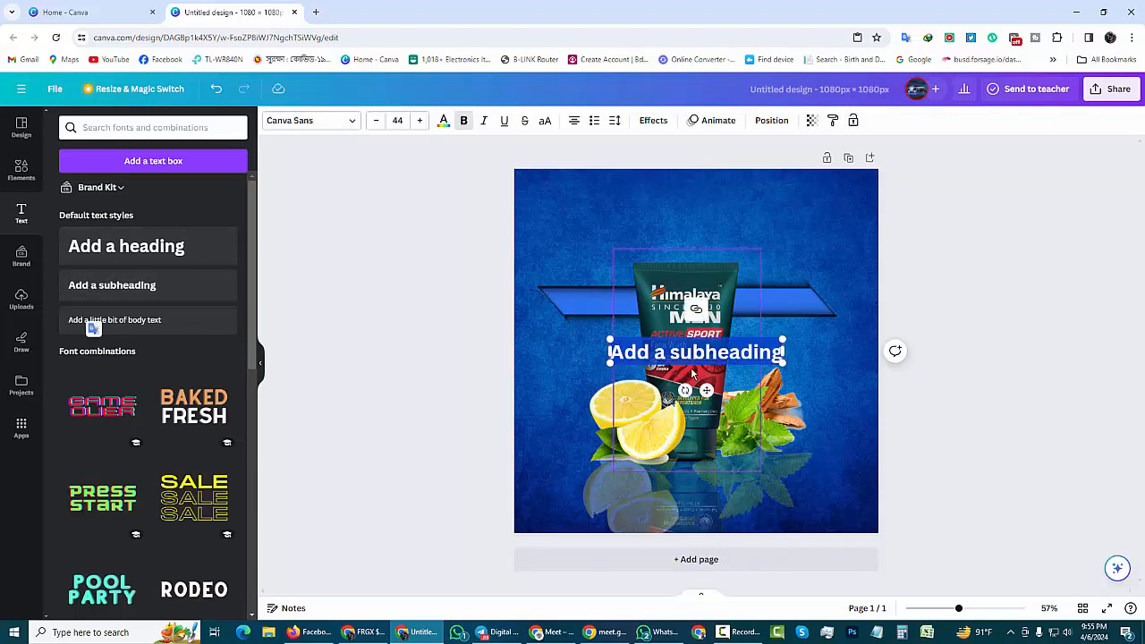
{"action": "key", "text": "BackSpace"}
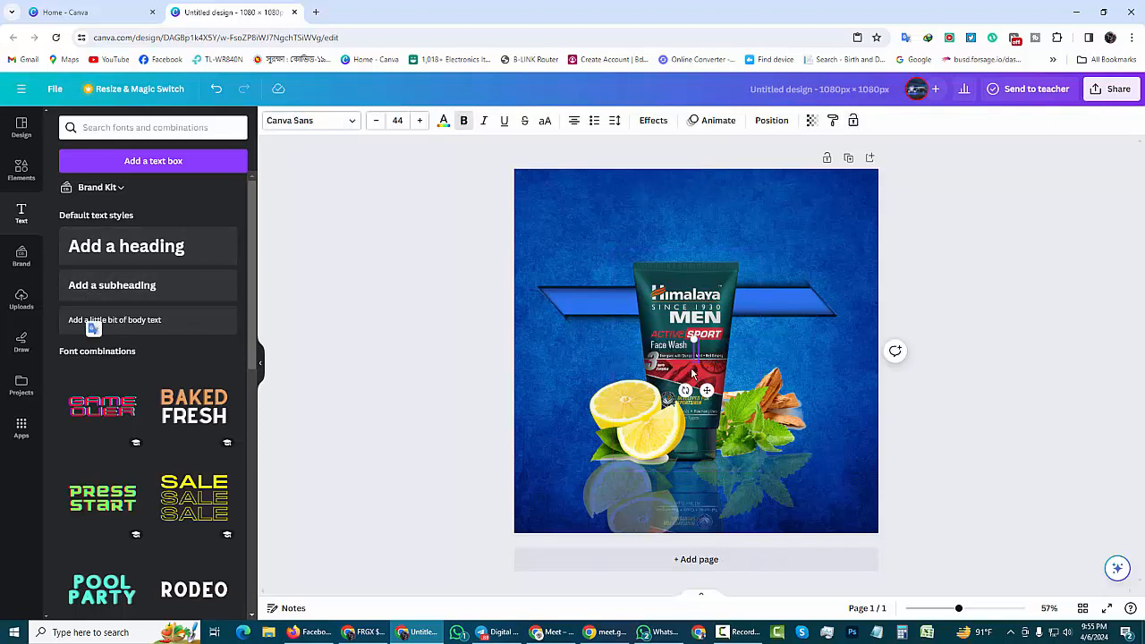
{"action": "type", "text": "Y"}
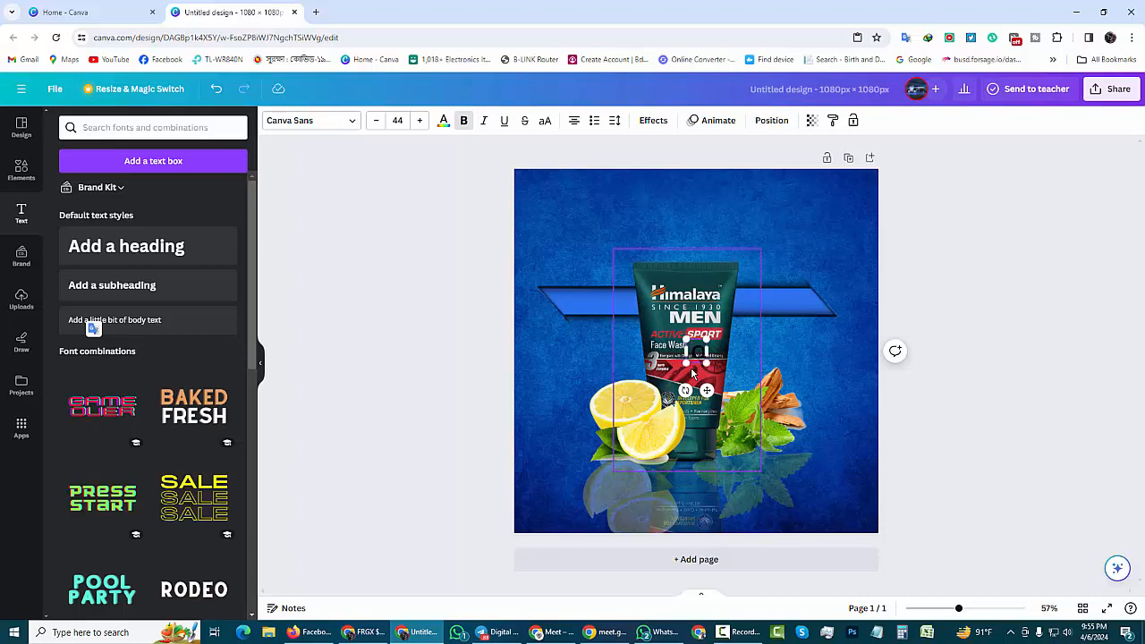
{"action": "type", "text": "OU"}
{"action": "key", "text": "BackSpace"}
{"action": "key", "text": "BackSpace"}
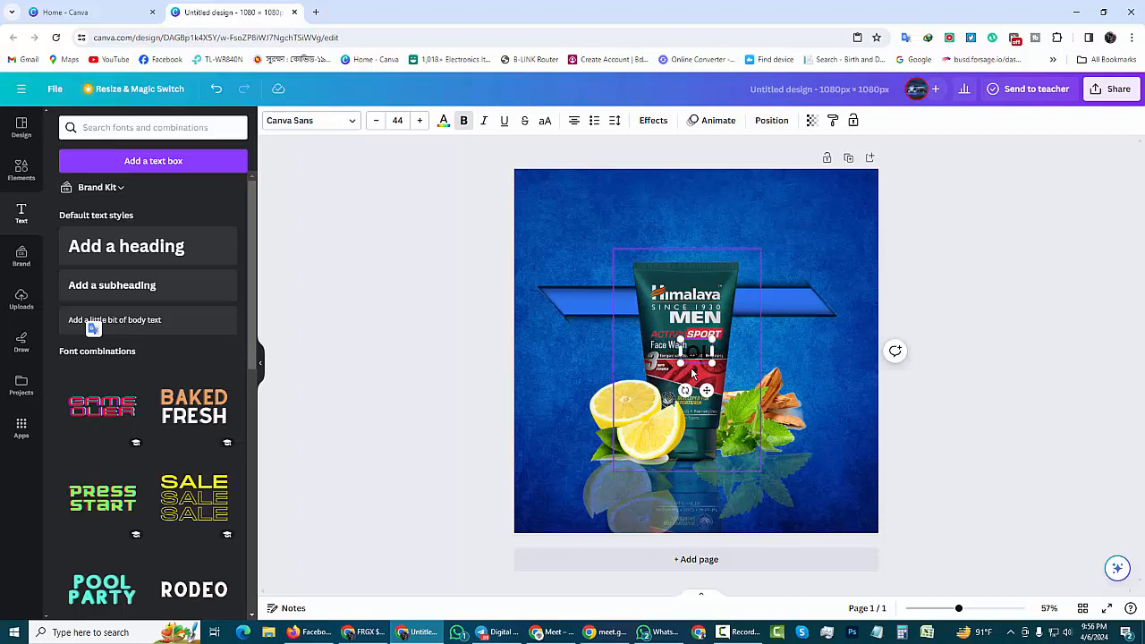
{"action": "type", "text": "ou"}
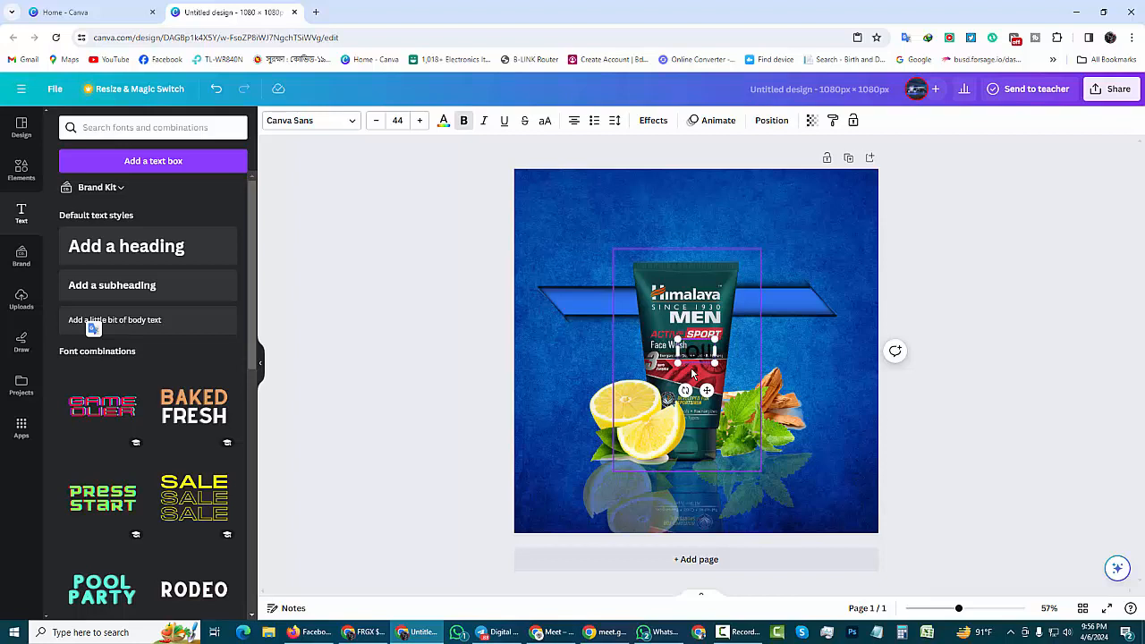
{"action": "type", "text": " can"}
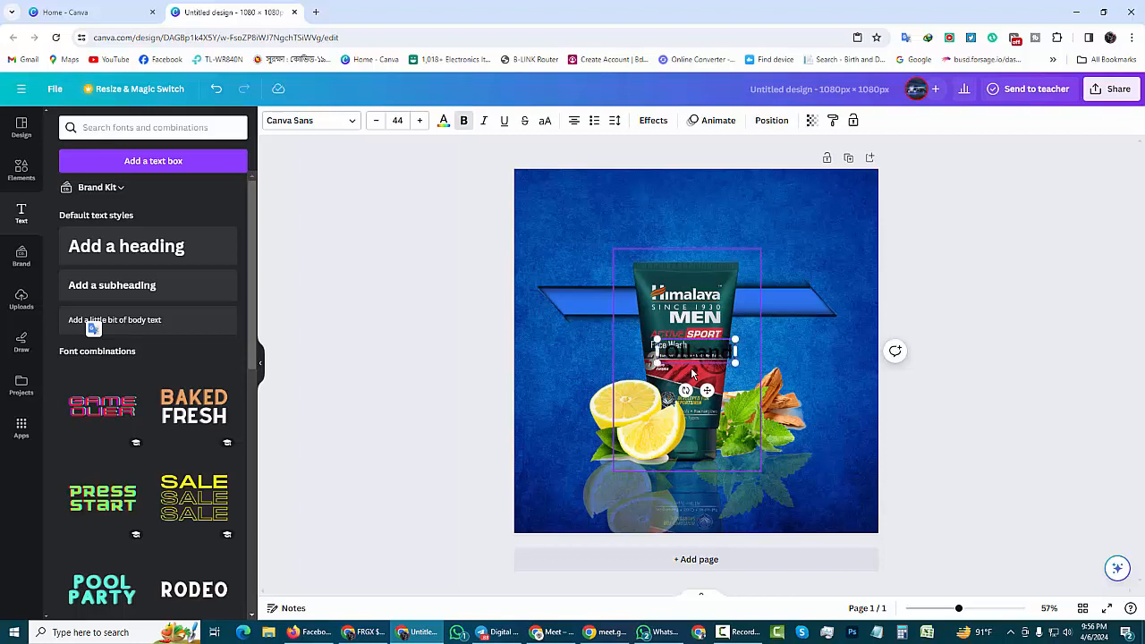
{"action": "type", "text": " D"}
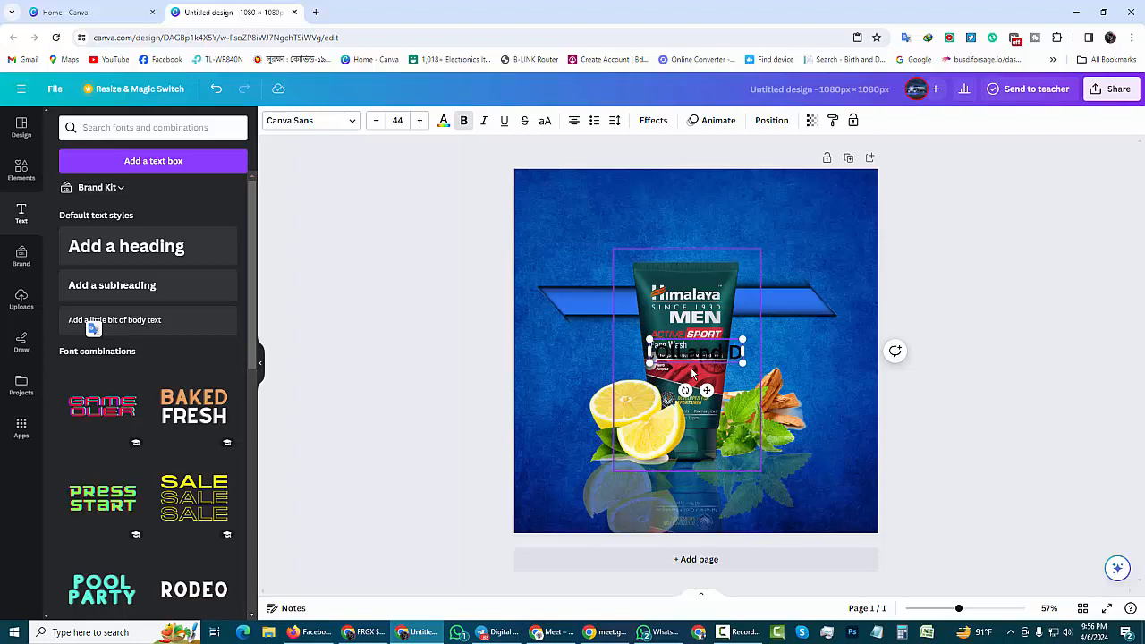
{"action": "type", "text": "irt"}
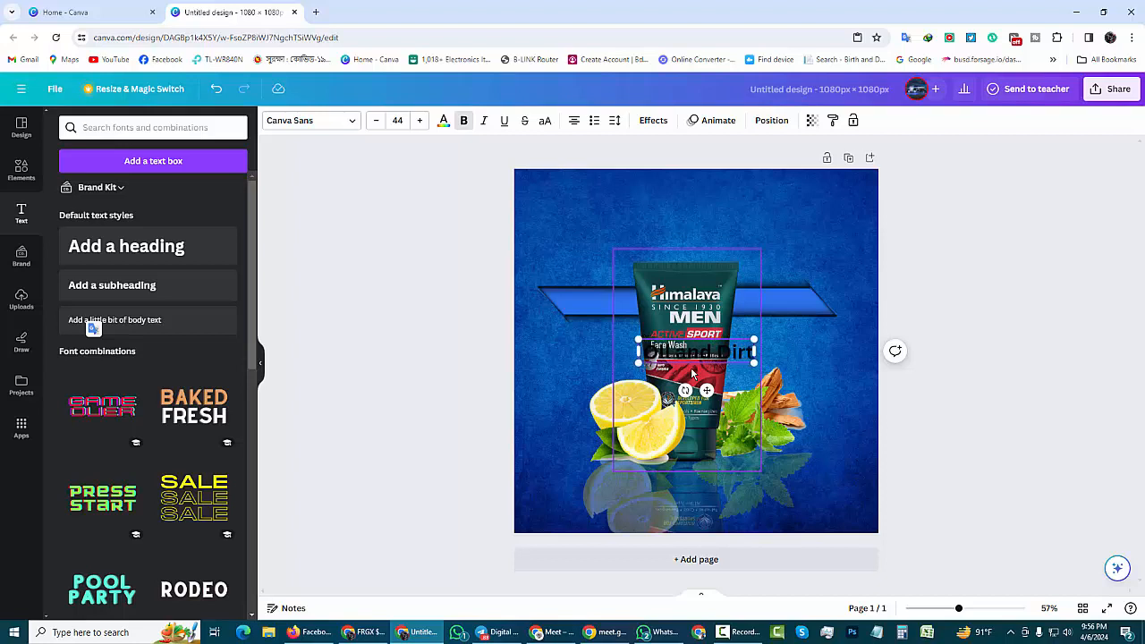
- Shrink the "Oll and Dirt" text to about size 28.5 and fit it on the blue banner left of the tube
{"action": "left_click_drag", "start_coordinate": [707, 391], "coordinate": [617, 341]}
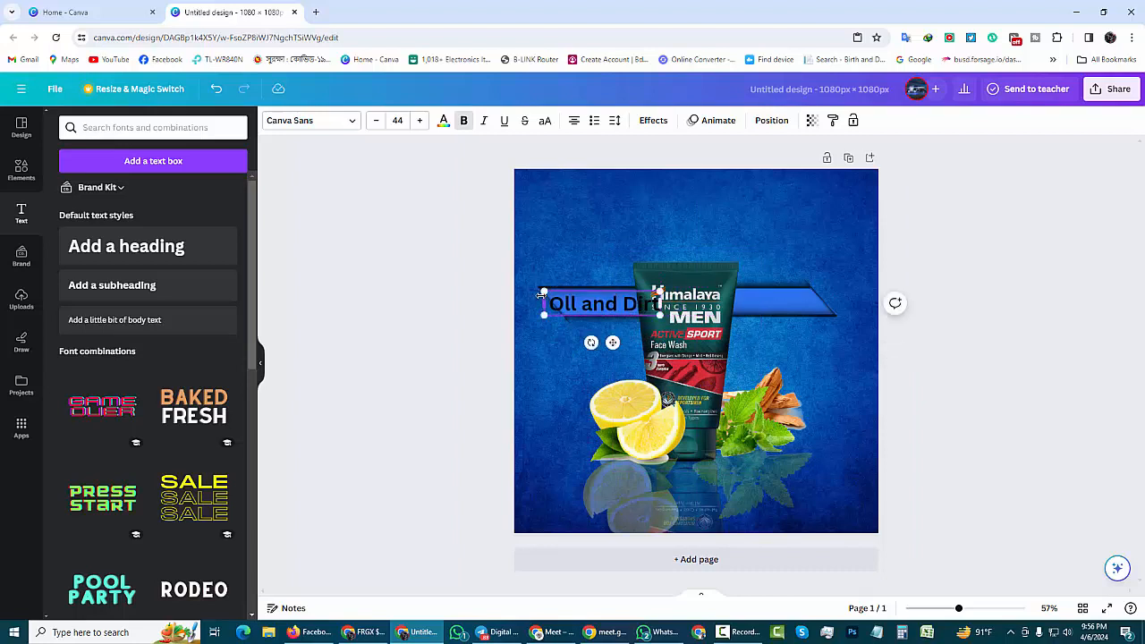
{"action": "left_click_drag", "start_coordinate": [542, 295], "coordinate": [572, 297]}
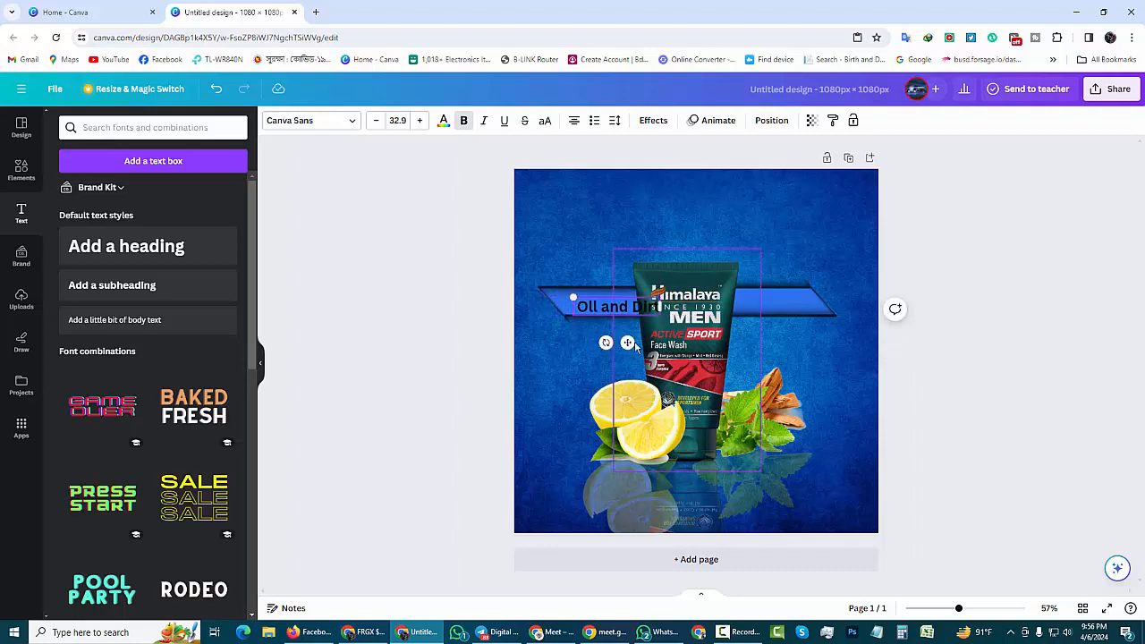
{"action": "left_click_drag", "start_coordinate": [628, 343], "coordinate": [605, 338]}
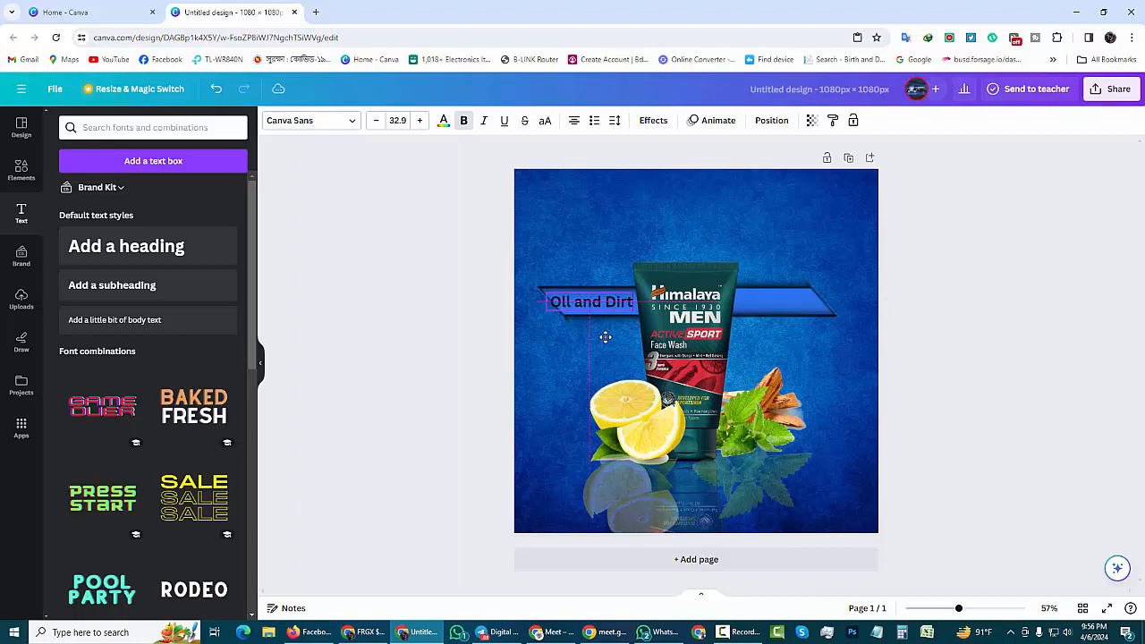
{"action": "left_click_drag", "start_coordinate": [543, 295], "coordinate": [561, 296]}
{"action": "left_click_drag", "start_coordinate": [612, 338], "coordinate": [604, 338]}
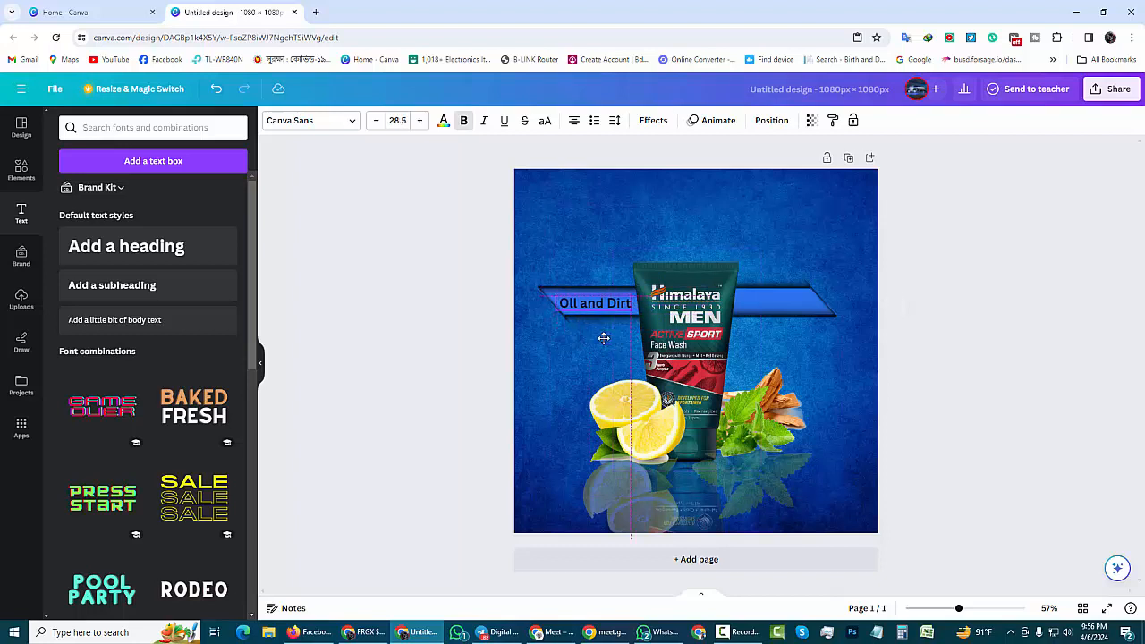
{"action": "left_click", "coordinate": [539, 372]}
- Duplicate the "Oll and Dirt" text and place the copy on the blue banner right of the tube
{"action": "left_click", "coordinate": [586, 309]}
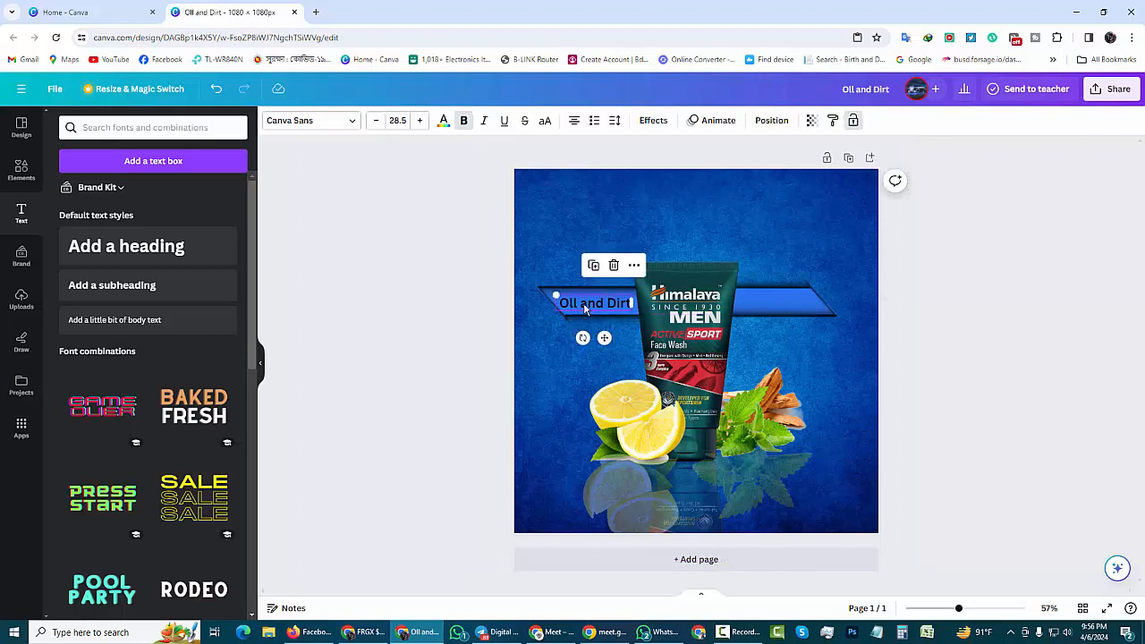
{"action": "right_click", "coordinate": [586, 309]}
{"action": "left_click", "coordinate": [621, 288]}
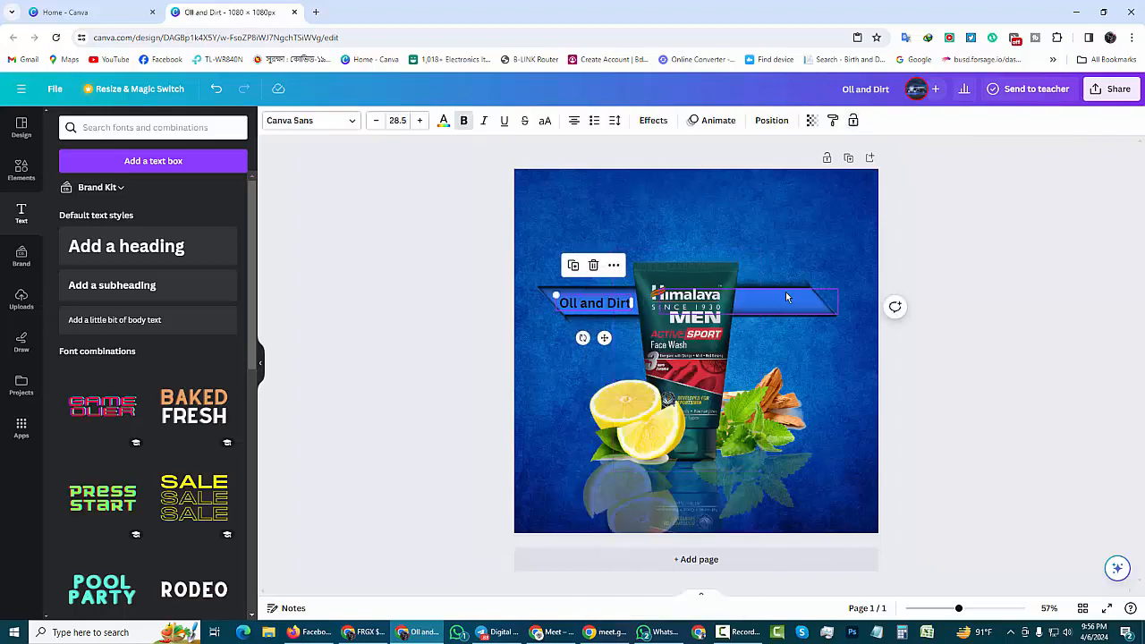
{"action": "left_click", "coordinate": [614, 265]}
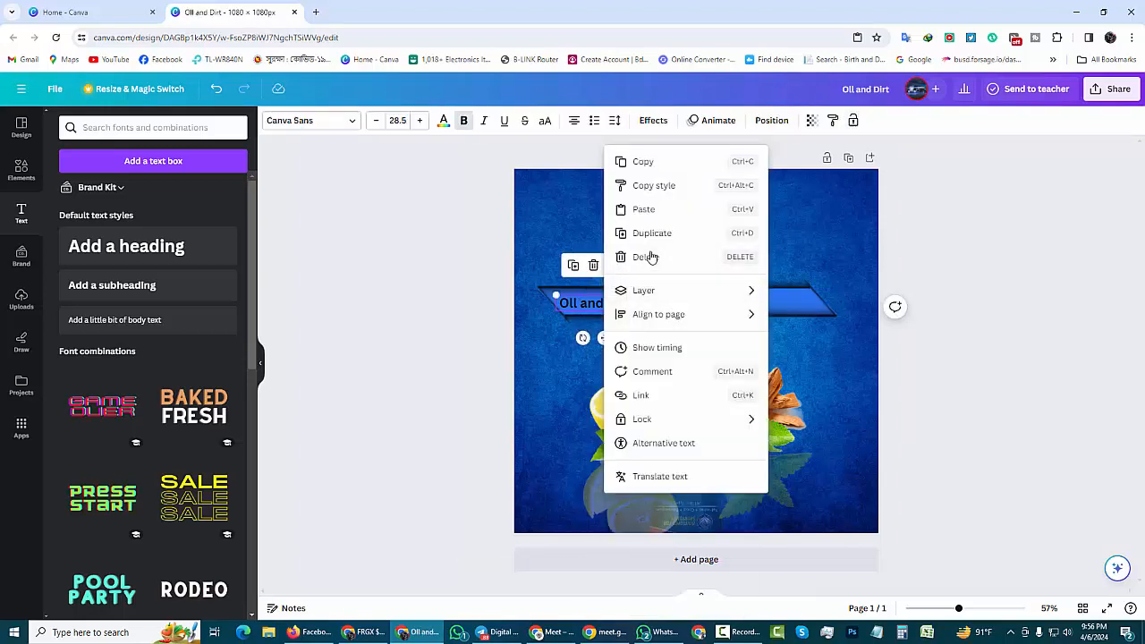
{"action": "left_click", "coordinate": [648, 211]}
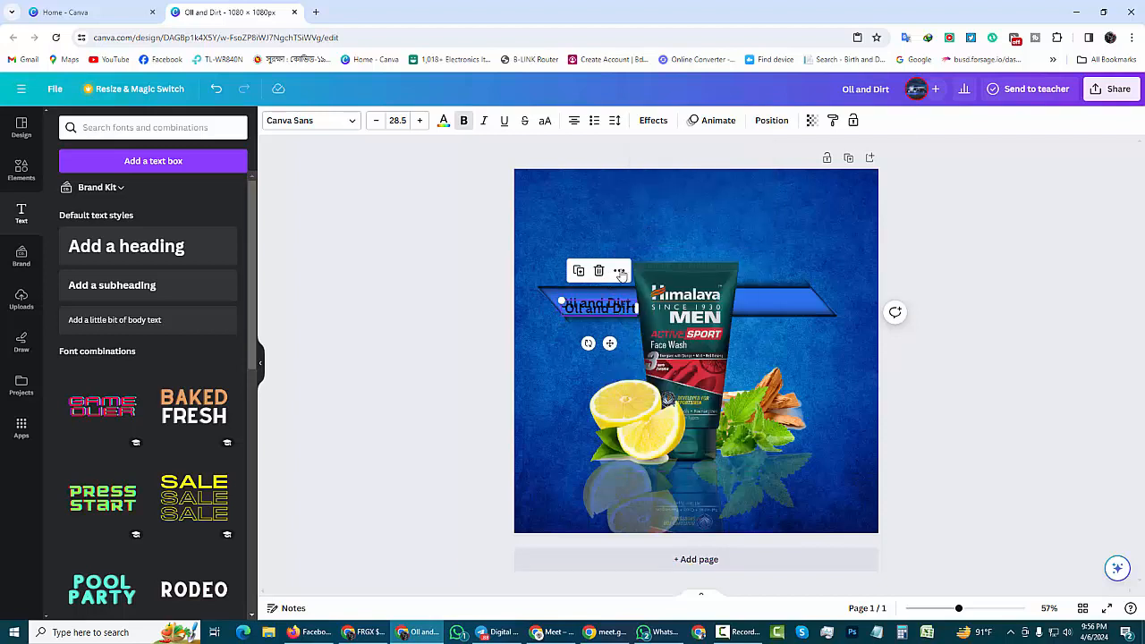
{"action": "left_click_drag", "start_coordinate": [609, 343], "coordinate": [787, 339]}
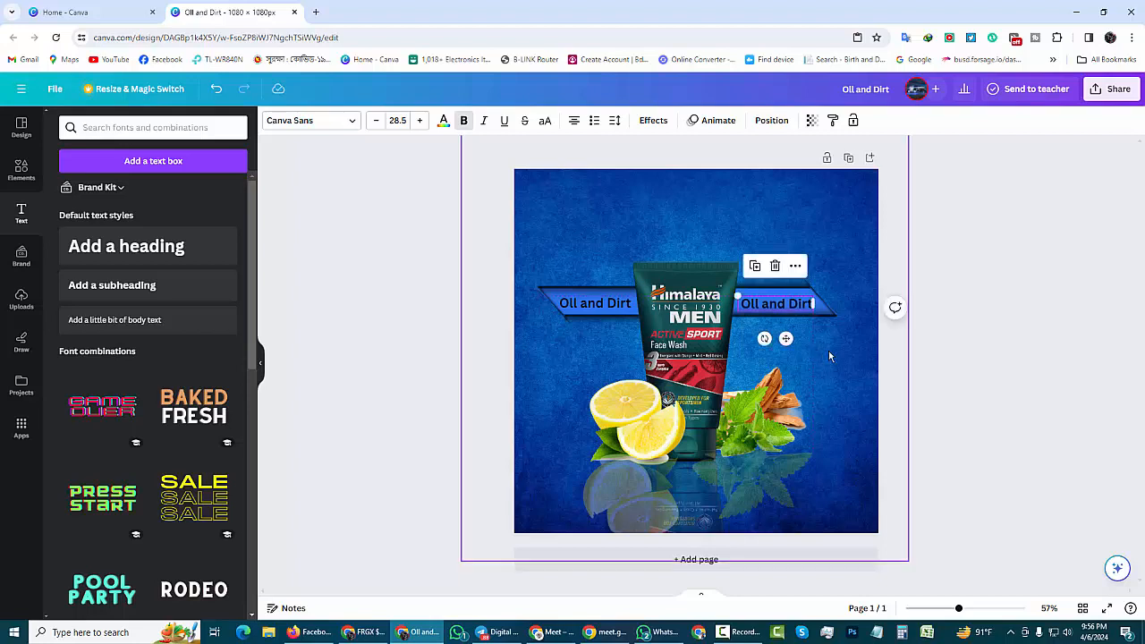
{"action": "left_click", "coordinate": [830, 356]}
- Colour both "Oll and Dirt" texts on the banner white
{"action": "left_click", "coordinate": [586, 309]}
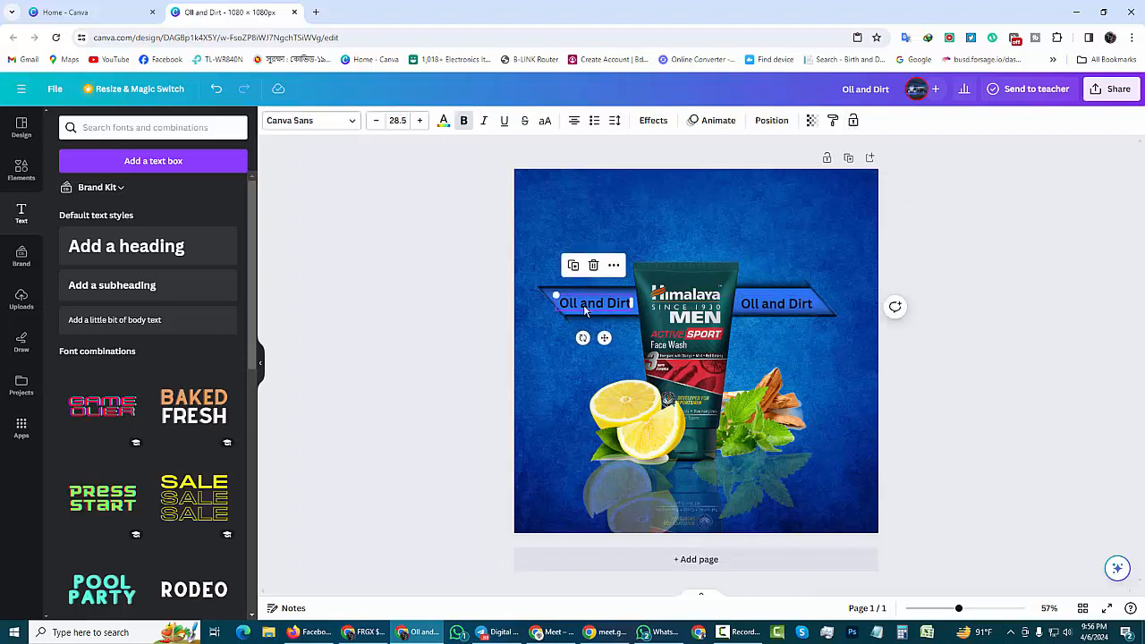
{"action": "left_click", "coordinate": [443, 121]}
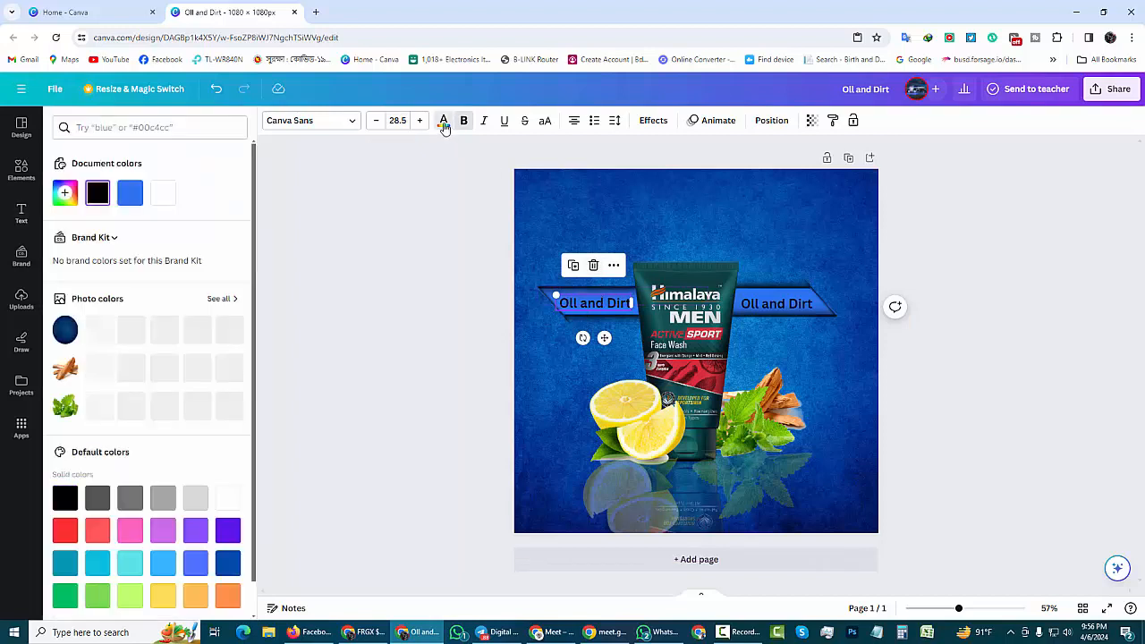
{"action": "left_click", "coordinate": [228, 490]}
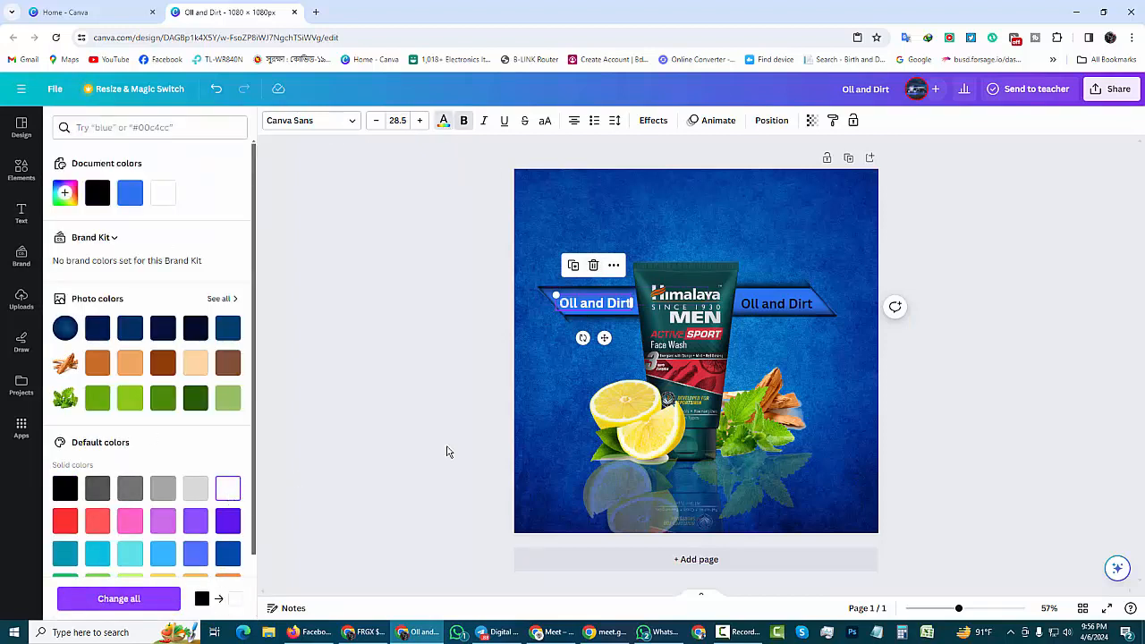
{"action": "left_click", "coordinate": [768, 305]}
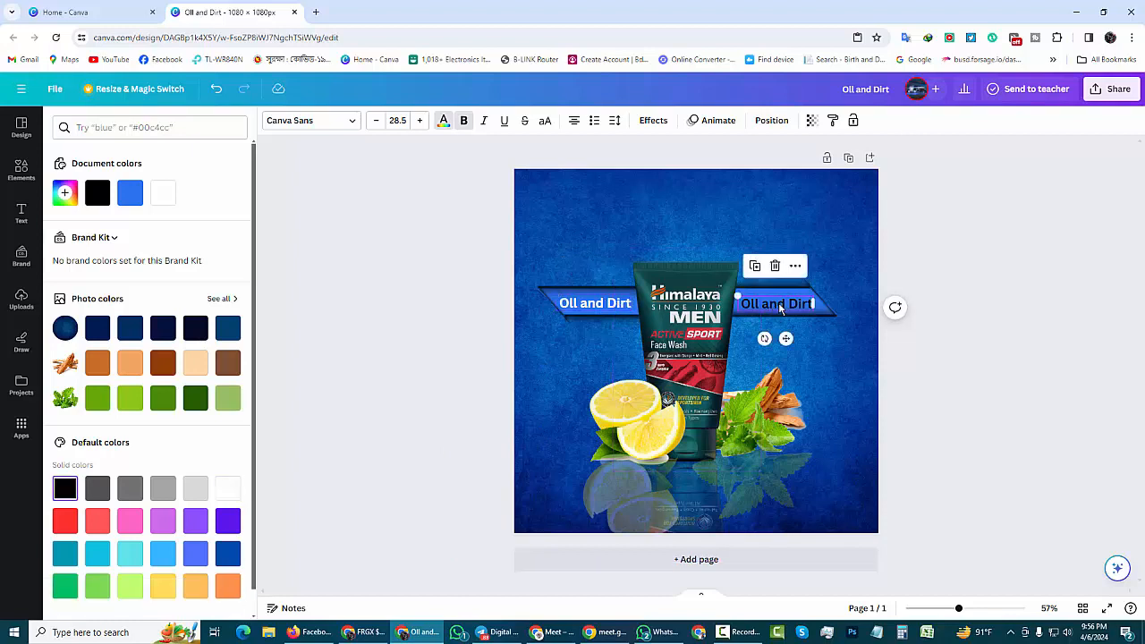
{"action": "left_click", "coordinate": [227, 490]}
{"action": "left_click", "coordinate": [555, 378]}
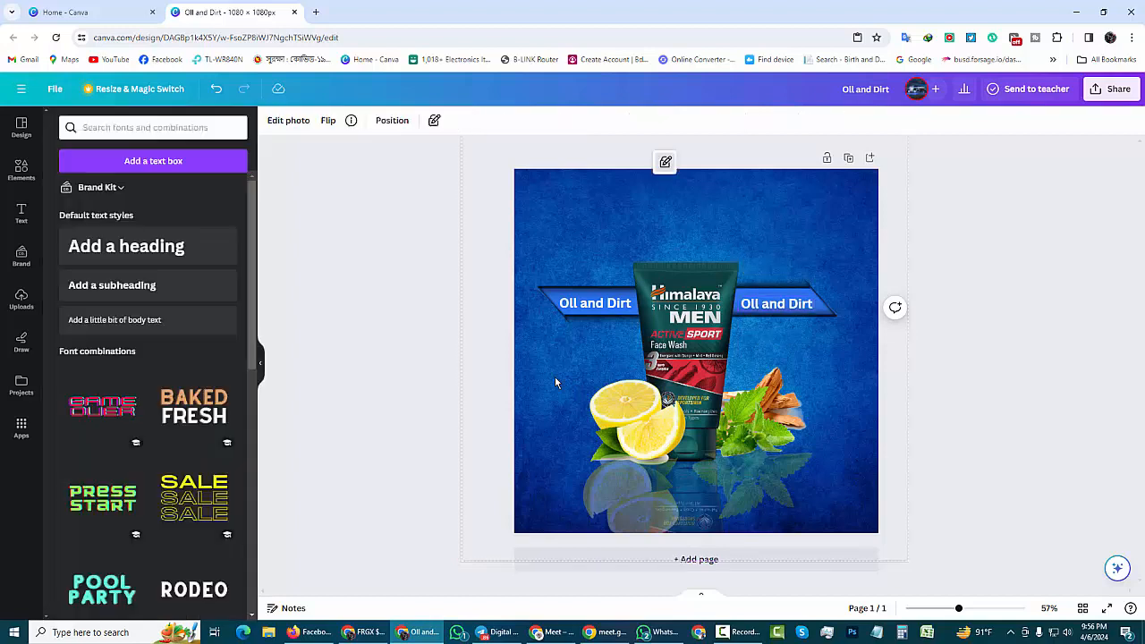
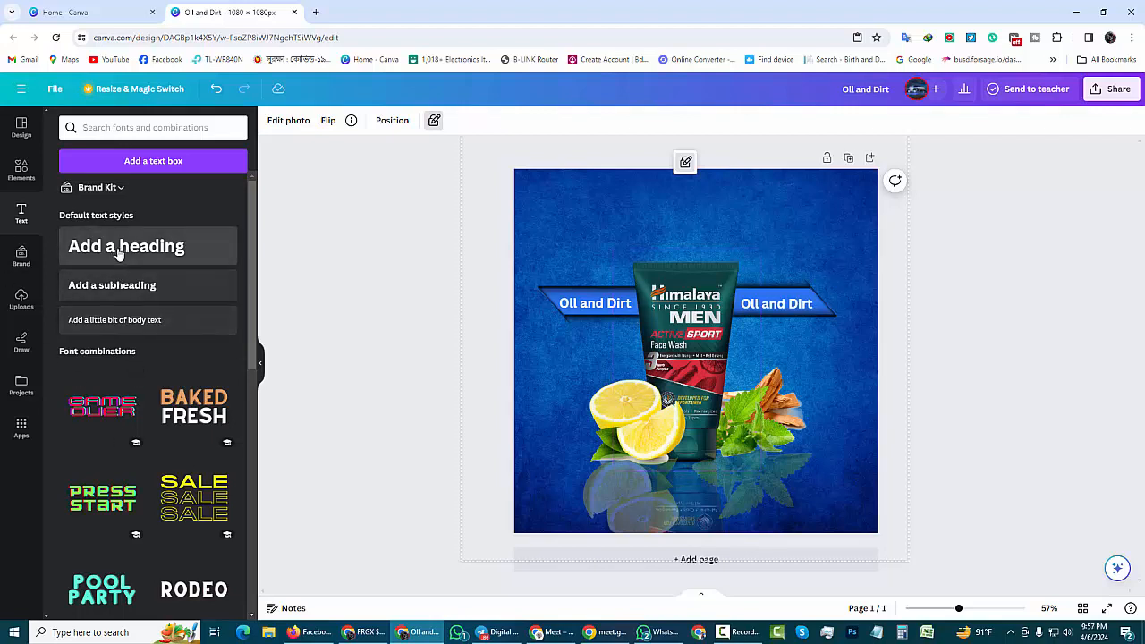
- Add a heading above the tube with the text "Himalaya"
{"action": "left_click", "coordinate": [215, 250]}
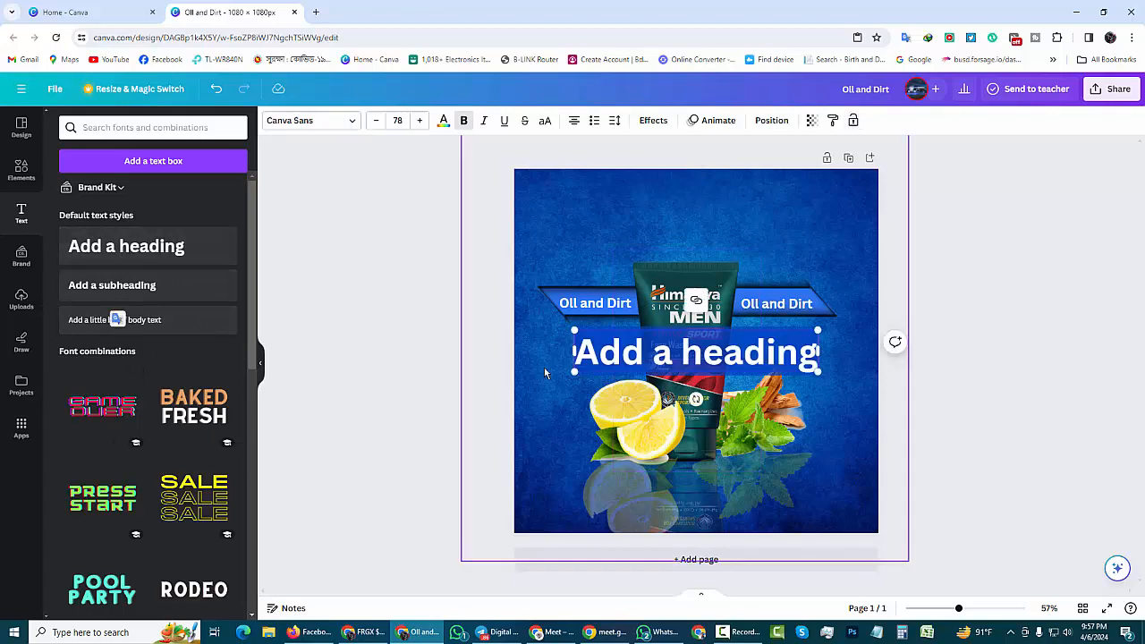
{"action": "left_click", "coordinate": [626, 269]}
{"action": "left_click", "coordinate": [644, 354]}
{"action": "left_click_drag", "start_coordinate": [644, 354], "coordinate": [622, 213]}
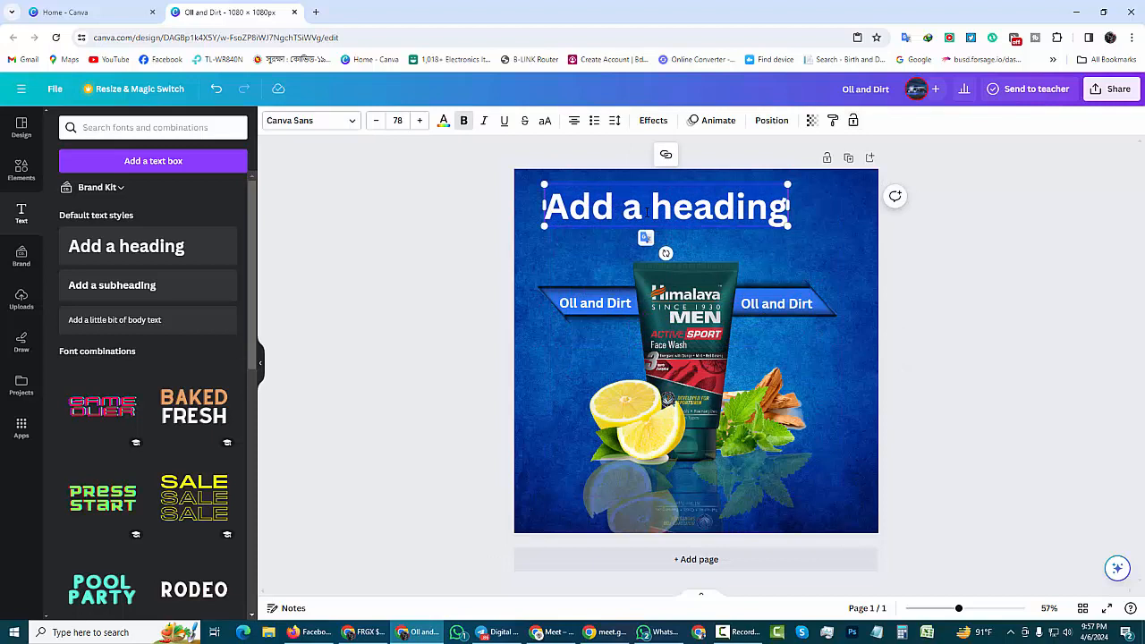
{"action": "key", "text": "BackSpace"}
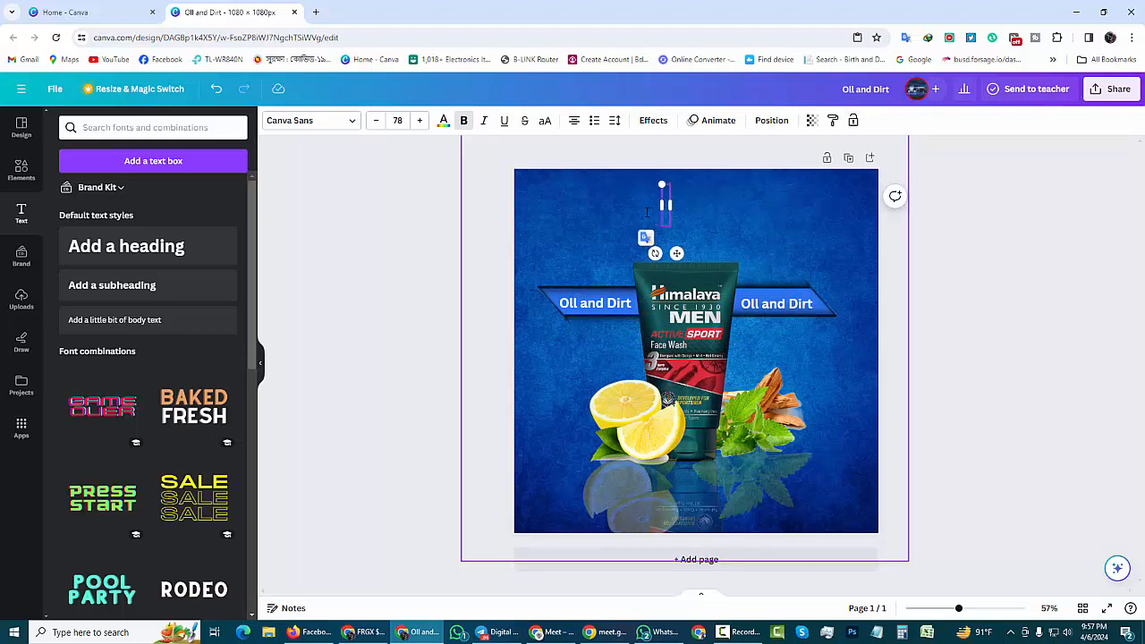
{"action": "type", "text": "H"}
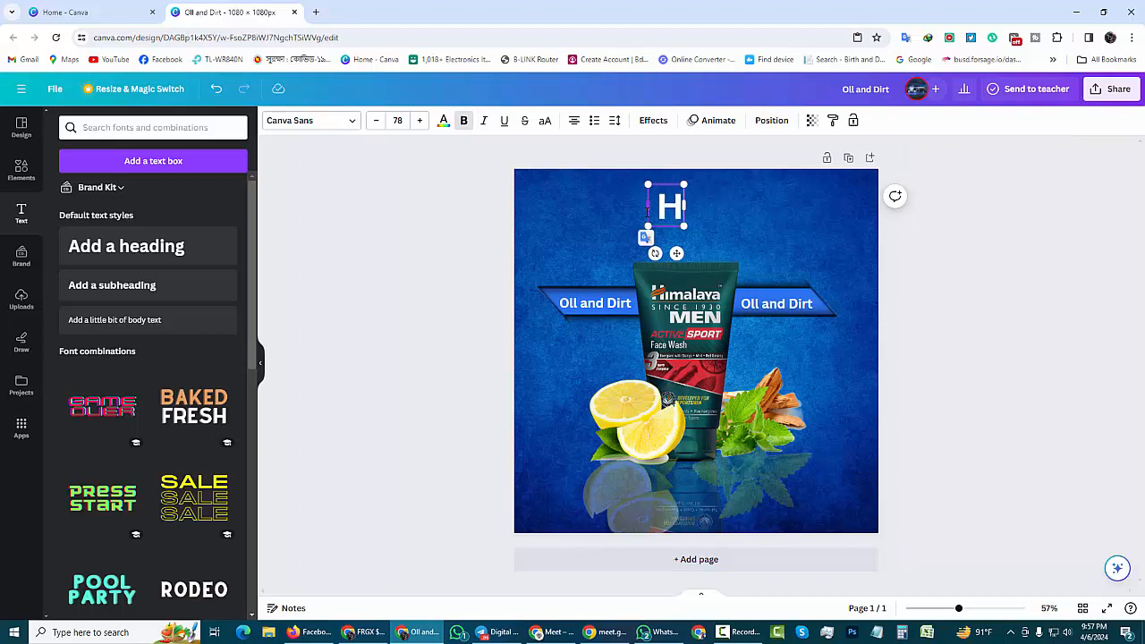
{"action": "type", "text": "ima"}
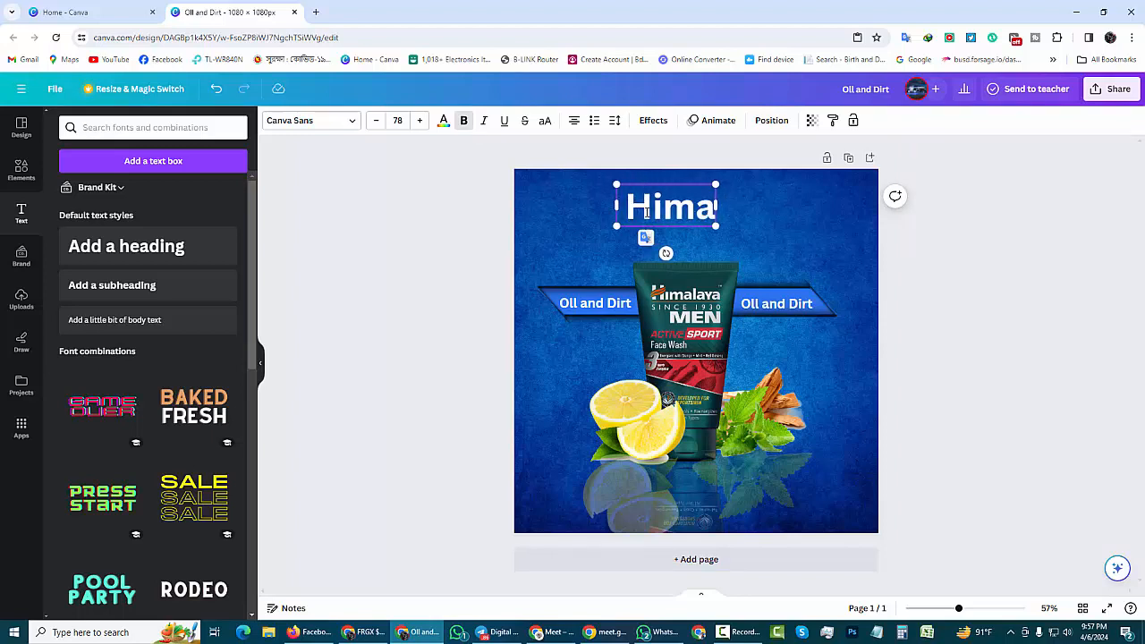
{"action": "type", "text": "laya"}
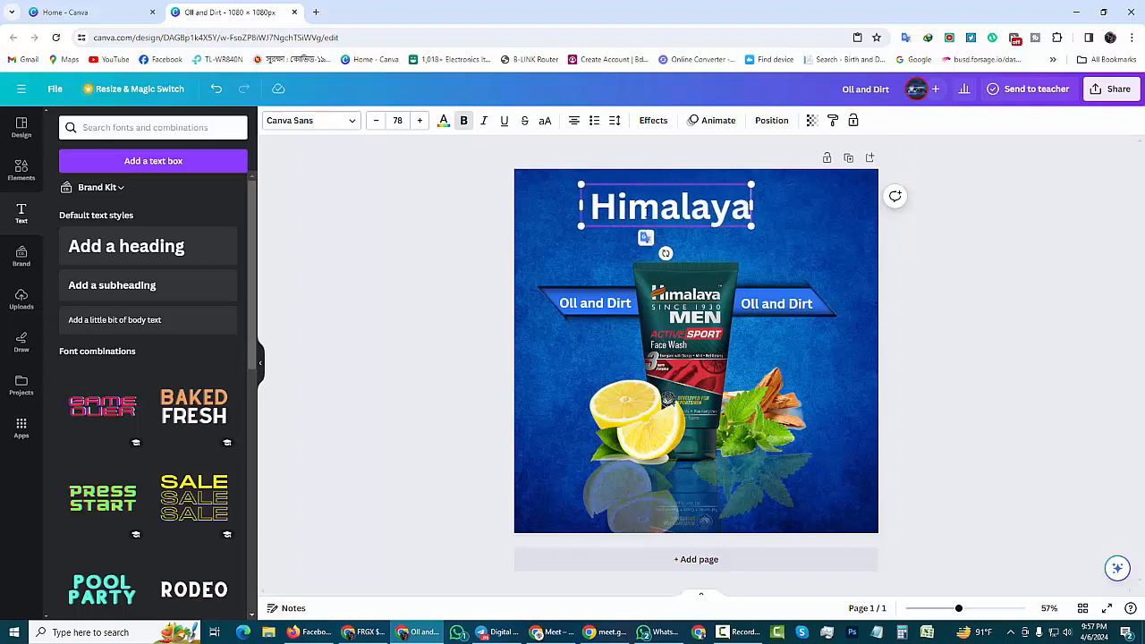
- Set the Himalaya heading in uppercase and fit it into the page's upper-left corner at about size 47.8
{"action": "left_click_drag", "start_coordinate": [582, 184], "coordinate": [631, 198]}
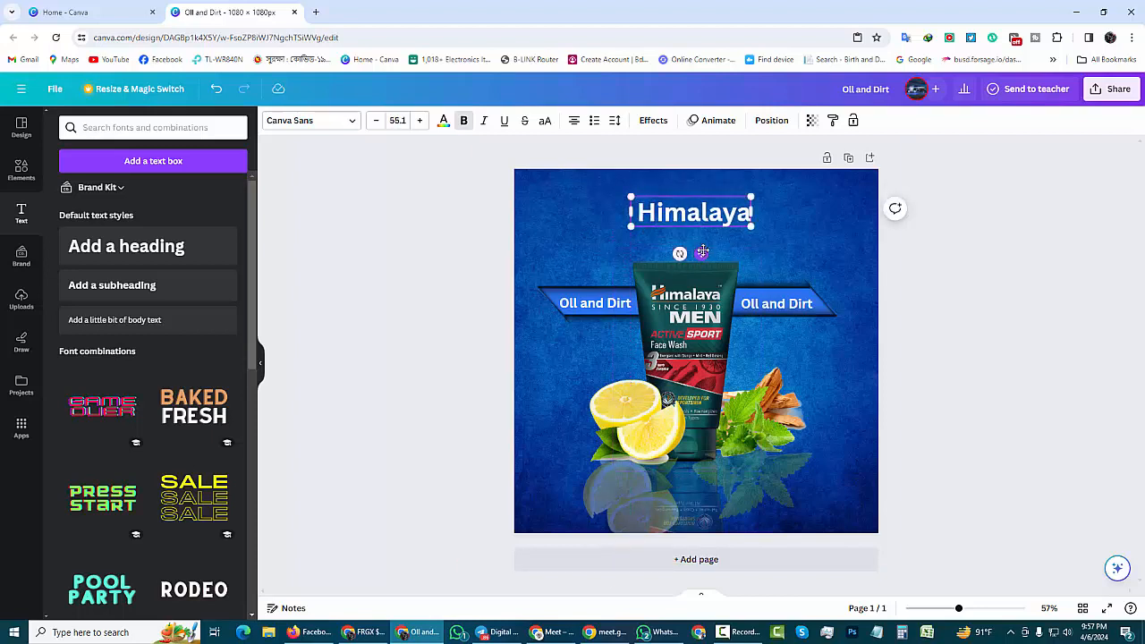
{"action": "left_click_drag", "start_coordinate": [698, 255], "coordinate": [583, 225]}
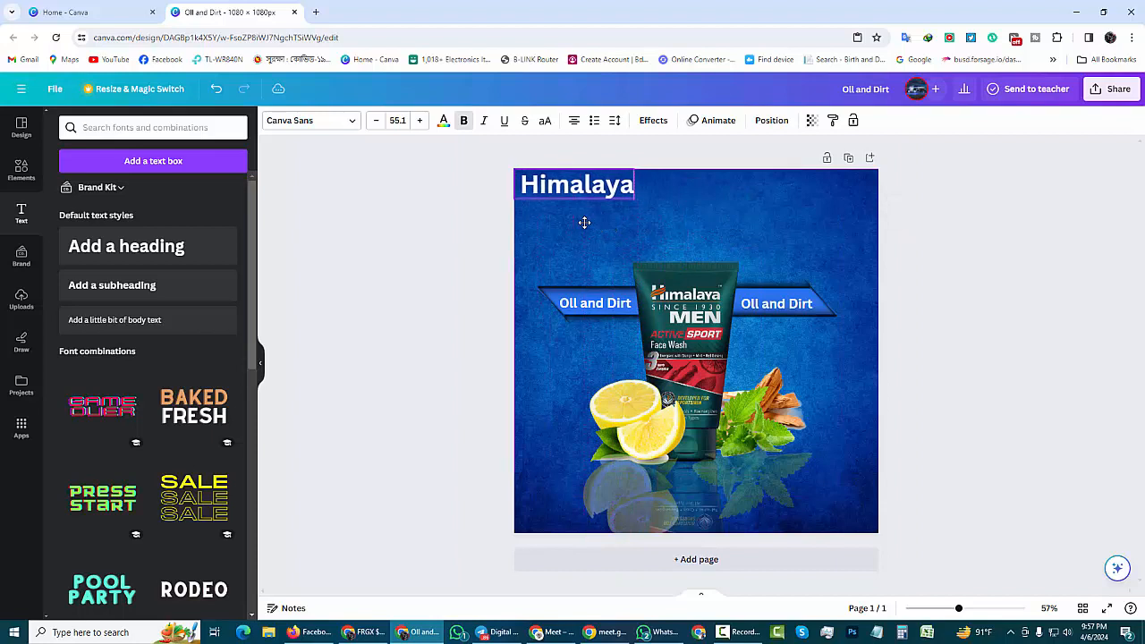
{"action": "left_click", "coordinate": [545, 121]}
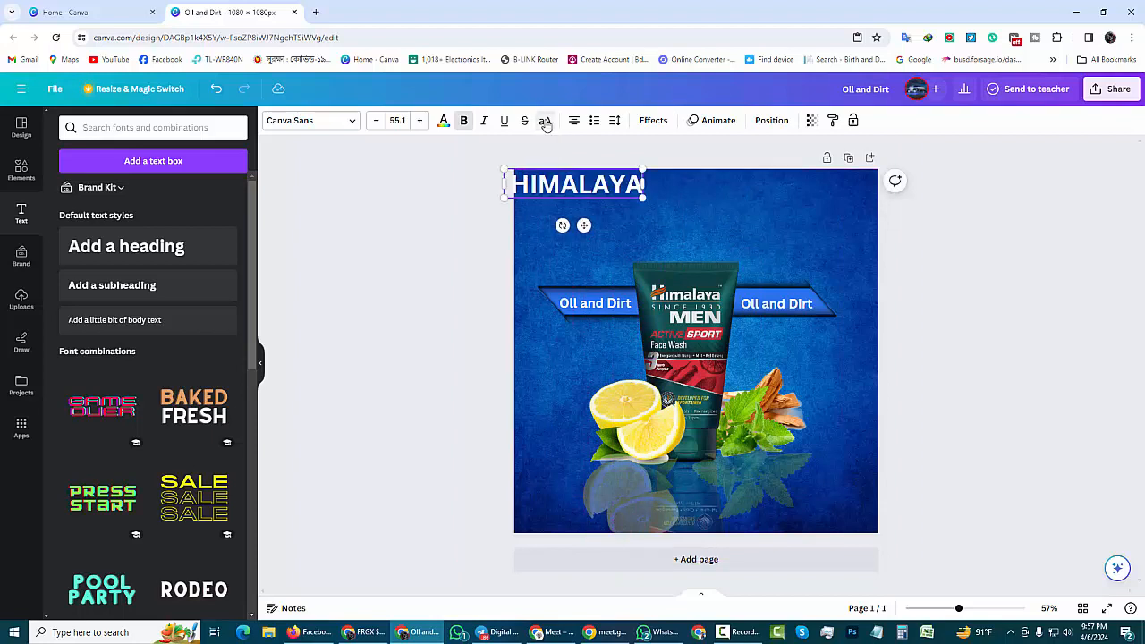
{"action": "left_click_drag", "start_coordinate": [583, 226], "coordinate": [589, 225]}
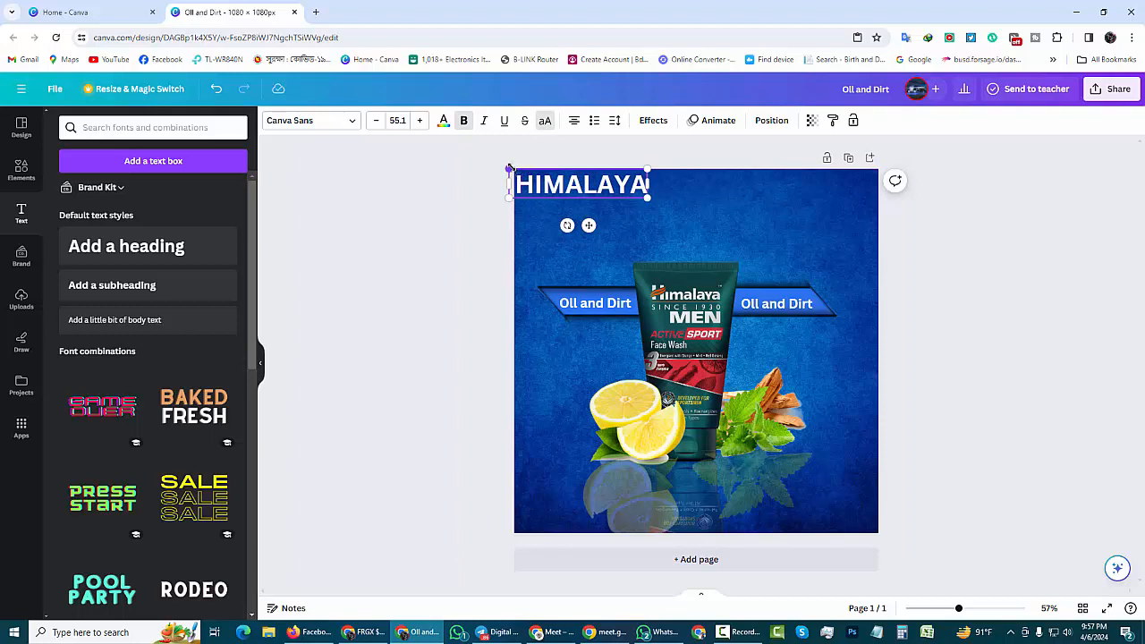
{"action": "left_click_drag", "start_coordinate": [509, 168], "coordinate": [527, 172]}
{"action": "left_click_drag", "start_coordinate": [597, 225], "coordinate": [586, 221]}
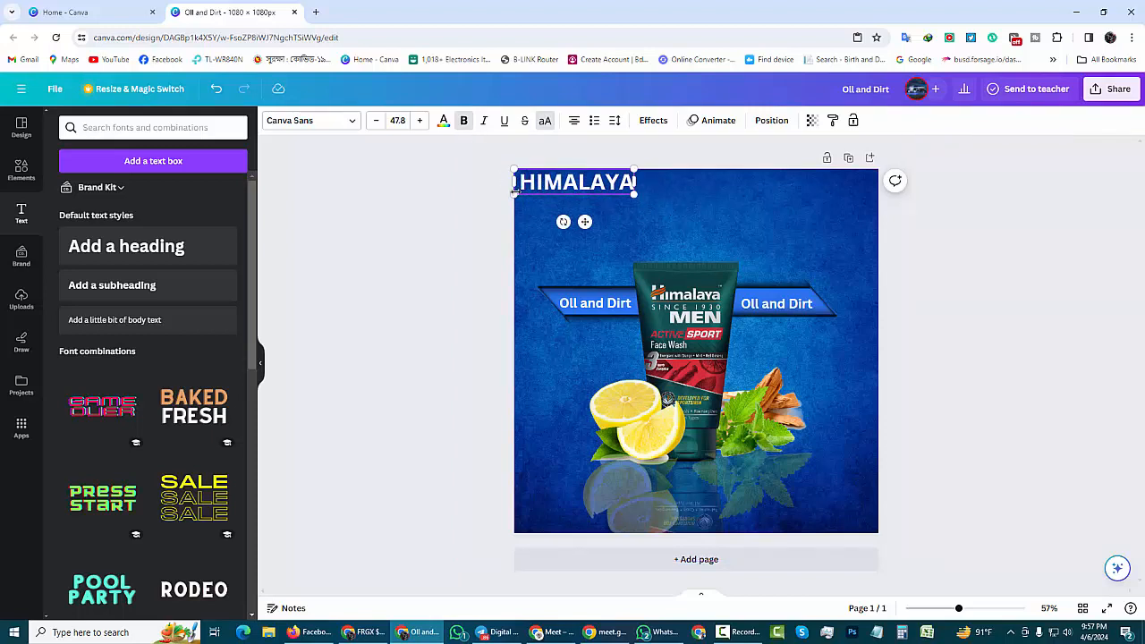
- Try custom blue and cyan shades on the HIMALAYA heading and settle on light blue from the default solid colours
{"action": "left_click", "coordinate": [531, 218]}
{"action": "left_click", "coordinate": [555, 185]}
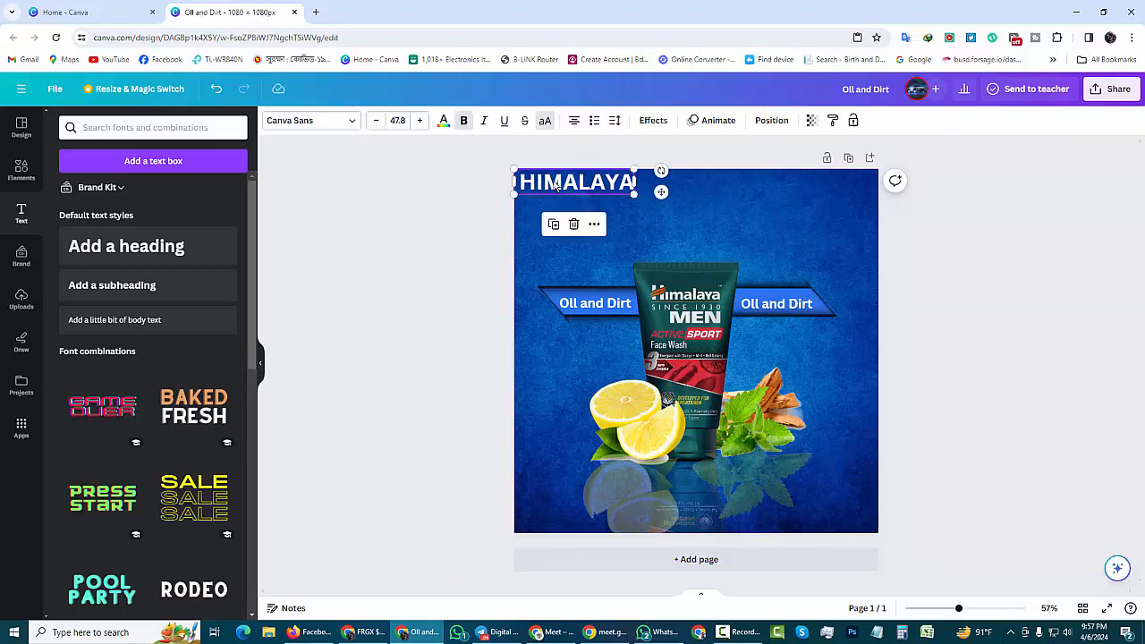
{"action": "left_click", "coordinate": [443, 122]}
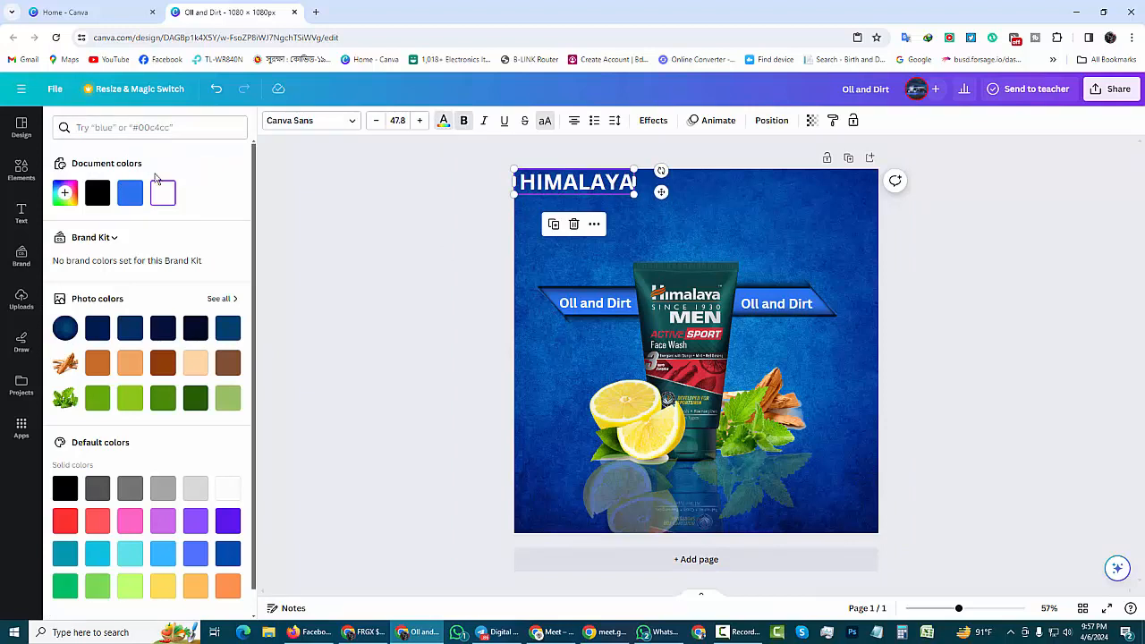
{"action": "left_click", "coordinate": [66, 193]}
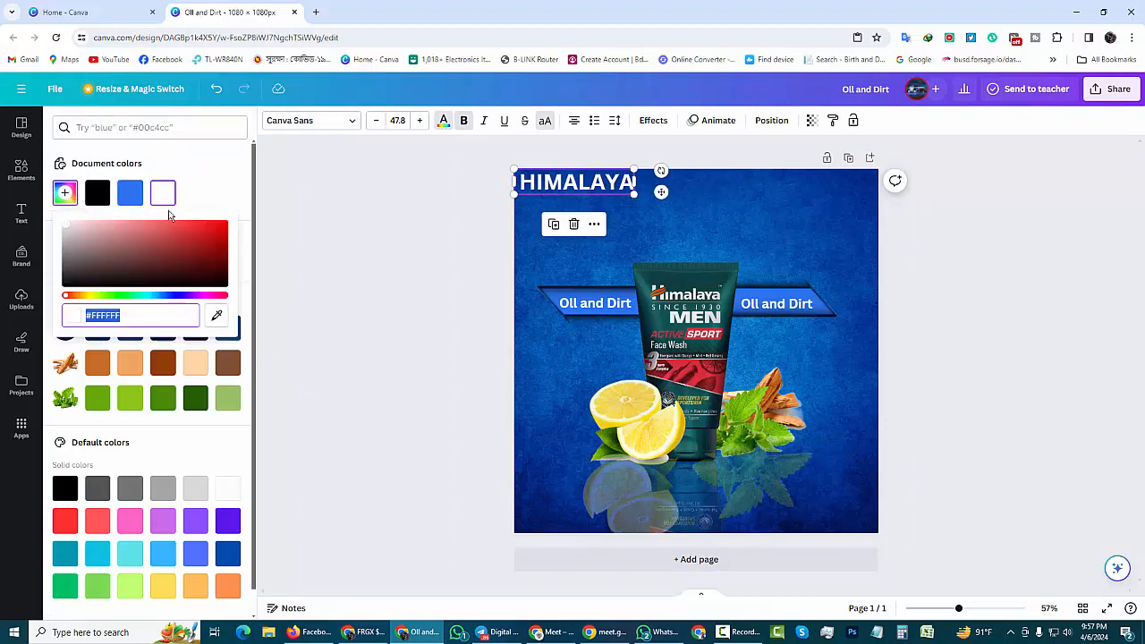
{"action": "left_click", "coordinate": [154, 297]}
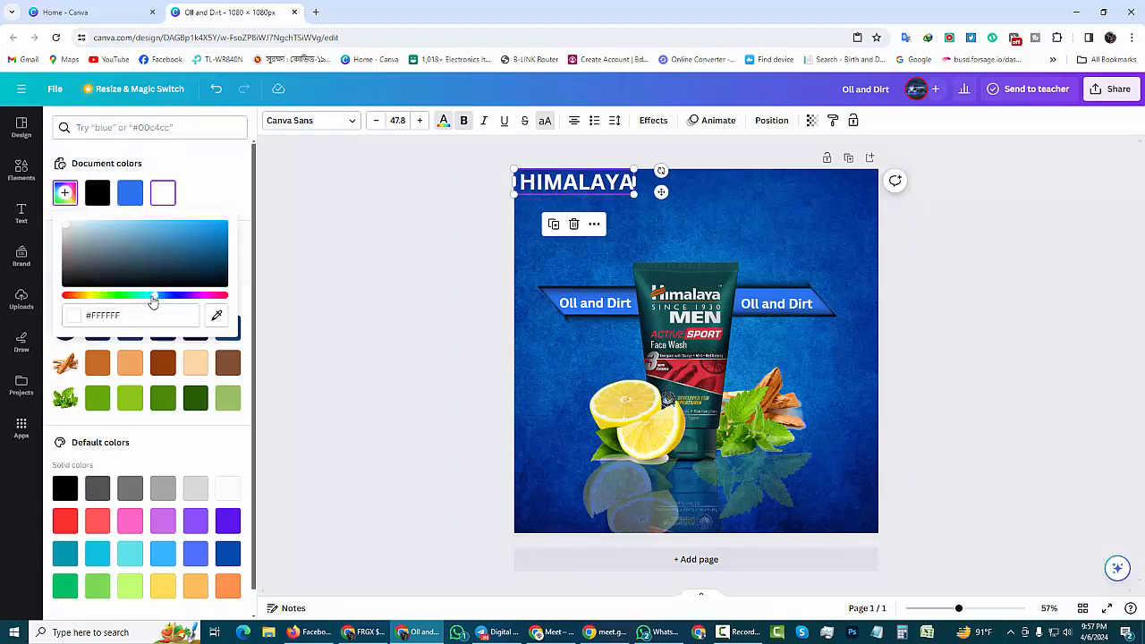
{"action": "left_click", "coordinate": [209, 227]}
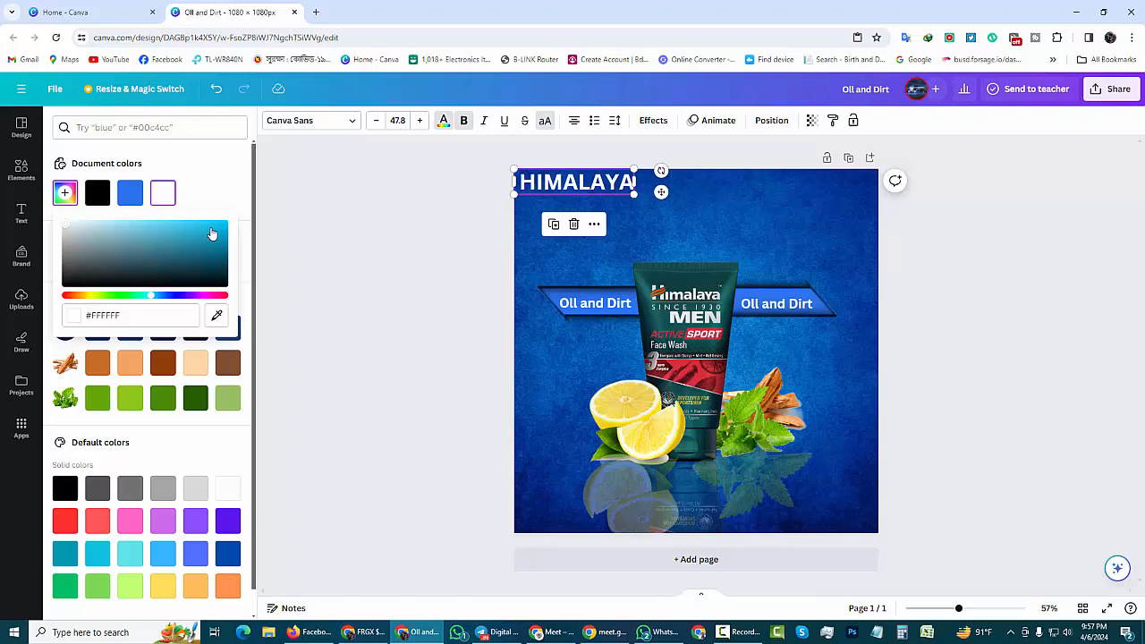
{"action": "left_click", "coordinate": [155, 297]}
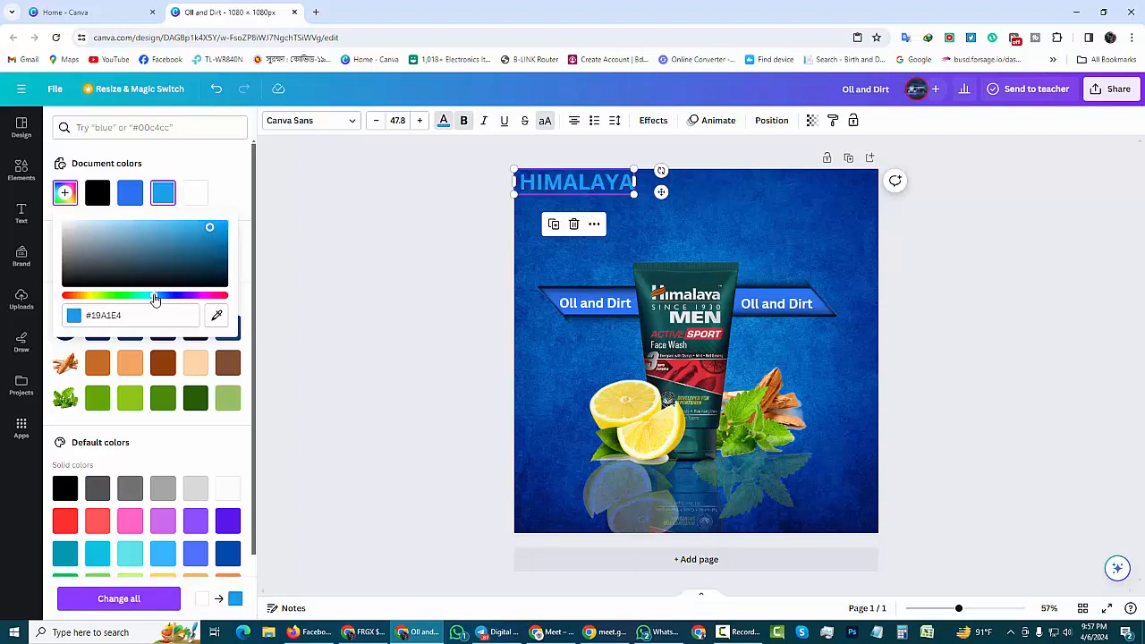
{"action": "left_click", "coordinate": [167, 296]}
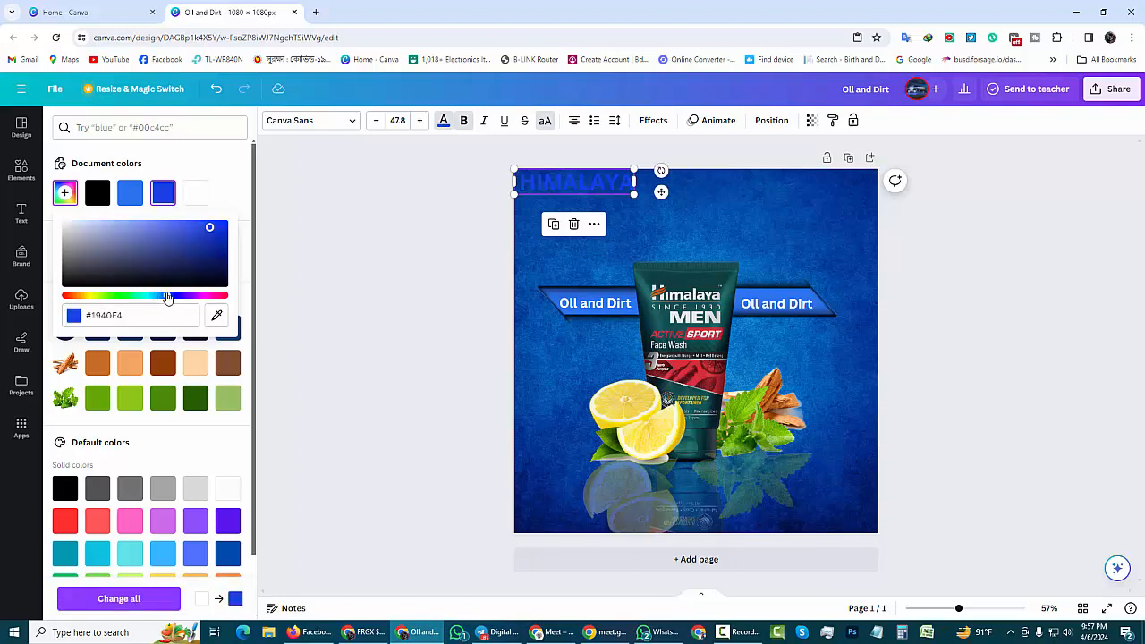
{"action": "left_click", "coordinate": [149, 296]}
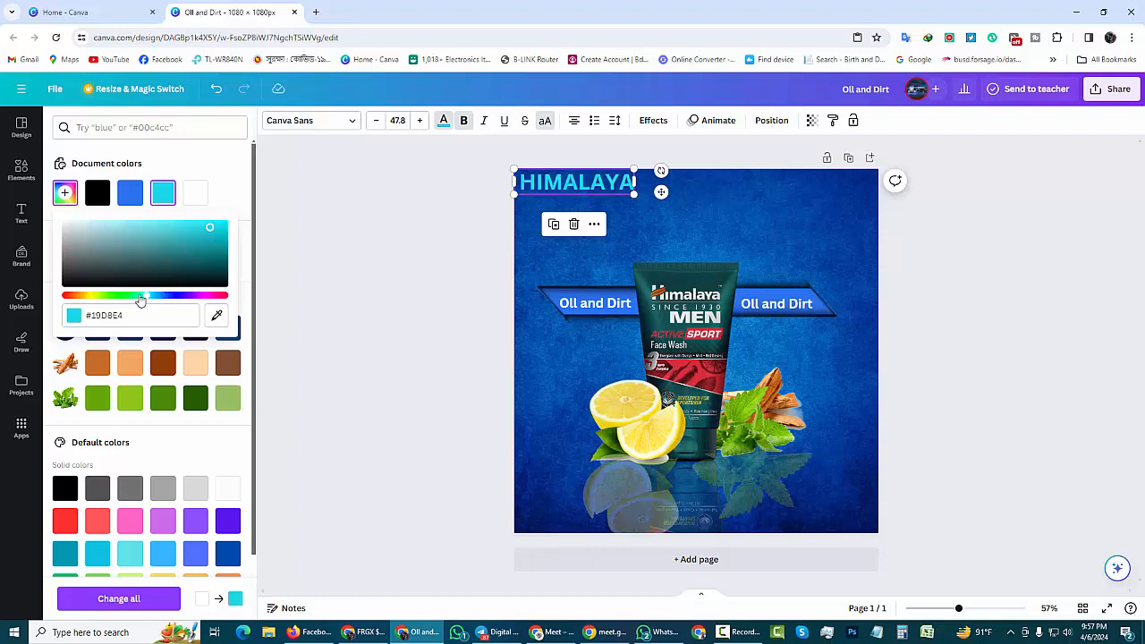
{"action": "left_click", "coordinate": [139, 296]}
{"action": "left_click", "coordinate": [168, 297]}
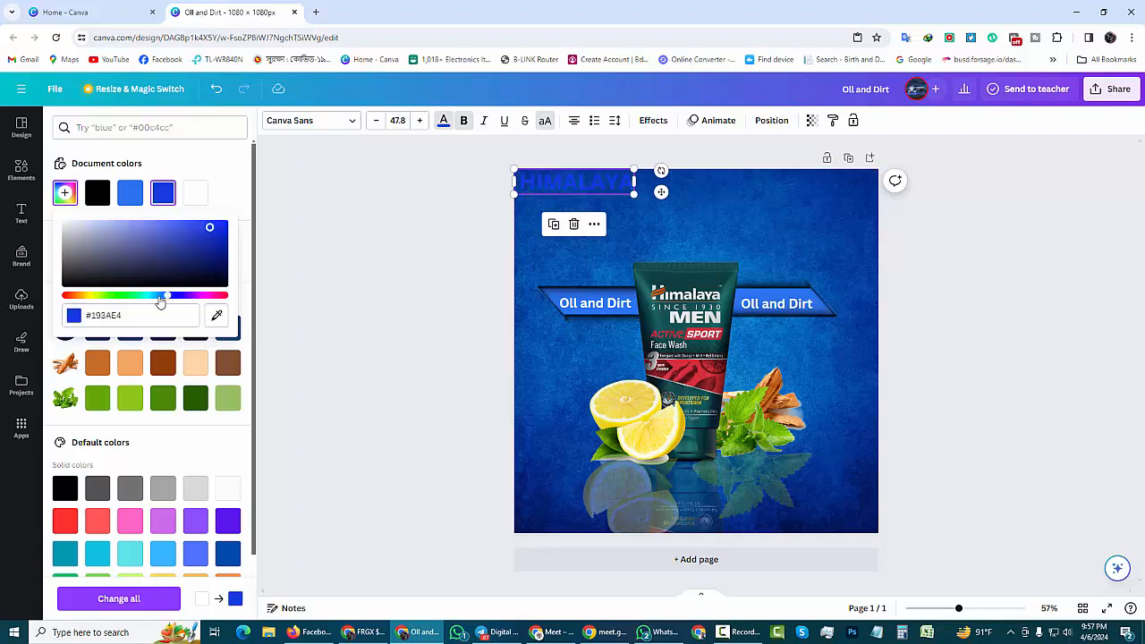
{"action": "left_click", "coordinate": [151, 297]}
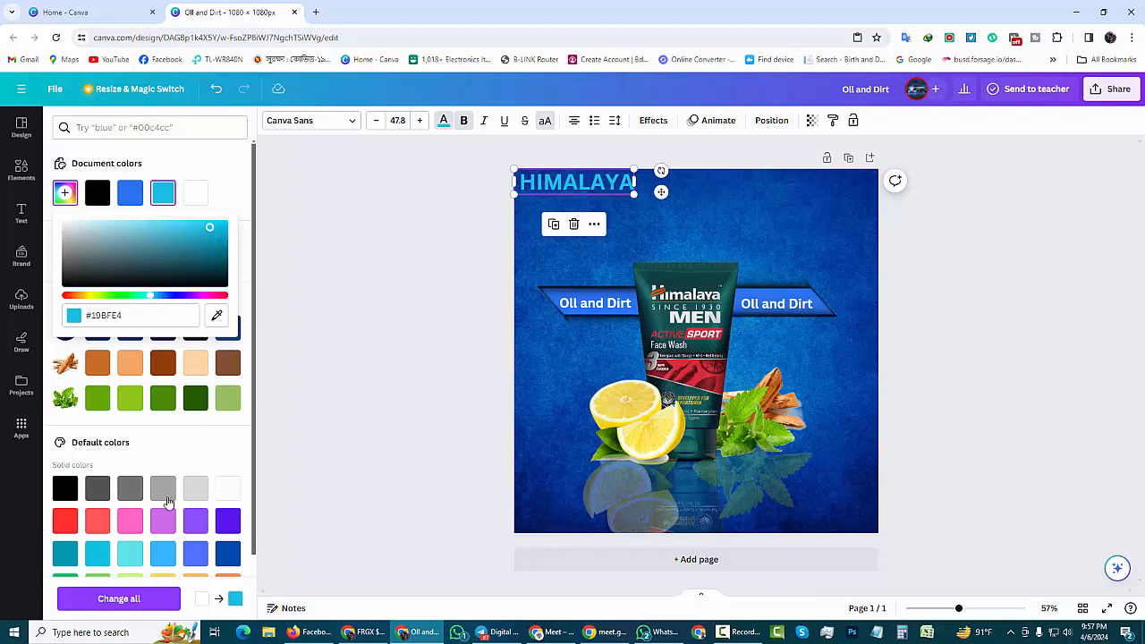
{"action": "left_click", "coordinate": [158, 554]}
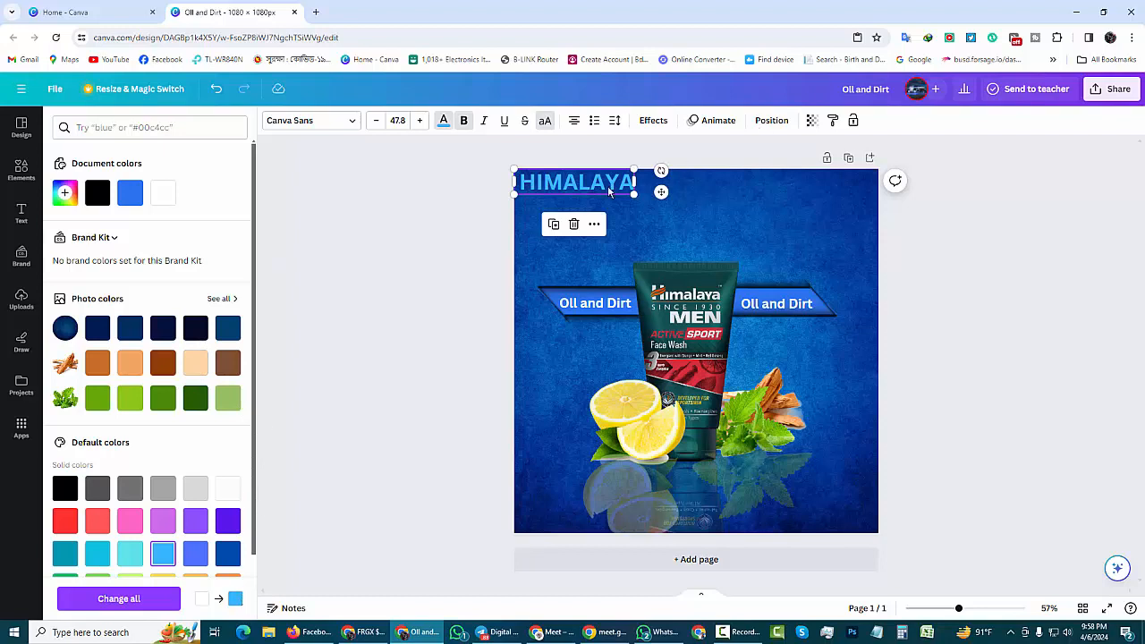
{"action": "left_click", "coordinate": [535, 258]}
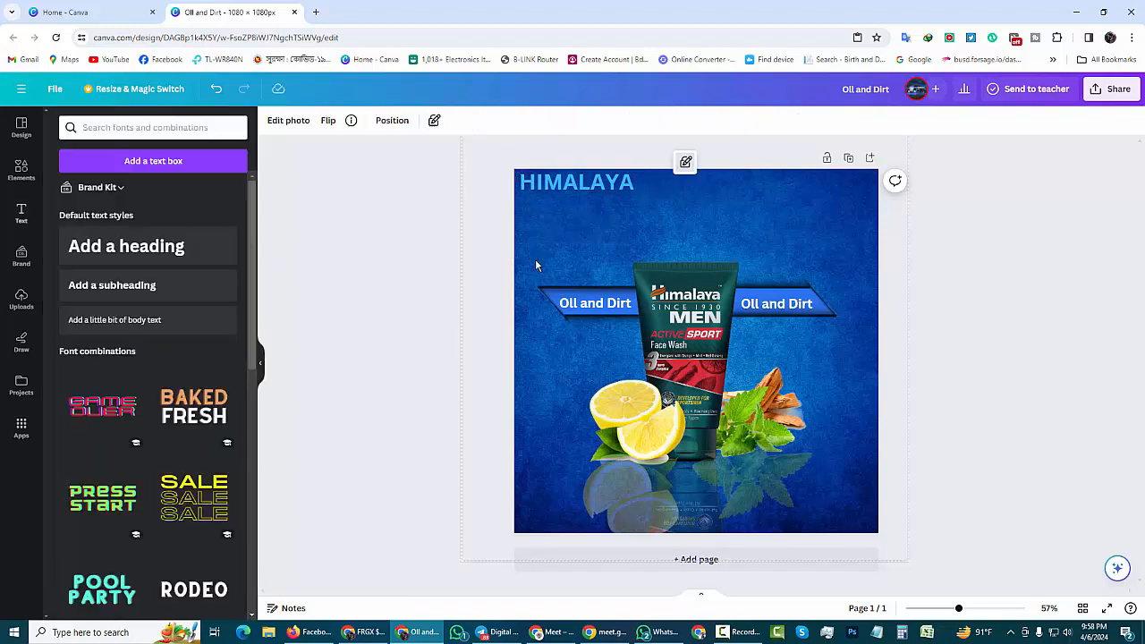
- Nudge the HIMALAYA heading eight small increments left toward the page edge
{"action": "left_click", "coordinate": [601, 185]}
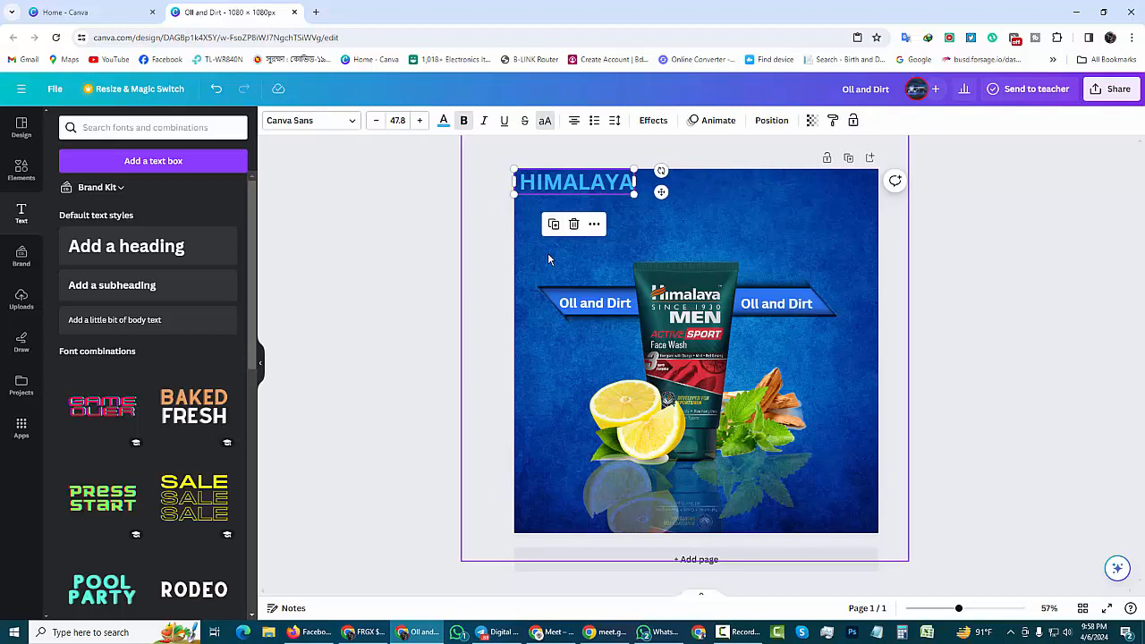
{"action": "key", "text": "Left"}
{"action": "key", "text": "Left"}
{"action": "key", "text": "Left"}
{"action": "key", "text": "Left"}
{"action": "key", "text": "Left"}
{"action": "key", "text": "Left"}
{"action": "key", "text": "Left"}
{"action": "key", "text": "Left"}
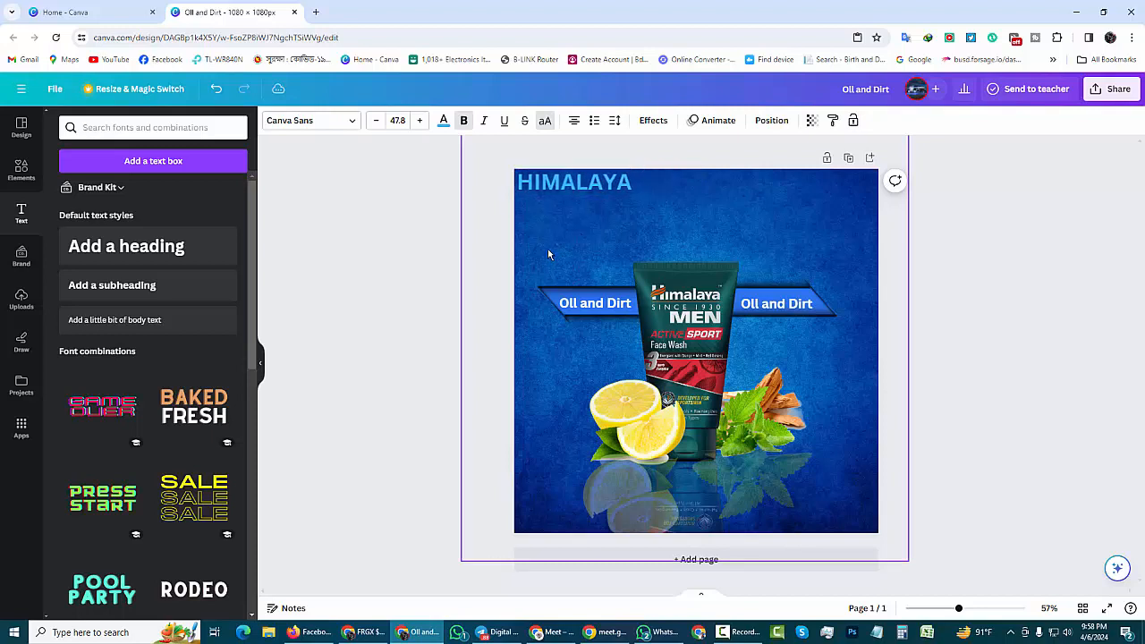
{"action": "left_click", "coordinate": [559, 225]}
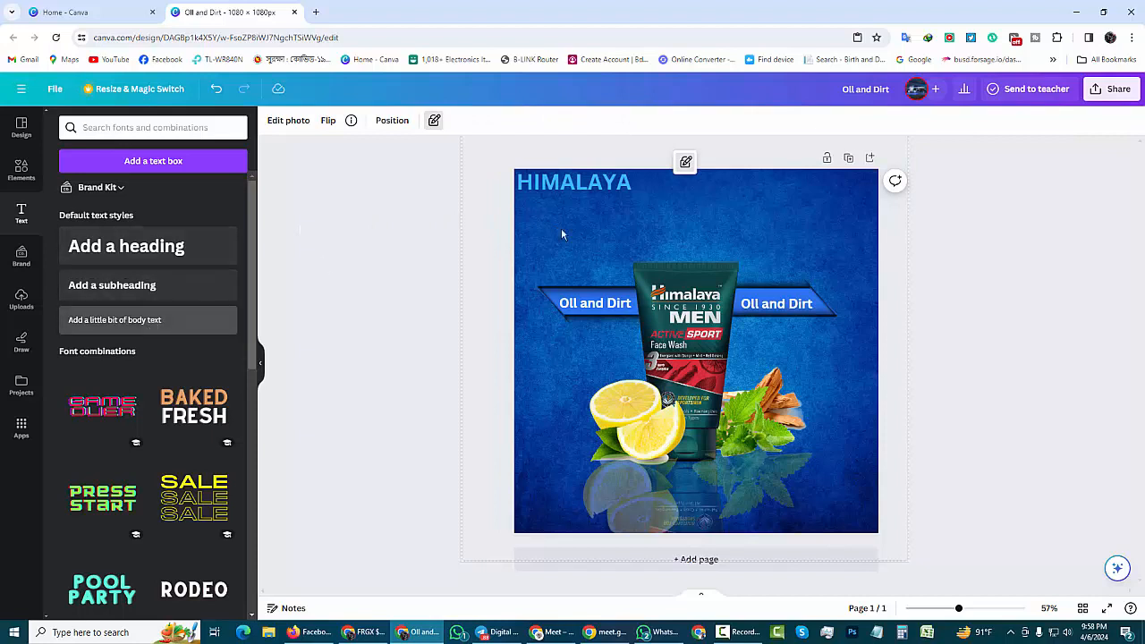
- Add a body text reading "SINCE 1930" below the HIMALAYA heading
{"action": "left_click", "coordinate": [152, 320]}
{"action": "left_click_drag", "start_coordinate": [706, 385], "coordinate": [618, 250]}
{"action": "key", "text": "ctrl+a"}
{"action": "key", "text": "BackSpace"}
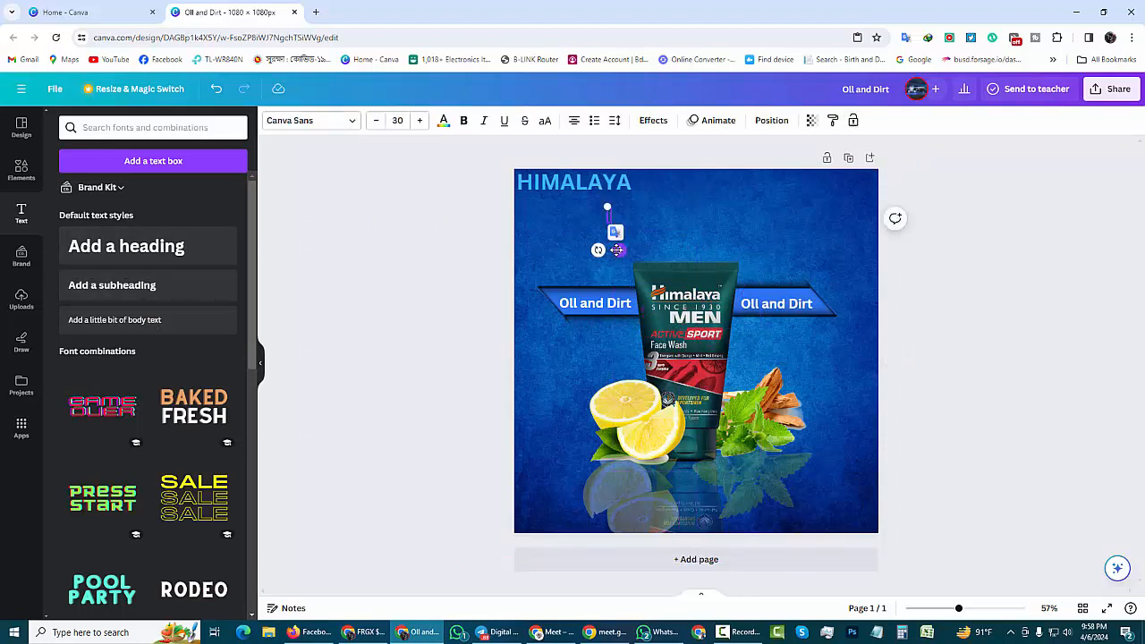
{"action": "type", "text": "O"}
{"action": "type", "text": "i"}
{"action": "type", "text": "NC"}
{"action": "type", "text": "E"}
{"action": "type", "text": " 19"}
{"action": "type", "text": "3"}
{"action": "type", "text": "0"}
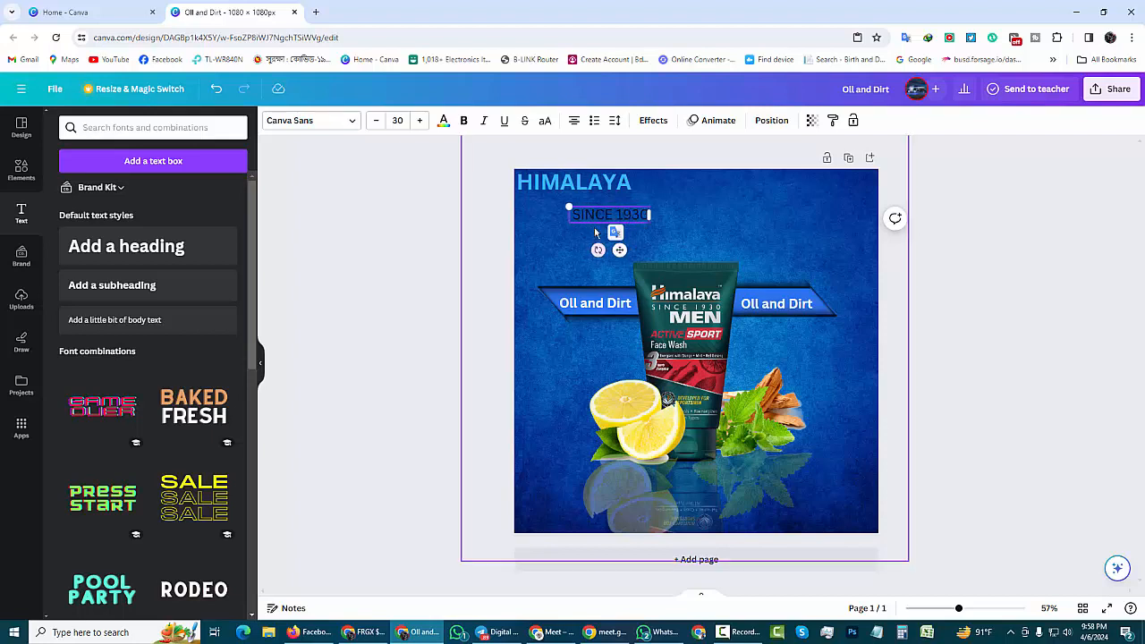
- Enlarge the "SINCE 1930" text to about size 31.6 and set its letter spacing to about 281
{"action": "left_click_drag", "start_coordinate": [567, 207], "coordinate": [563, 205]}
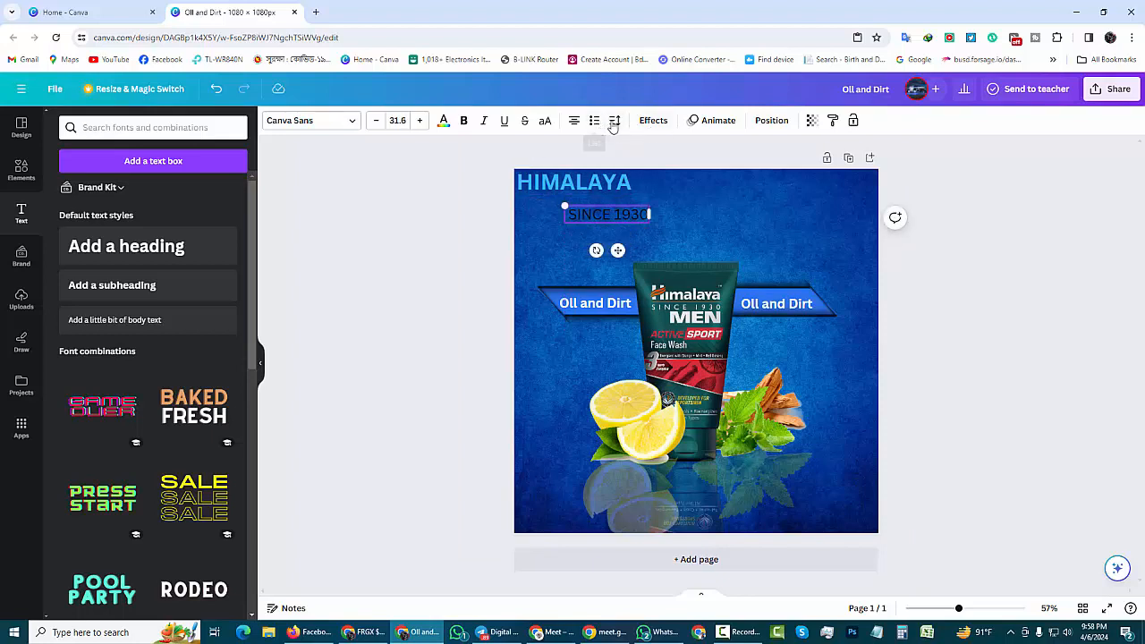
{"action": "left_click", "coordinate": [614, 121]}
{"action": "left_click_drag", "start_coordinate": [654, 172], "coordinate": [681, 173]}
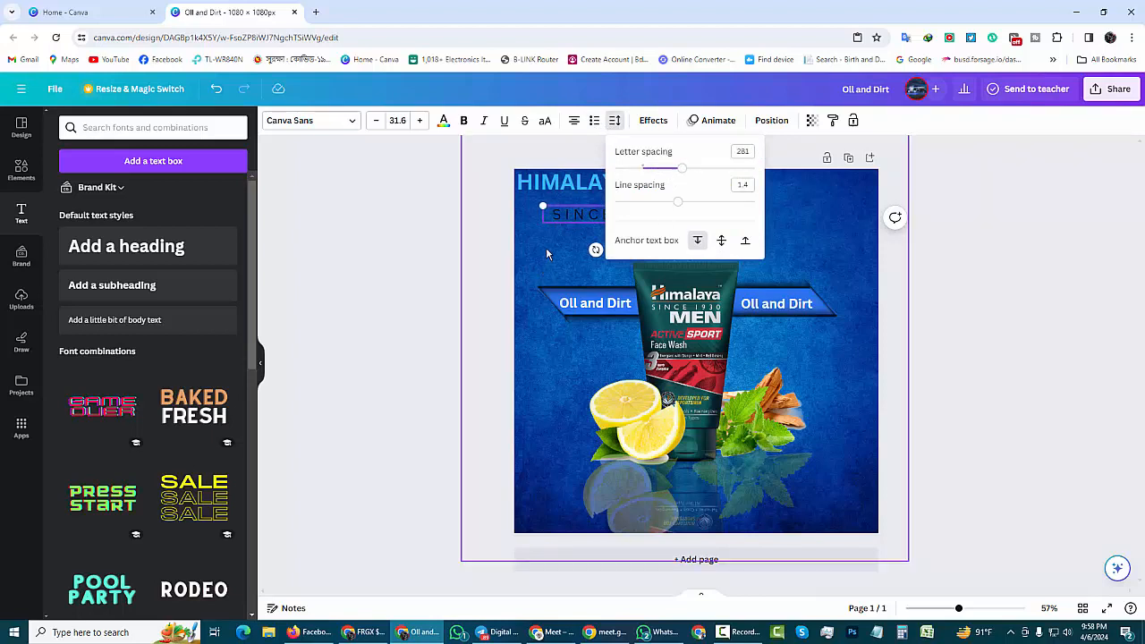
- Place the "SINCE 1930" text directly beneath the HIMALAYA heading, aligned with its left edge
{"action": "left_click", "coordinate": [577, 234]}
{"action": "left_click_drag", "start_coordinate": [593, 216], "coordinate": [568, 201]}
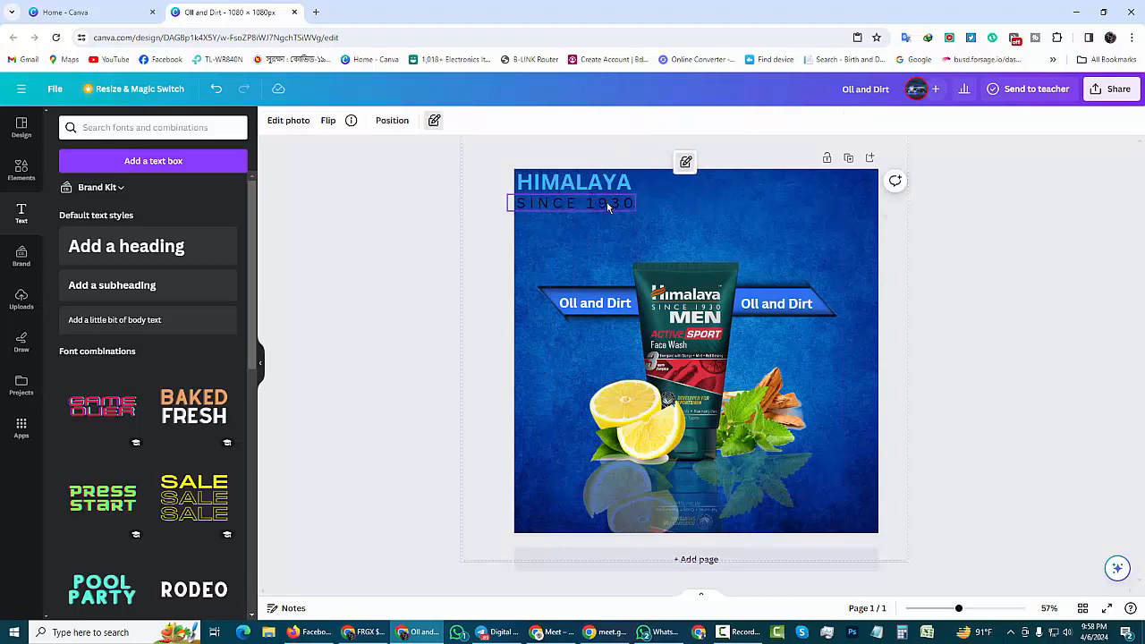
{"action": "left_click", "coordinate": [749, 228]}
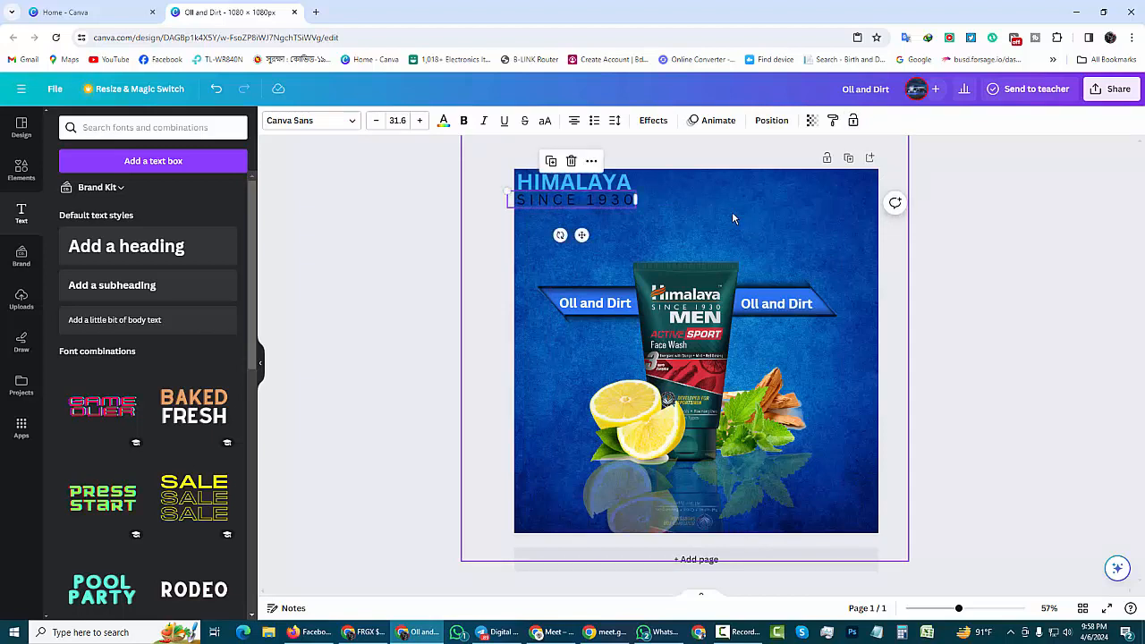
- Colour the "SINCE 1930" text yellow from the default solid colours
{"action": "left_click", "coordinate": [452, 130]}
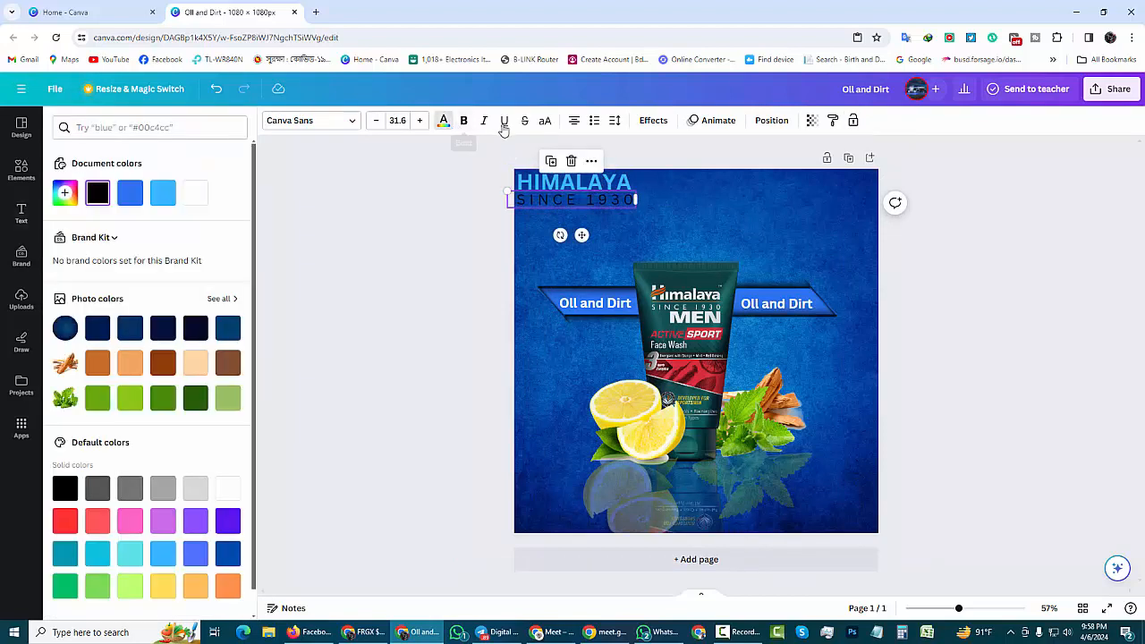
{"action": "left_click", "coordinate": [160, 586]}
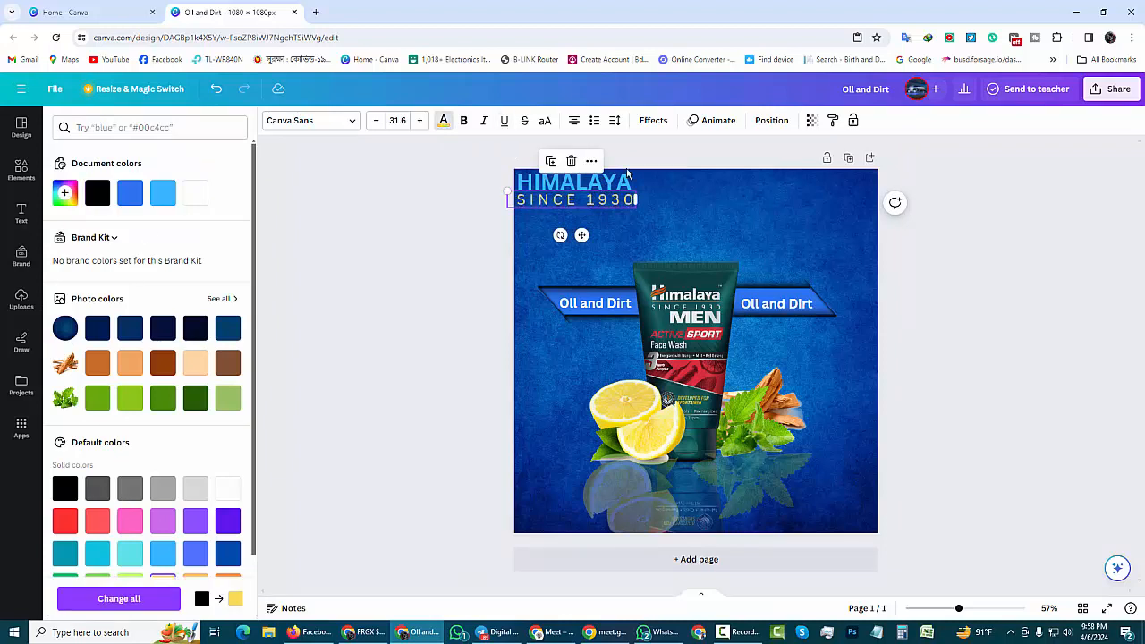
{"action": "left_click", "coordinate": [672, 214]}
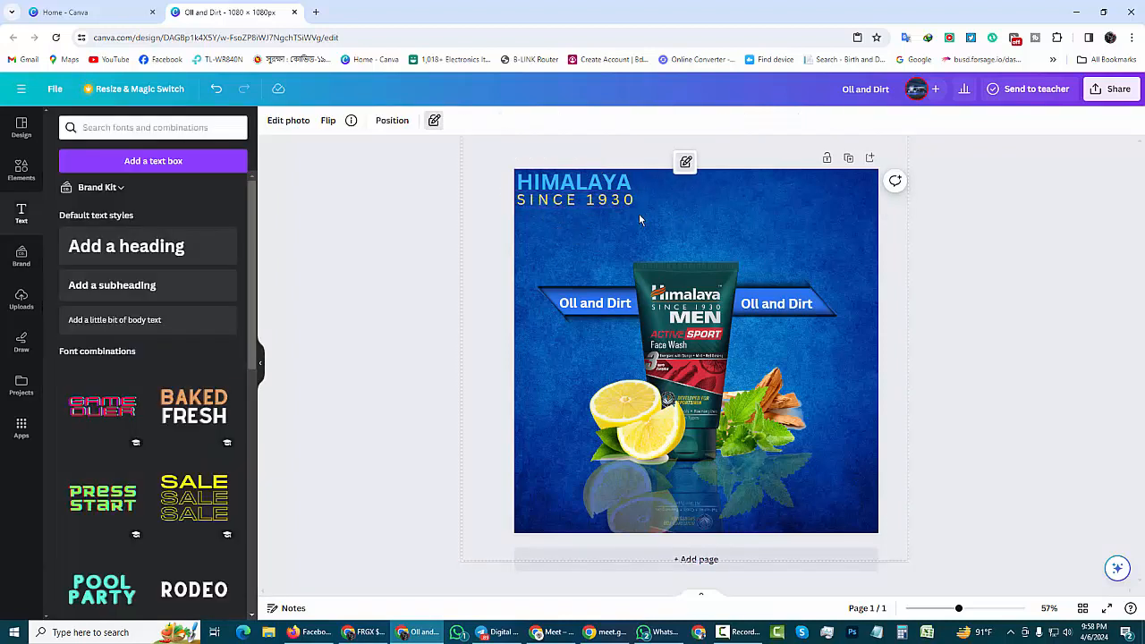
{"action": "left_click", "coordinate": [599, 200]}
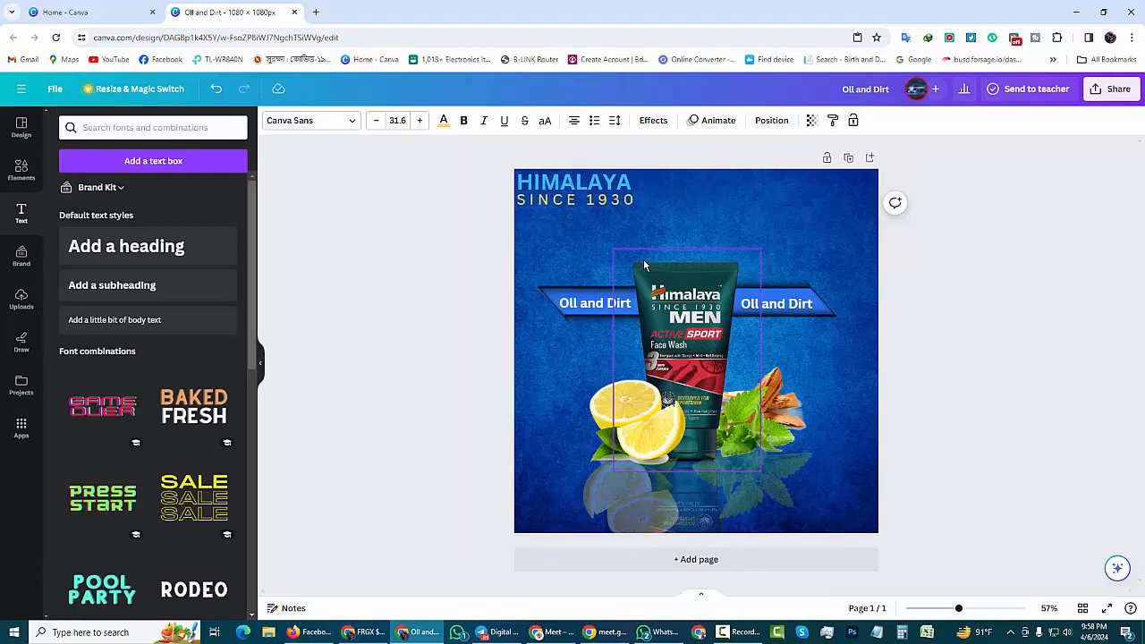
{"action": "left_click", "coordinate": [634, 200]}
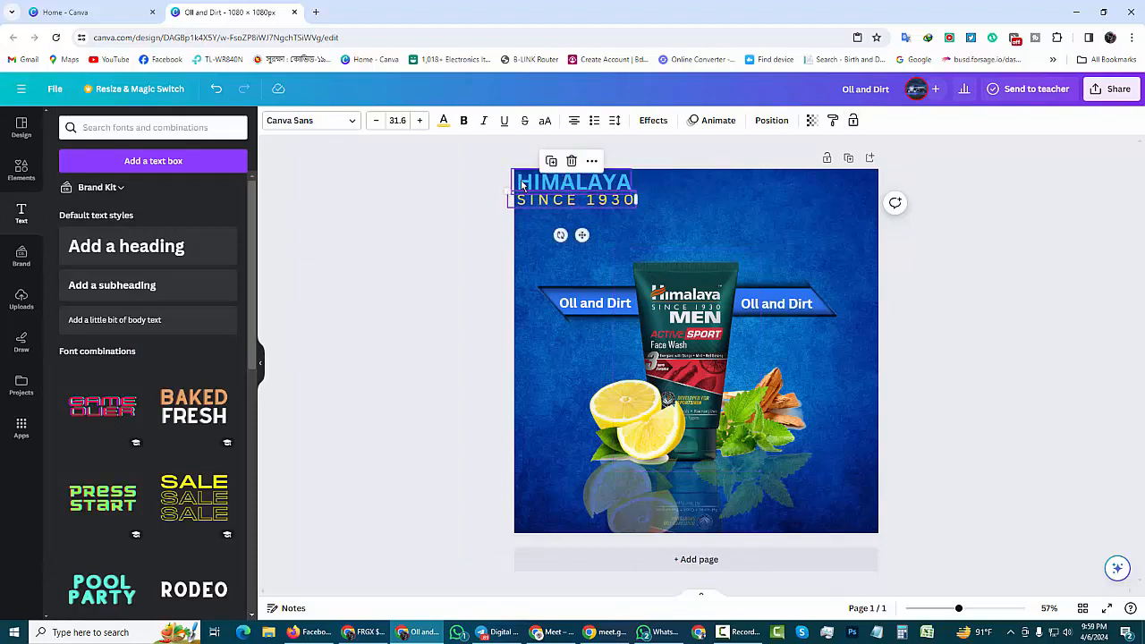
{"action": "left_click", "coordinate": [662, 206]}
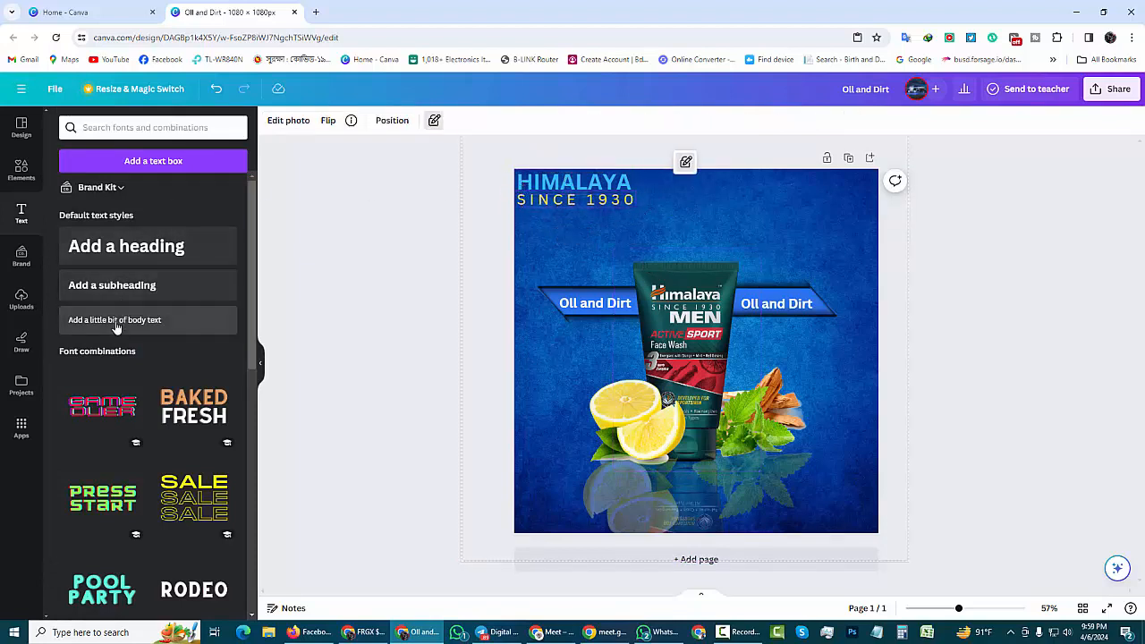
- Add a size 78 heading with the text "MEN"
{"action": "left_click", "coordinate": [116, 252]}
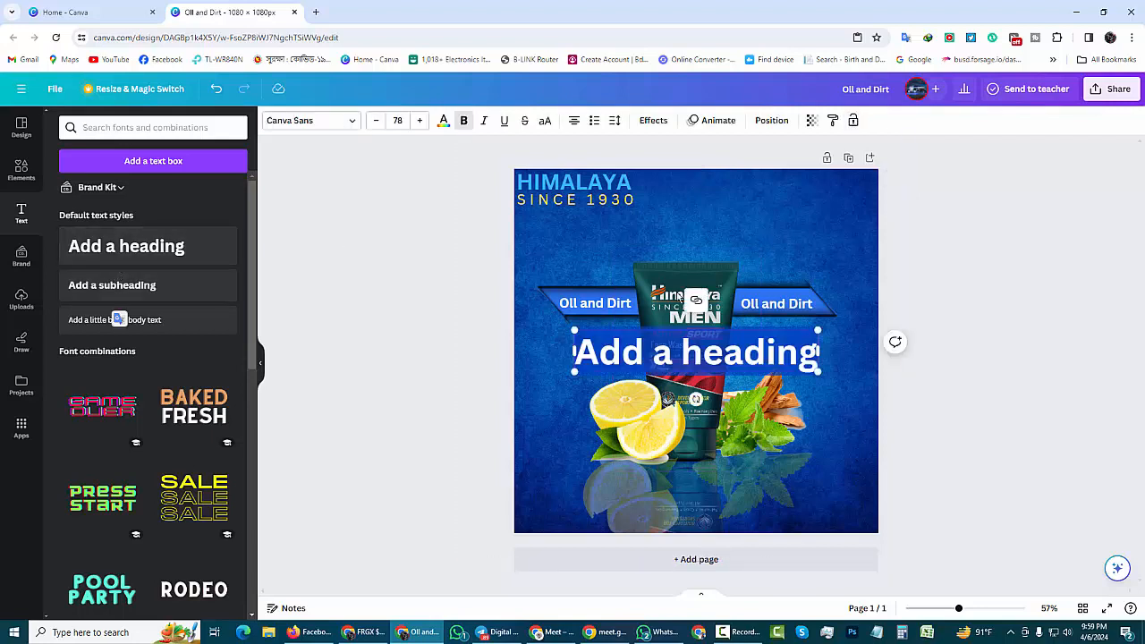
{"action": "key", "text": "Delete"}
{"action": "type", "text": "MEN"}
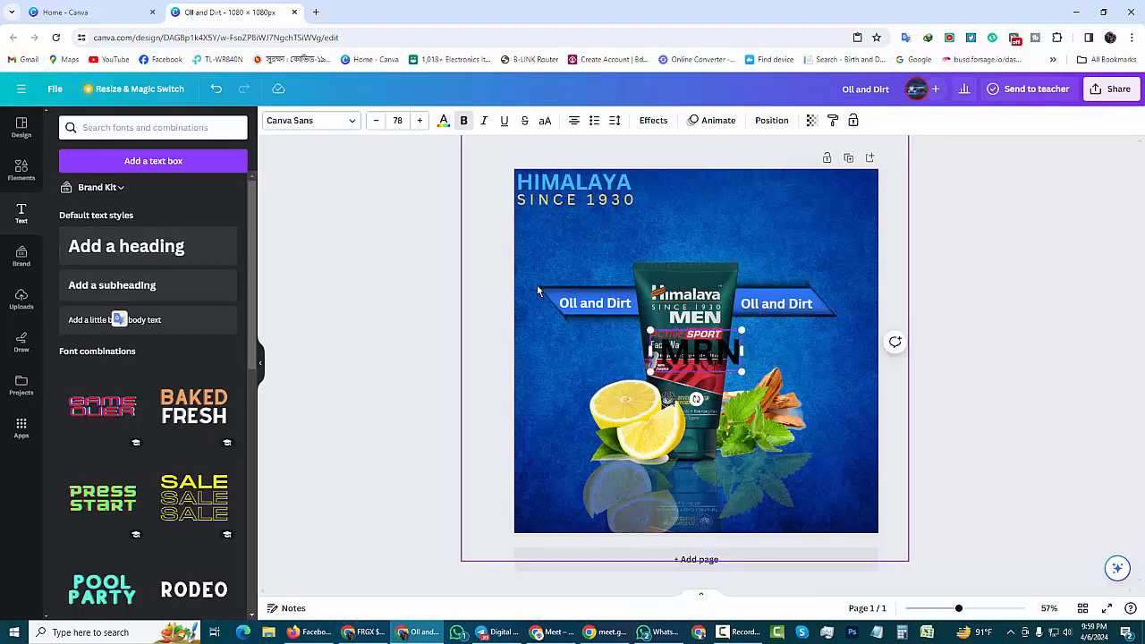
{"action": "key", "text": "BackSpace"}
{"action": "key", "text": "BackSpace"}
{"action": "type", "text": "EN"}
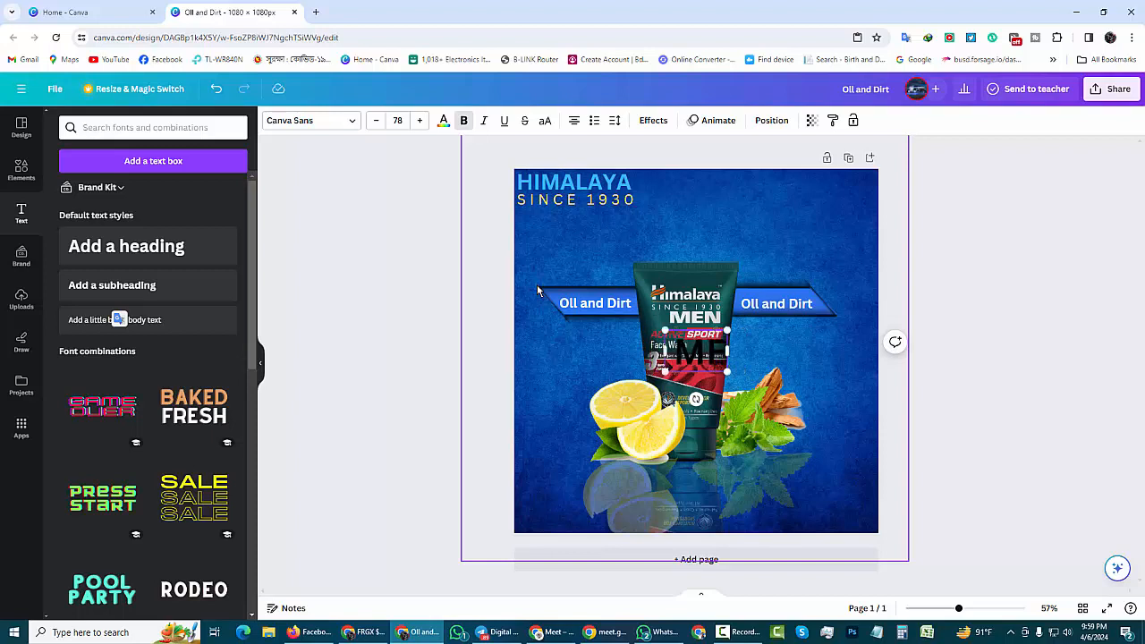
{"action": "left_click", "coordinate": [562, 364]}
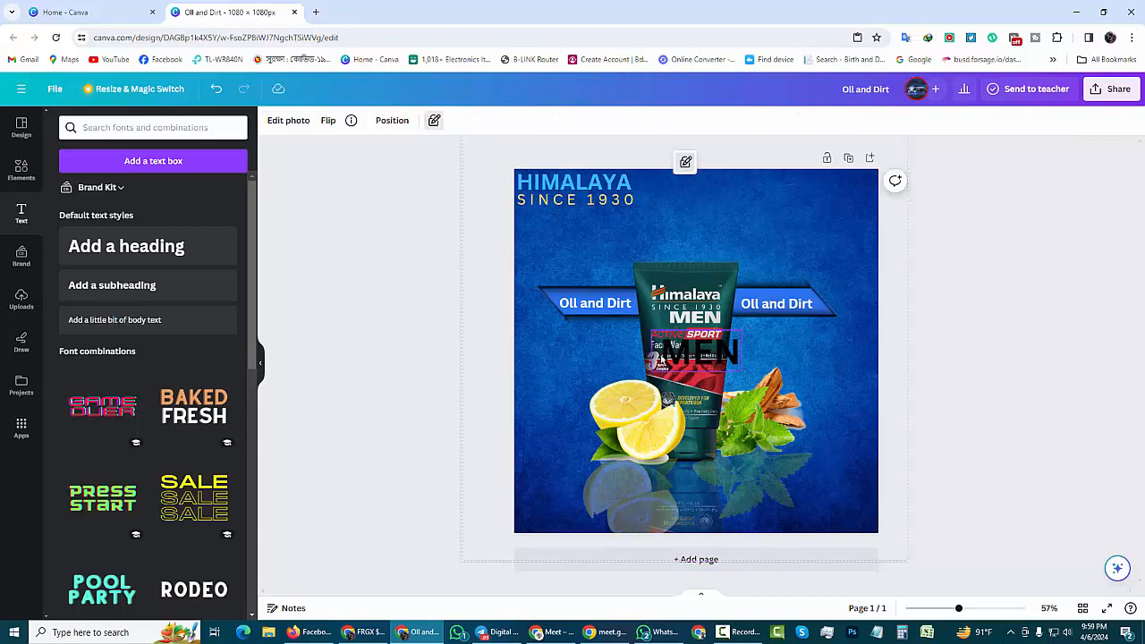
- Place the MEN heading directly under "SINCE 1930" at the page's left edge
{"action": "left_click", "coordinate": [681, 355]}
{"action": "left_click_drag", "start_coordinate": [681, 356], "coordinate": [534, 222]}
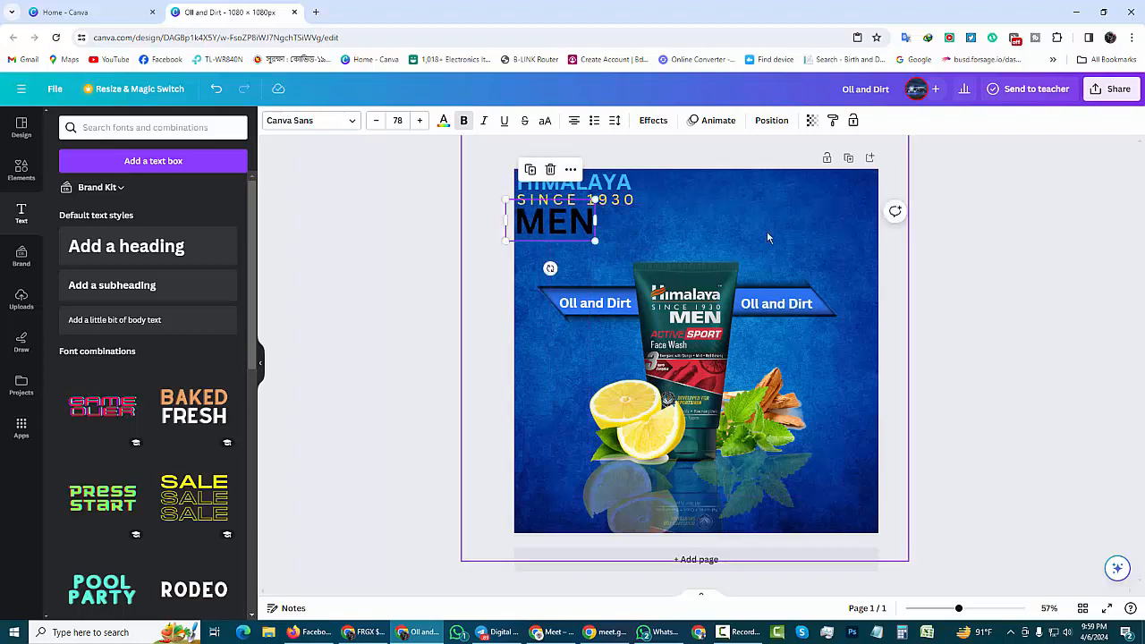
{"action": "left_click", "coordinate": [739, 202]}
- Colour the MEN heading light blue #38b6ff to match the HIMALAYA heading
{"action": "left_click", "coordinate": [555, 222]}
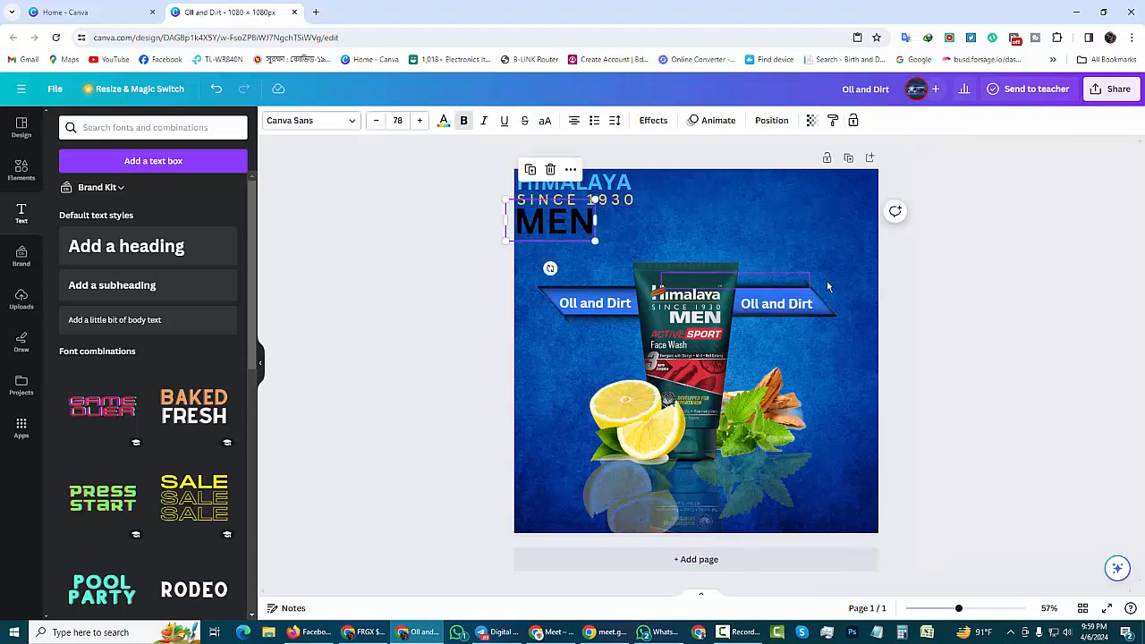
{"action": "left_click", "coordinate": [582, 226]}
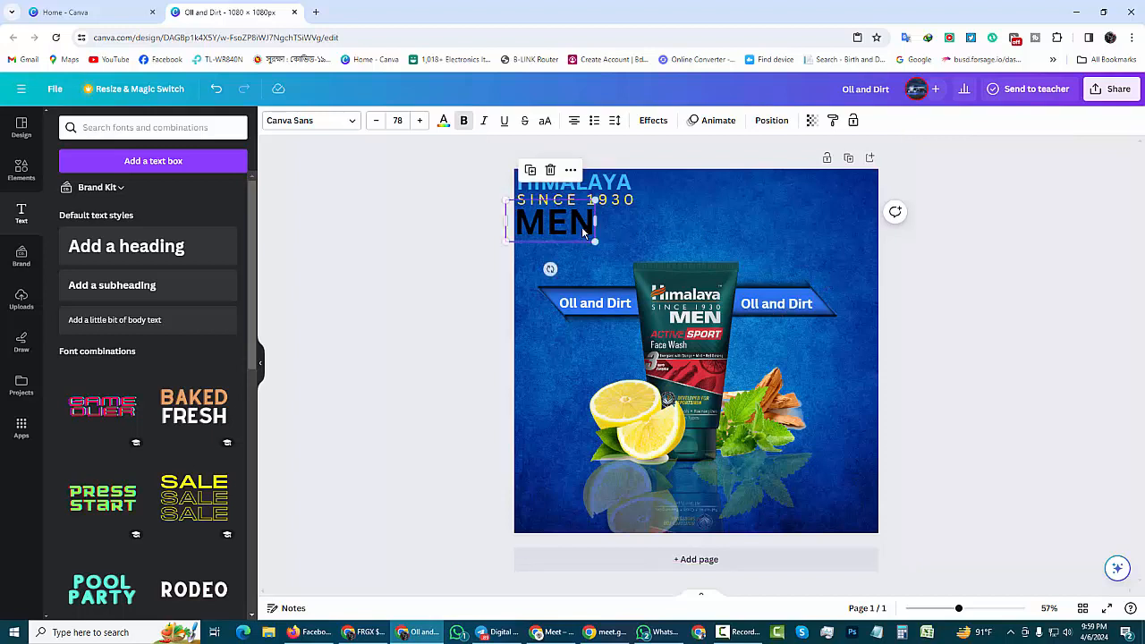
{"action": "left_click", "coordinate": [442, 125]}
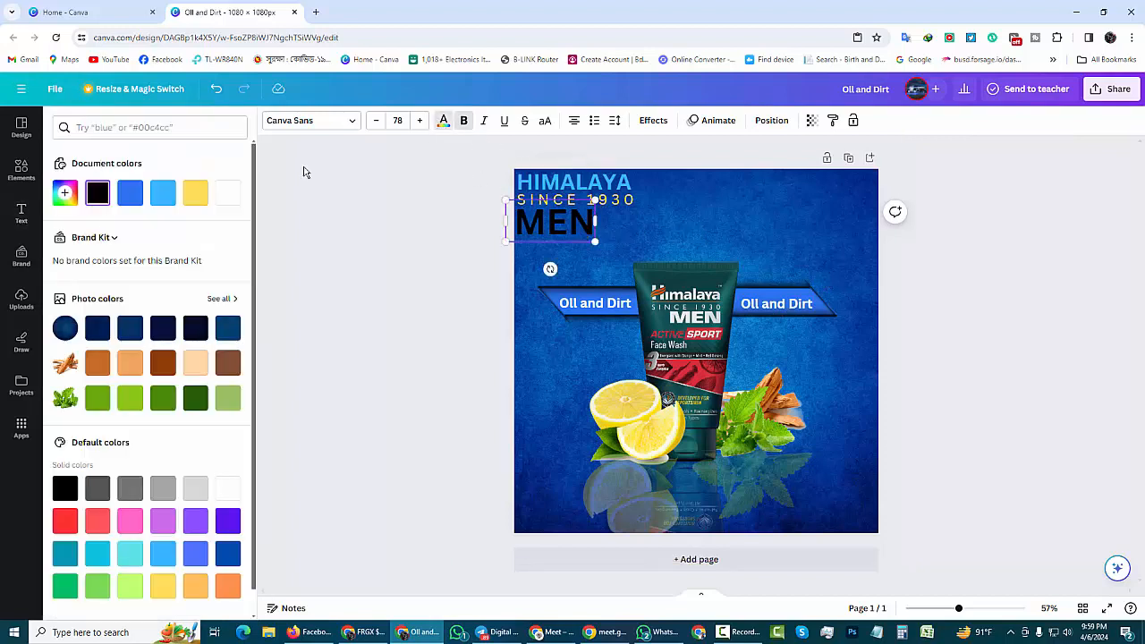
{"action": "left_click", "coordinate": [163, 193]}
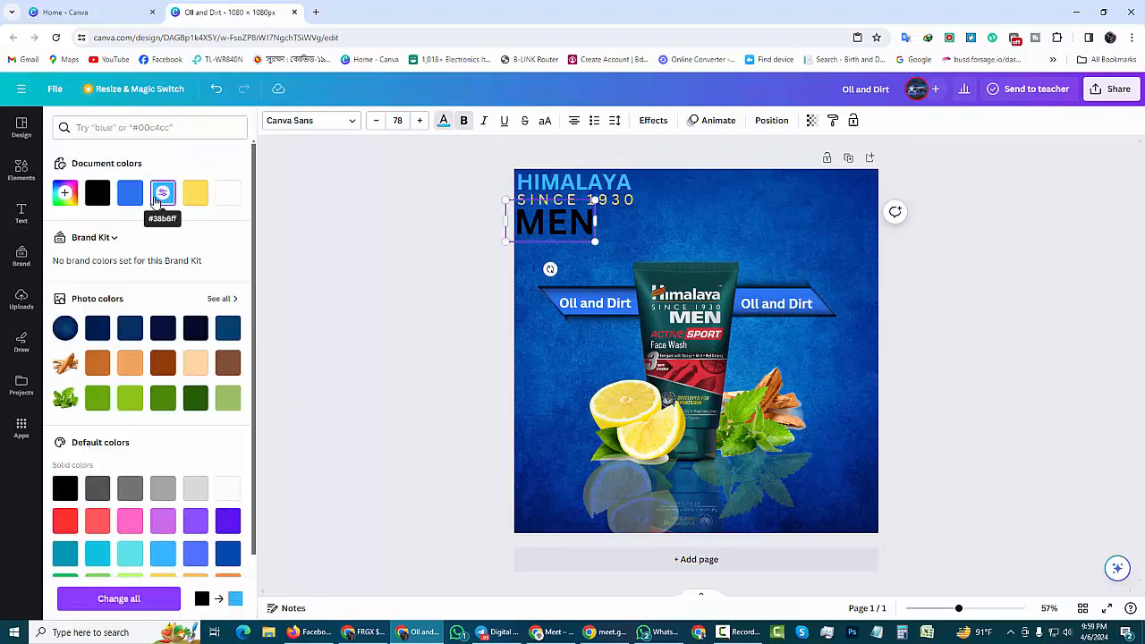
{"action": "left_click", "coordinate": [527, 369]}
{"action": "left_click", "coordinate": [553, 222]}
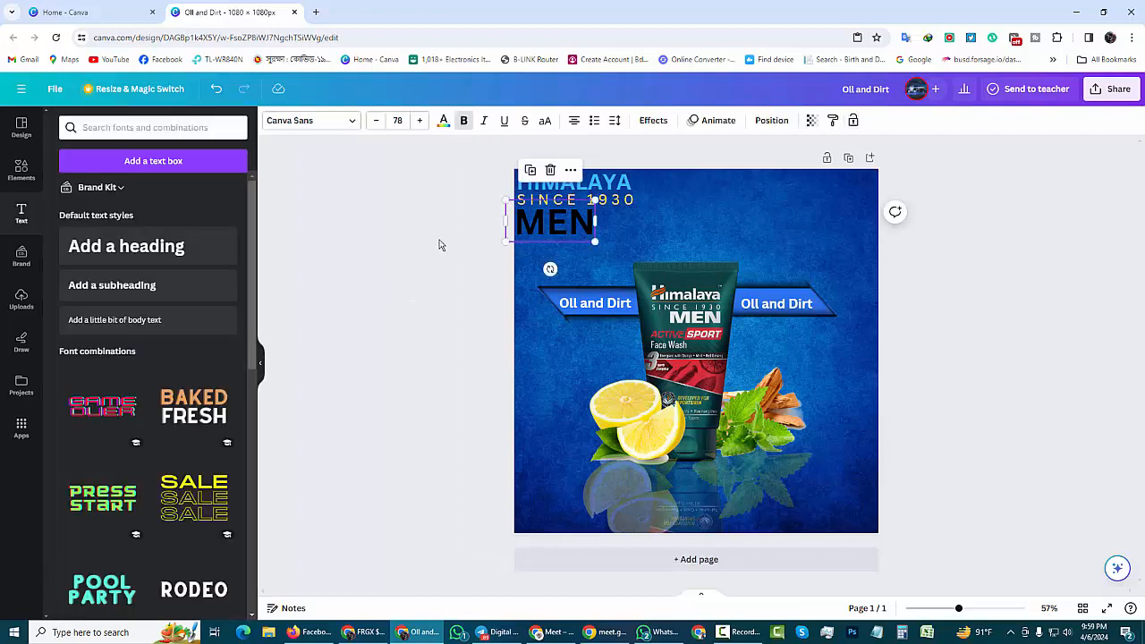
{"action": "left_click", "coordinate": [442, 121]}
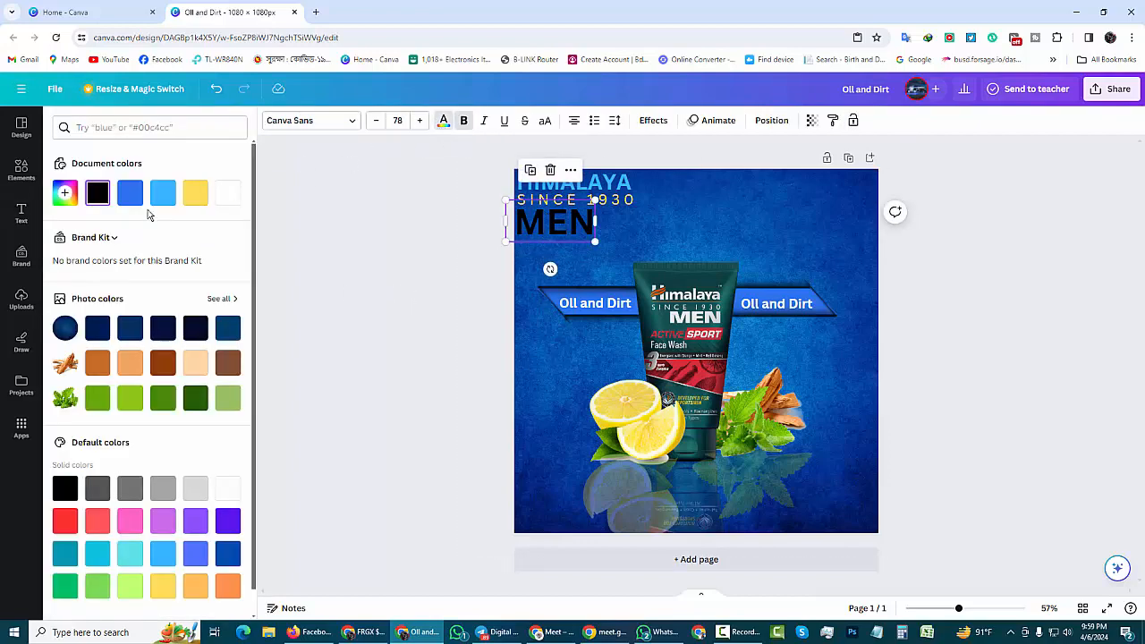
{"action": "left_click", "coordinate": [163, 193]}
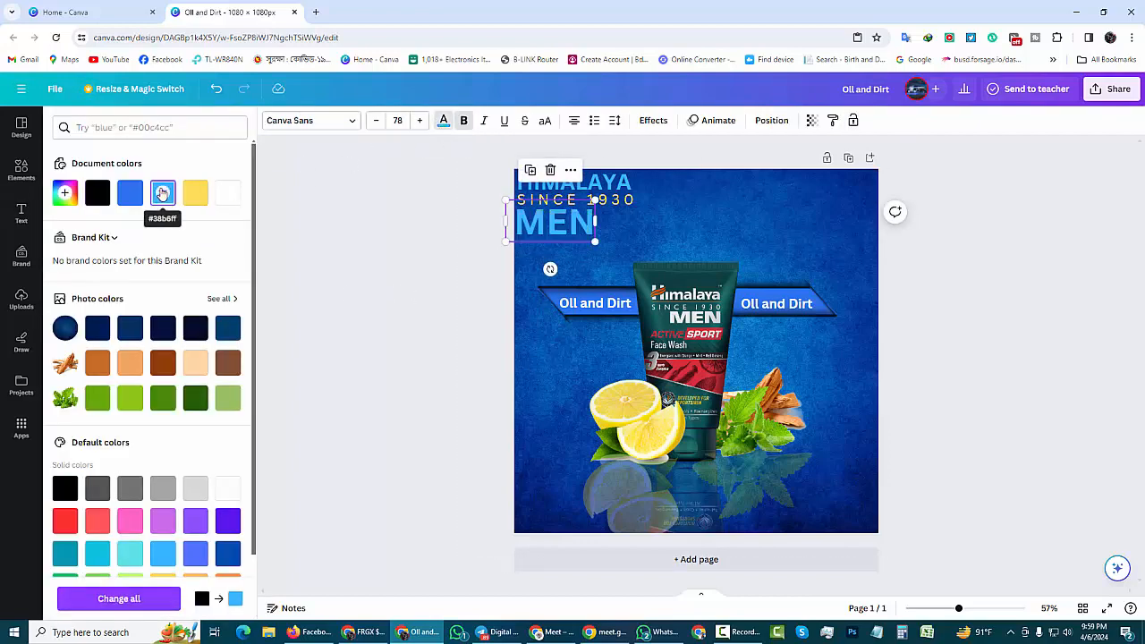
{"action": "left_click", "coordinate": [639, 215]}
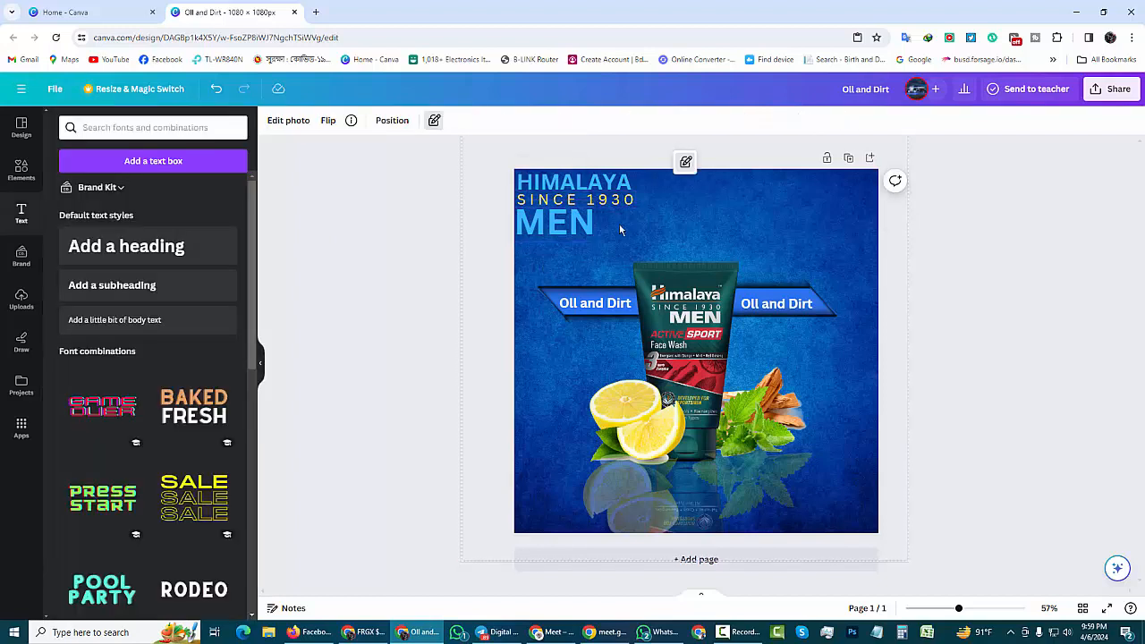
{"action": "left_click", "coordinate": [539, 233]}
{"action": "left_click", "coordinate": [371, 278]}
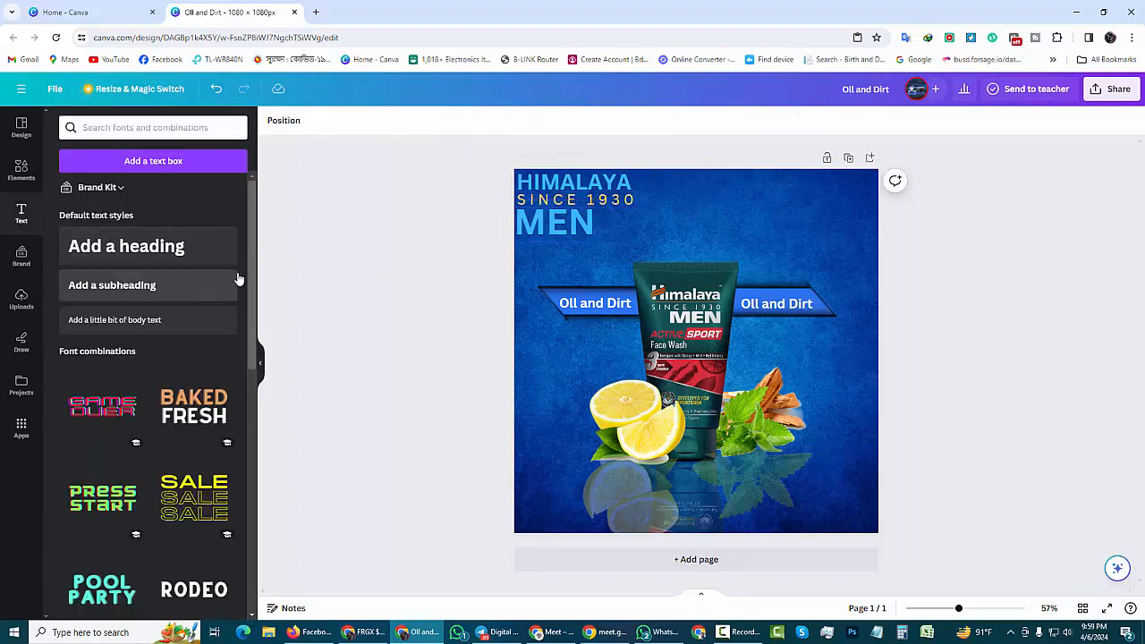
- Add a plain solid line from the shapes library and place it beside MEN, level with the base of the letters
{"action": "left_click", "coordinate": [27, 179]}
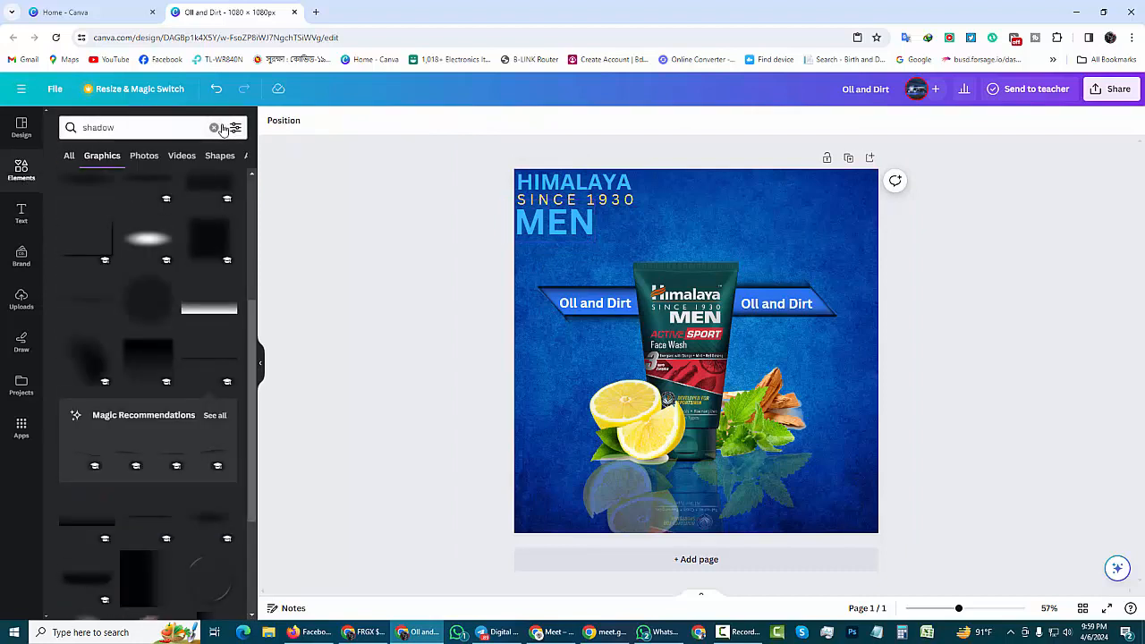
{"action": "left_click", "coordinate": [214, 128]}
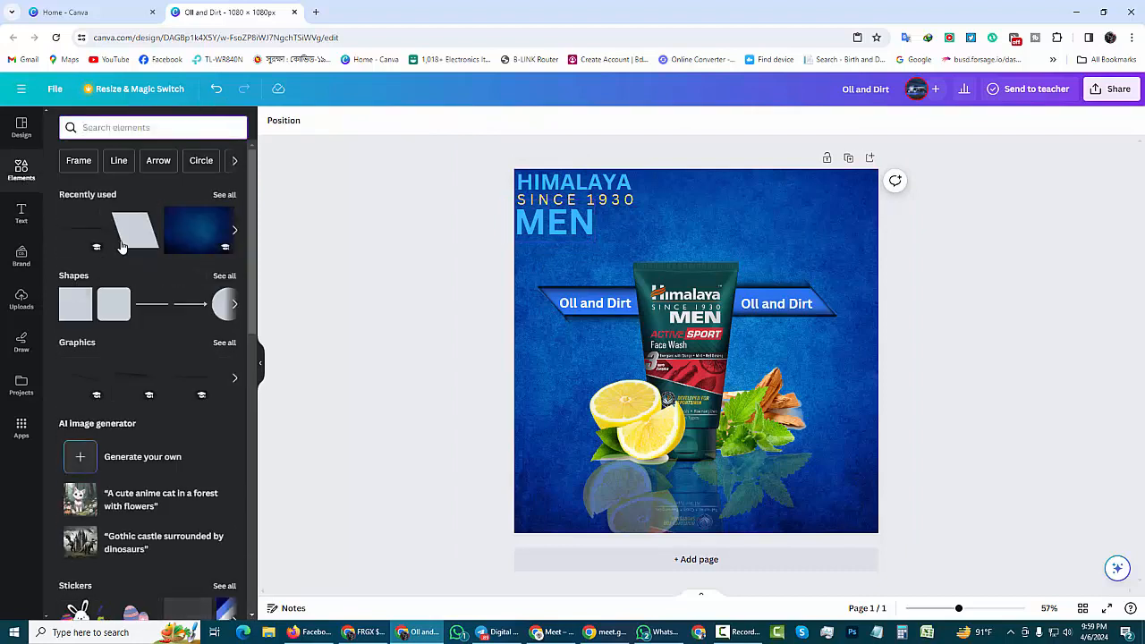
{"action": "left_click", "coordinate": [224, 278]}
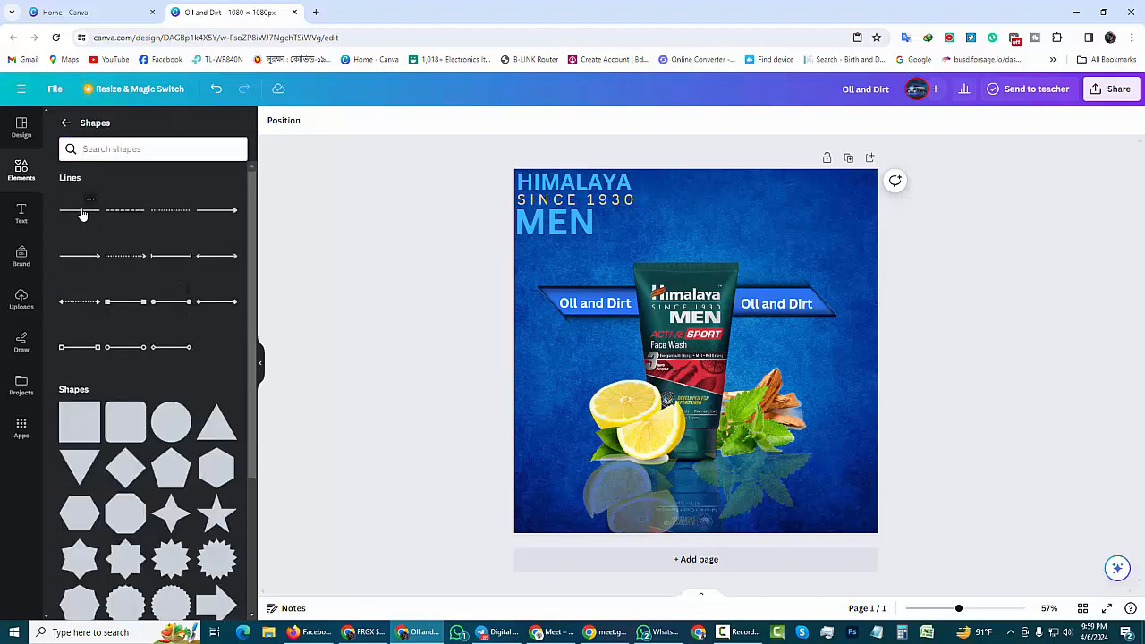
{"action": "left_click_drag", "start_coordinate": [73, 212], "coordinate": [601, 252]}
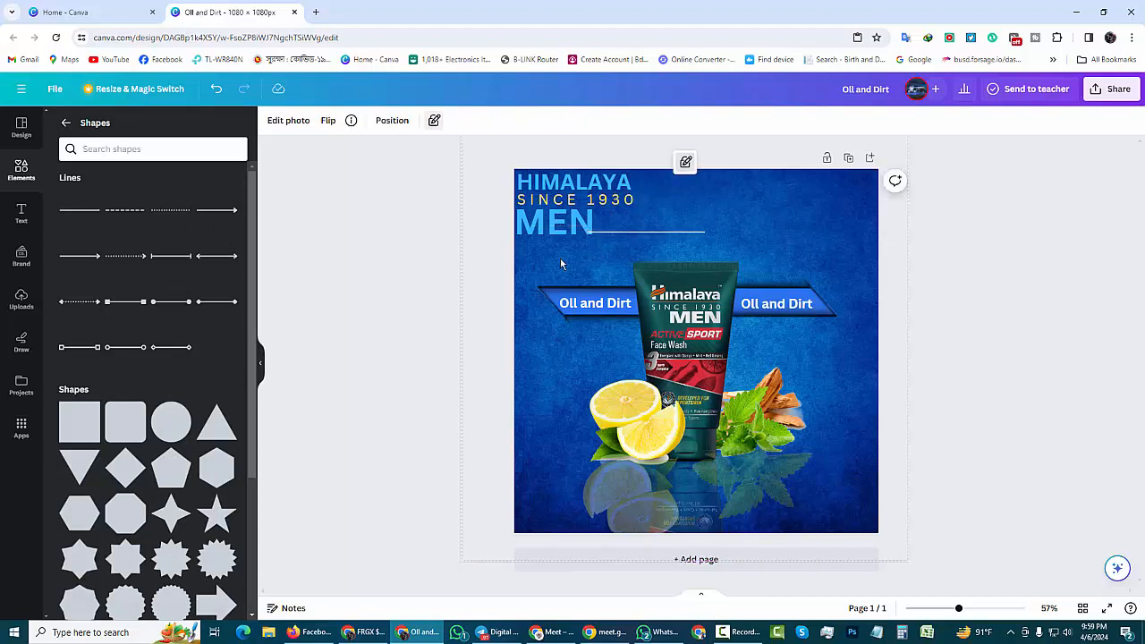
{"action": "left_click", "coordinate": [620, 232]}
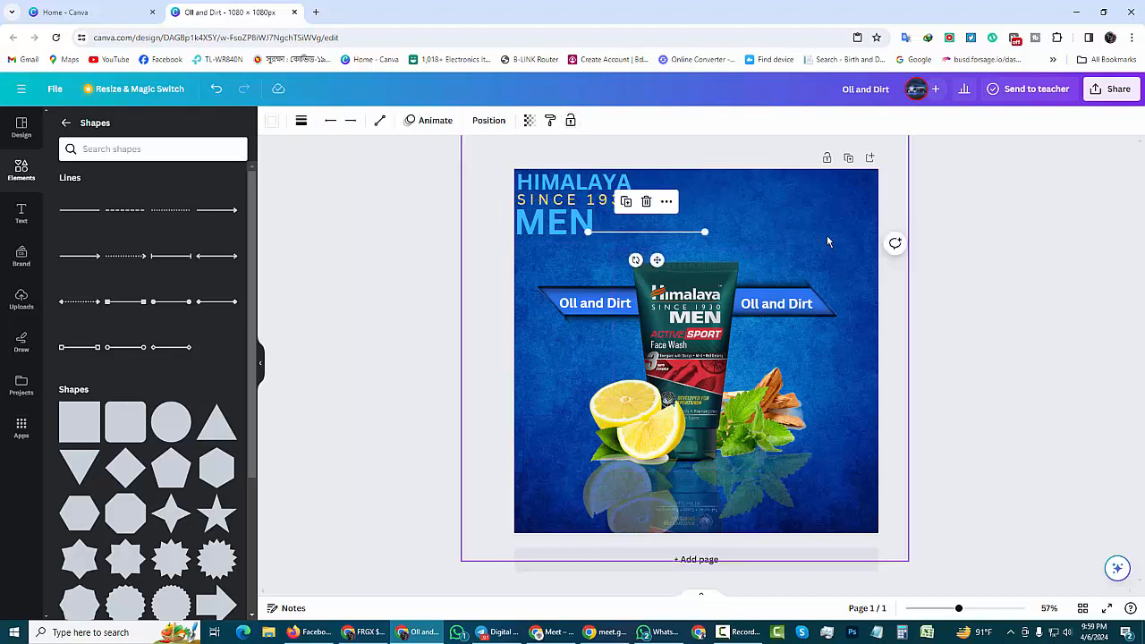
{"action": "key", "text": "Down"}
{"action": "key", "text": "Down"}
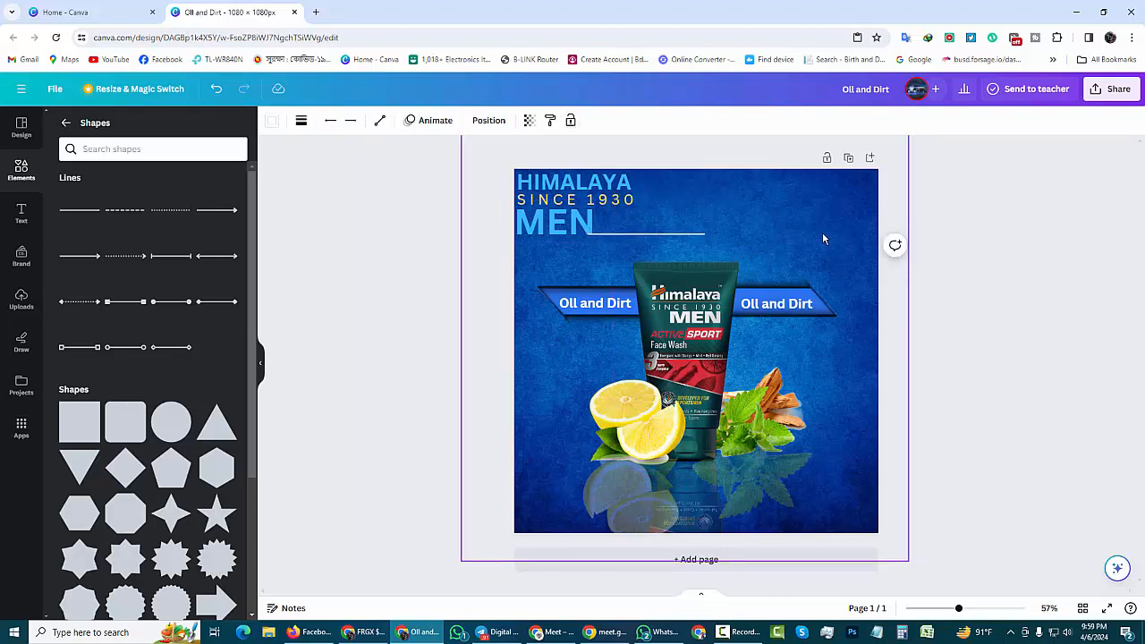
{"action": "left_click", "coordinate": [605, 256]}
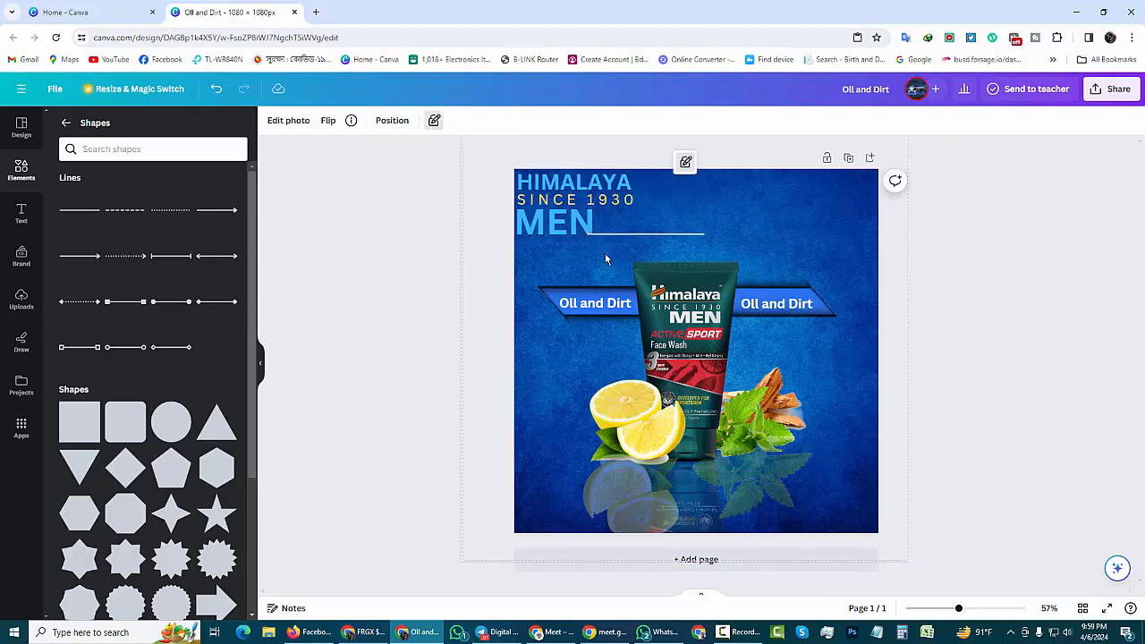
- Colour the line beside MEN light blue from the default solid colours
{"action": "left_click", "coordinate": [602, 232]}
{"action": "left_click", "coordinate": [272, 120]}
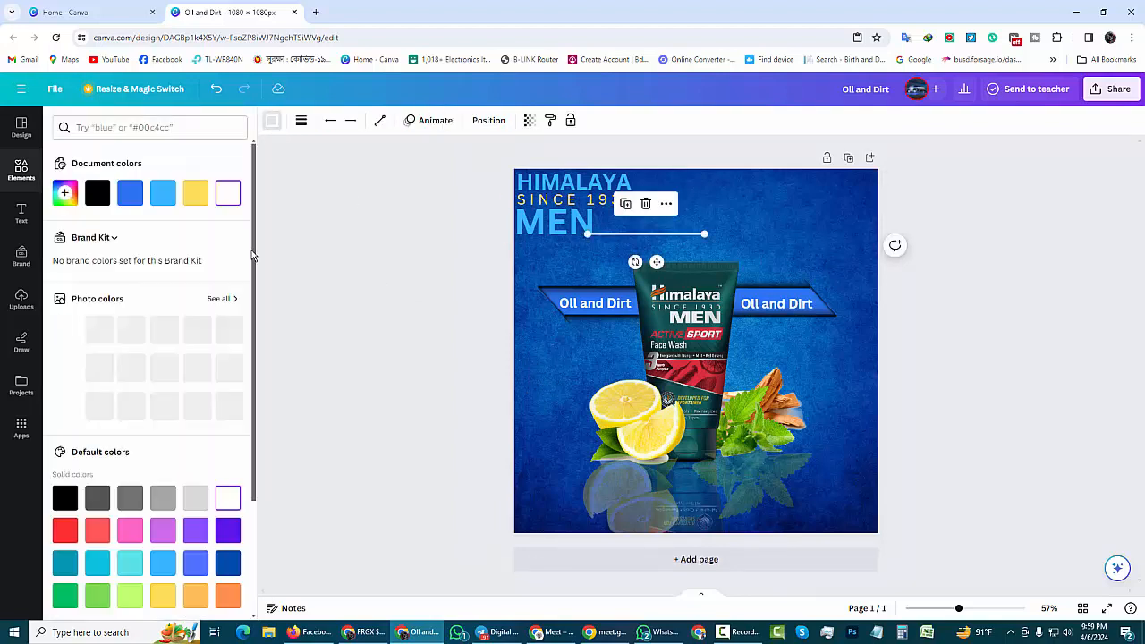
{"action": "left_click", "coordinate": [163, 555]}
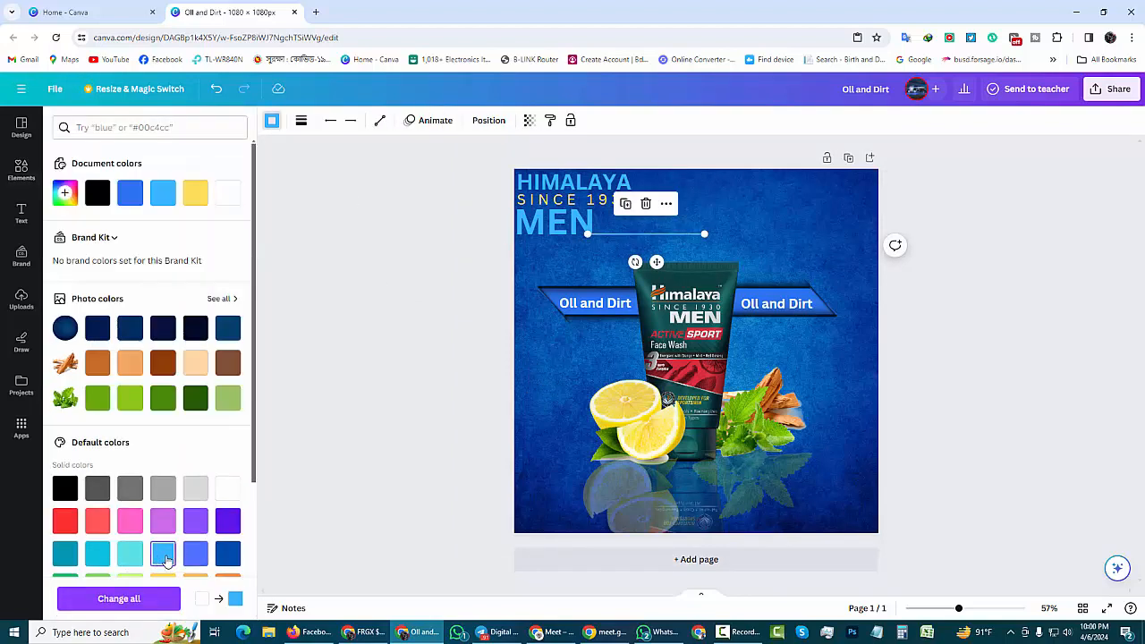
{"action": "left_click", "coordinate": [542, 371]}
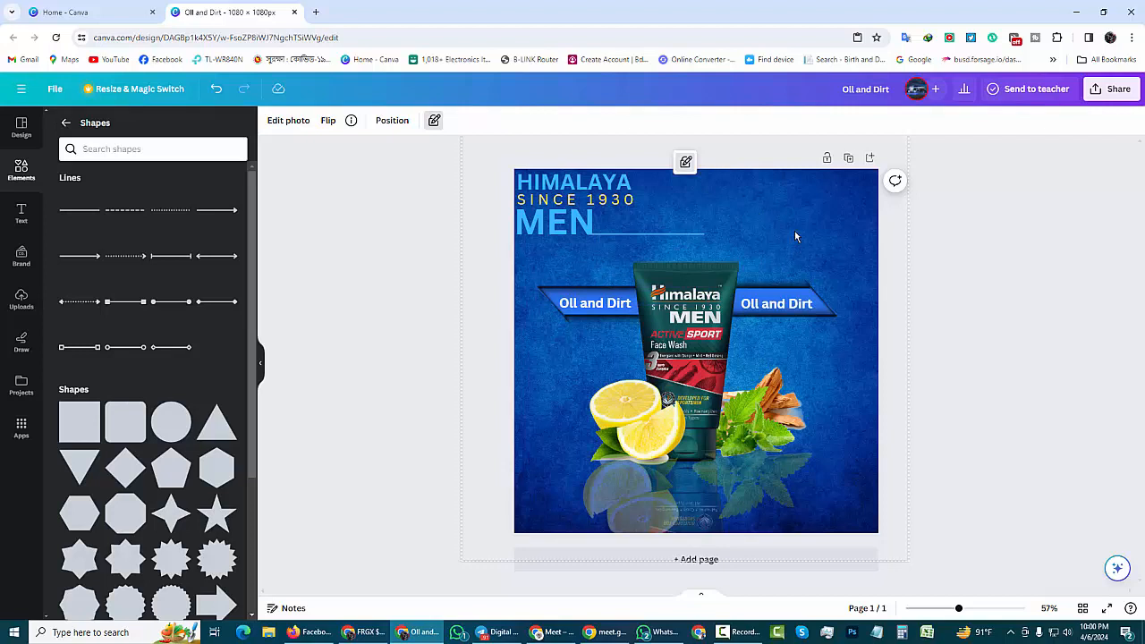
- Add a heading with the text "Order Now" and switch it to uppercase
{"action": "left_click", "coordinate": [23, 214]}
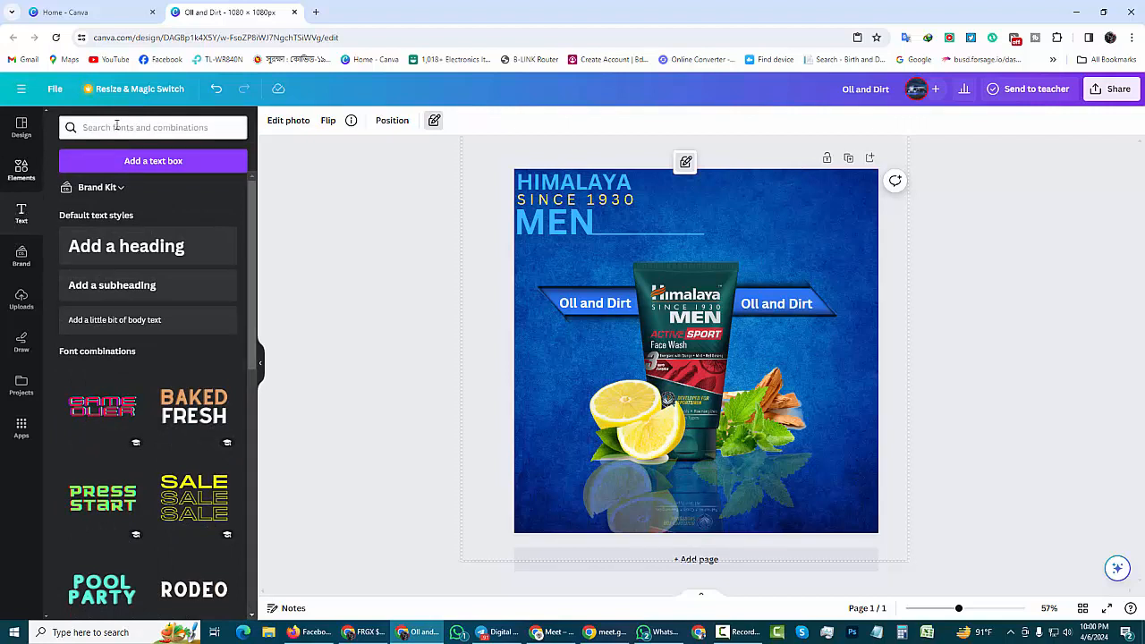
{"action": "left_click", "coordinate": [133, 246]}
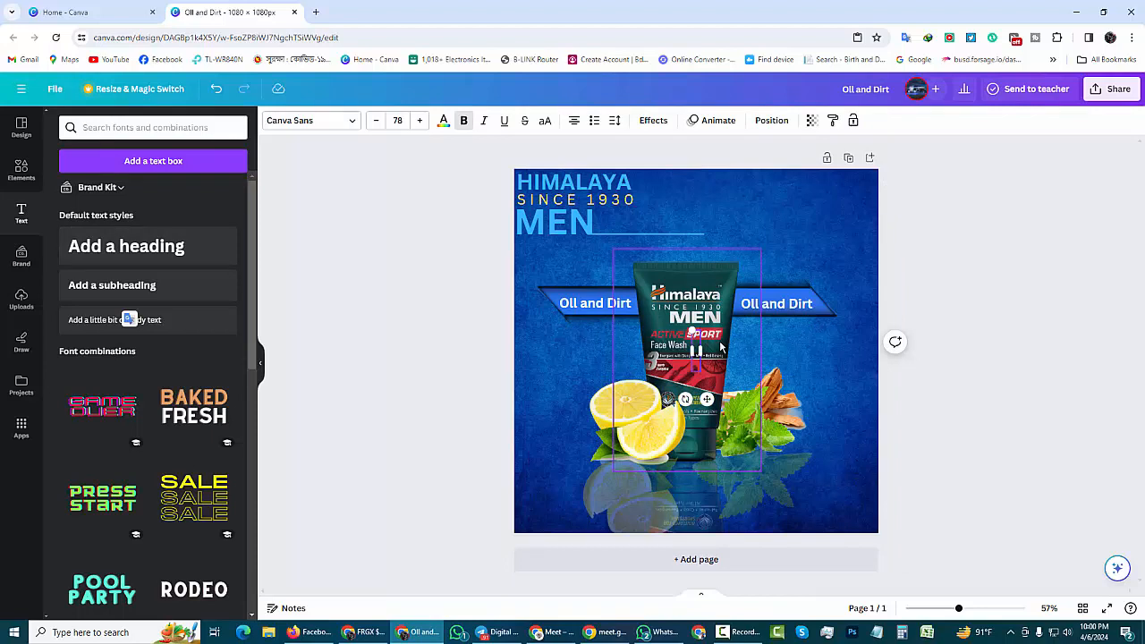
{"action": "type", "text": "O"}
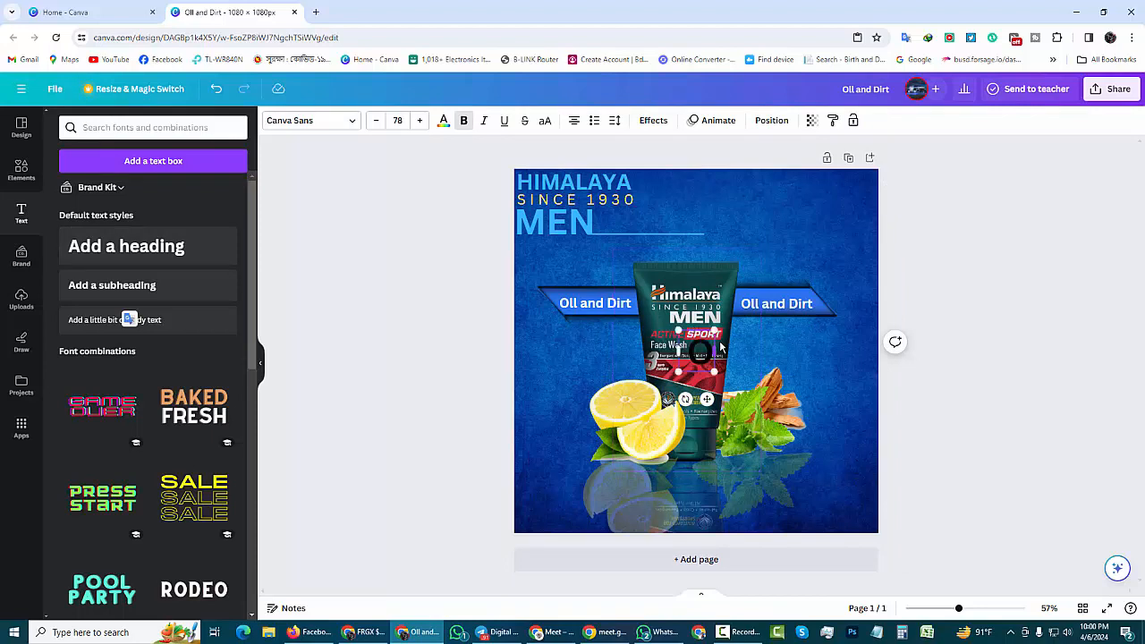
{"action": "type", "text": "rder"}
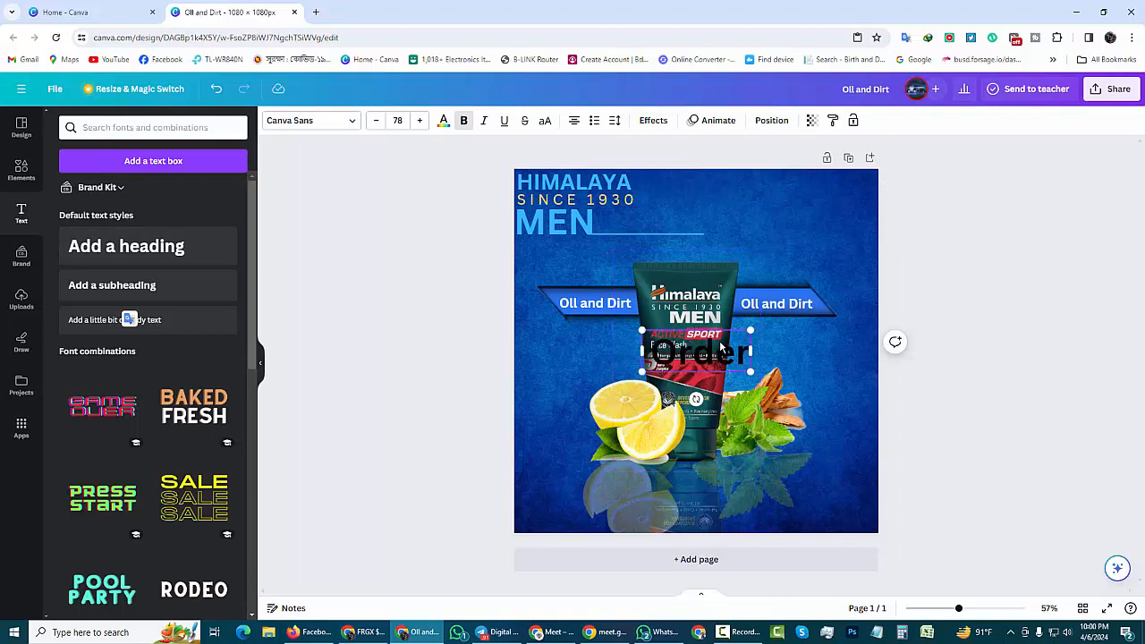
{"action": "type", "text": " Now"}
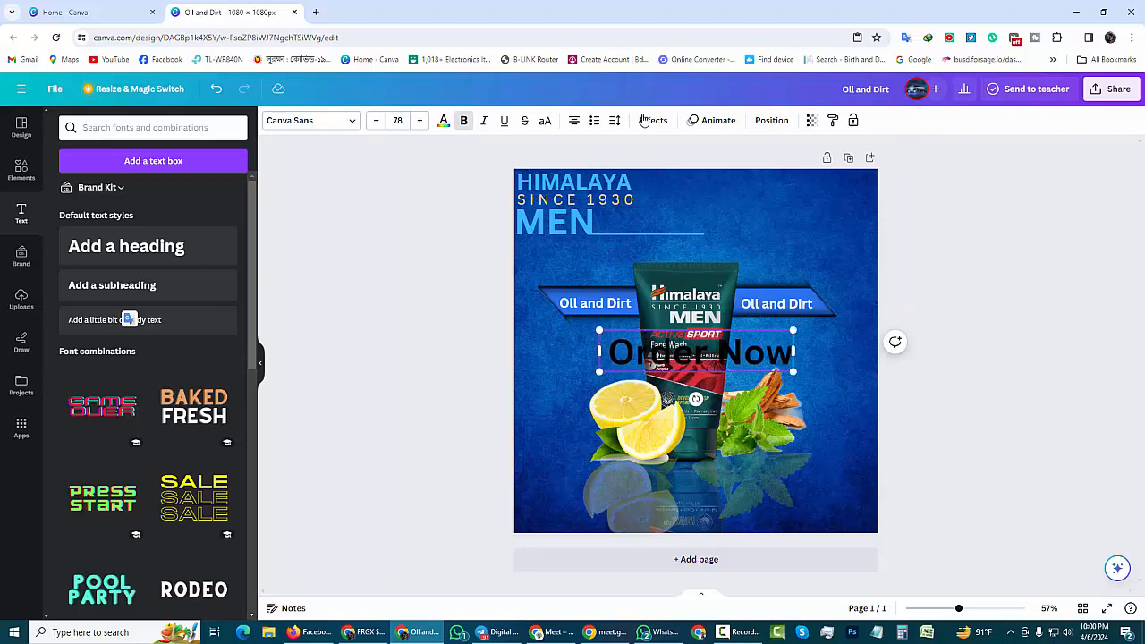
{"action": "left_click", "coordinate": [544, 121]}
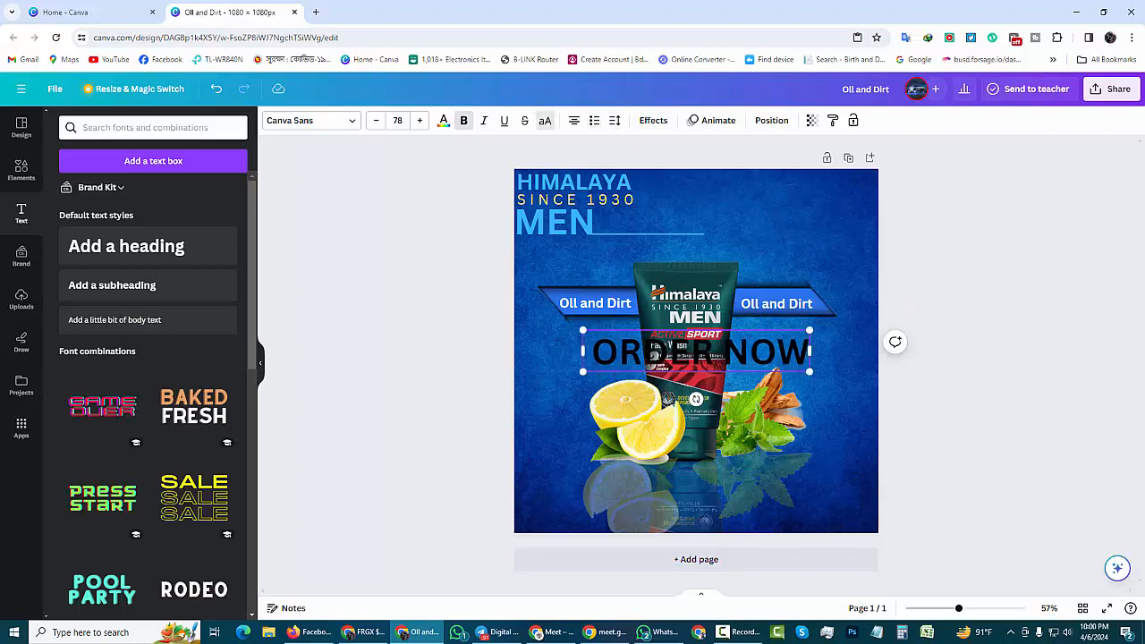
- Shrink the ORDER NOW heading to size 39 and place it near the page's lower-left corner
{"action": "left_click_drag", "start_coordinate": [582, 330], "coordinate": [591, 536]}
{"action": "left_click_drag", "start_coordinate": [582, 535], "coordinate": [583, 537]}
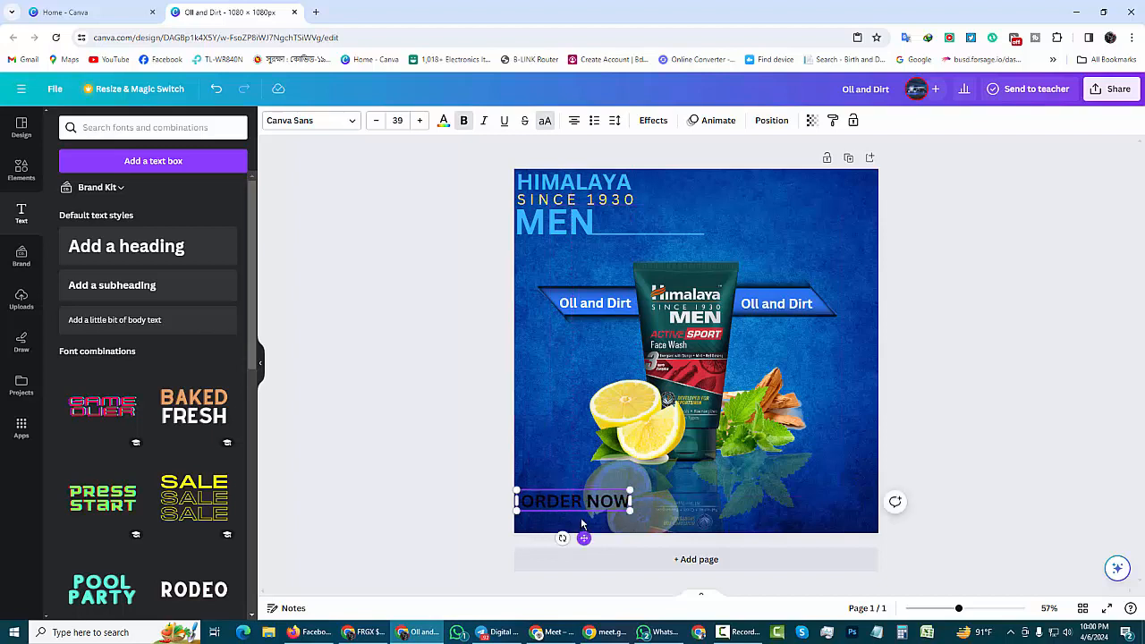
- Colour the ORDER NOW text light blue from the default solid colours
{"action": "left_click", "coordinate": [443, 119]}
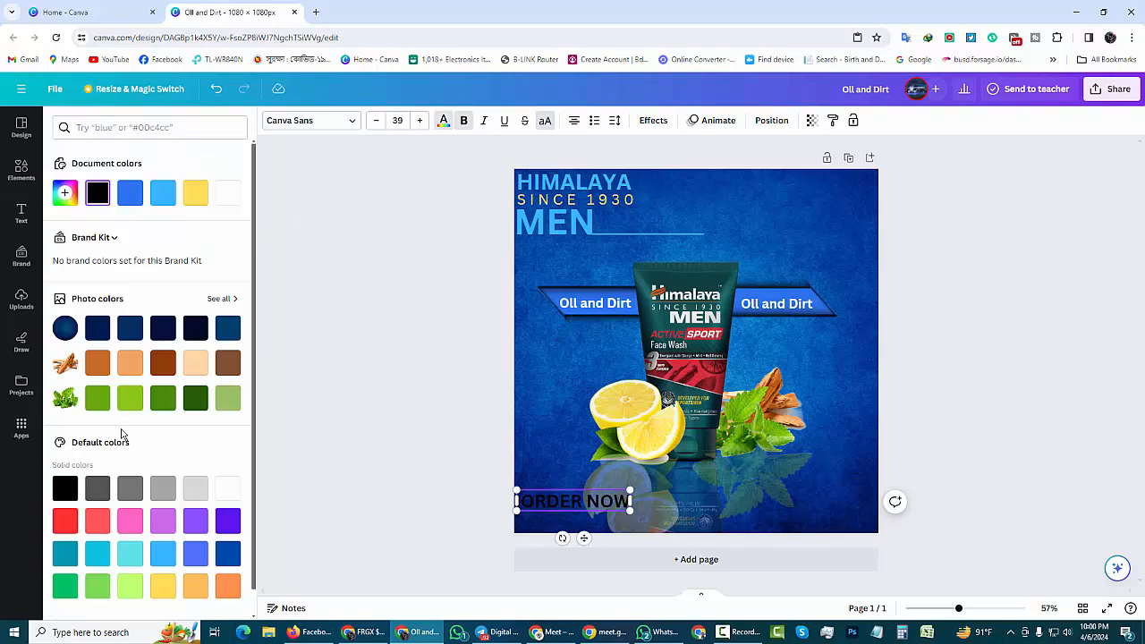
{"action": "left_click", "coordinate": [161, 553]}
{"action": "left_click", "coordinate": [516, 503]}
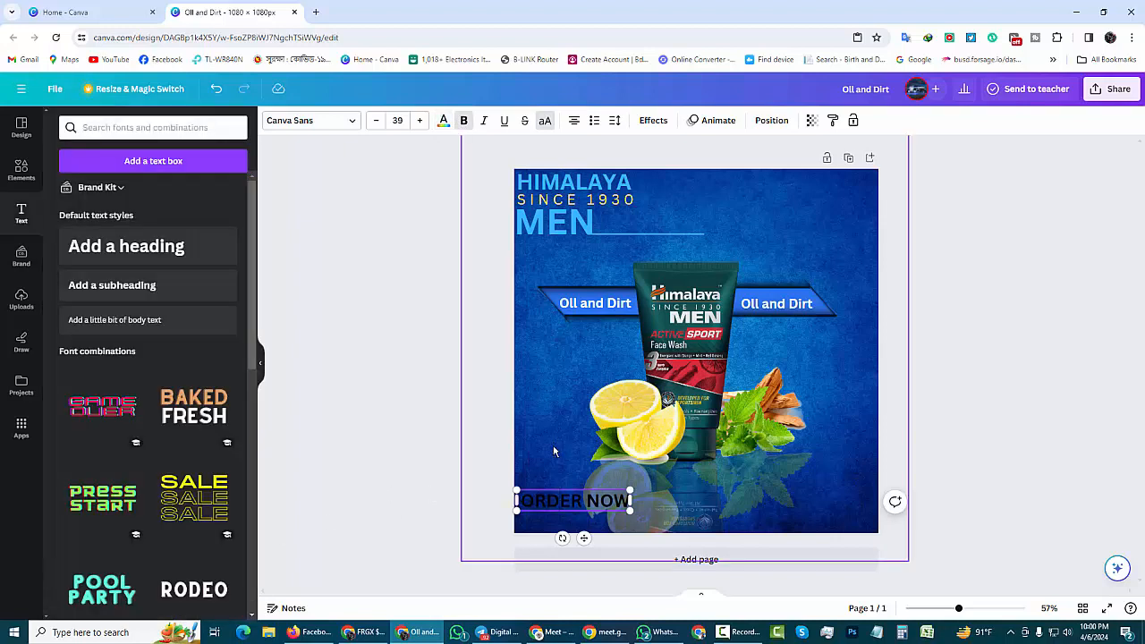
{"action": "left_click", "coordinate": [550, 504]}
{"action": "left_click", "coordinate": [550, 504]}
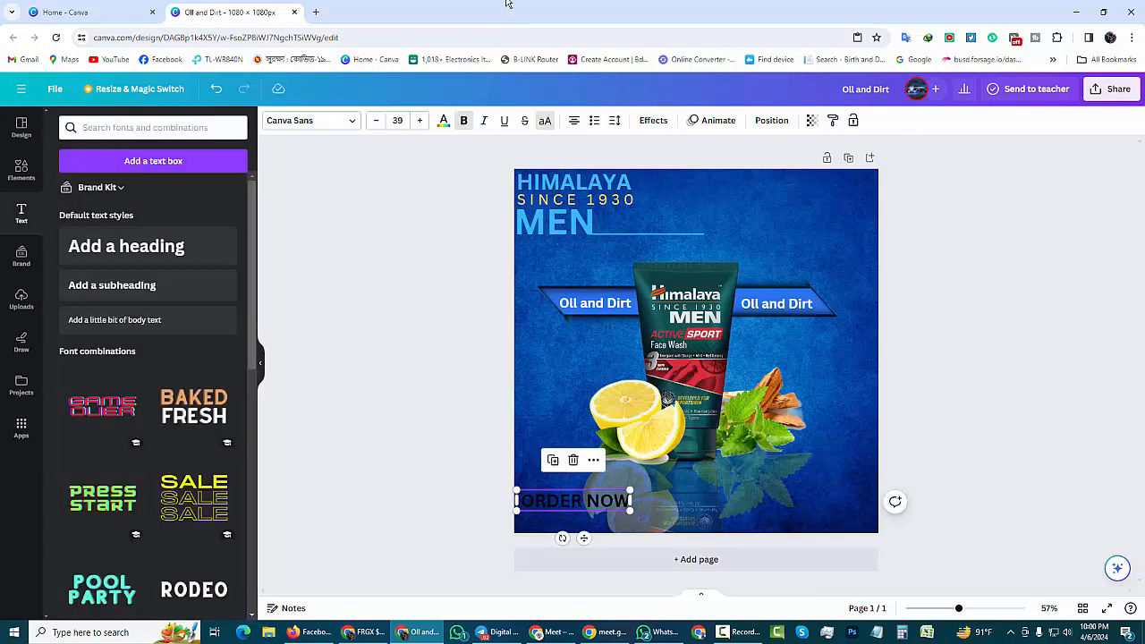
{"action": "left_click", "coordinate": [443, 121]}
{"action": "left_click", "coordinate": [163, 553]}
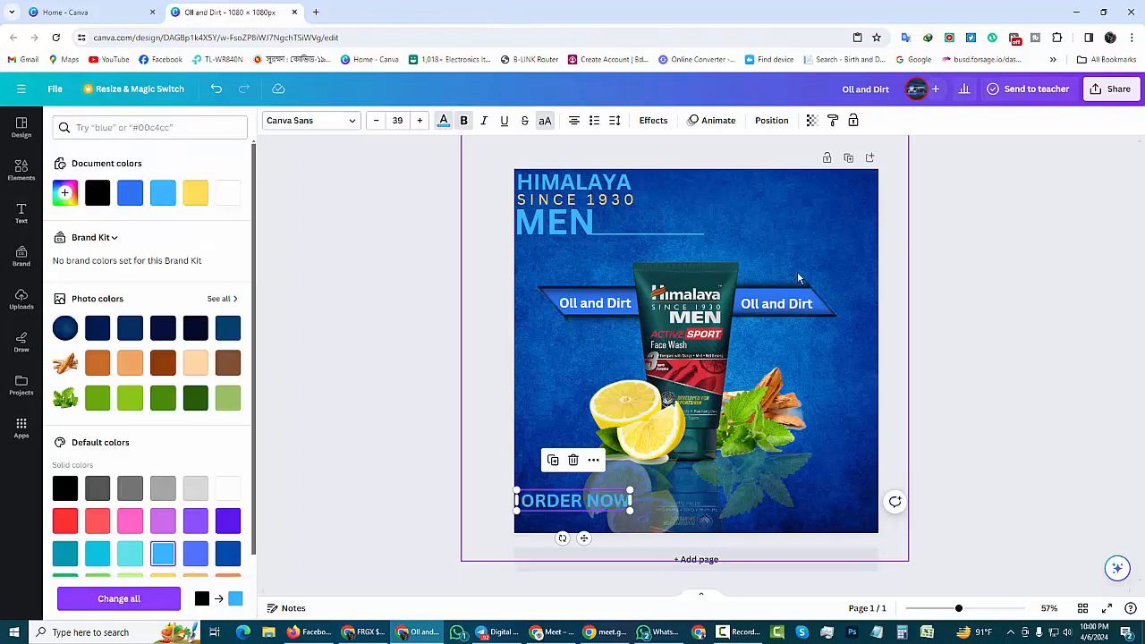
{"action": "left_click", "coordinate": [554, 378]}
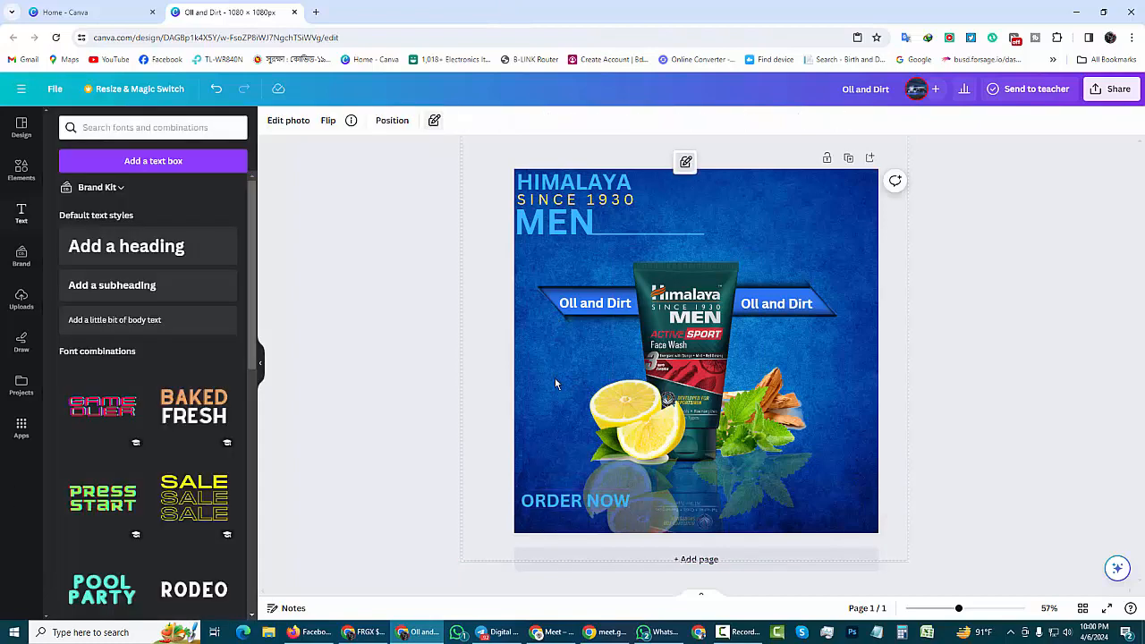
- Nudge the ORDER NOW text slightly upward near the page's lower-left corner
{"action": "left_click", "coordinate": [556, 511]}
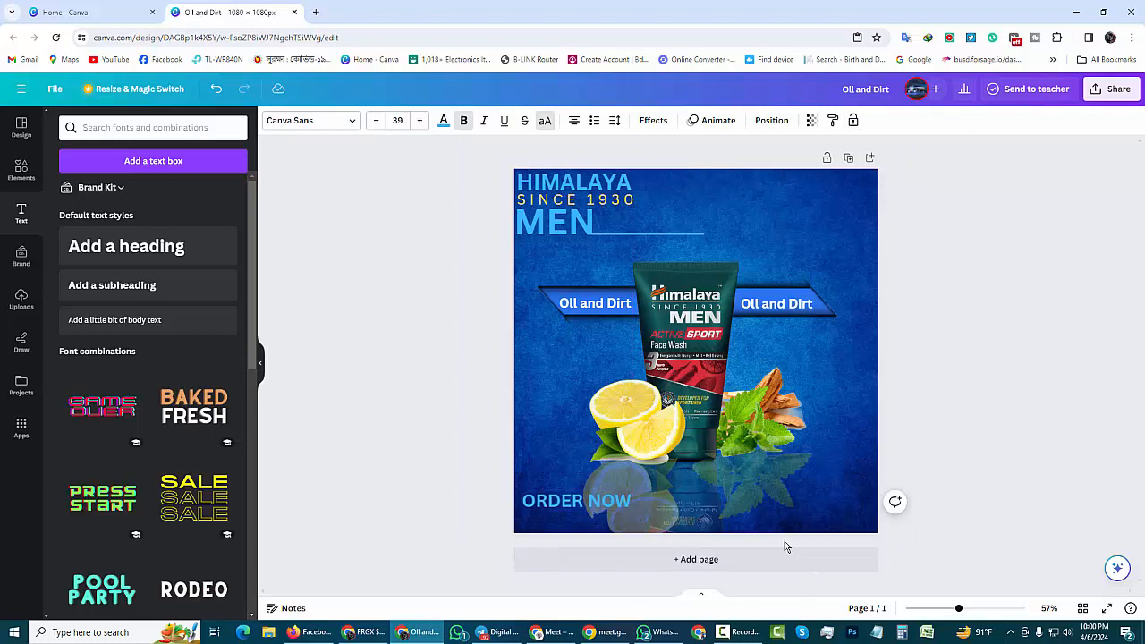
{"action": "key", "text": "Up"}
{"action": "key", "text": "Up"}
{"action": "key", "text": "Up"}
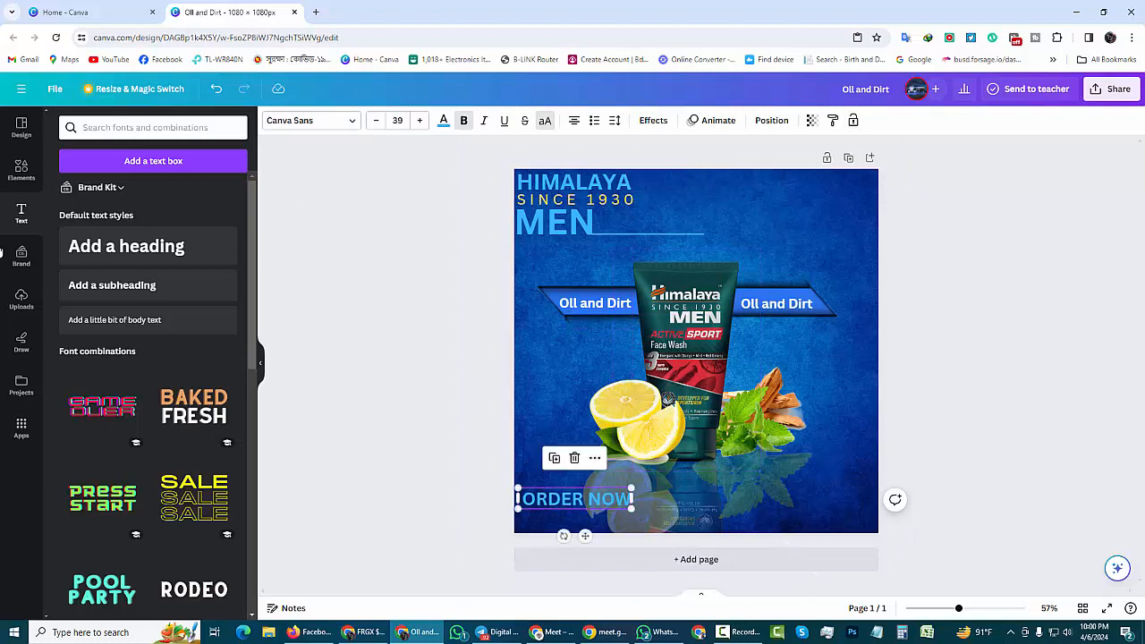
- Add the recently used shadow graphic and shrink it to fit along the upper edge of the ORDER NOW text
{"action": "left_click", "coordinate": [32, 176]}
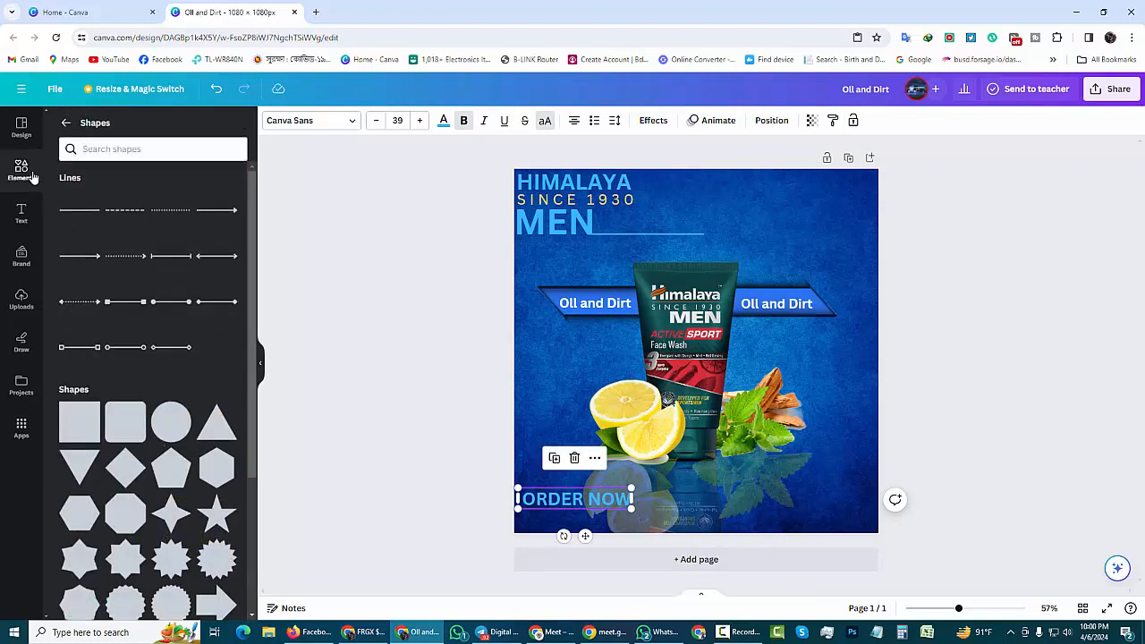
{"action": "left_click", "coordinate": [65, 123]}
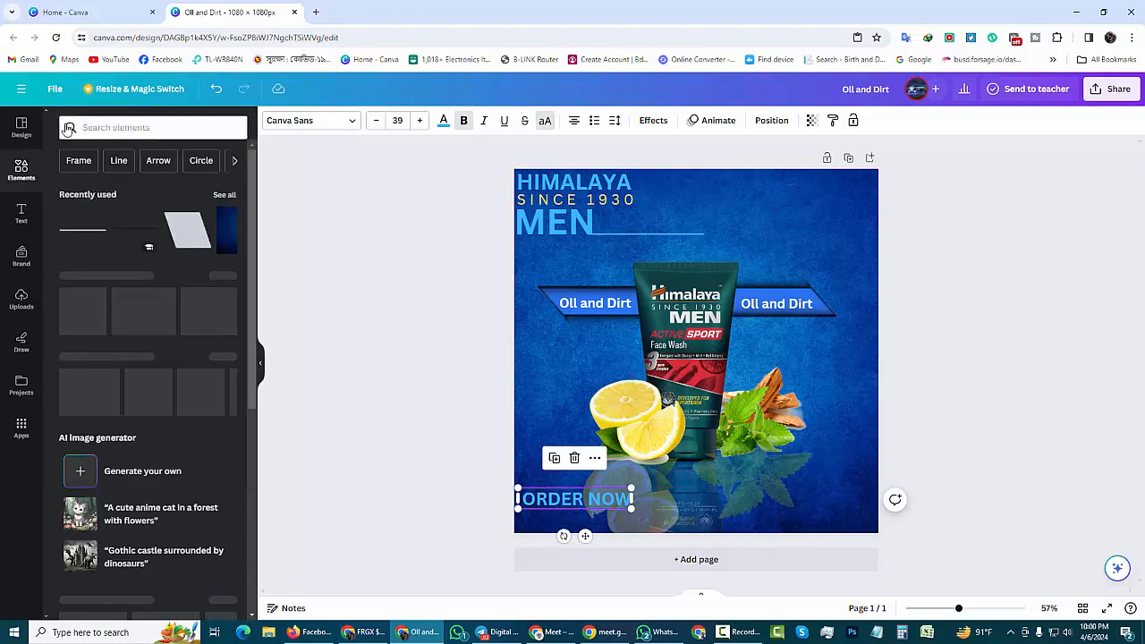
{"action": "left_click", "coordinate": [139, 237]}
{"action": "left_click_drag", "start_coordinate": [705, 390], "coordinate": [596, 536]}
{"action": "left_click_drag", "start_coordinate": [663, 493], "coordinate": [636, 494]}
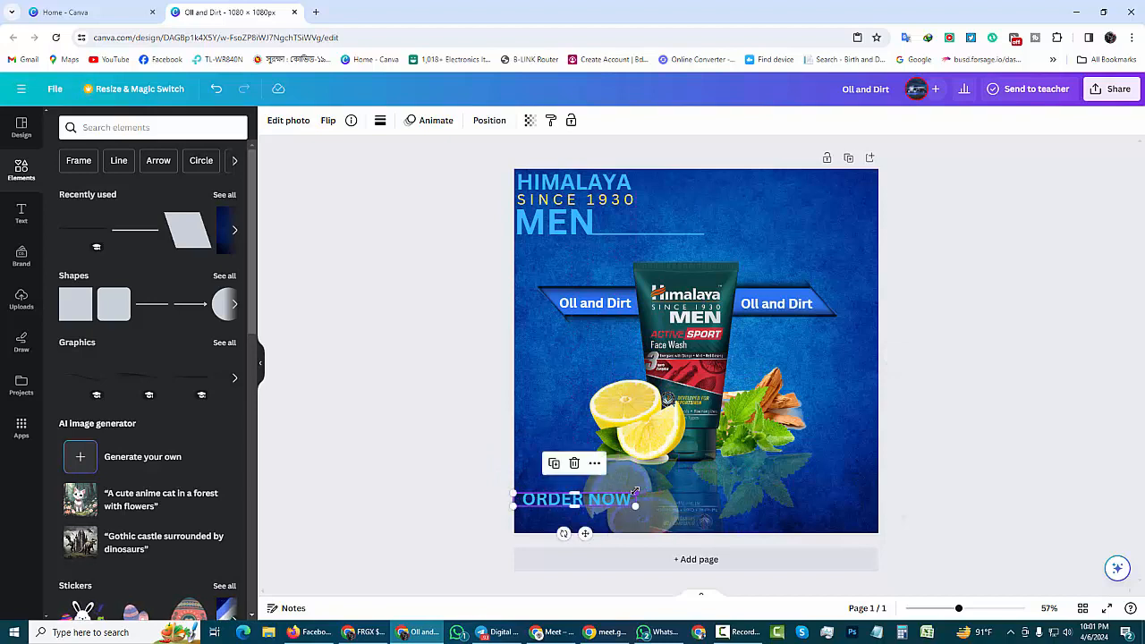
{"action": "left_click_drag", "start_coordinate": [583, 528], "coordinate": [579, 524]}
- Copy and paste the shadow, stacking the duplicate over the first one along the upper edge of ORDER NOW
{"action": "right_click", "coordinate": [582, 526]}
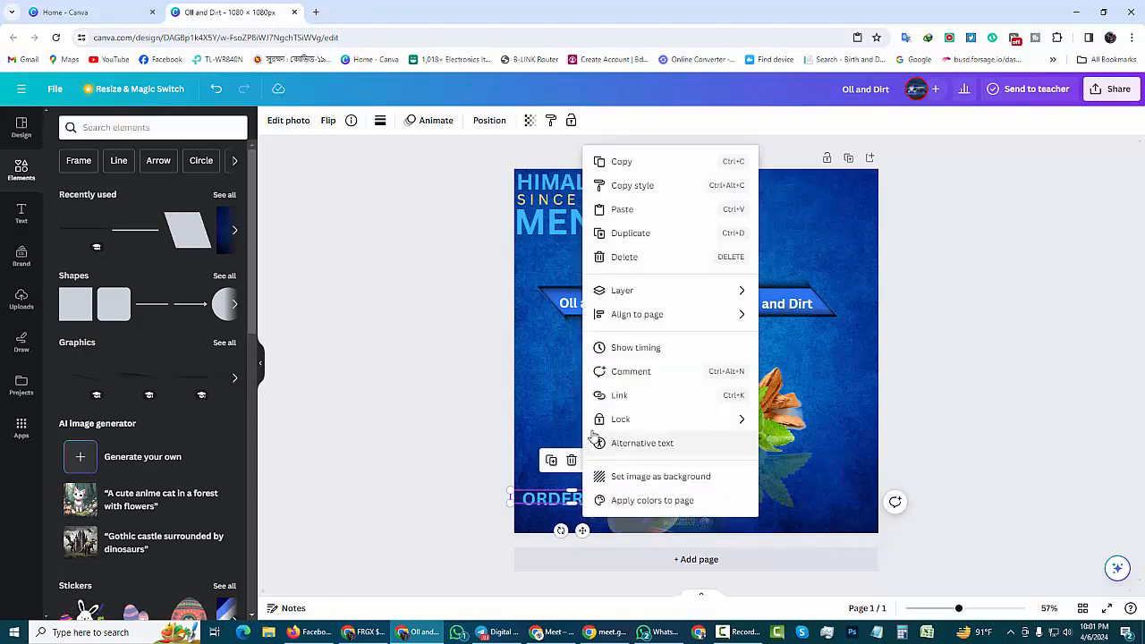
{"action": "left_click", "coordinate": [622, 162]}
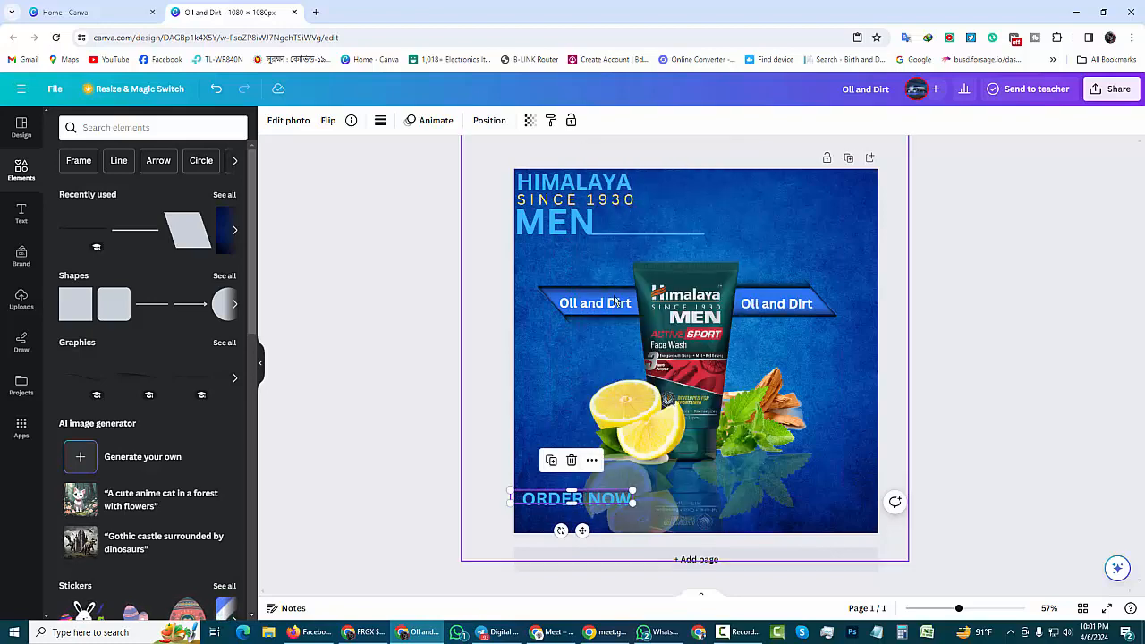
{"action": "right_click", "coordinate": [586, 480]}
{"action": "left_click", "coordinate": [654, 209]}
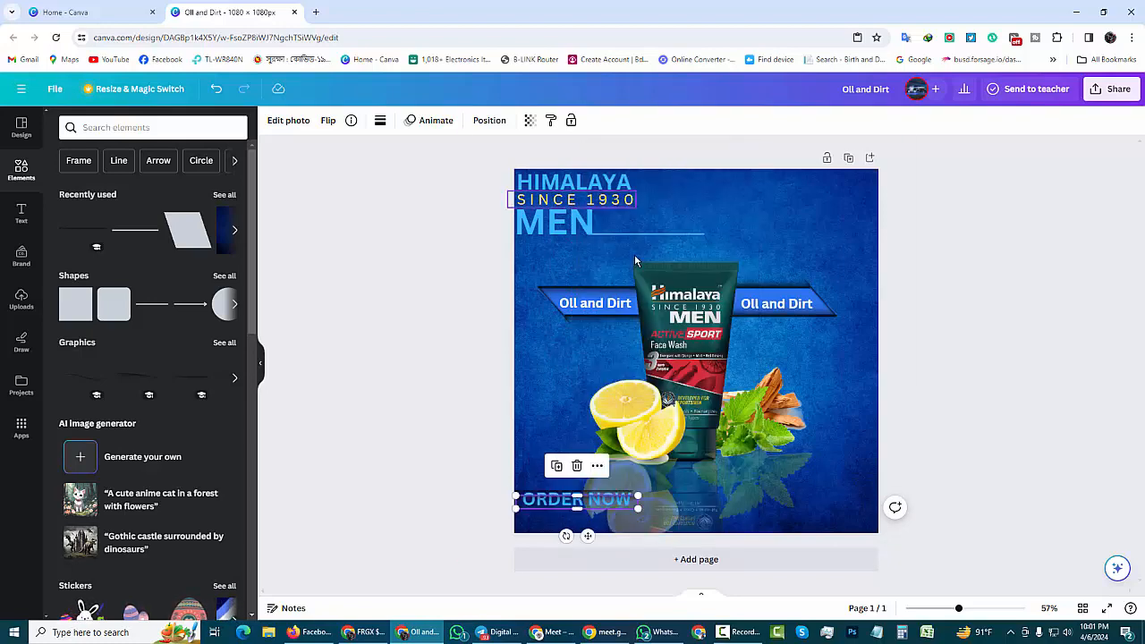
{"action": "left_click_drag", "start_coordinate": [588, 536], "coordinate": [587, 530]}
{"action": "left_click", "coordinate": [586, 499]}
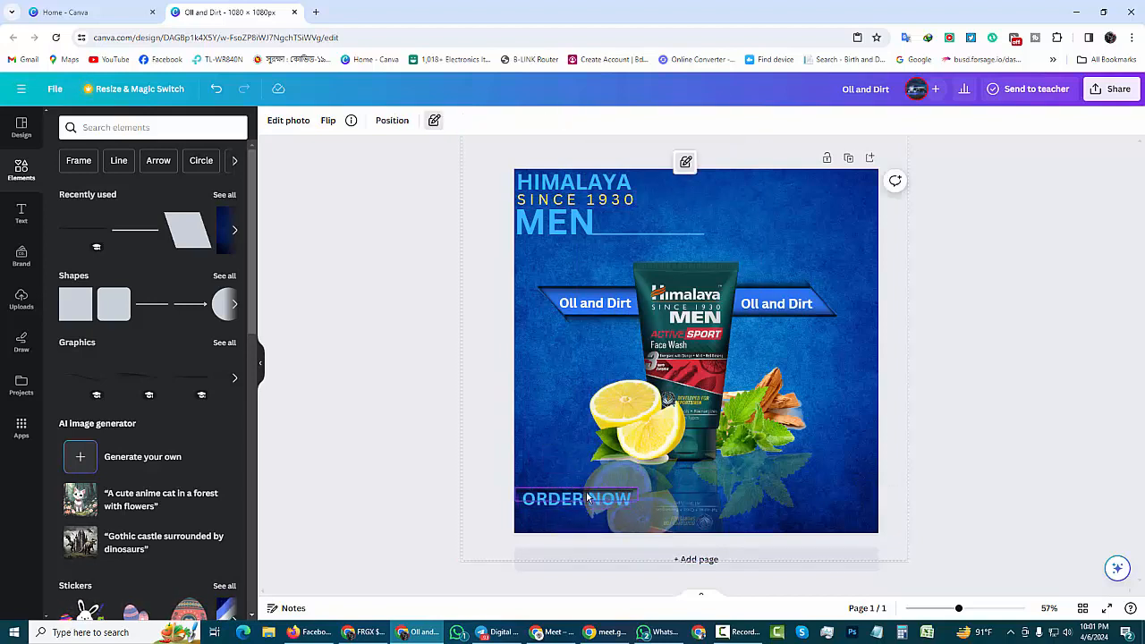
{"action": "left_click", "coordinate": [587, 499]}
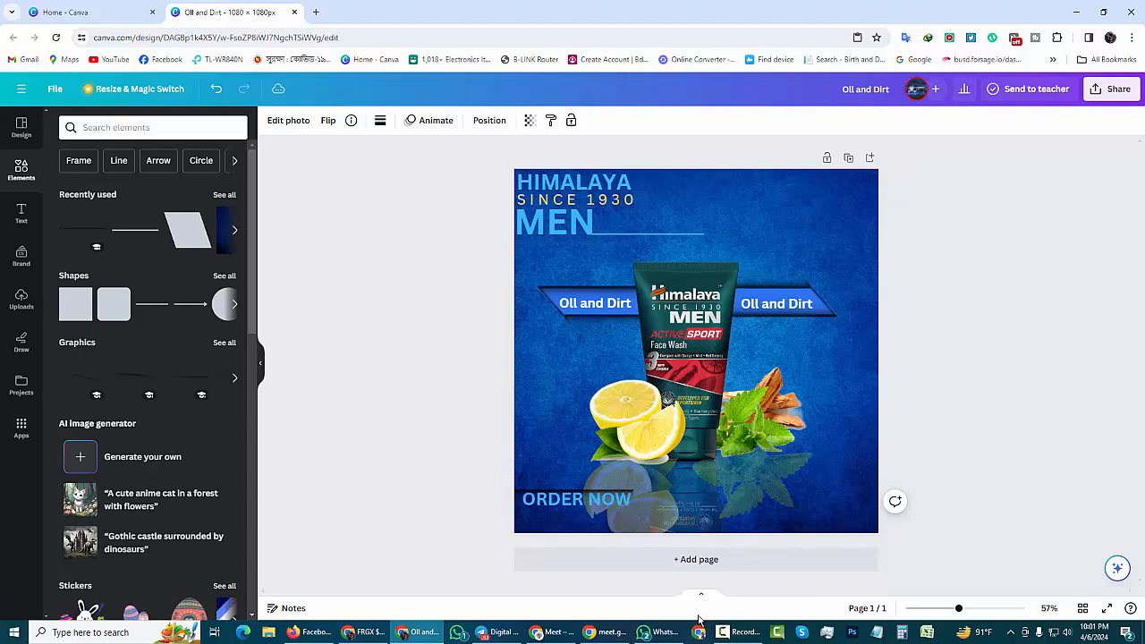
{"action": "left_click", "coordinate": [578, 499]}
{"action": "left_click", "coordinate": [566, 429]}
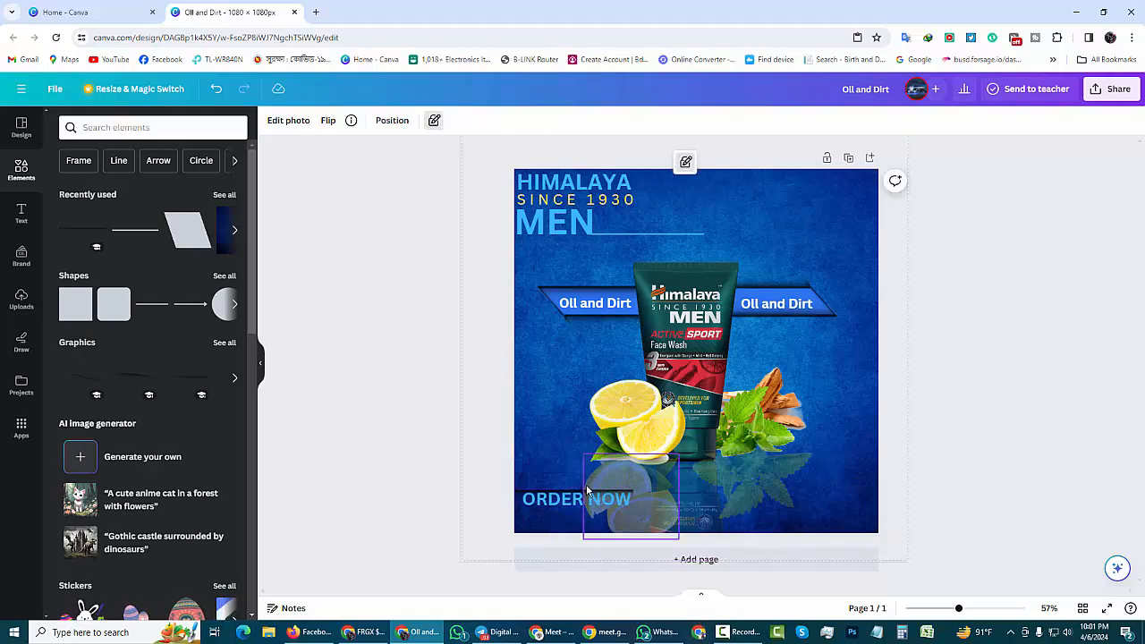
- Paste another shadow copy, rotate it 180° and place it along the lower edge of the ORDER NOW text
{"action": "left_click", "coordinate": [588, 495]}
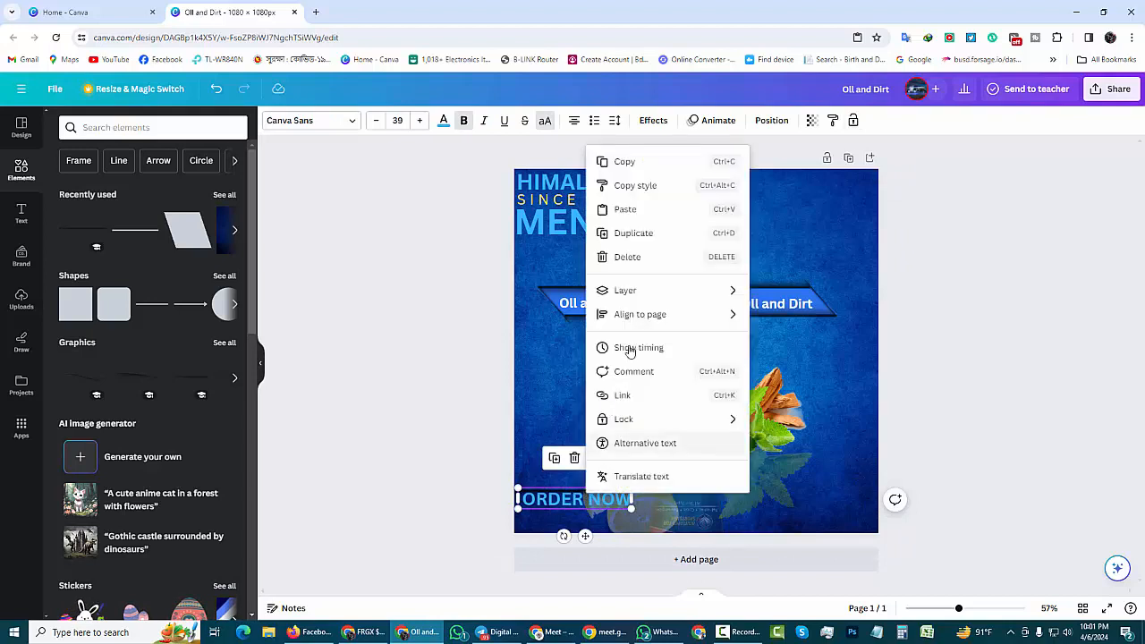
{"action": "left_click", "coordinate": [595, 458]}
{"action": "left_click", "coordinate": [626, 210]}
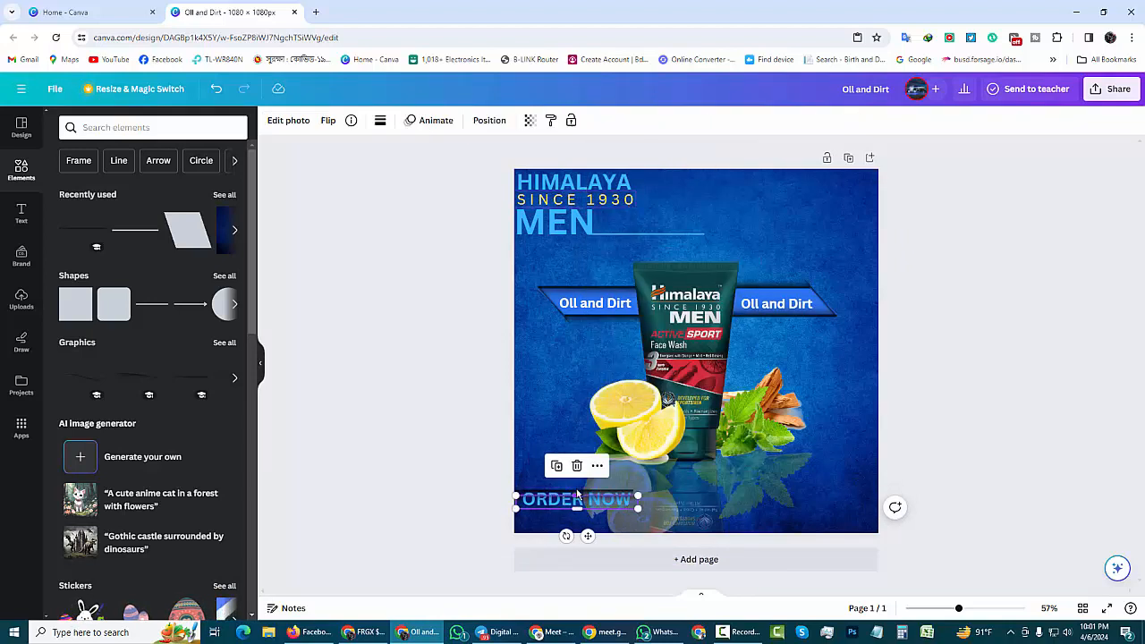
{"action": "left_click_drag", "start_coordinate": [591, 548], "coordinate": [582, 471]}
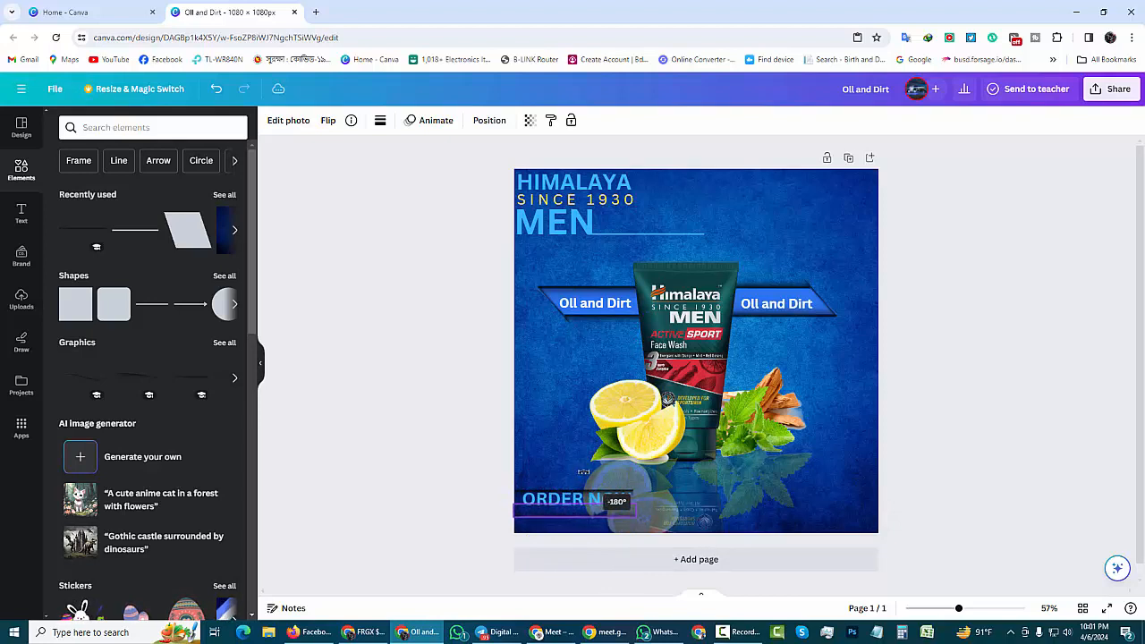
{"action": "left_click", "coordinate": [627, 510]}
{"action": "left_click", "coordinate": [627, 509]}
{"action": "left_click", "coordinate": [614, 550]}
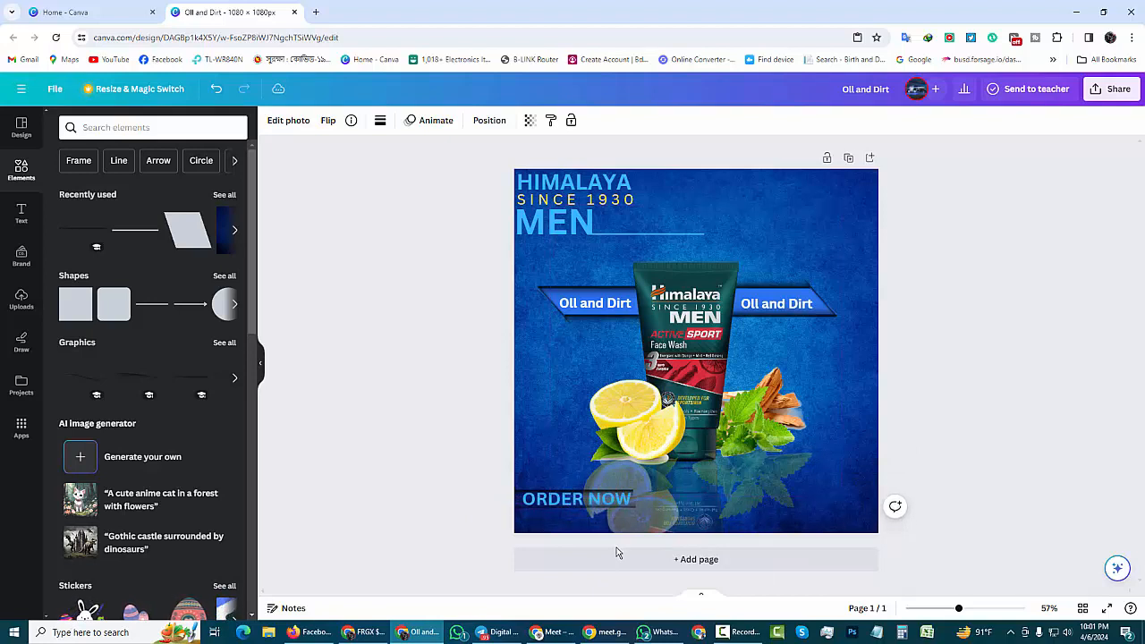
- Copy and paste the rotated shadow, stacking the duplicate over it along the lower edge of ORDER NOW
{"action": "left_click", "coordinate": [582, 509]}
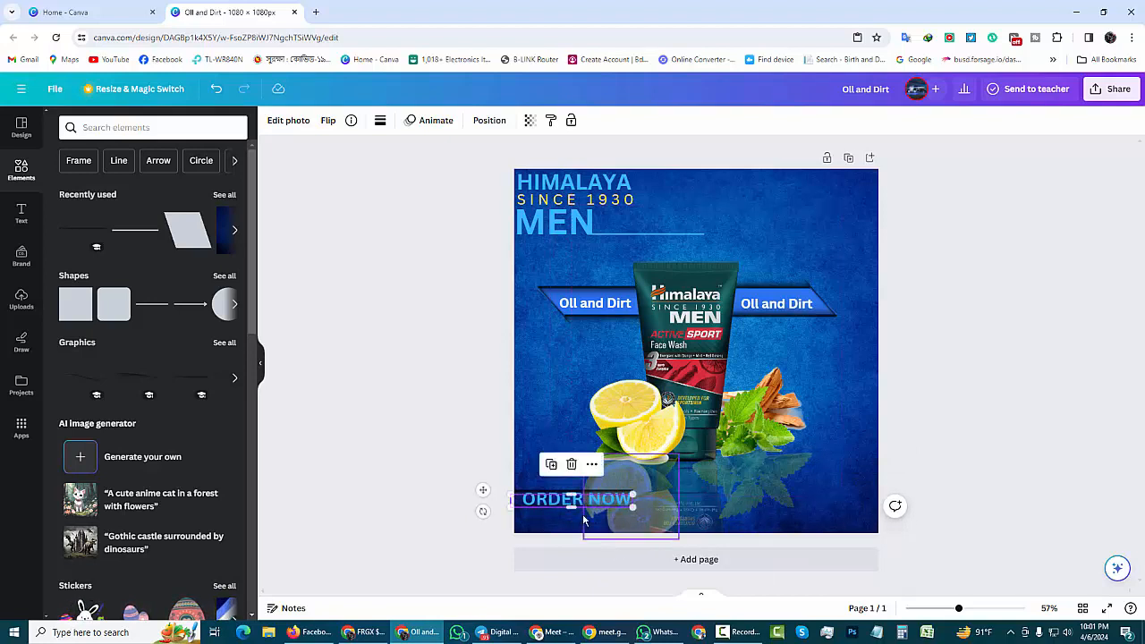
{"action": "left_click", "coordinate": [593, 464]}
{"action": "left_click", "coordinate": [626, 162]}
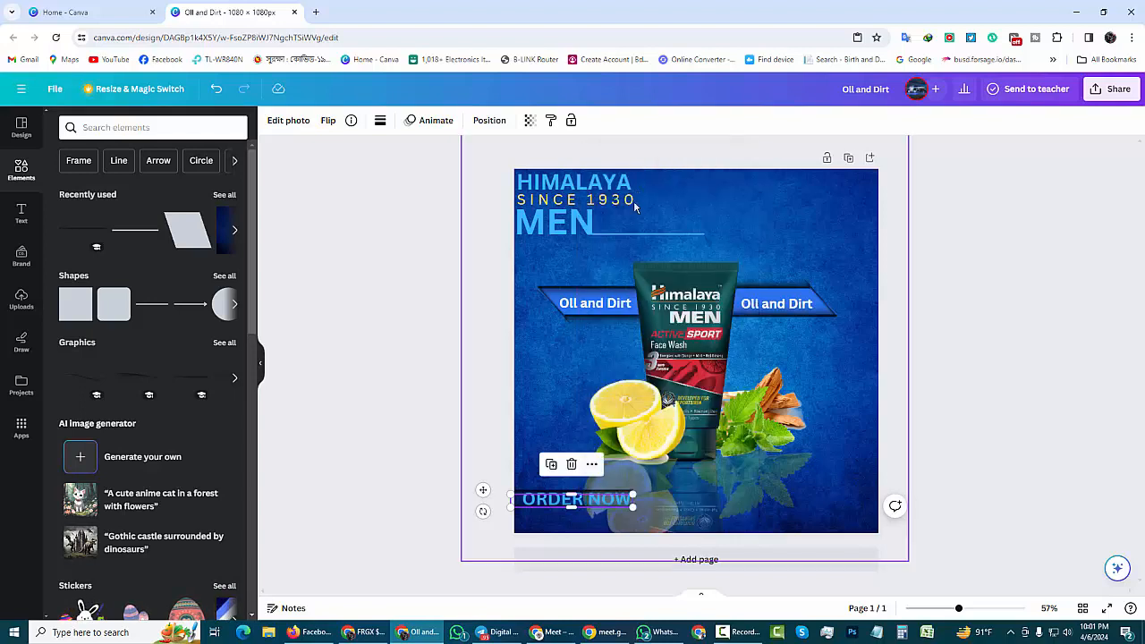
{"action": "left_click", "coordinate": [593, 465]}
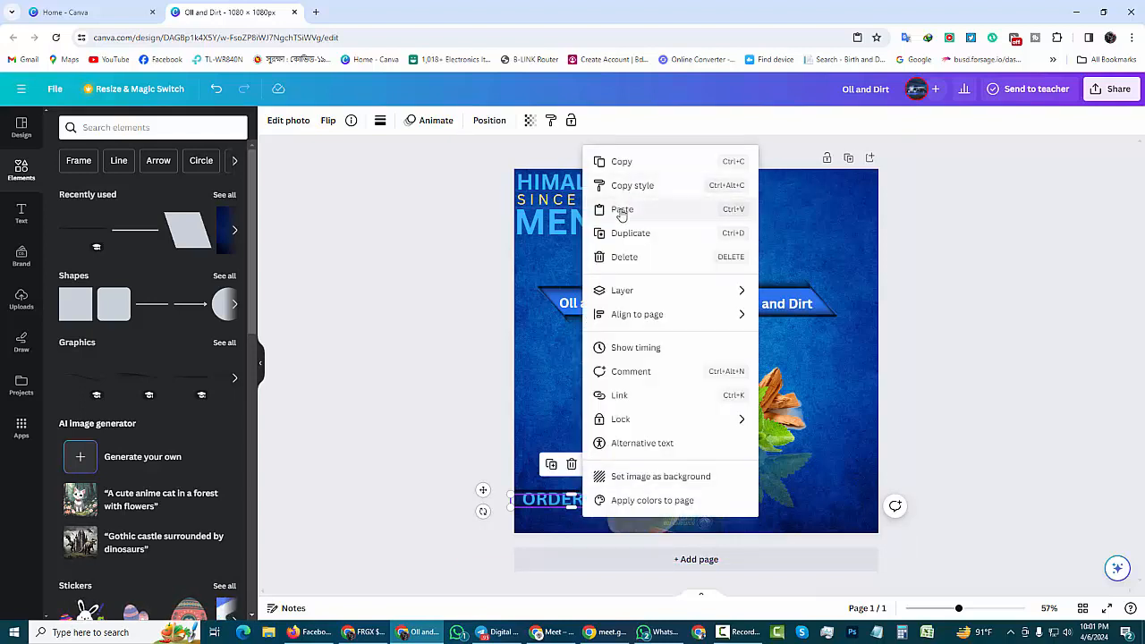
{"action": "left_click", "coordinate": [637, 208]}
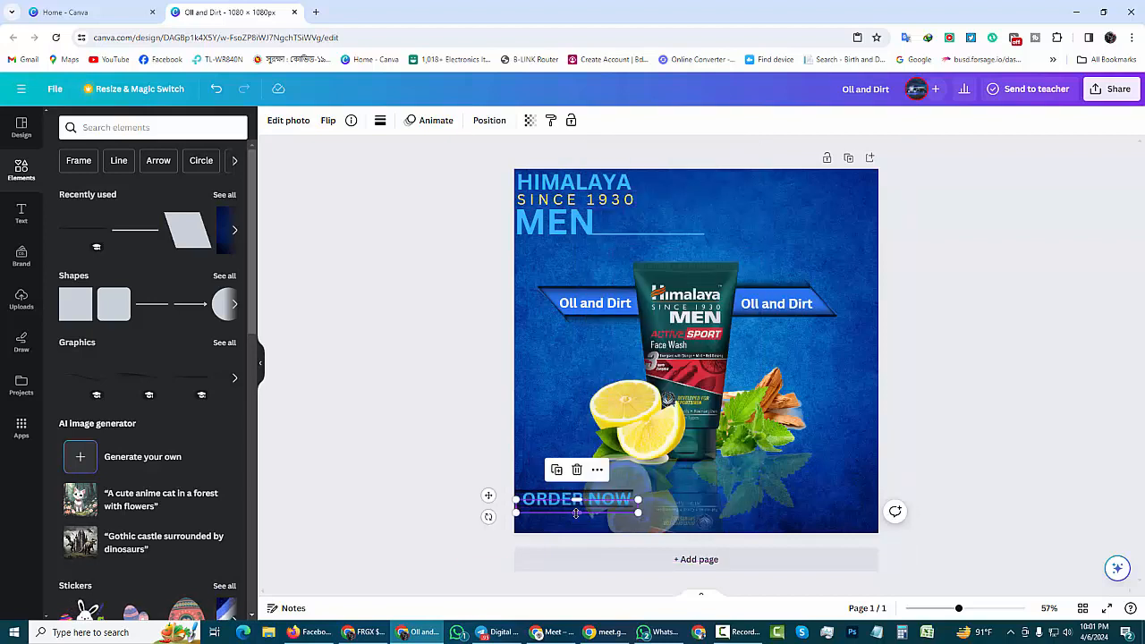
{"action": "left_click", "coordinate": [1126, 391]}
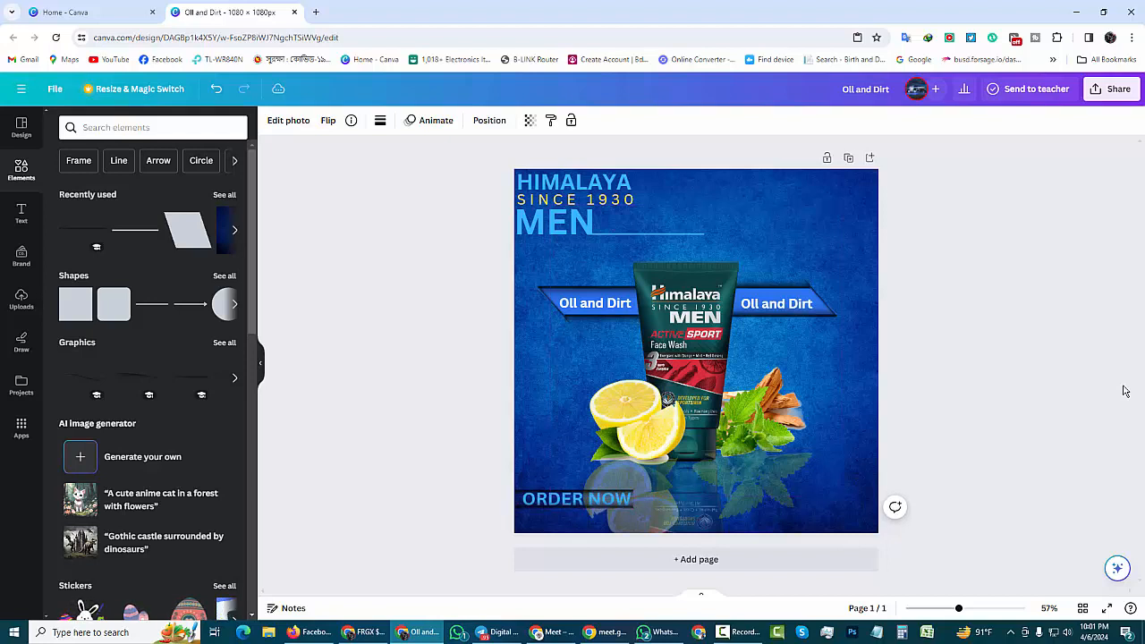
{"action": "left_click", "coordinate": [552, 351]}
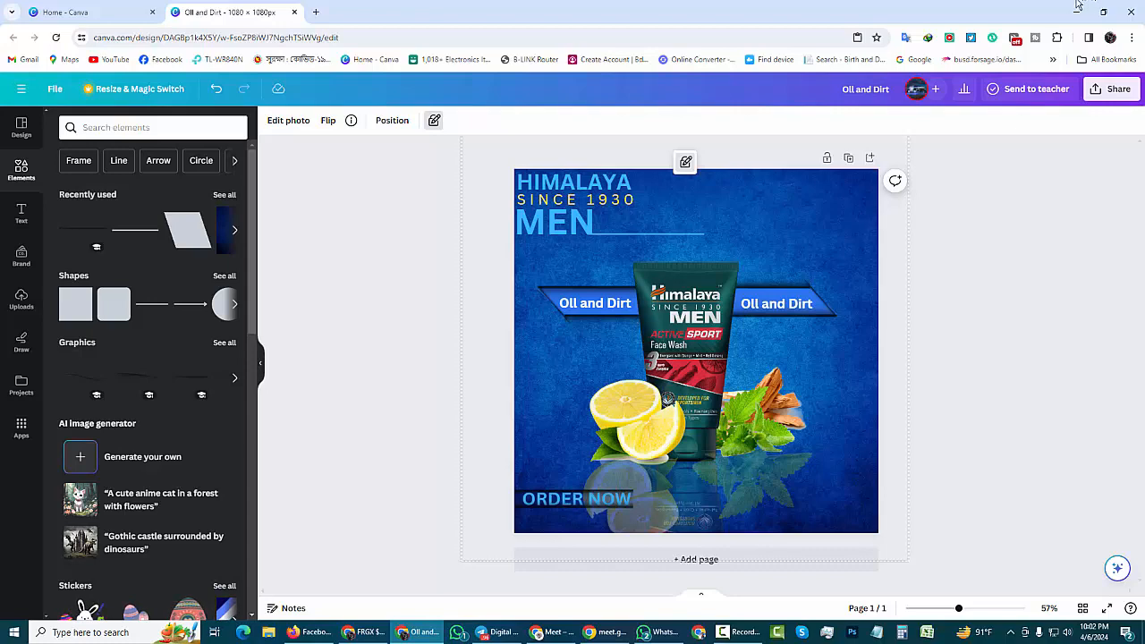
- Add a body text near the page's lower-right corner reading "www,facebook.com/himo1560"
{"action": "left_click", "coordinate": [20, 214]}
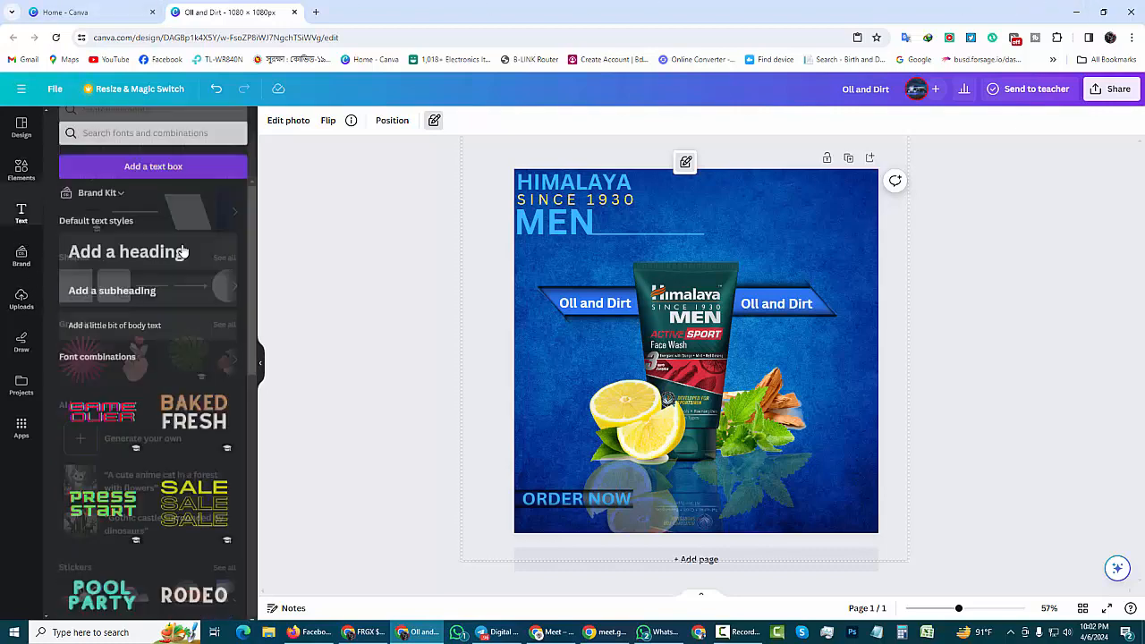
{"action": "left_click", "coordinate": [120, 324]}
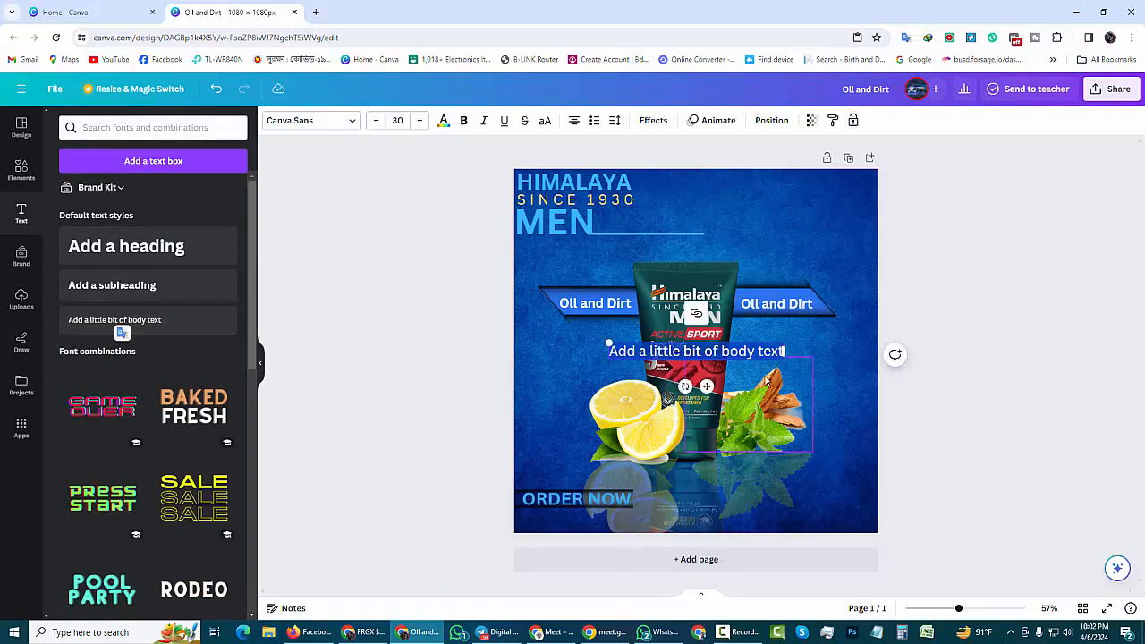
{"action": "left_click_drag", "start_coordinate": [705, 386], "coordinate": [794, 529]}
{"action": "key", "text": "BackSpace"}
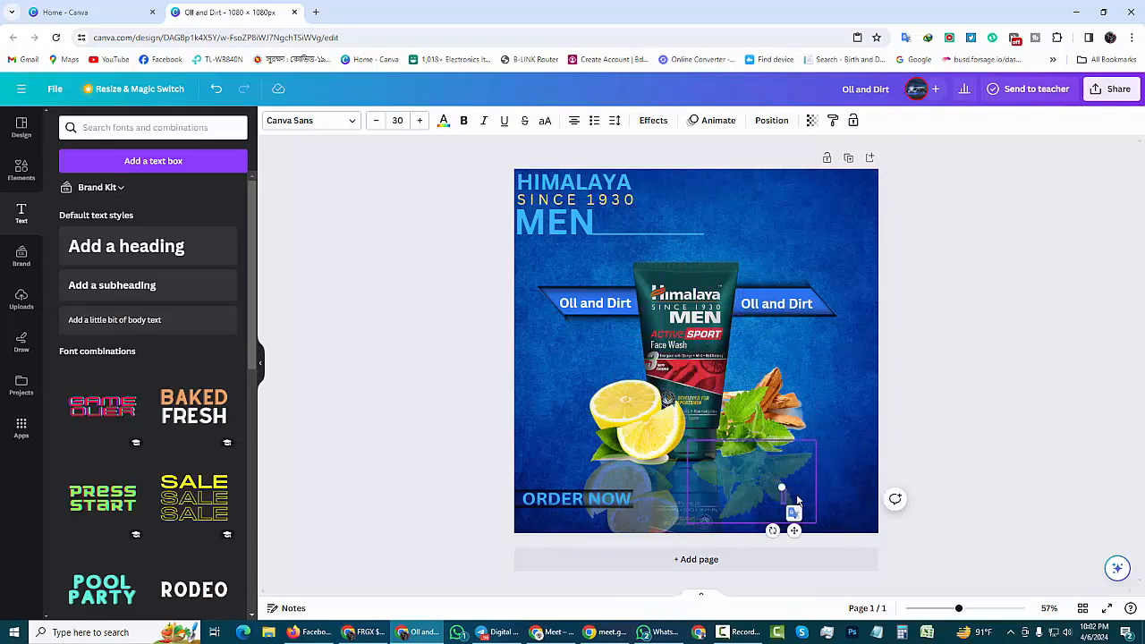
{"action": "type", "text": "www."}
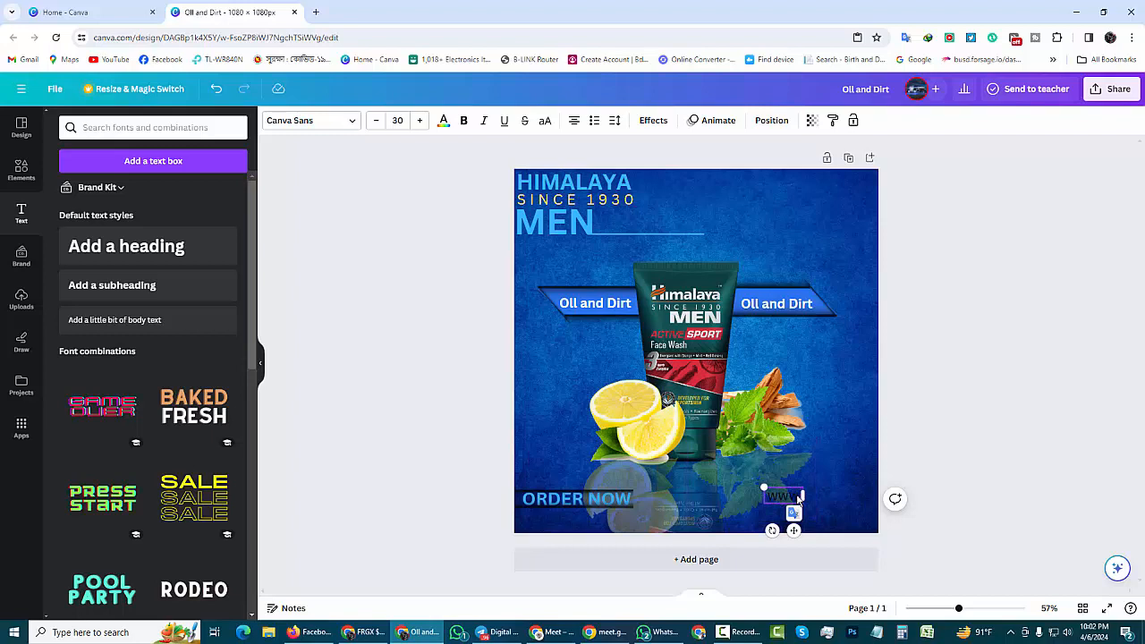
{"action": "type", "text": "facebook.com/hime15"}
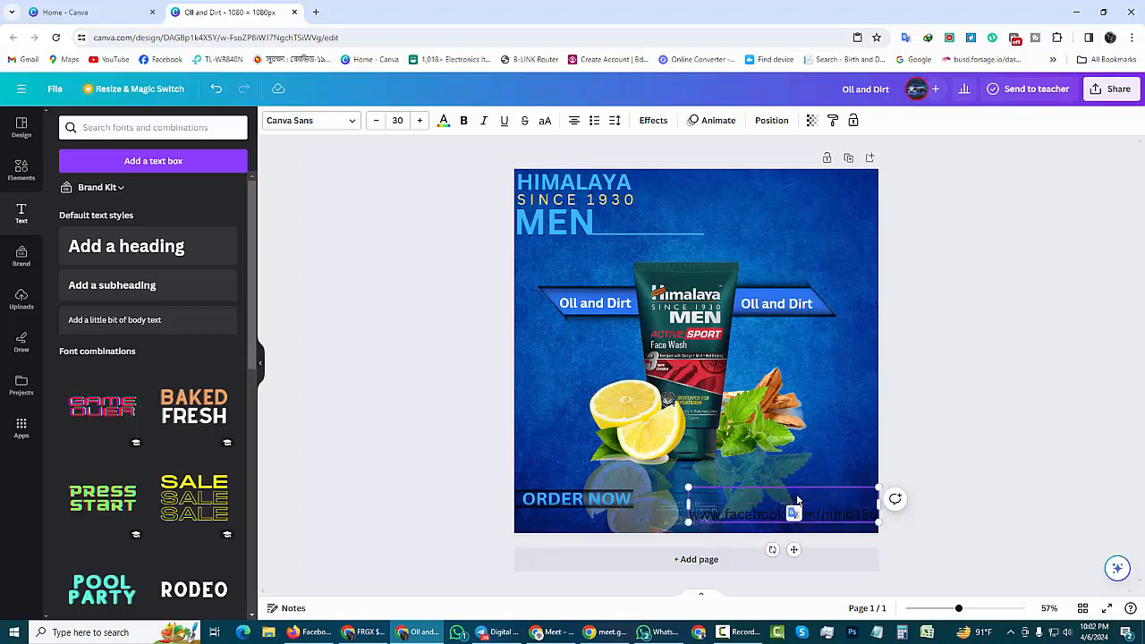
{"action": "key", "text": "Return"}
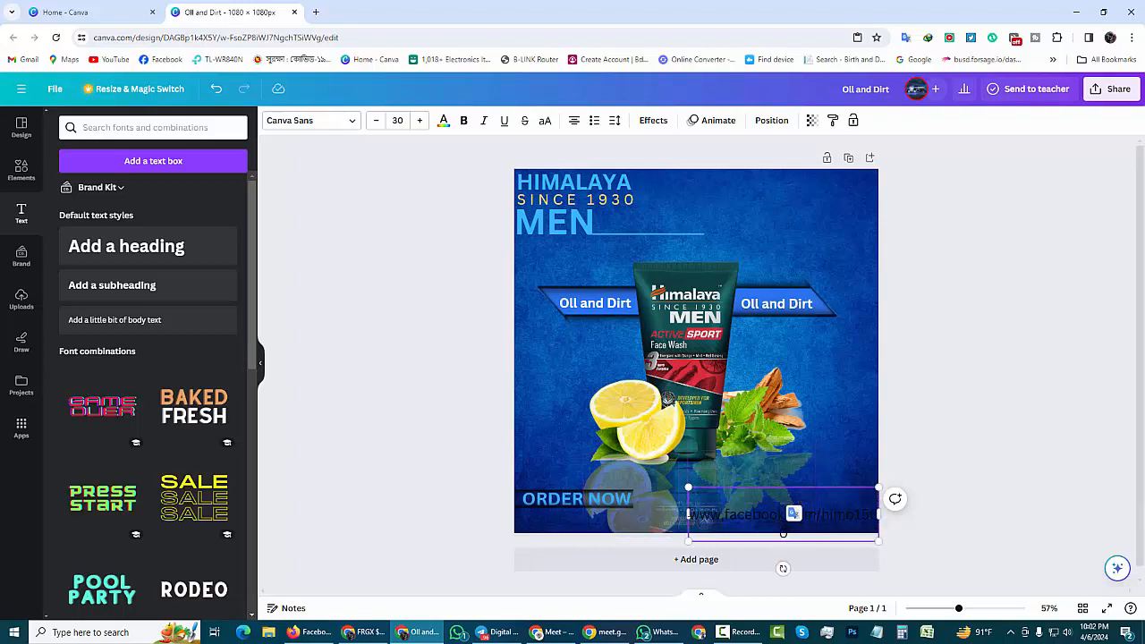
- Shrink the Facebook address text to size 21 and position it near the page's lower-right corner
{"action": "left_click_drag", "start_coordinate": [688, 513], "coordinate": [723, 493]}
{"action": "left_click_drag", "start_coordinate": [809, 532], "coordinate": [800, 543]}
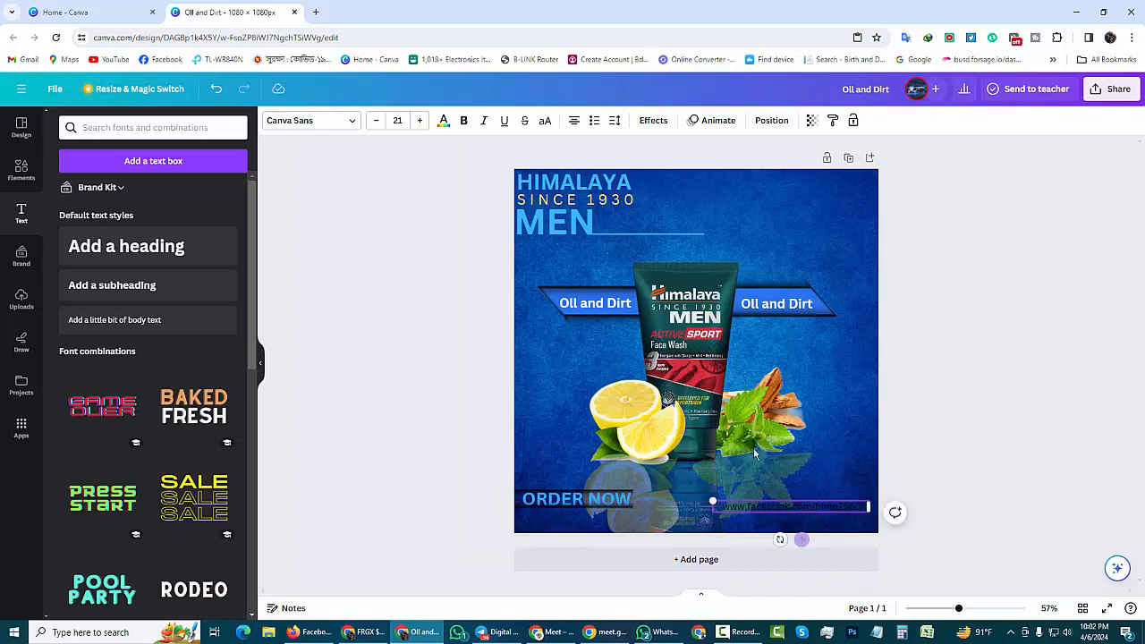
{"action": "left_click", "coordinate": [669, 473]}
- Colour the Facebook address text white from the default solid colours
{"action": "left_click", "coordinate": [753, 509]}
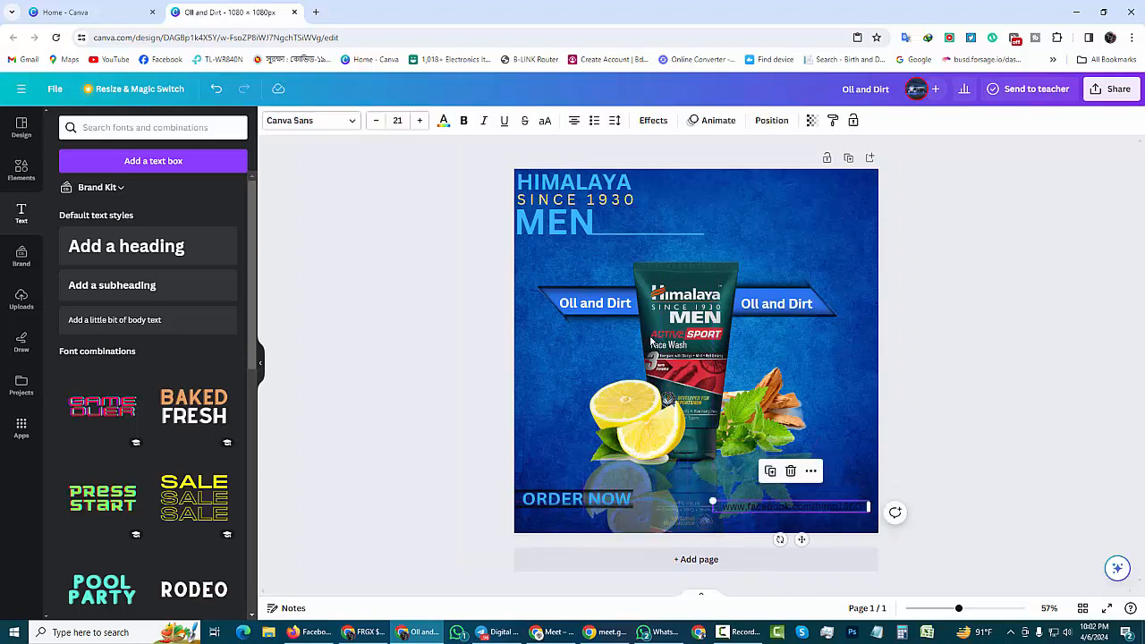
{"action": "left_click", "coordinate": [443, 123]}
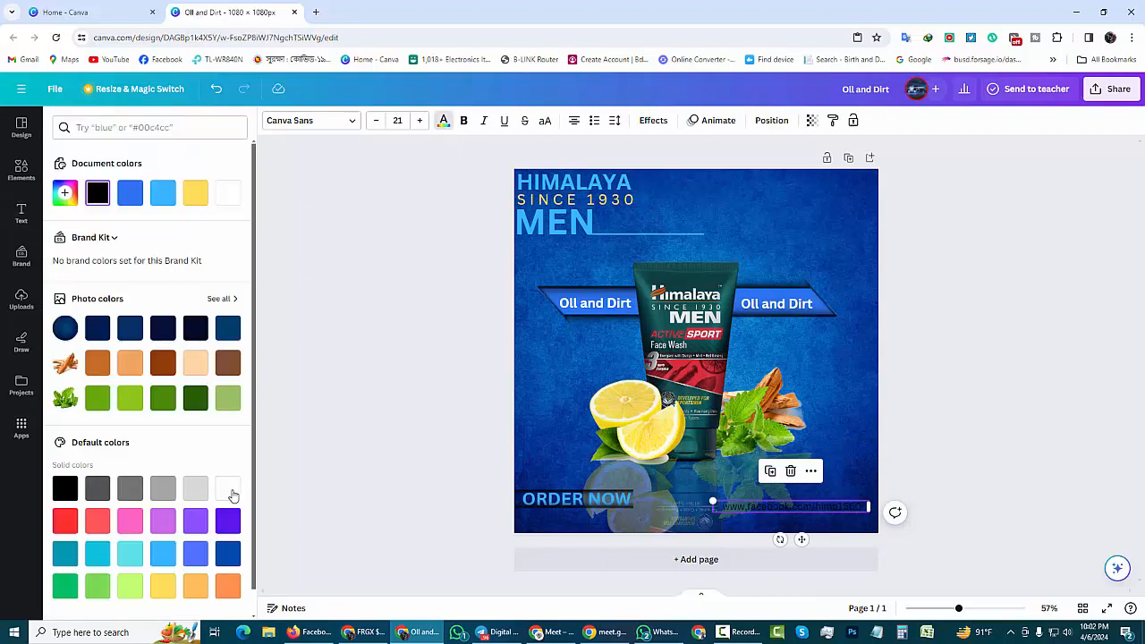
{"action": "left_click", "coordinate": [229, 491]}
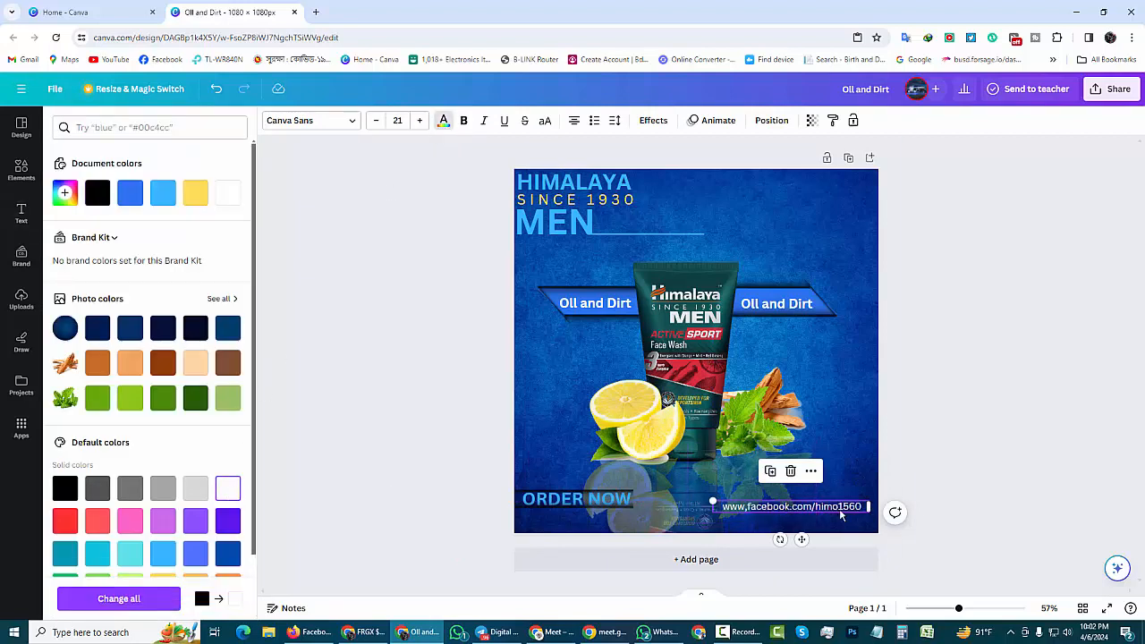
{"action": "left_click", "coordinate": [750, 512]}
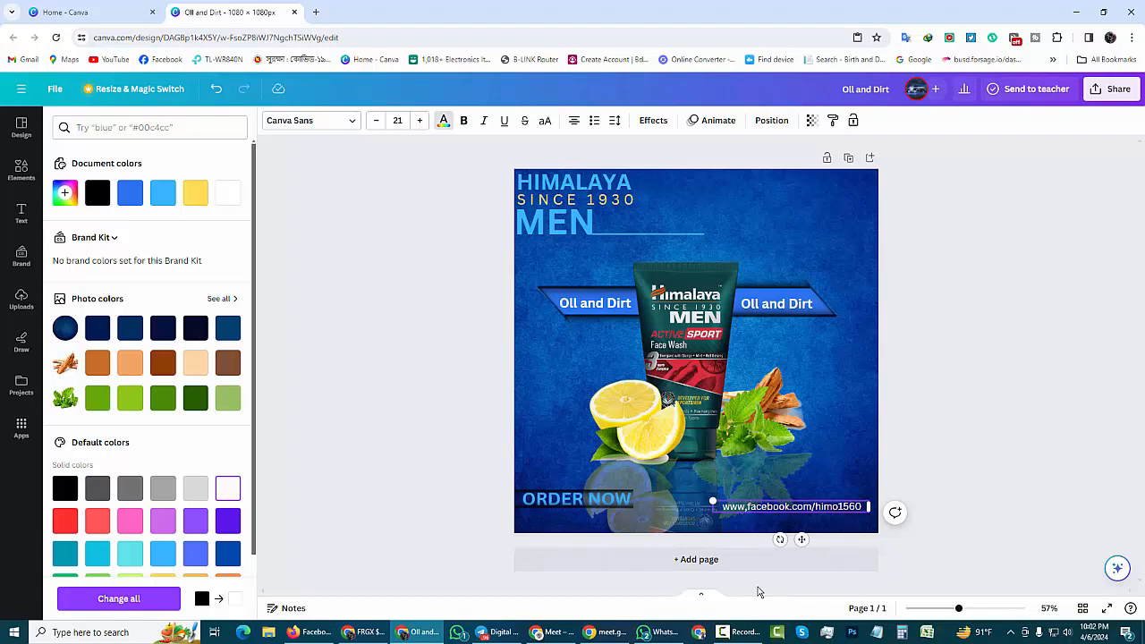
{"action": "key", "text": "BackSpace"}
{"action": "type", "text": "."}
{"action": "left_click", "coordinate": [768, 528]}
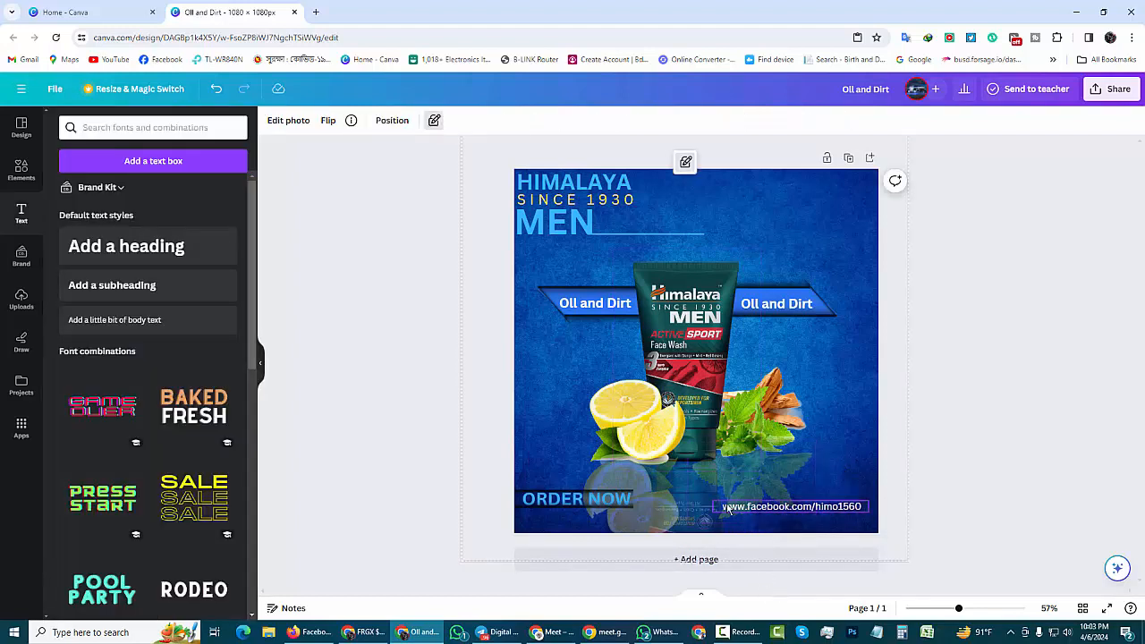
- Search the elements library for "Facebook icon"
{"action": "left_click", "coordinate": [94, 127]}
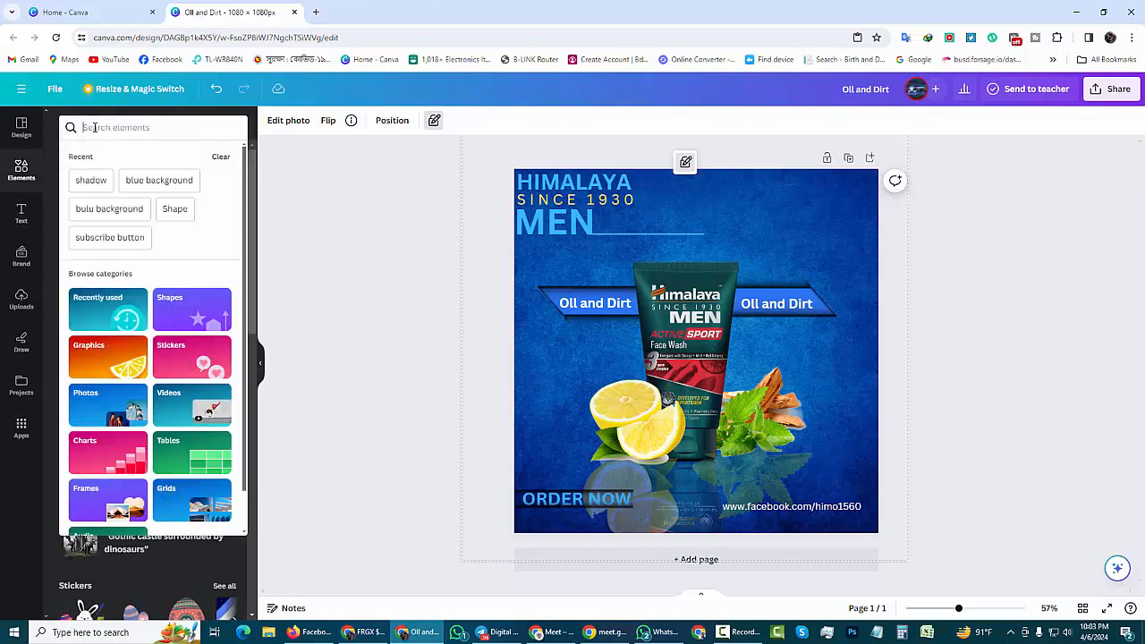
{"action": "type", "text": "Facebook"}
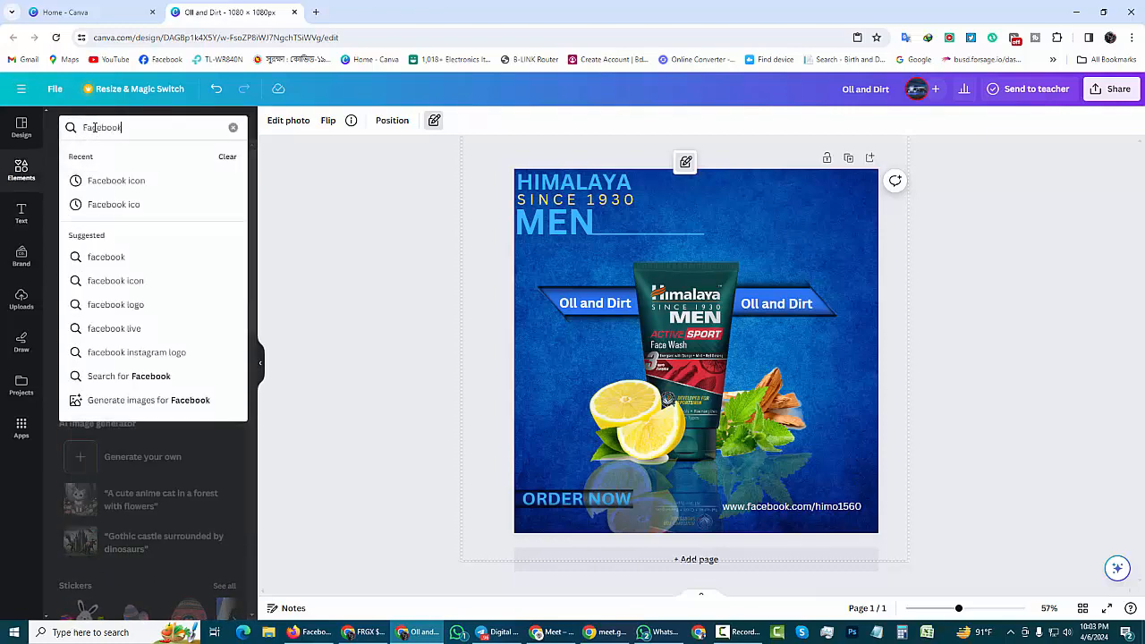
{"action": "type", "text": " icon"}
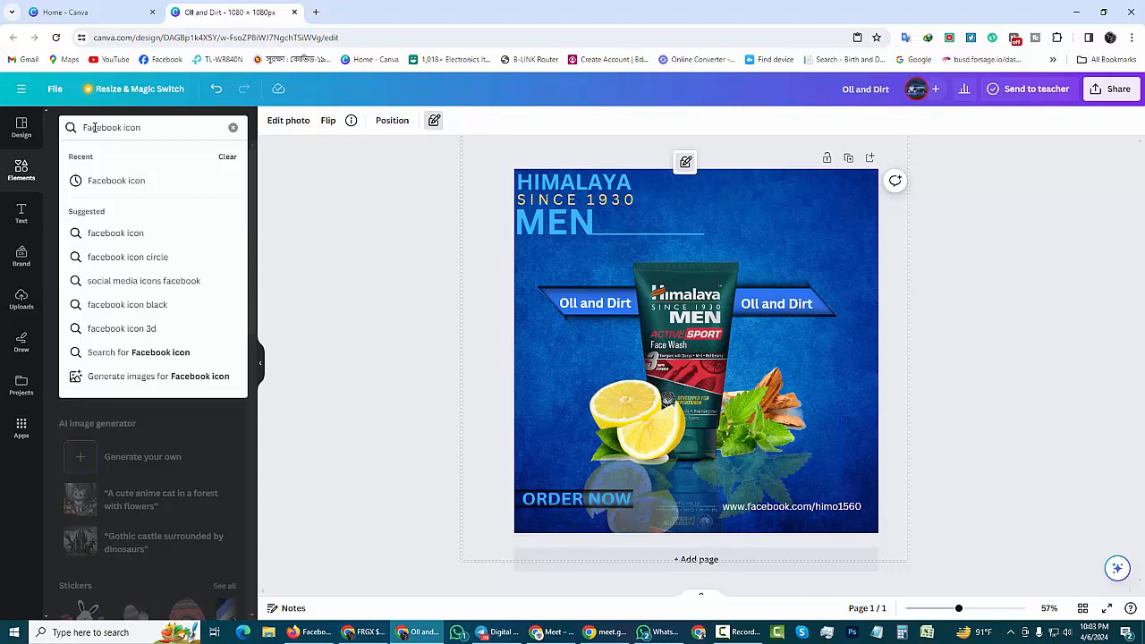
{"action": "key", "text": "Return"}
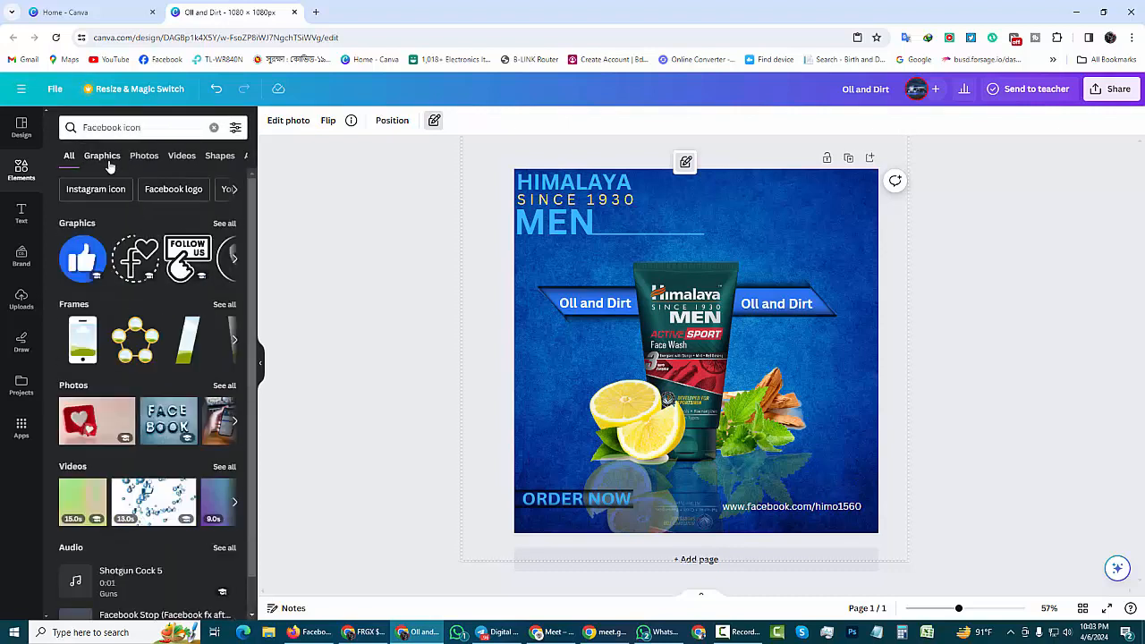
- Add the square blue Facebook logo graphic, shrink it and place it just before the Facebook address
{"action": "left_click", "coordinate": [102, 155]}
{"action": "left_click_drag", "start_coordinate": [87, 367], "coordinate": [626, 457]}
{"action": "left_click_drag", "start_coordinate": [600, 415], "coordinate": [705, 505]}
{"action": "left_click_drag", "start_coordinate": [719, 543], "coordinate": [724, 542]}
{"action": "left_click", "coordinate": [886, 450]}
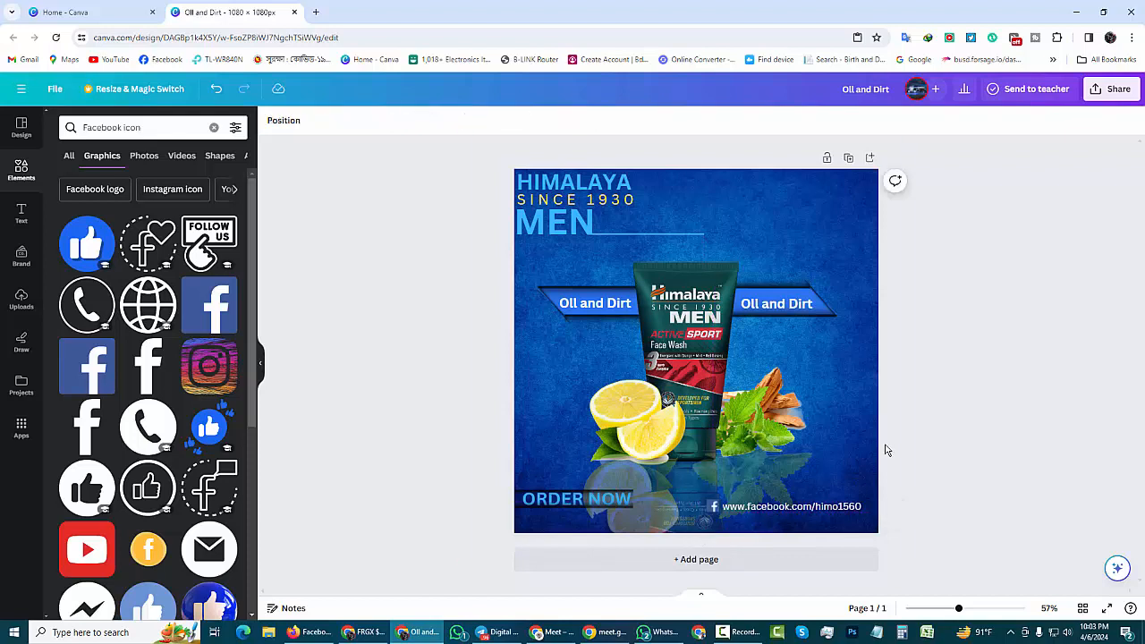
- Recolour the Facebook icon's dark blue background to the light blue from the document colours
{"action": "left_click", "coordinate": [713, 507]}
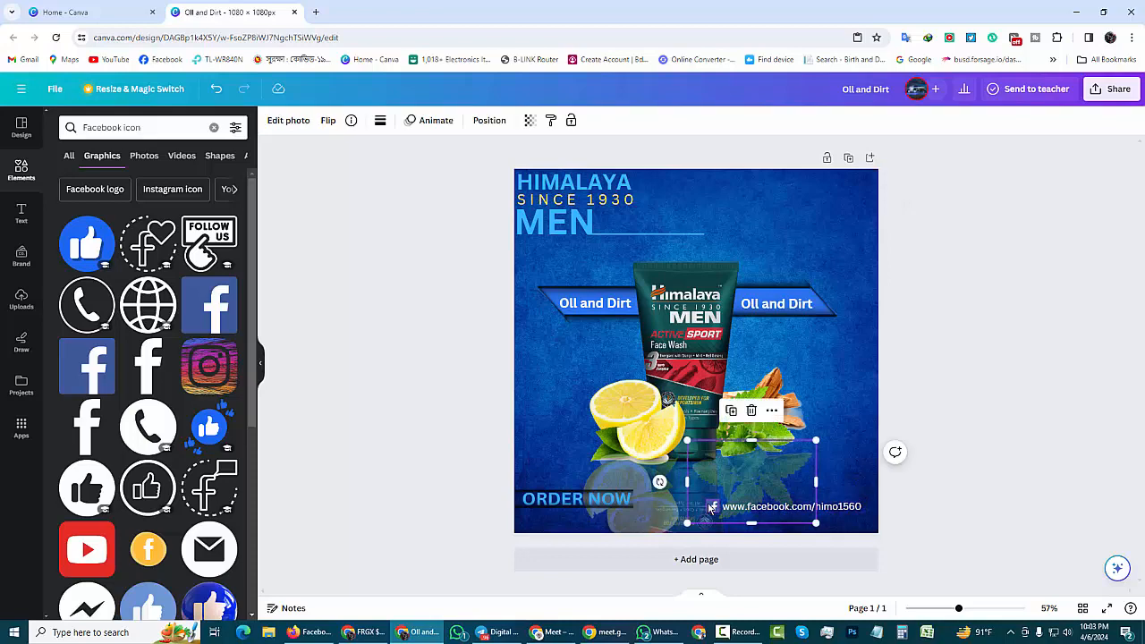
{"action": "left_click", "coordinate": [411, 120]}
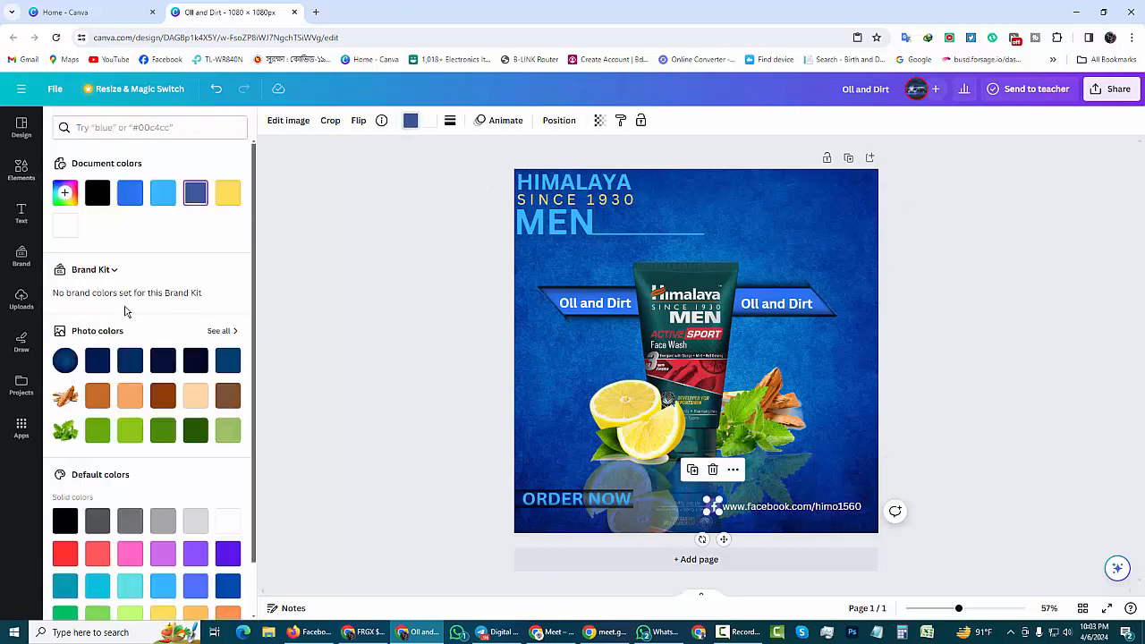
{"action": "left_click", "coordinate": [163, 197]}
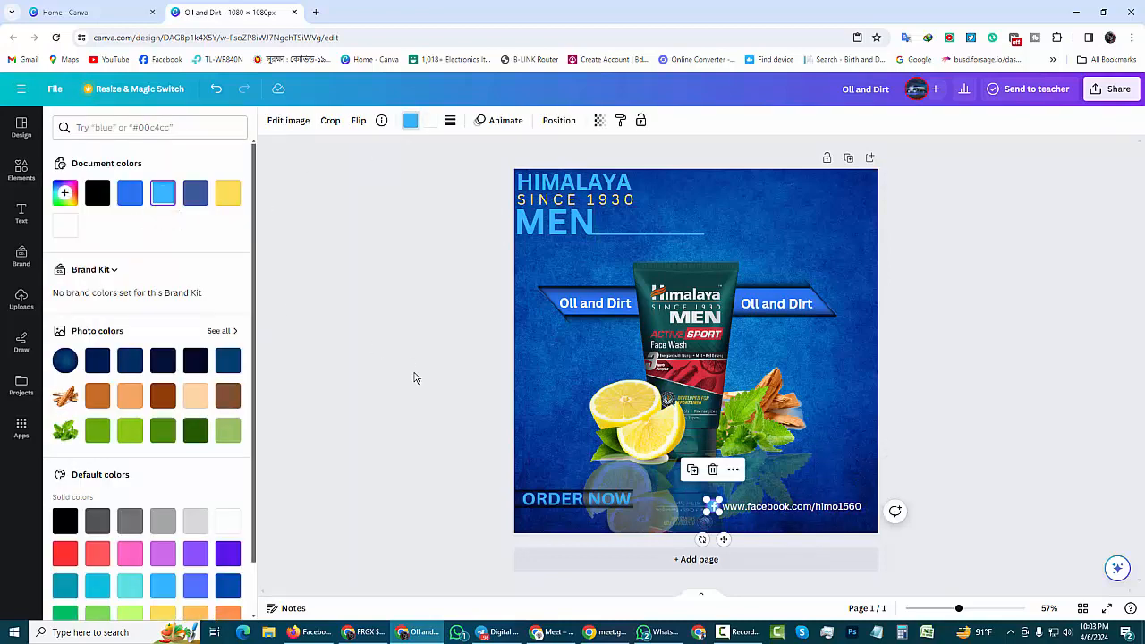
{"action": "left_click", "coordinate": [574, 385]}
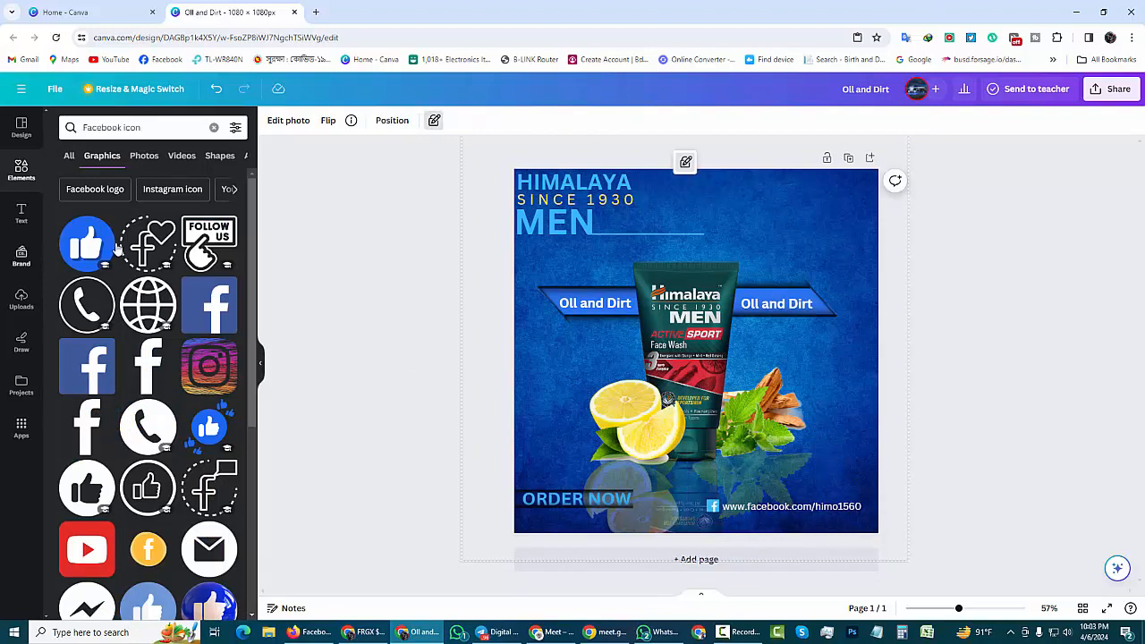
- Search the elements library for "shadow" and limit the results to graphics
{"action": "left_click", "coordinate": [214, 127]}
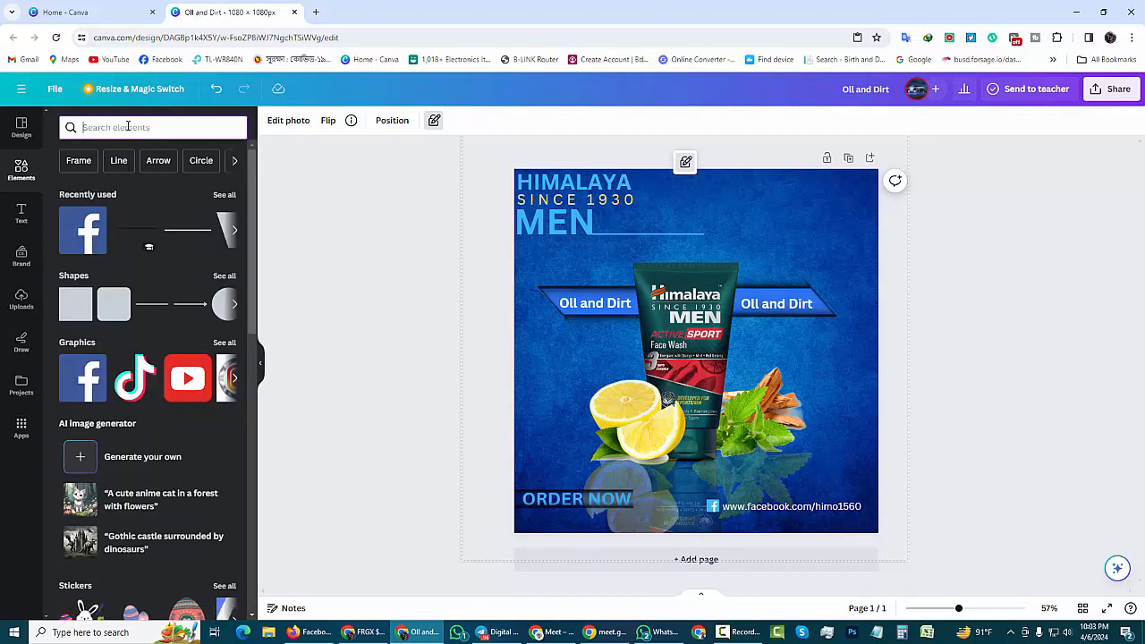
{"action": "type", "text": "s"}
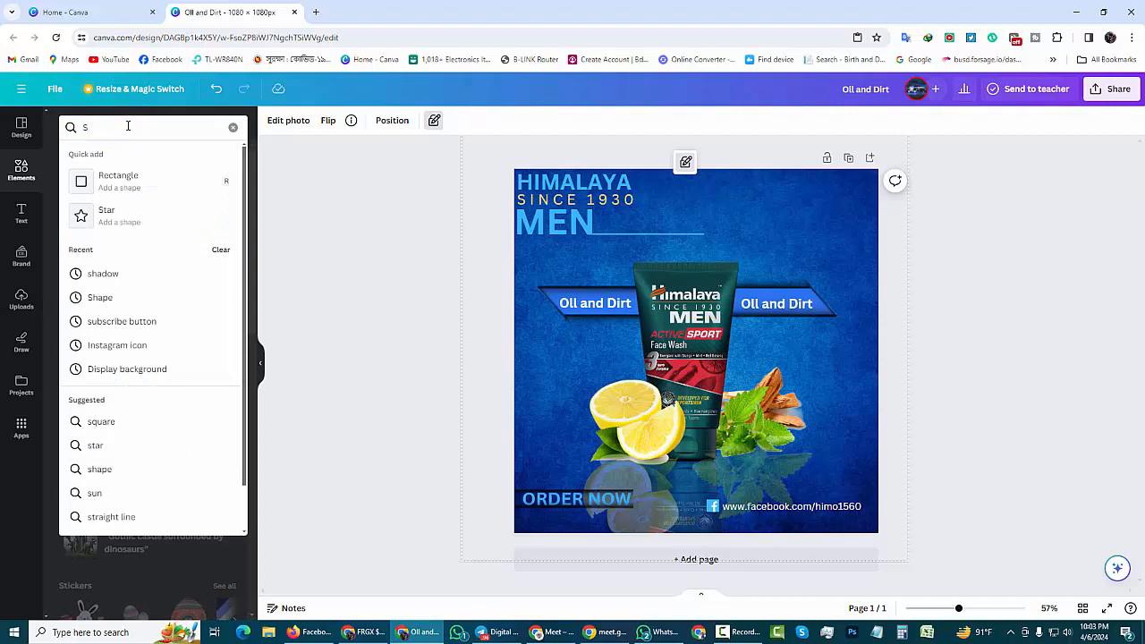
{"action": "left_click", "coordinate": [102, 275]}
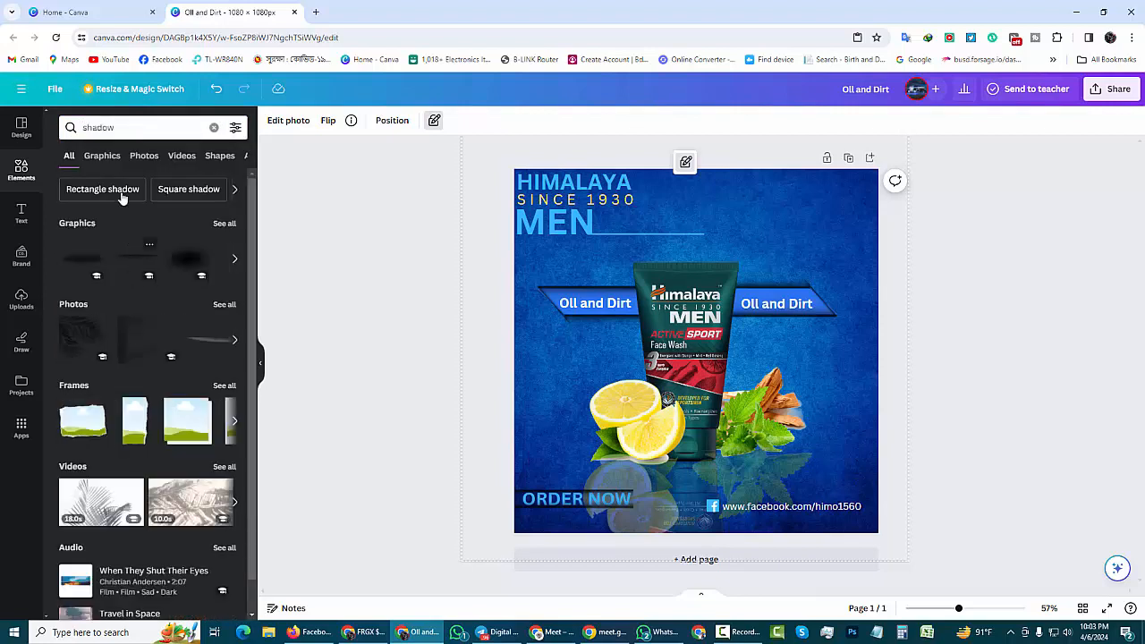
{"action": "left_click", "coordinate": [102, 156]}
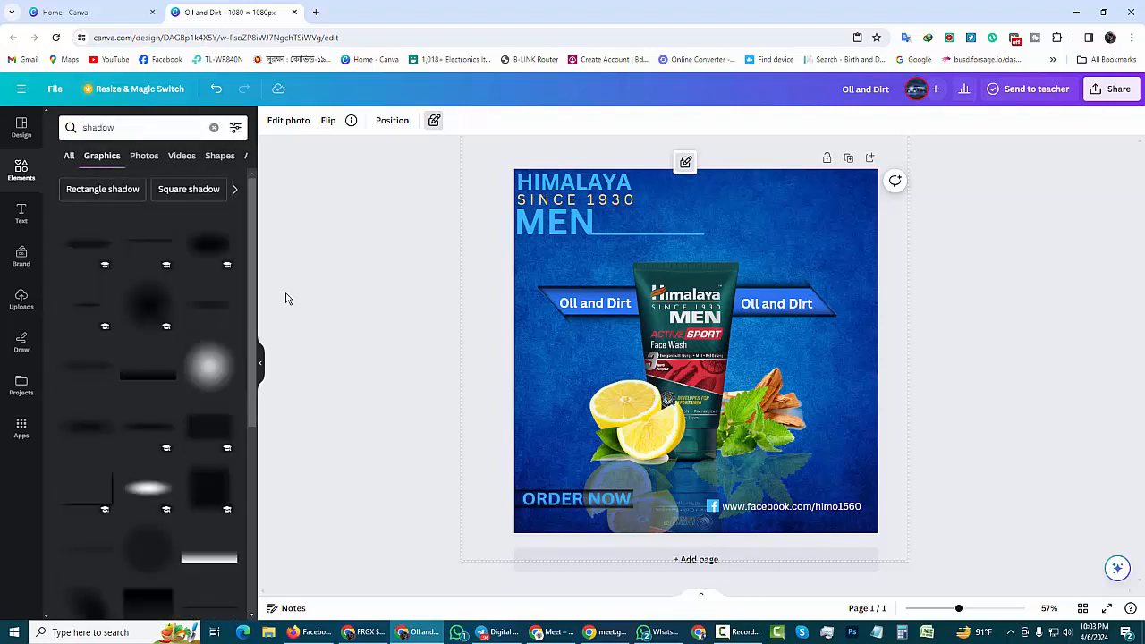
- Look through the shadow graphics for a shadow that suits the advertisement
{"action": "scroll", "coordinate": [236, 411], "scroll_direction": "down", "scroll_amount": 10}
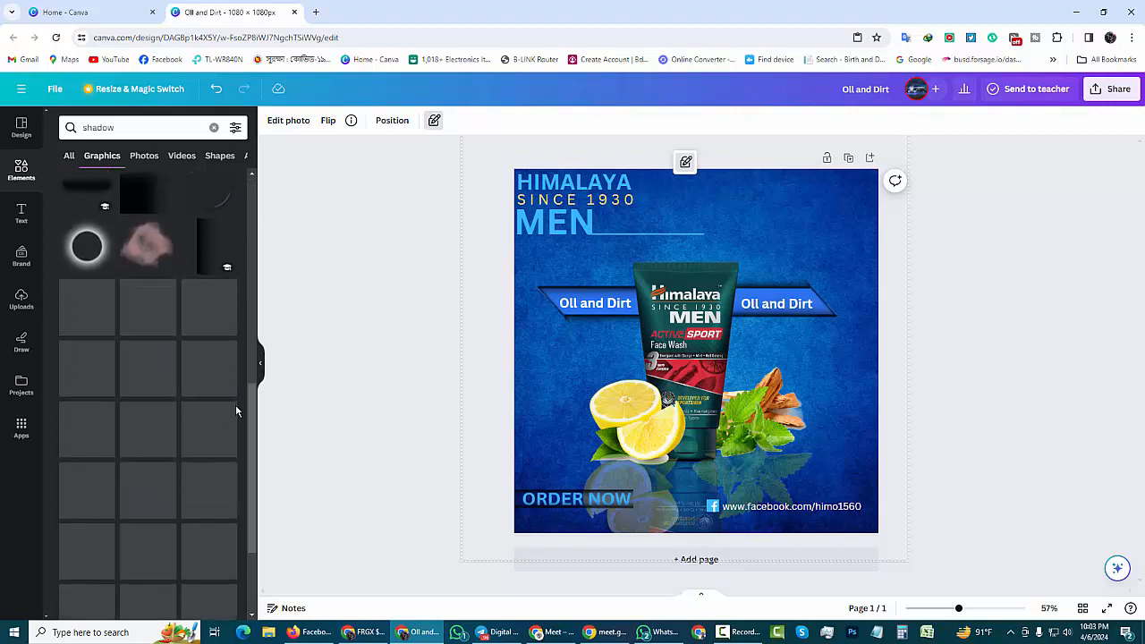
{"action": "scroll", "coordinate": [247, 486], "scroll_direction": "down", "scroll_amount": 3}
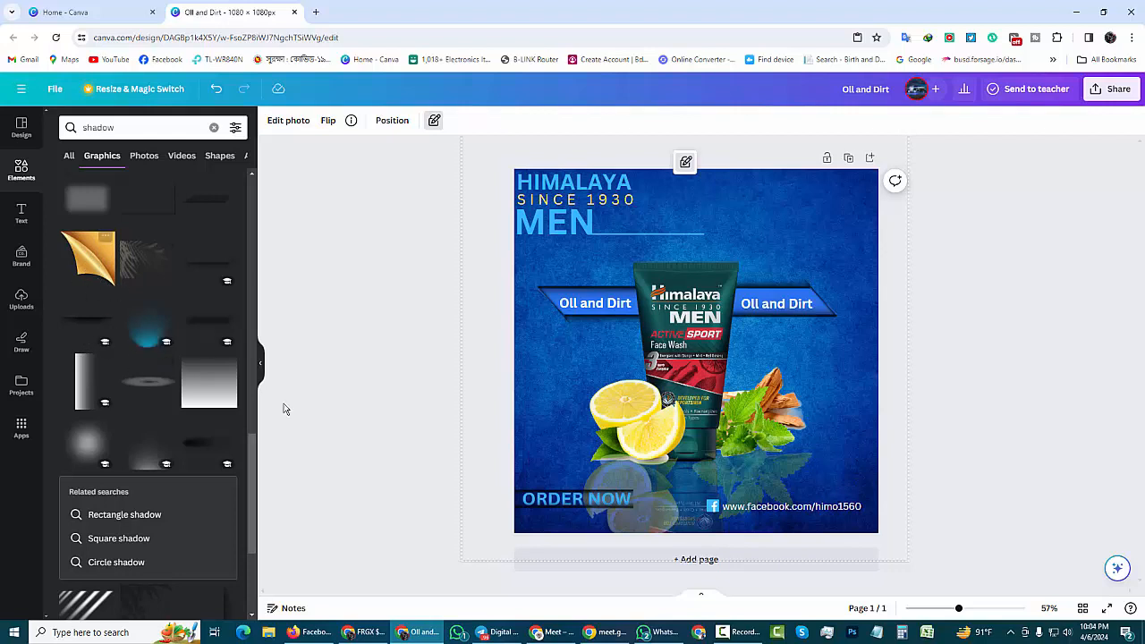
{"action": "scroll", "coordinate": [253, 517], "scroll_direction": "down", "scroll_amount": 3}
{"action": "scroll", "coordinate": [253, 517], "scroll_direction": "down", "scroll_amount": 2}
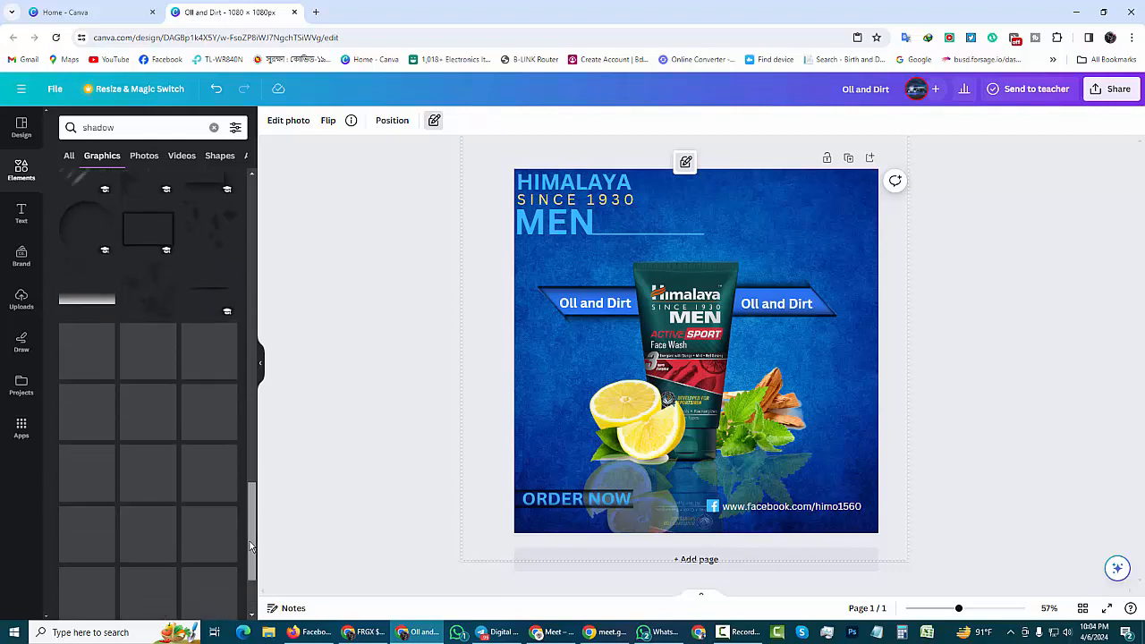
{"action": "scroll", "coordinate": [253, 508], "scroll_direction": "down", "scroll_amount": 3}
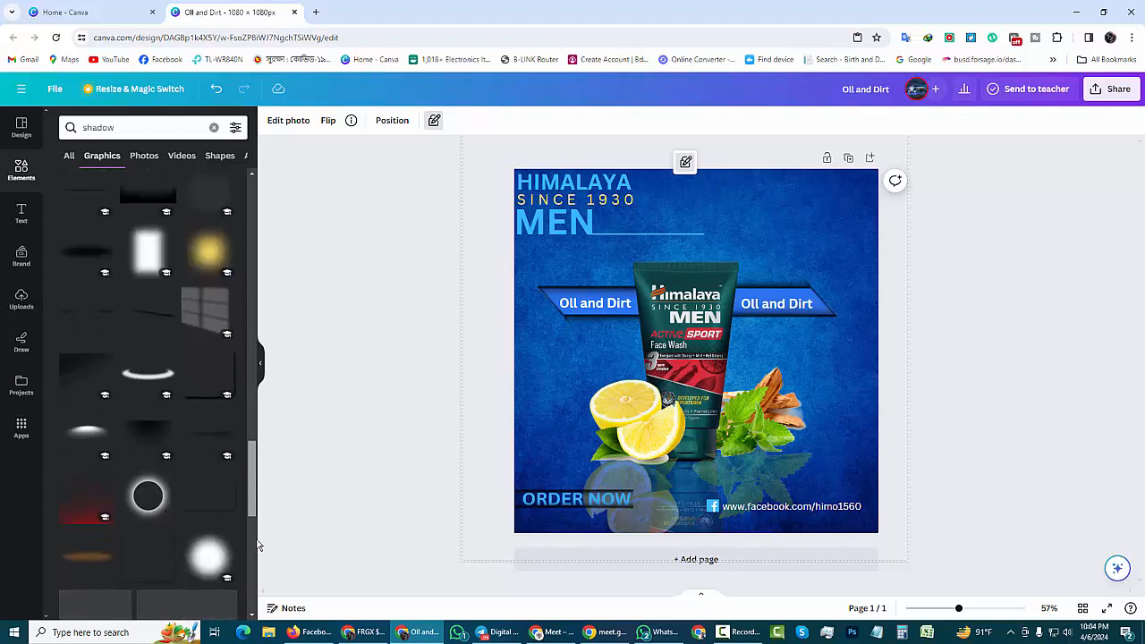
{"action": "scroll", "coordinate": [253, 507], "scroll_direction": "down", "scroll_amount": 4}
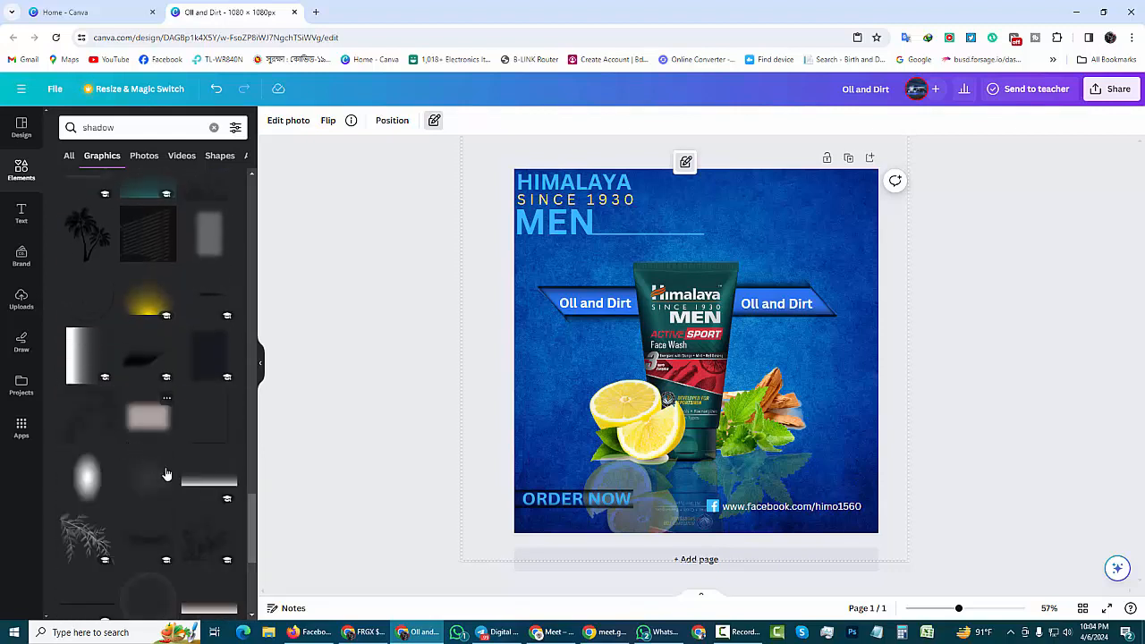
{"action": "scroll", "coordinate": [250, 506], "scroll_direction": "down", "scroll_amount": 4}
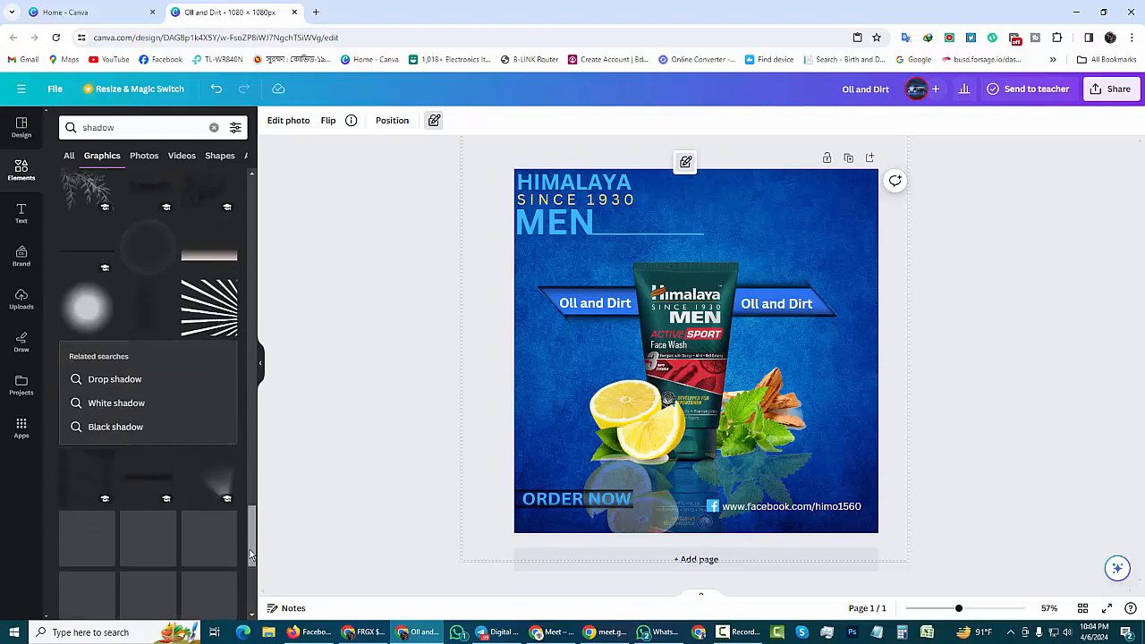
{"action": "scroll", "coordinate": [250, 537], "scroll_direction": "down", "scroll_amount": 5}
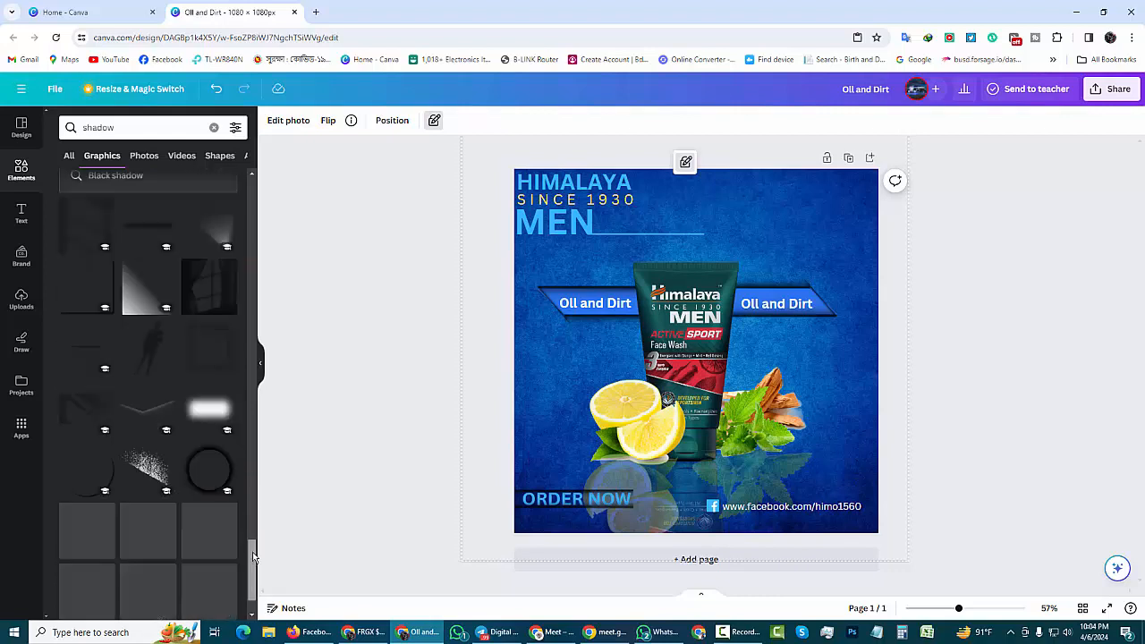
{"action": "scroll", "coordinate": [246, 557], "scroll_direction": "down", "scroll_amount": 1}
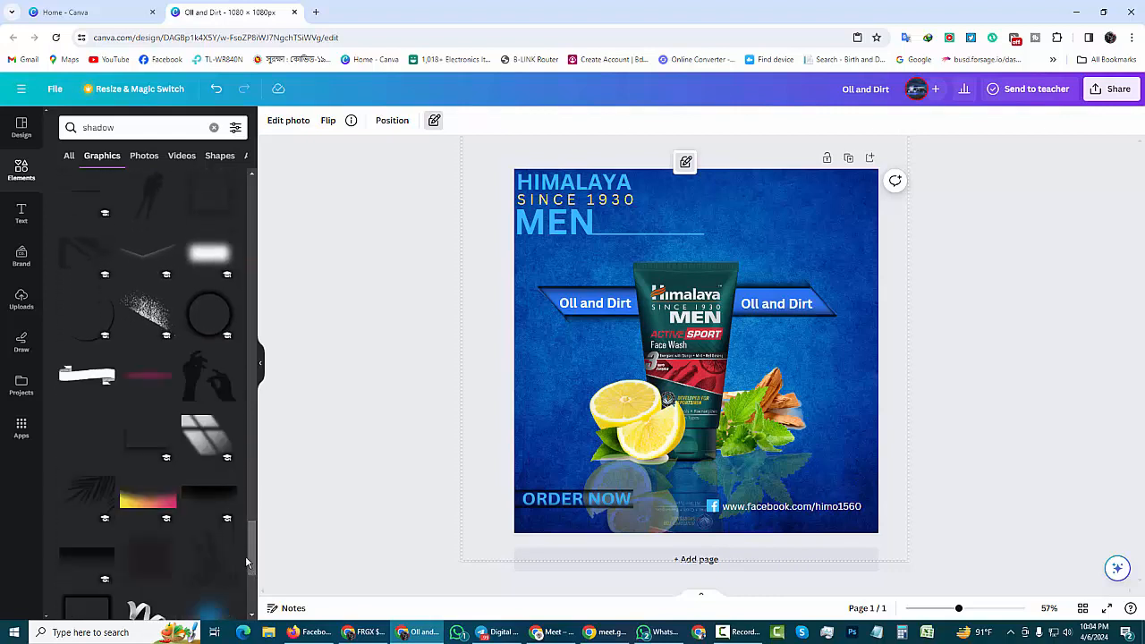
{"action": "scroll", "coordinate": [254, 559], "scroll_direction": "down", "scroll_amount": 3}
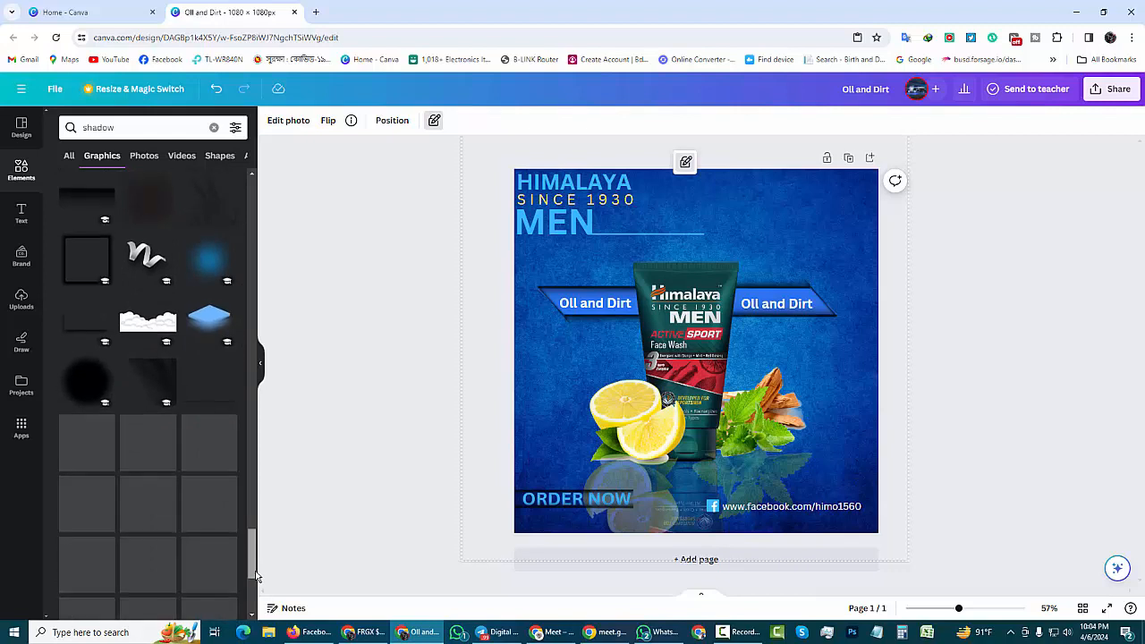
{"action": "scroll", "coordinate": [251, 546], "scroll_direction": "down", "scroll_amount": 3}
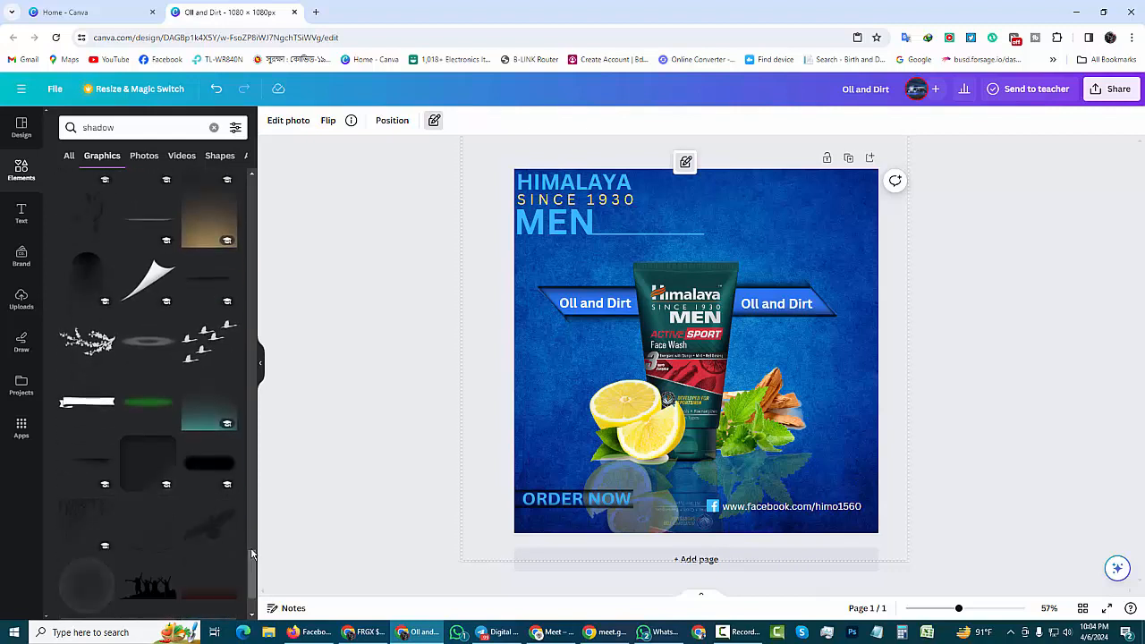
{"action": "scroll", "coordinate": [254, 559], "scroll_direction": "down", "scroll_amount": 3}
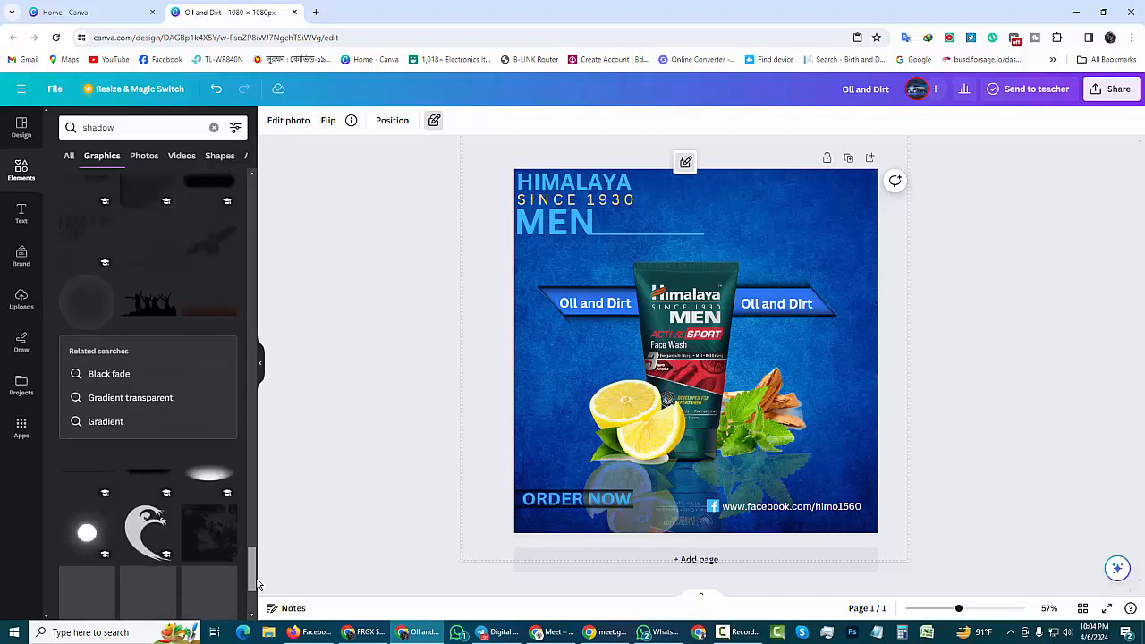
{"action": "scroll", "coordinate": [253, 572], "scroll_direction": "down", "scroll_amount": 3}
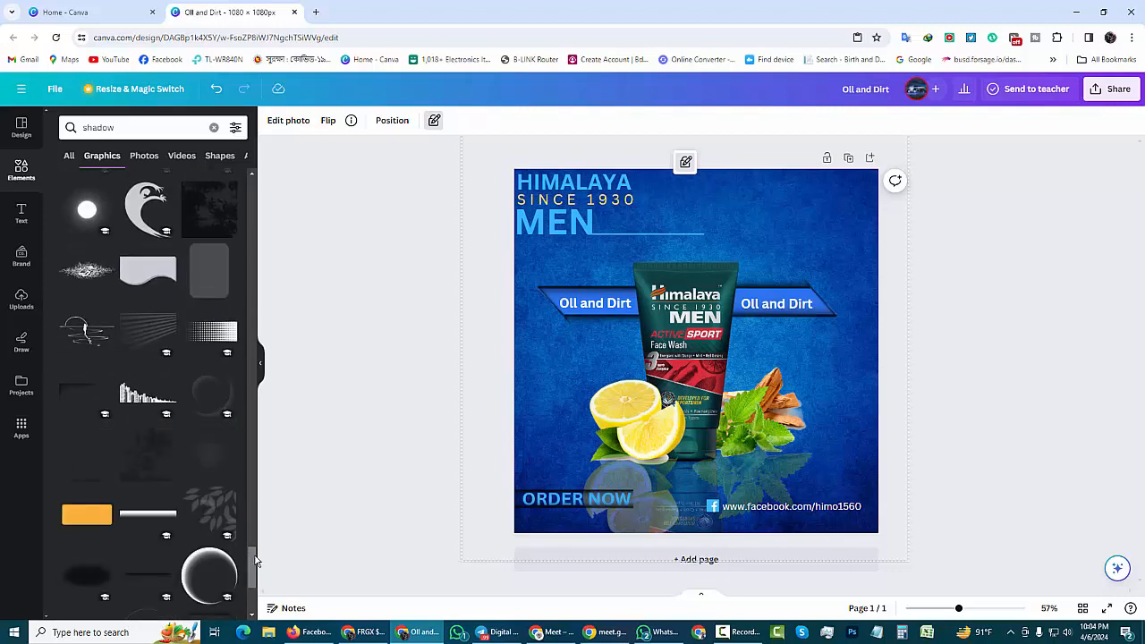
{"action": "scroll", "coordinate": [254, 582], "scroll_direction": "down", "scroll_amount": 3}
{"action": "scroll", "coordinate": [255, 587], "scroll_direction": "down", "scroll_amount": 5}
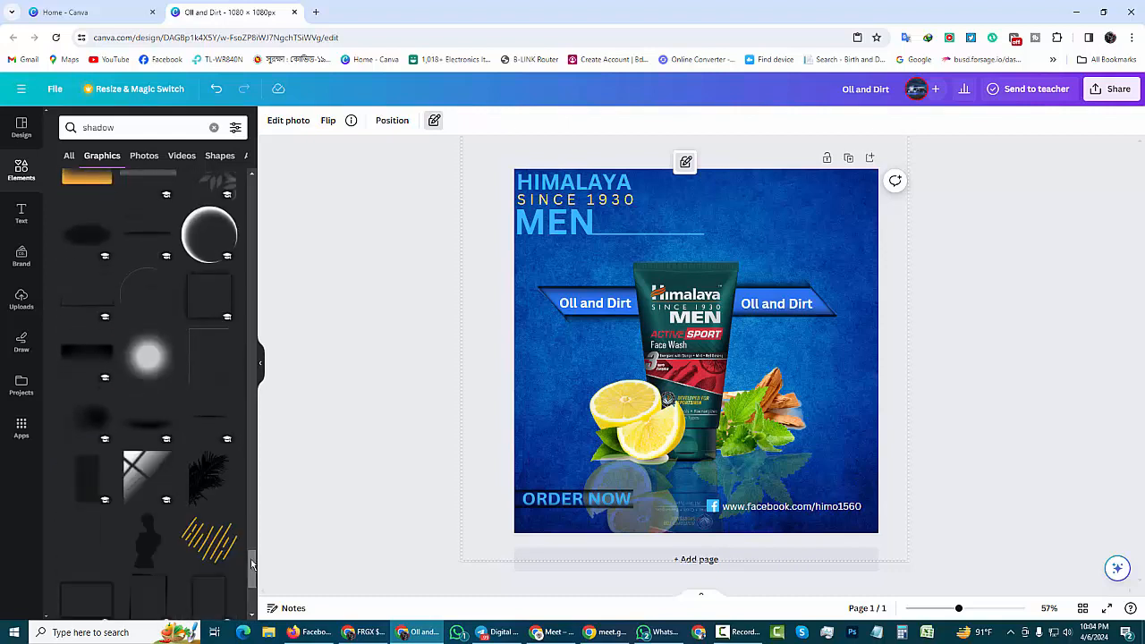
{"action": "scroll", "coordinate": [252, 582], "scroll_direction": "down", "scroll_amount": 2}
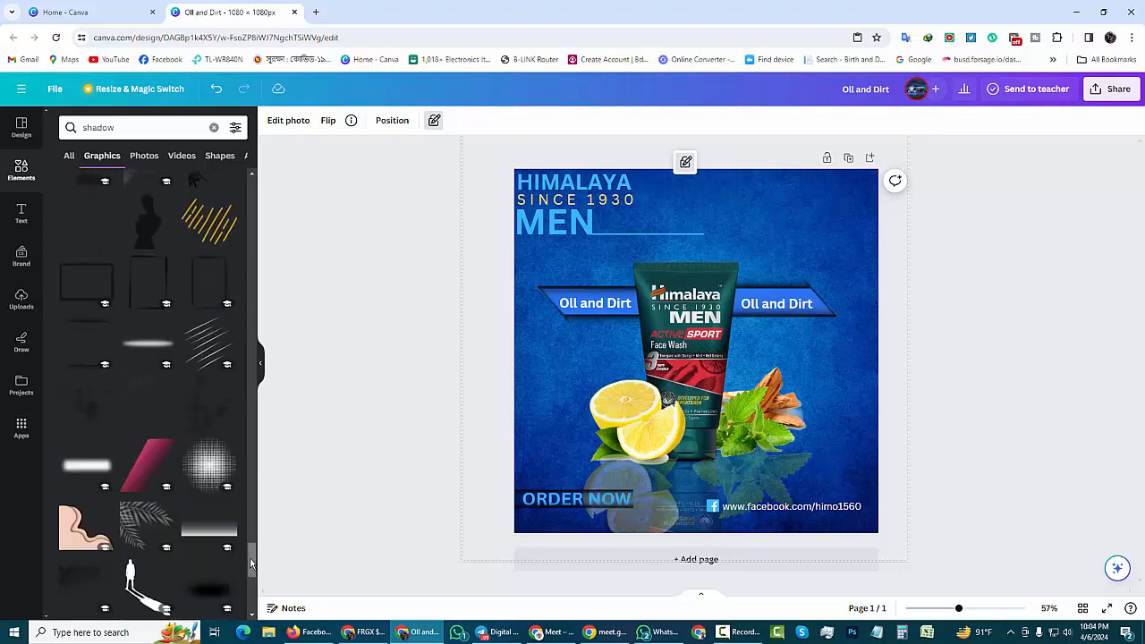
{"action": "scroll", "coordinate": [252, 564], "scroll_direction": "down", "scroll_amount": 4}
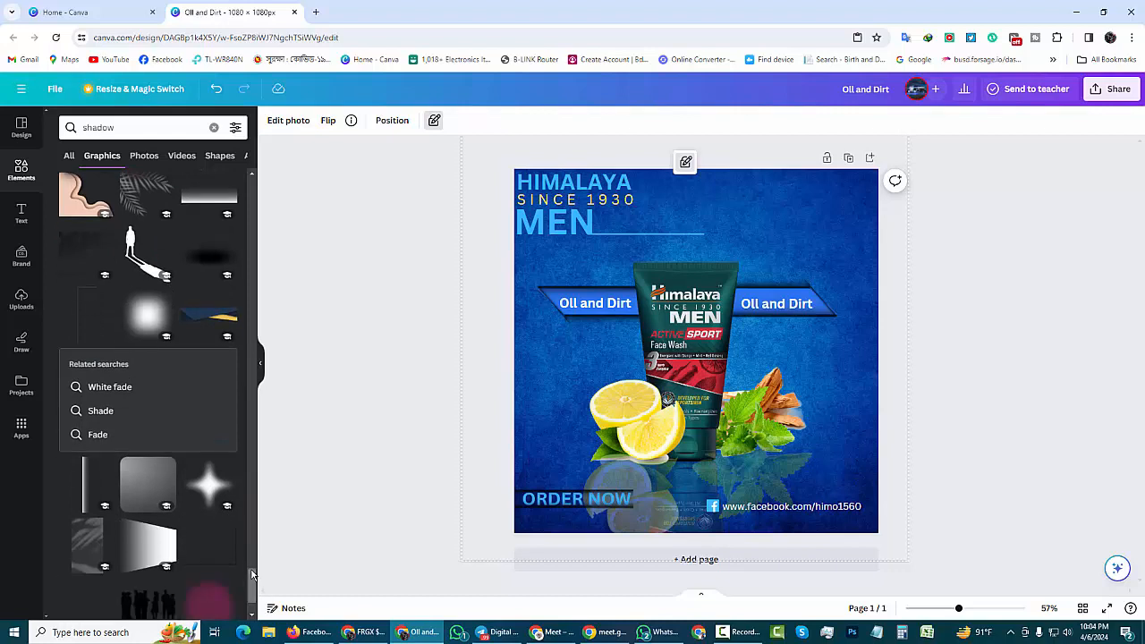
{"action": "scroll", "coordinate": [253, 582], "scroll_direction": "down", "scroll_amount": 5}
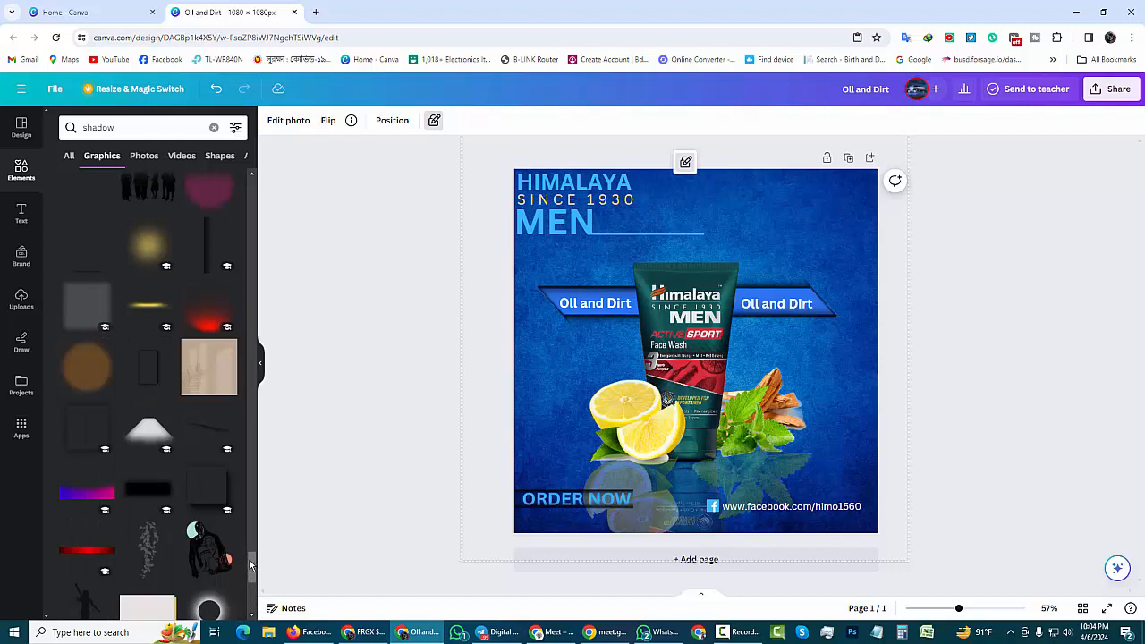
{"action": "scroll", "coordinate": [251, 563], "scroll_direction": "down", "scroll_amount": 5}
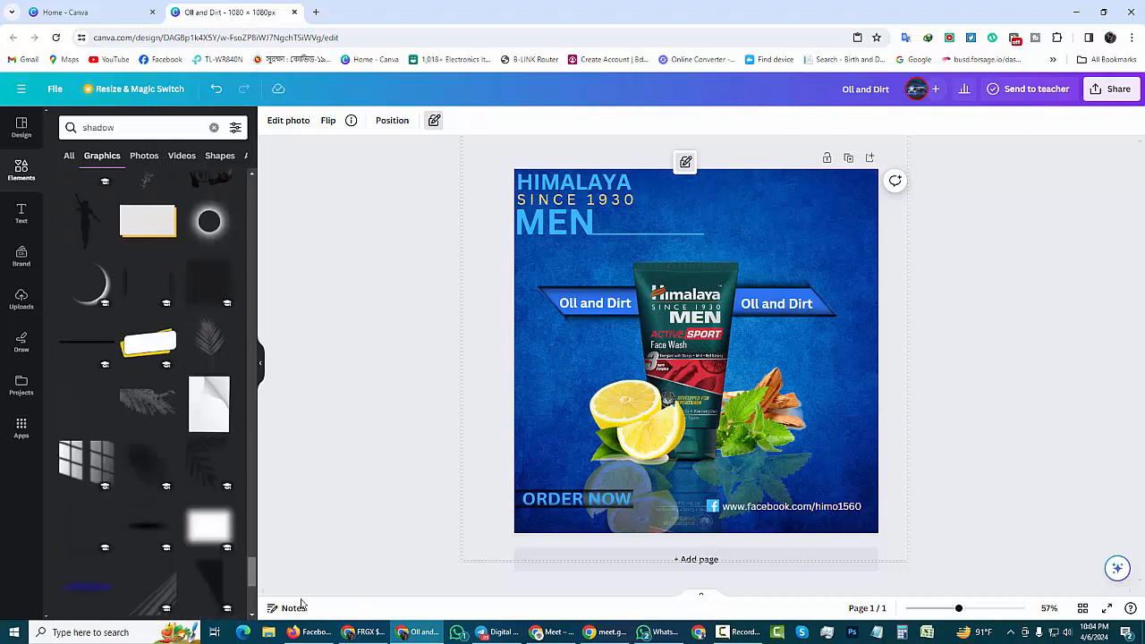
{"action": "left_click_drag", "start_coordinate": [253, 572], "coordinate": [252, 600]}
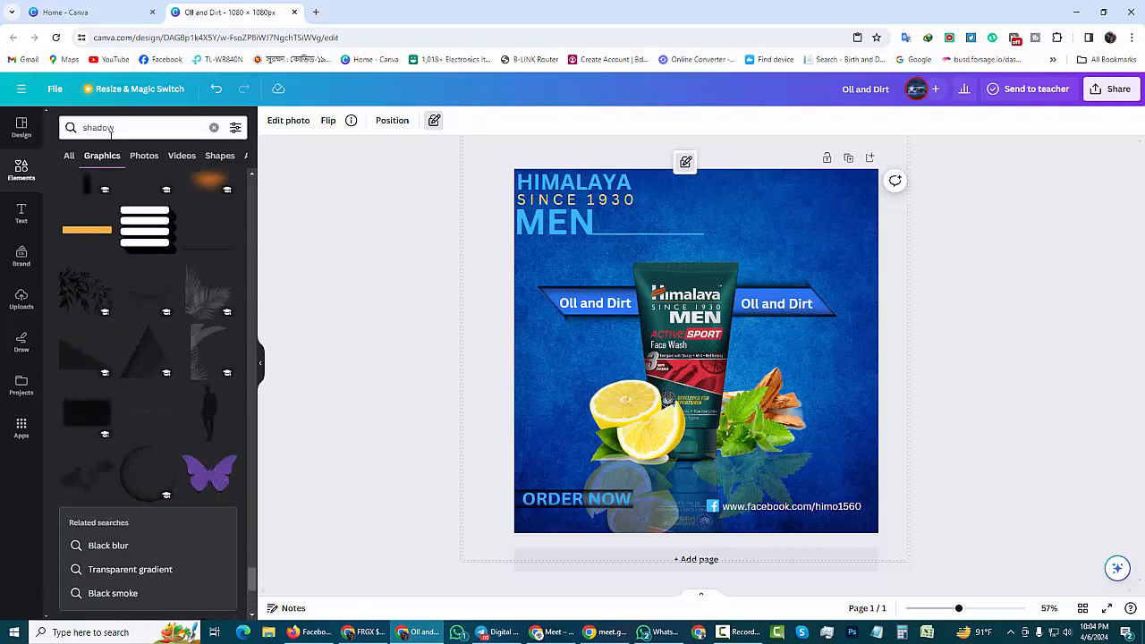
- Search the graphics library for "paper shadow"
{"action": "left_click", "coordinate": [137, 130]}
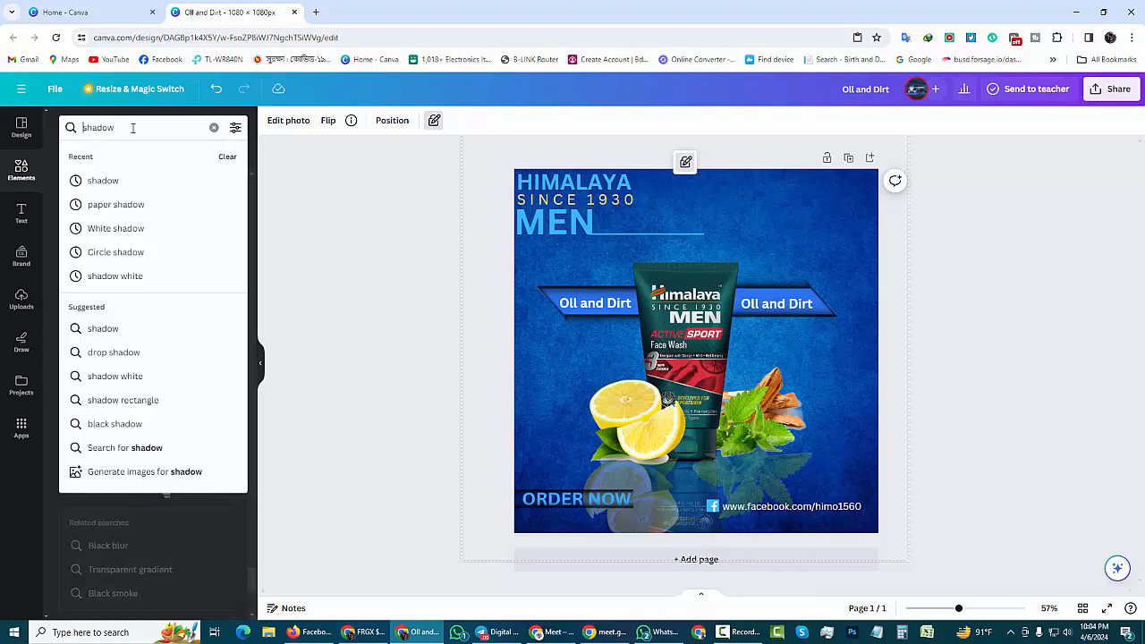
{"action": "key", "text": "Down"}
{"action": "key", "text": "Down"}
{"action": "key", "text": "Down"}
{"action": "key", "text": "Up"}
{"action": "key", "text": "Return"}
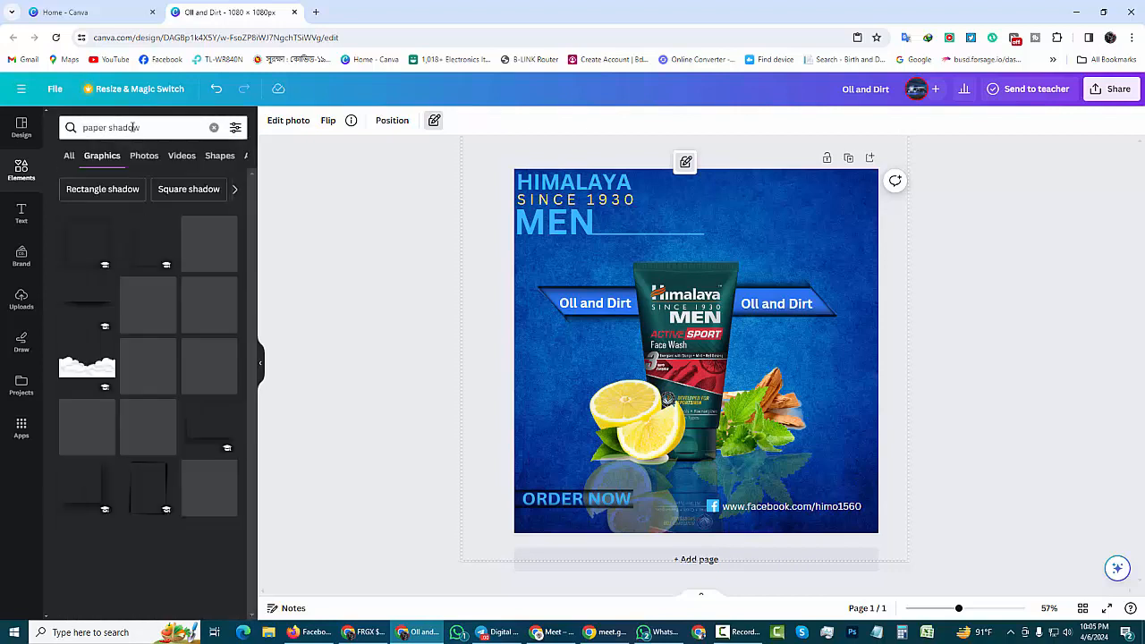
- Look through the paper shadow graphics for an element that suits the advertisement
{"action": "scroll", "coordinate": [254, 301], "scroll_direction": "down", "scroll_amount": 2}
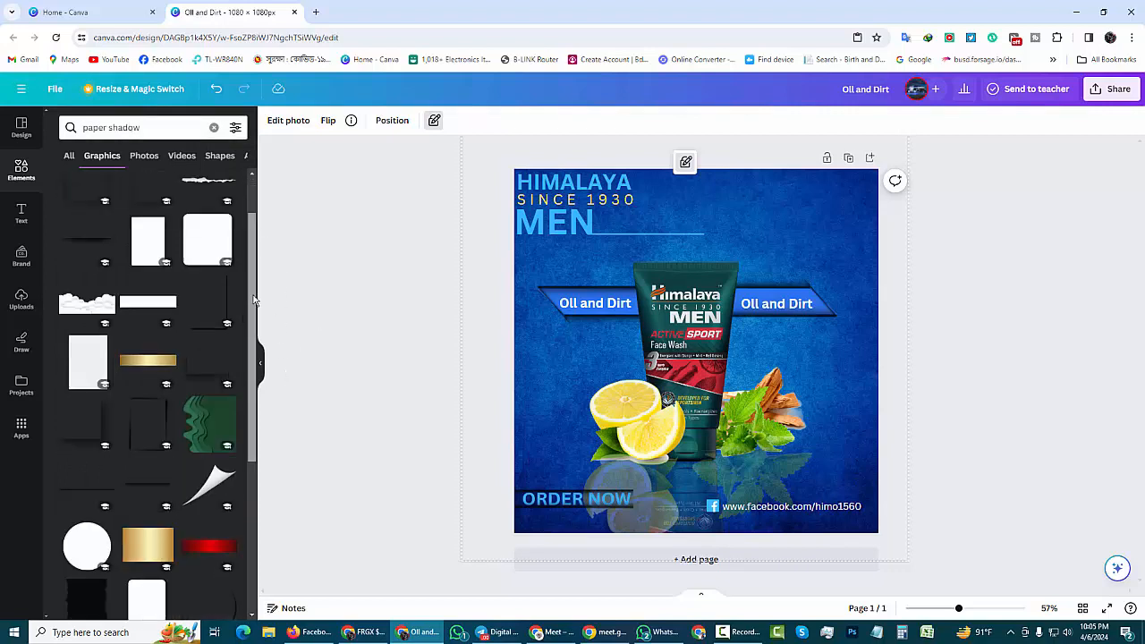
{"action": "left_click_drag", "start_coordinate": [254, 301], "coordinate": [244, 450]}
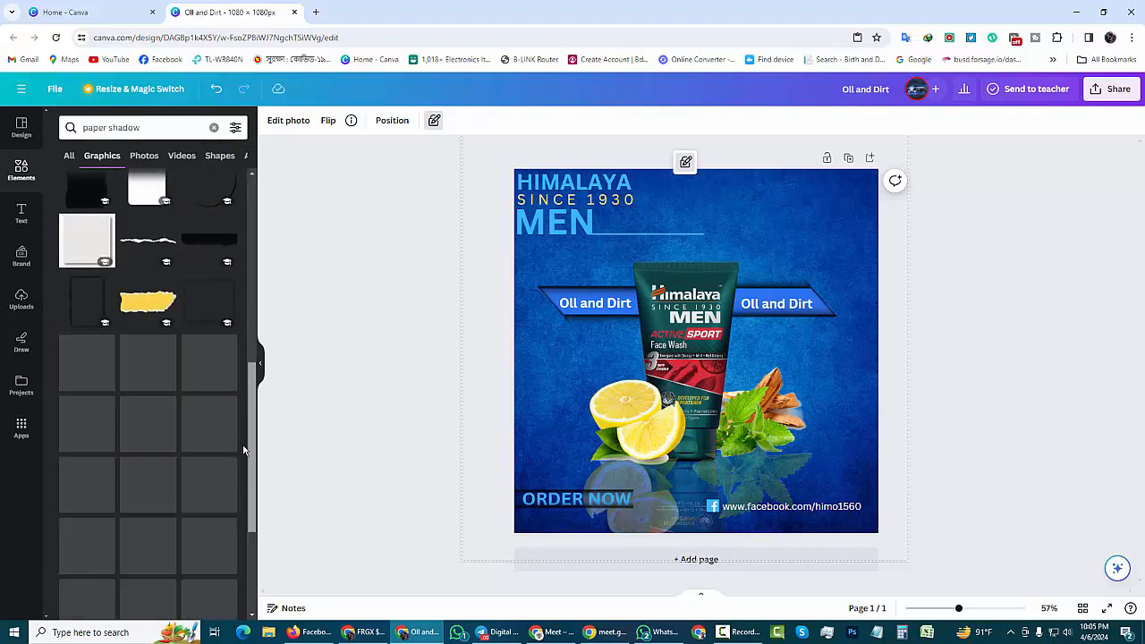
{"action": "scroll", "coordinate": [248, 462], "scroll_direction": "down", "scroll_amount": 3}
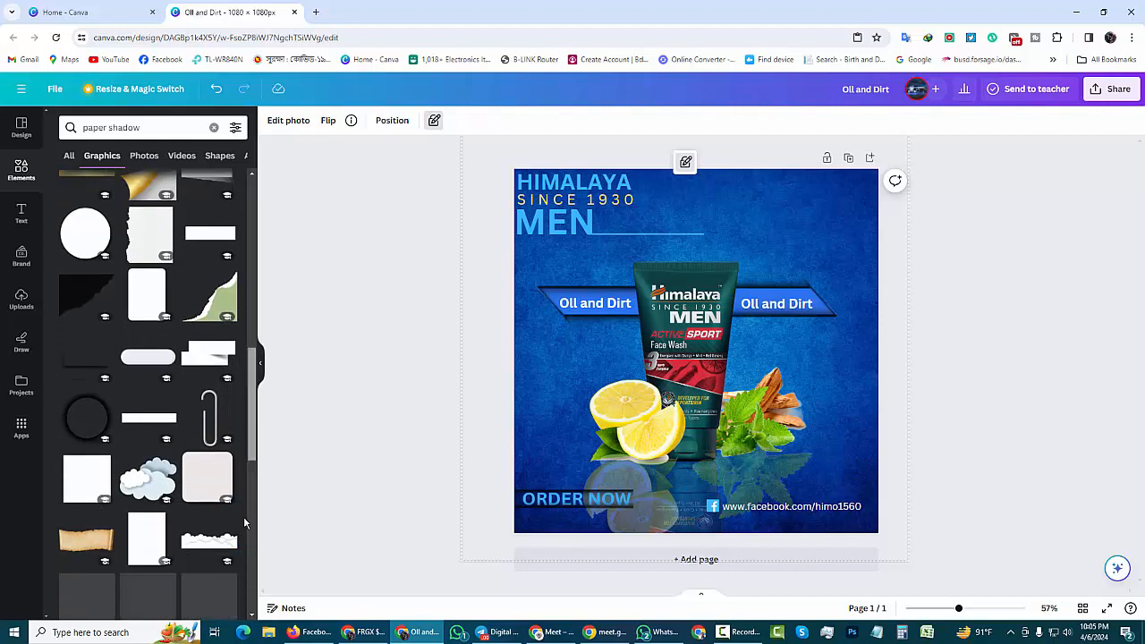
{"action": "left_click_drag", "start_coordinate": [248, 412], "coordinate": [244, 558]}
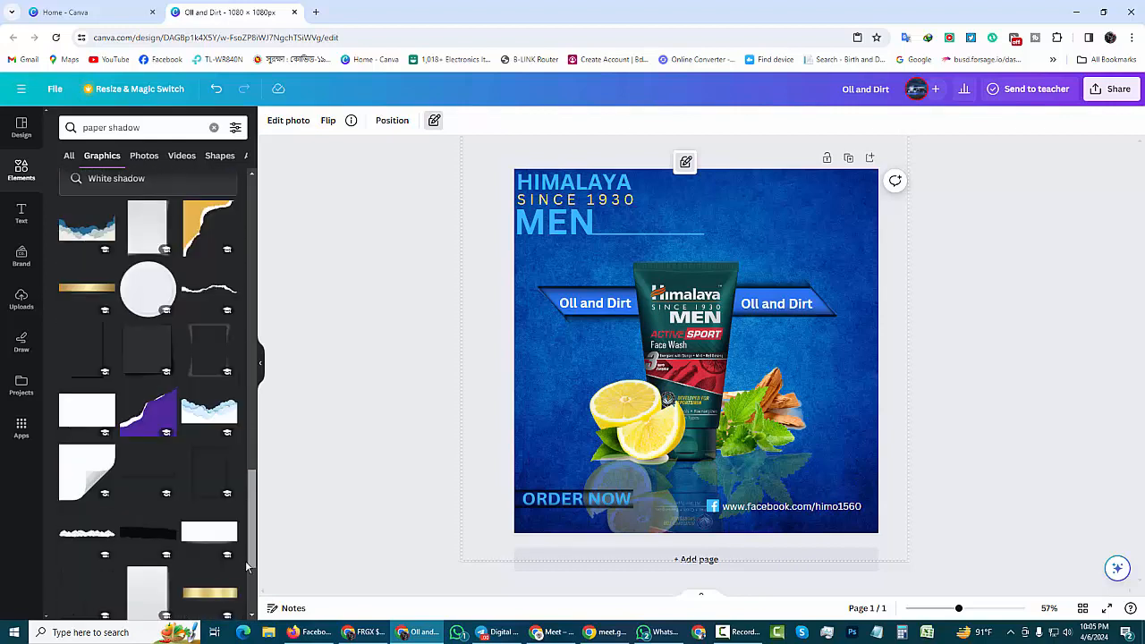
{"action": "scroll", "coordinate": [245, 560], "scroll_direction": "down", "scroll_amount": 5}
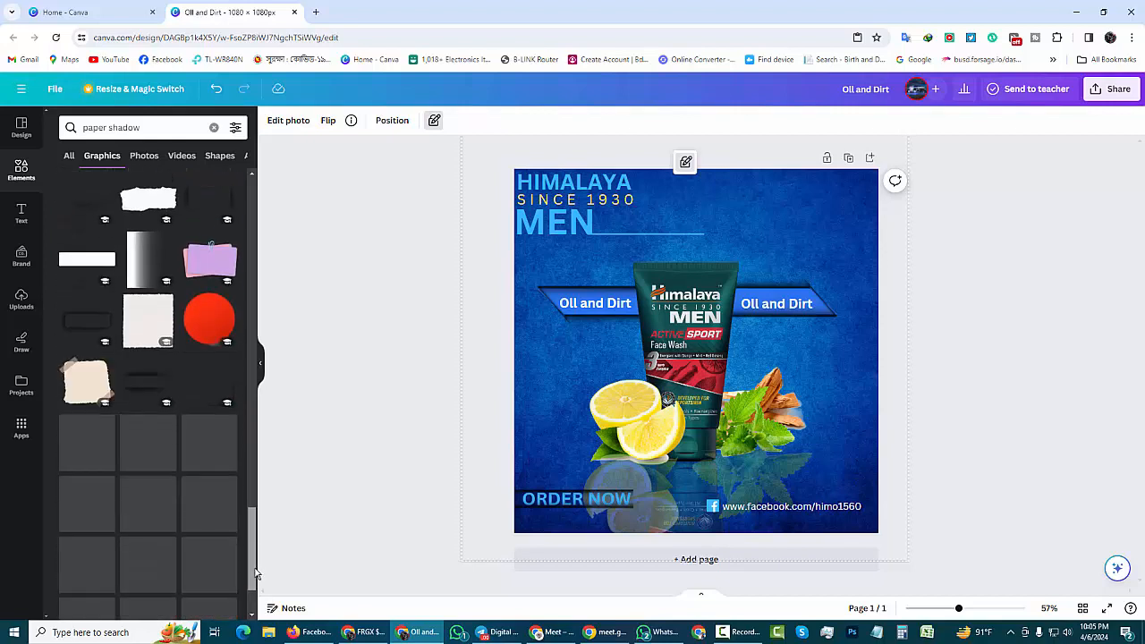
{"action": "scroll", "coordinate": [253, 581], "scroll_direction": "down", "scroll_amount": 2}
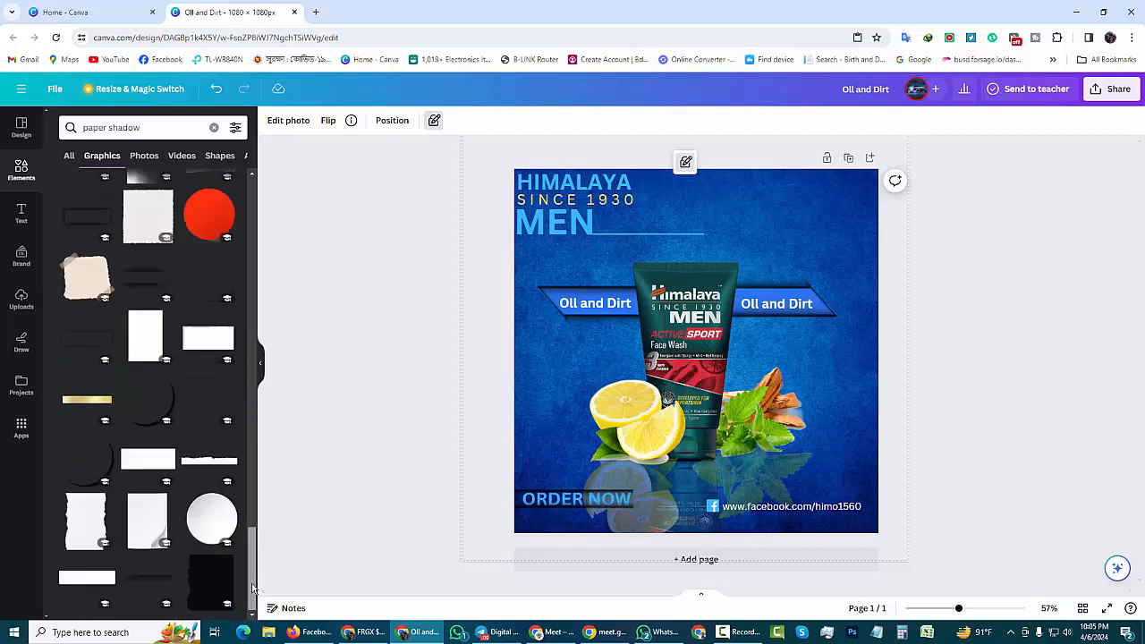
{"action": "scroll", "coordinate": [253, 589], "scroll_direction": "down", "scroll_amount": 4}
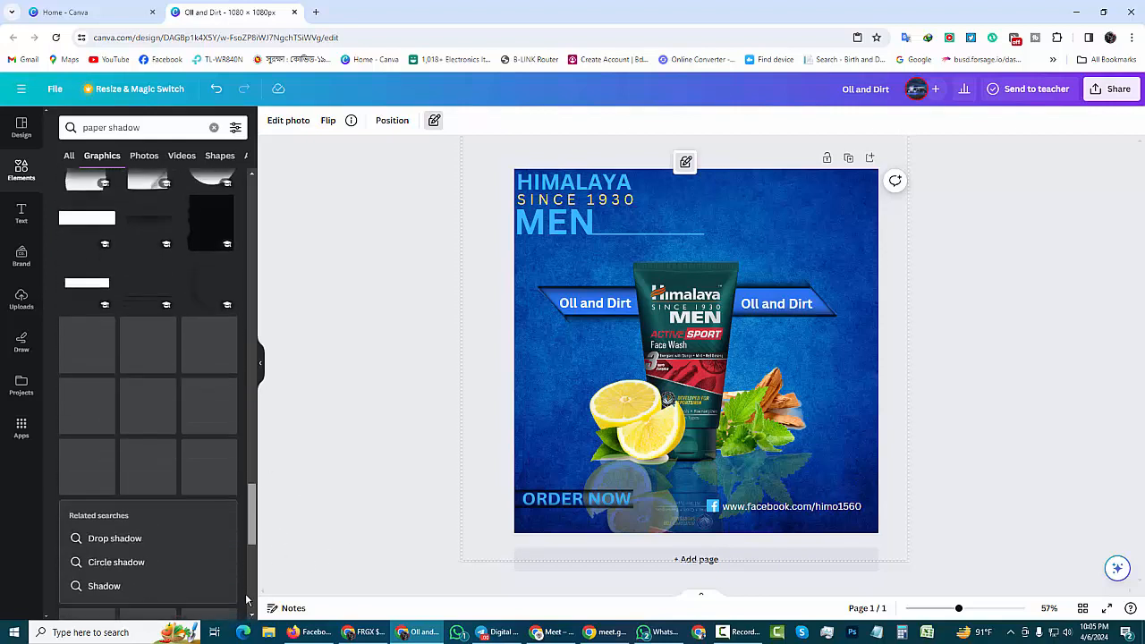
{"action": "scroll", "coordinate": [247, 597], "scroll_direction": "down", "scroll_amount": 1}
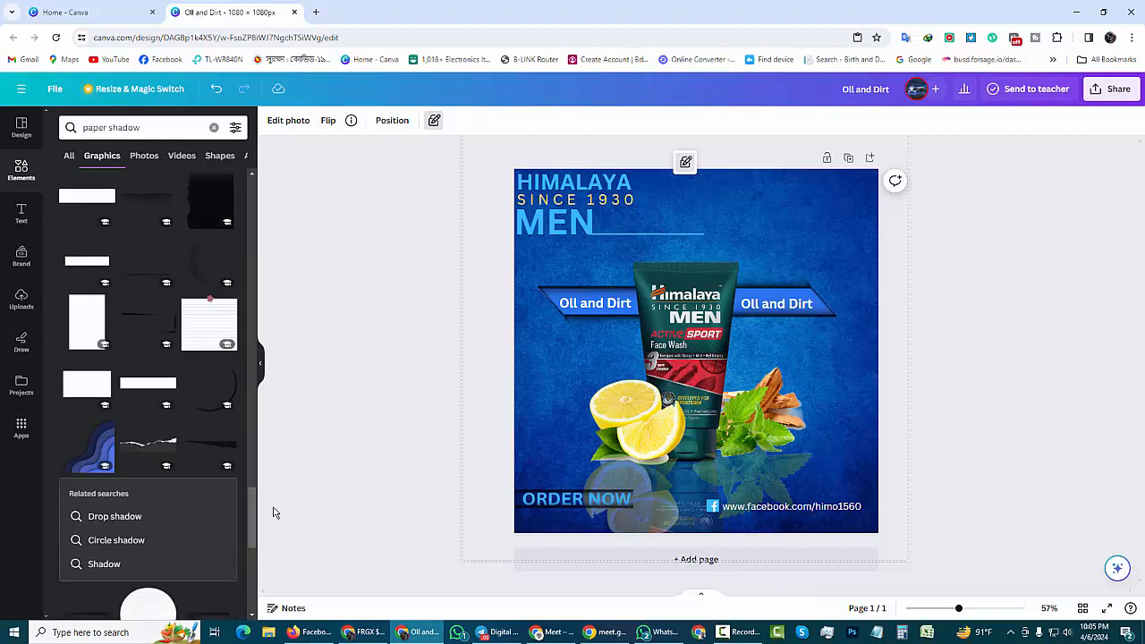
{"action": "scroll", "coordinate": [251, 541], "scroll_direction": "down", "scroll_amount": 5}
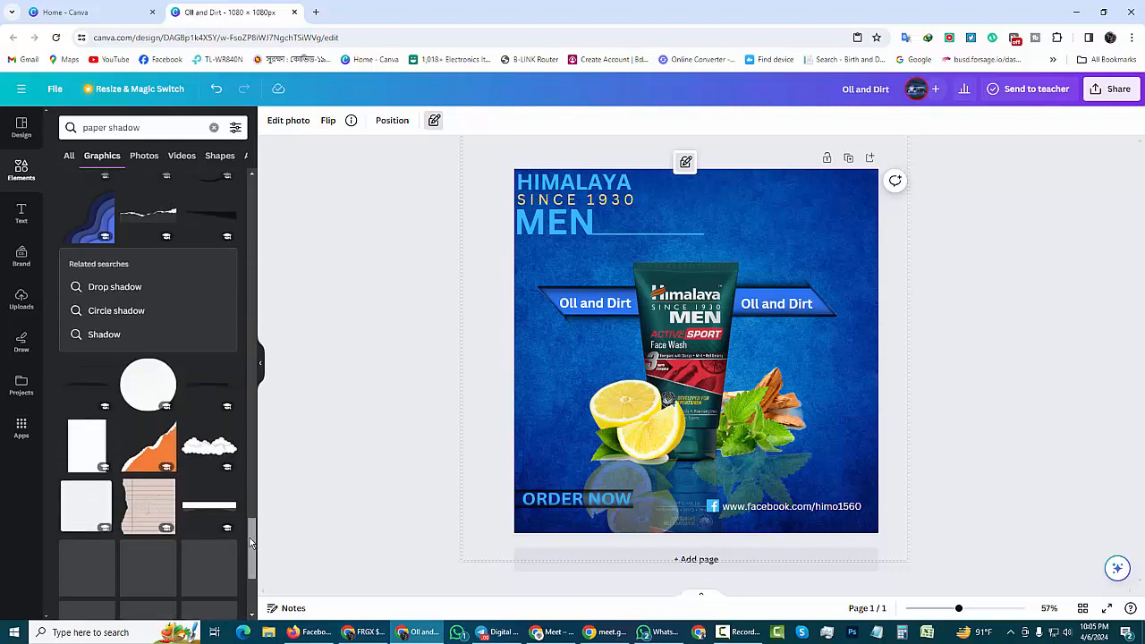
{"action": "scroll", "coordinate": [251, 542], "scroll_direction": "down", "scroll_amount": 5}
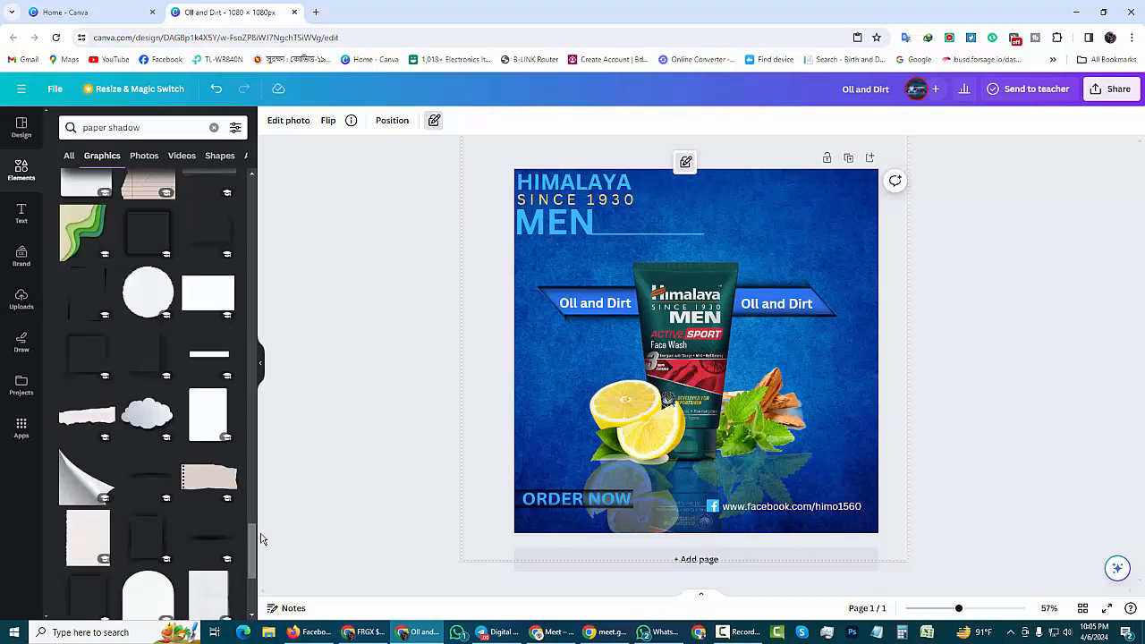
{"action": "scroll", "coordinate": [251, 568], "scroll_direction": "down", "scroll_amount": 3}
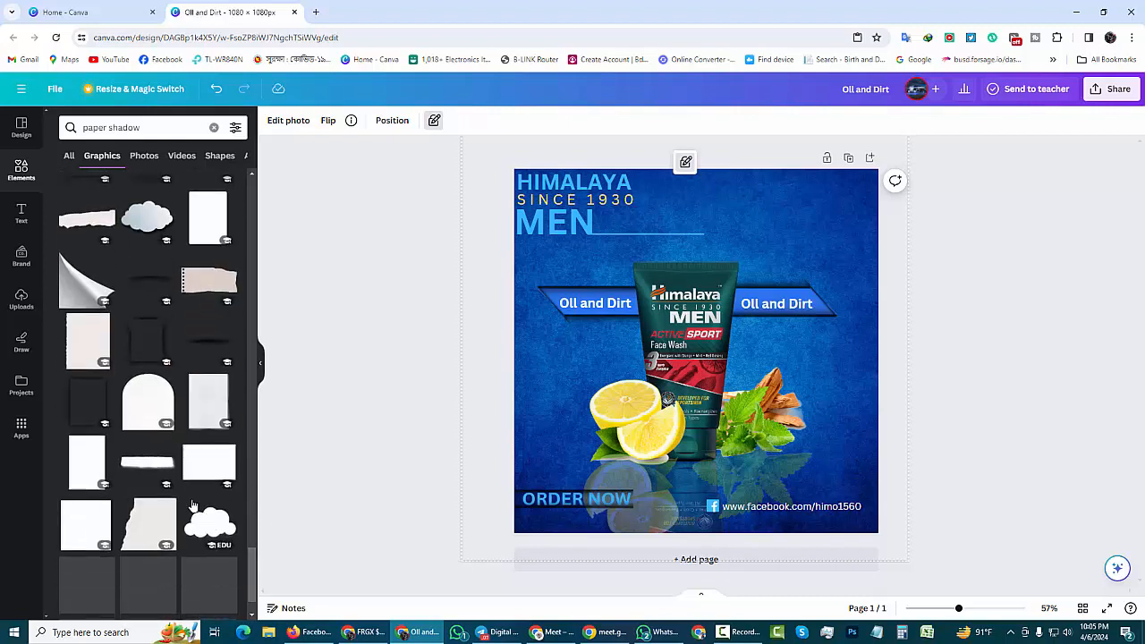
- Add the silver page-curl graphic, shrink it, and place it rotated by half a turn in the advertisement's upper-right corner
{"action": "left_click", "coordinate": [83, 297]}
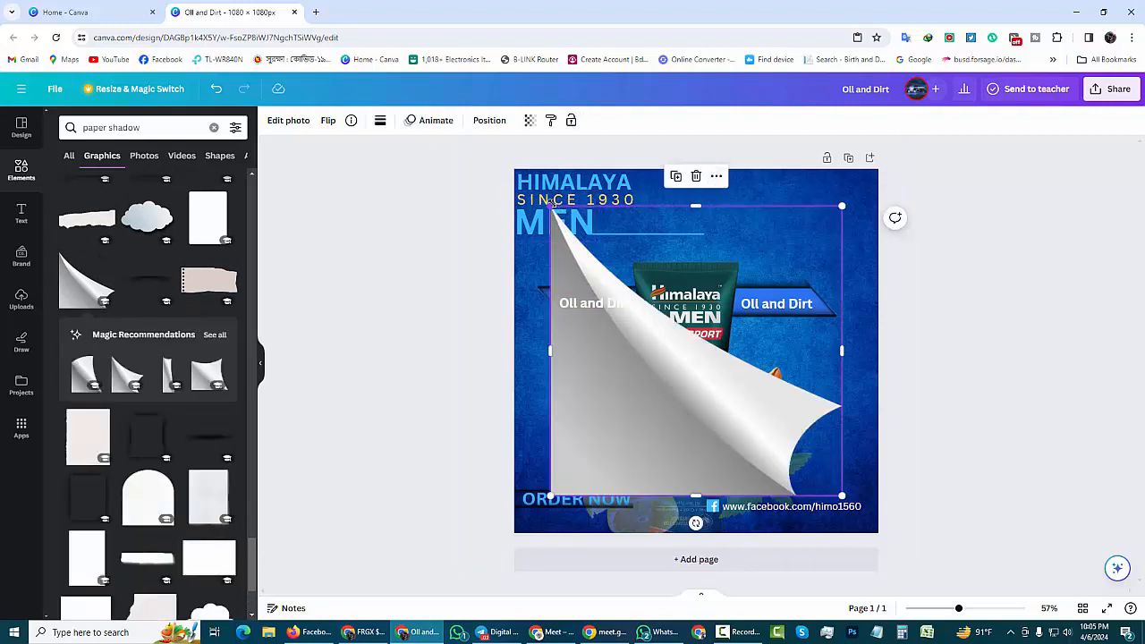
{"action": "left_click_drag", "start_coordinate": [561, 219], "coordinate": [736, 393]}
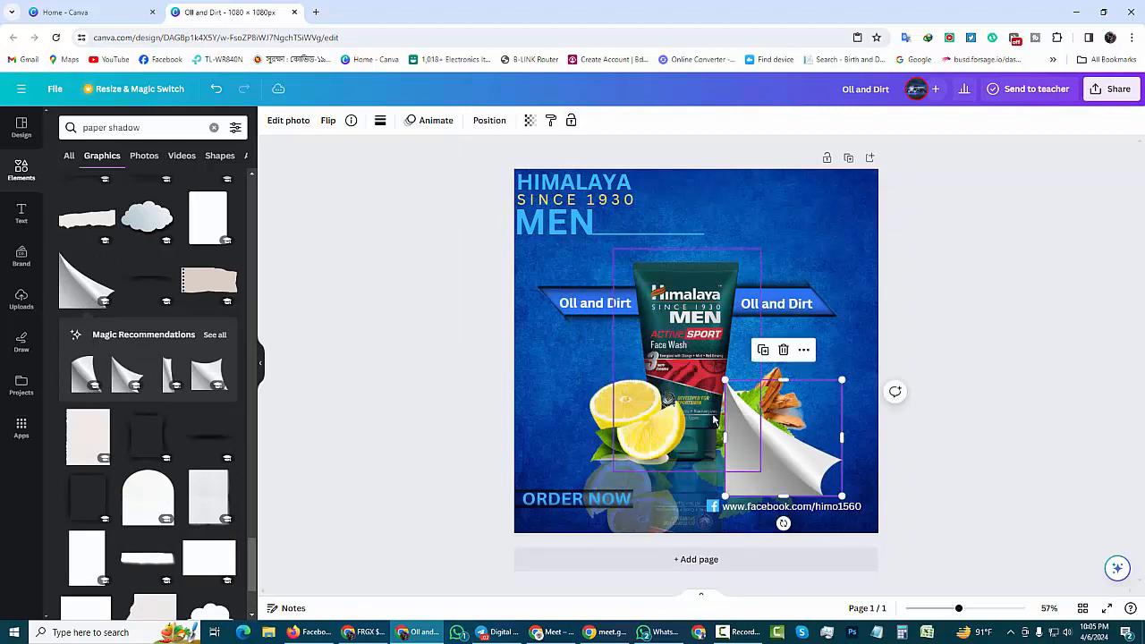
{"action": "left_click_drag", "start_coordinate": [784, 523], "coordinate": [784, 317]}
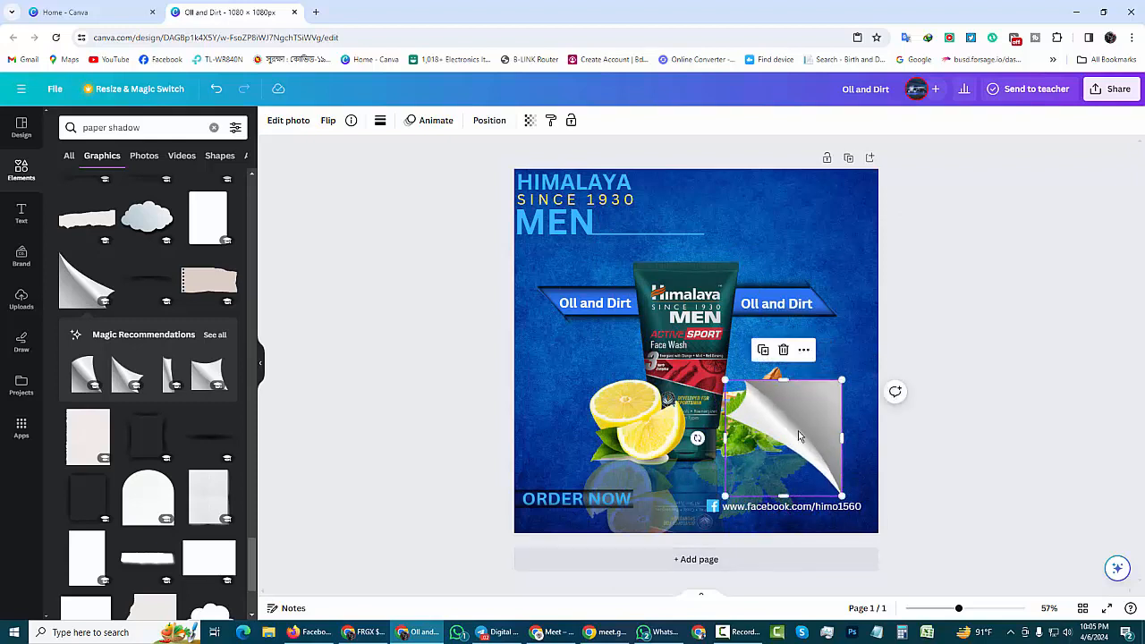
{"action": "left_click_drag", "start_coordinate": [803, 380], "coordinate": [840, 216]}
{"action": "left_click", "coordinate": [974, 315]}
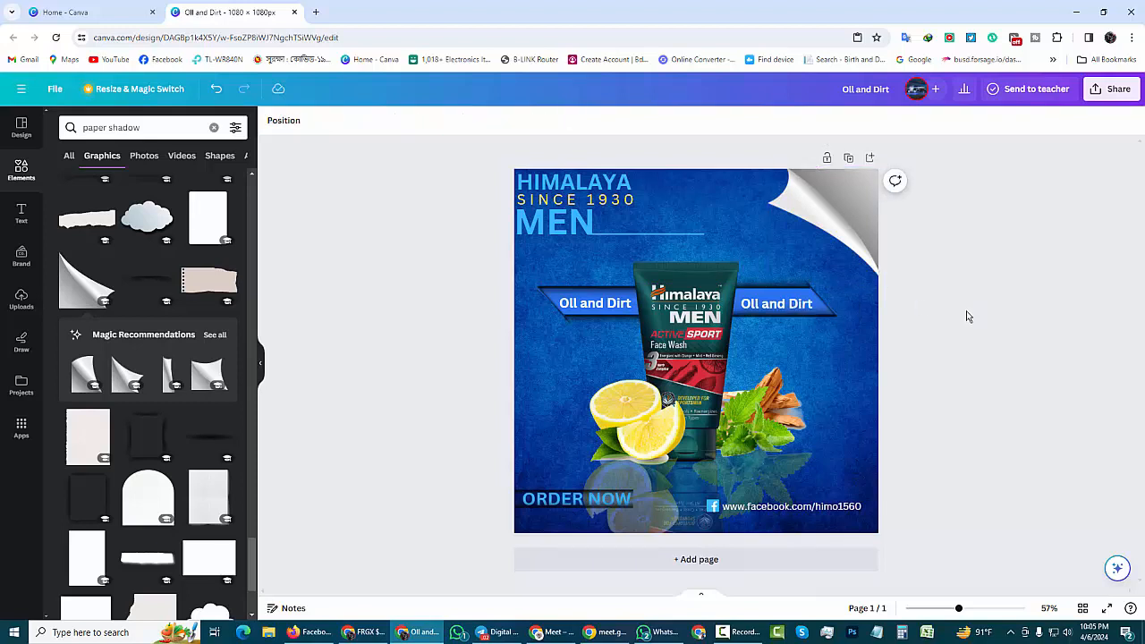
- Shrink the page curl slightly, keeping it tucked into the advertisement's upper-right corner
{"action": "left_click", "coordinate": [806, 183]}
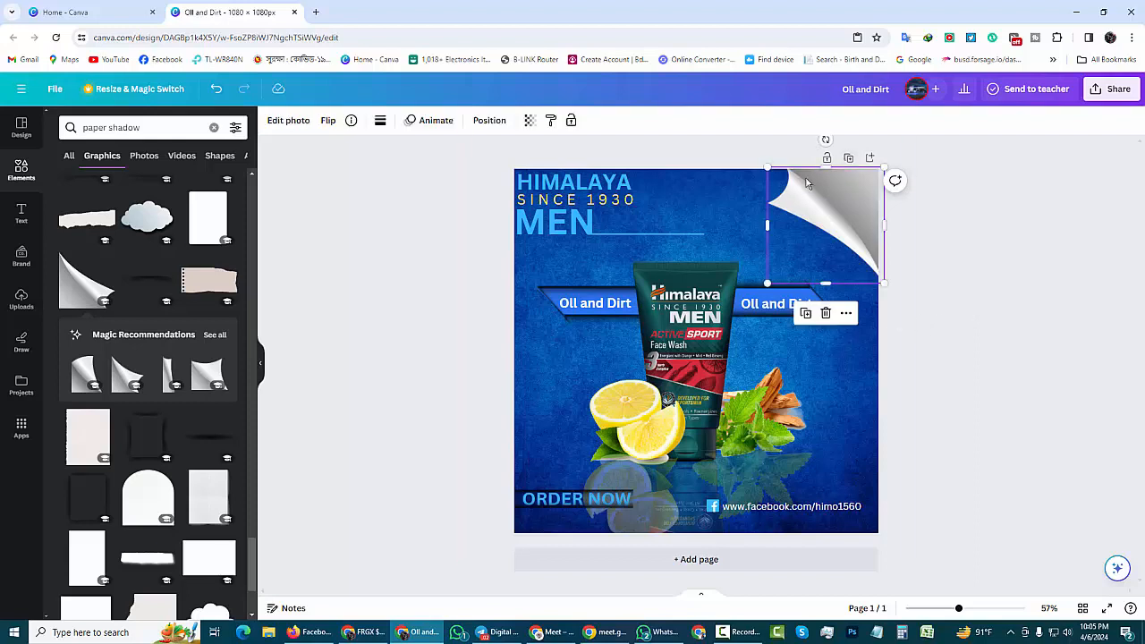
{"action": "left_click_drag", "start_coordinate": [767, 284], "coordinate": [794, 263]}
{"action": "left_click", "coordinate": [1083, 275]}
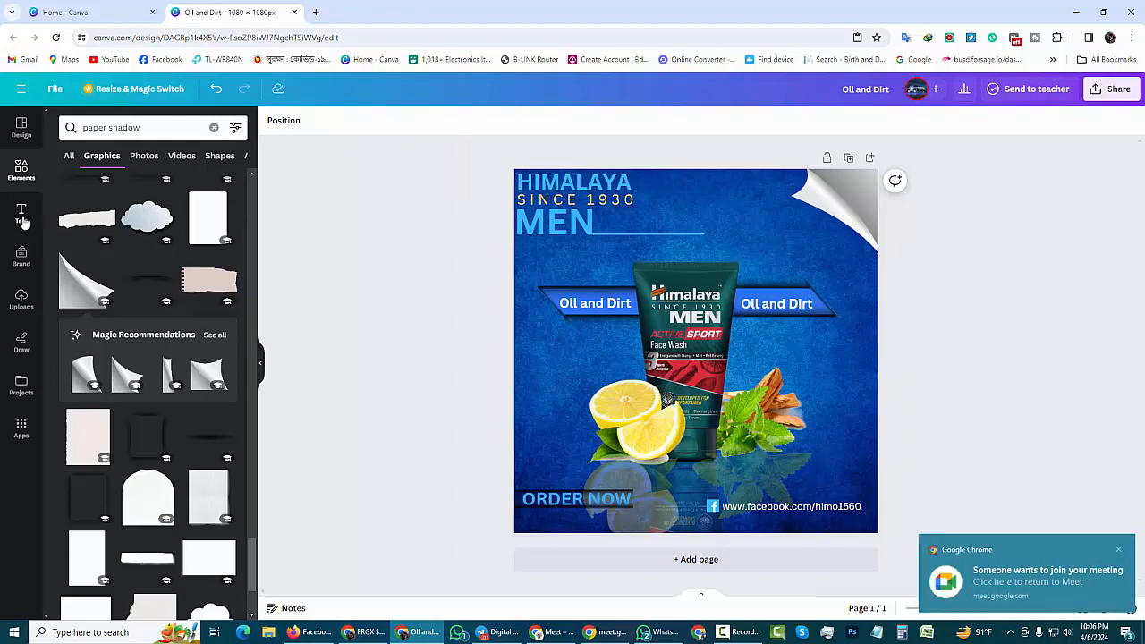
- Switch to the Google Meet call, admit the waiting participant, and return to the Canva design
{"action": "left_click", "coordinate": [555, 633]}
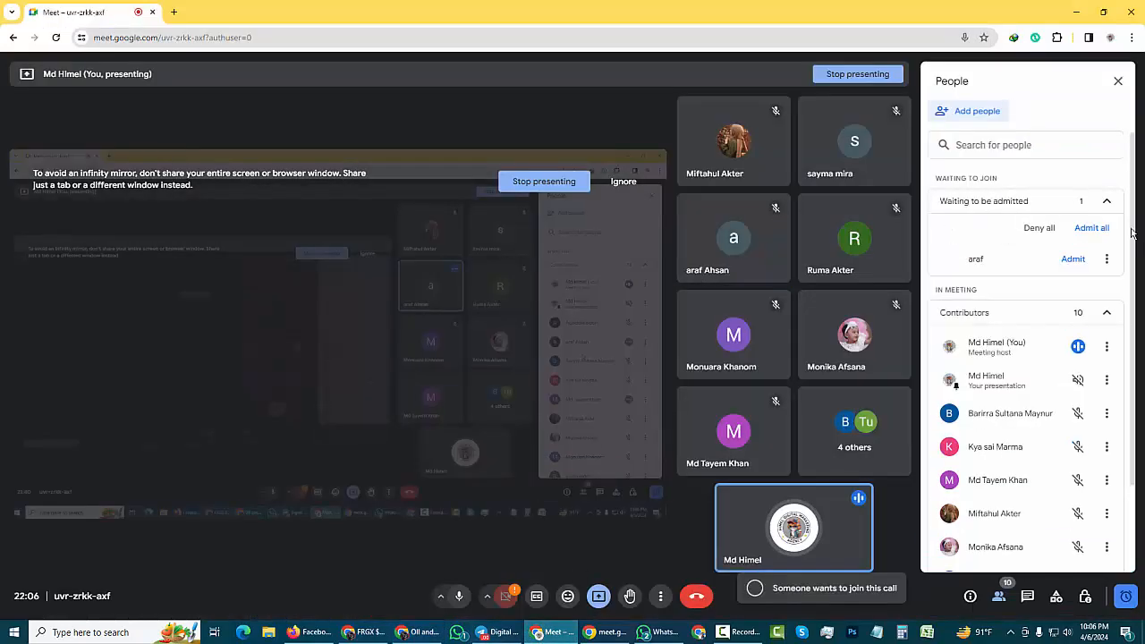
{"action": "left_click", "coordinate": [1078, 258]}
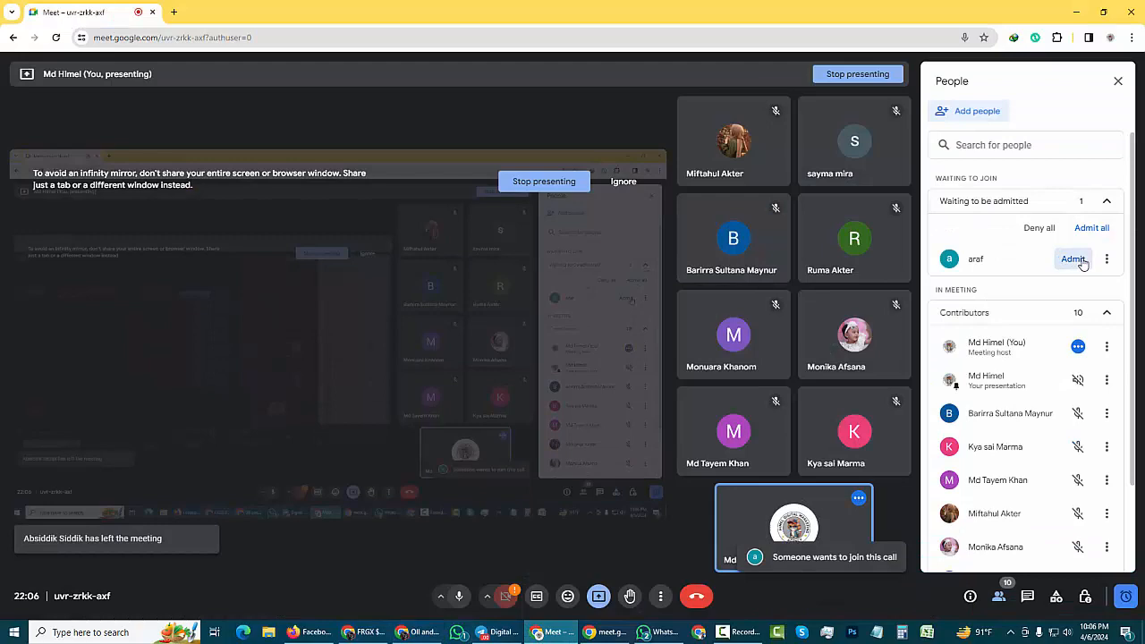
{"action": "left_click", "coordinate": [1072, 10]}
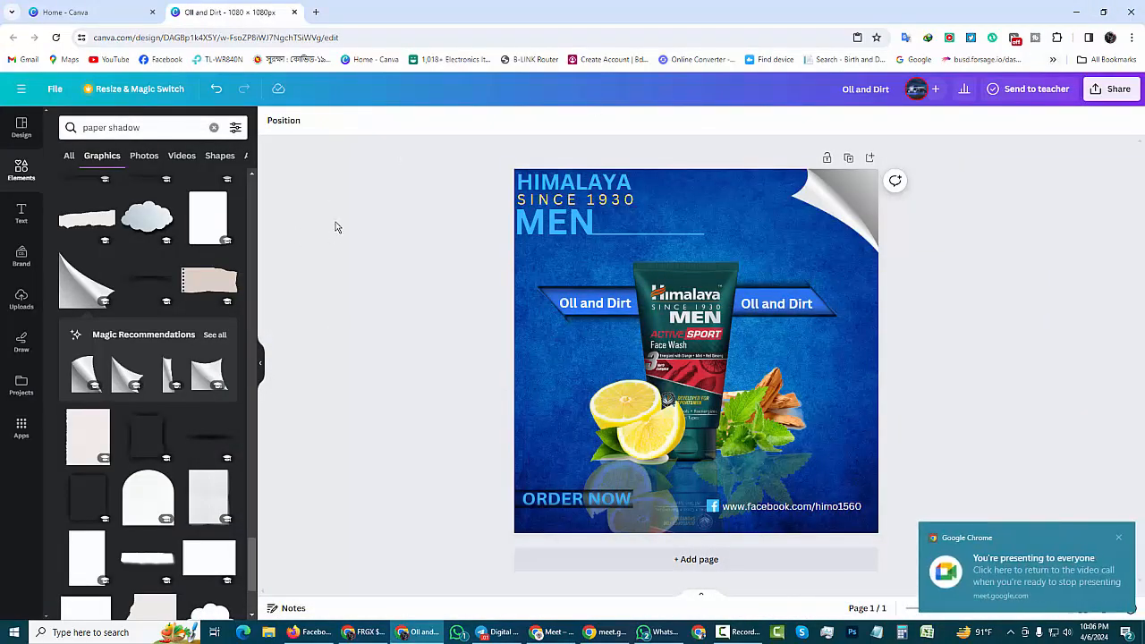
{"action": "left_click", "coordinate": [1119, 537]}
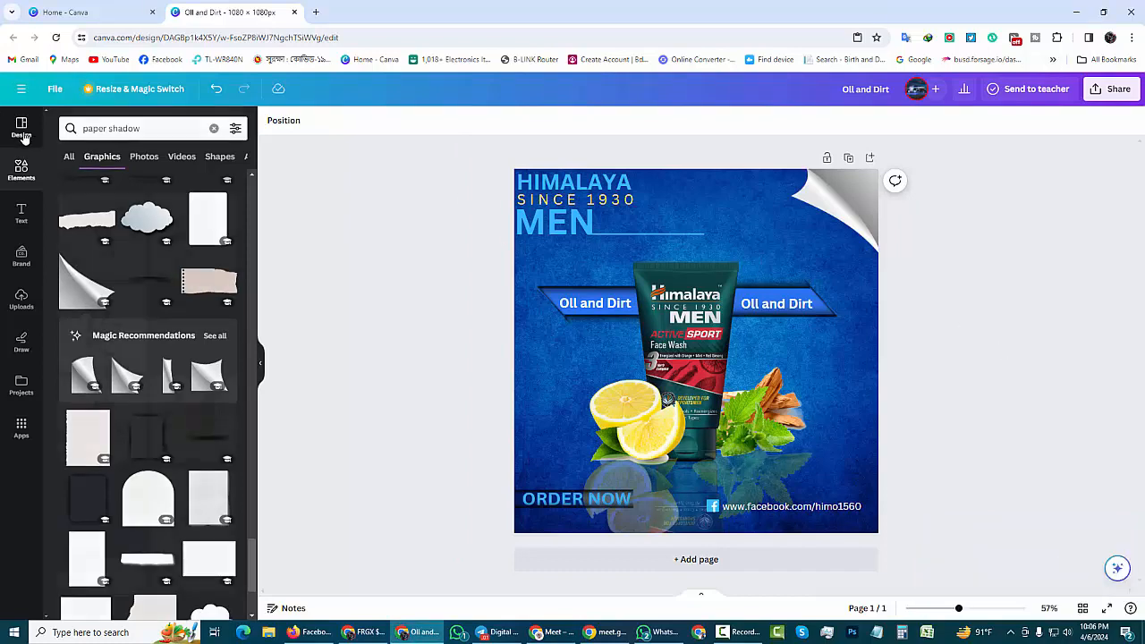
{"action": "left_click", "coordinate": [21, 132]}
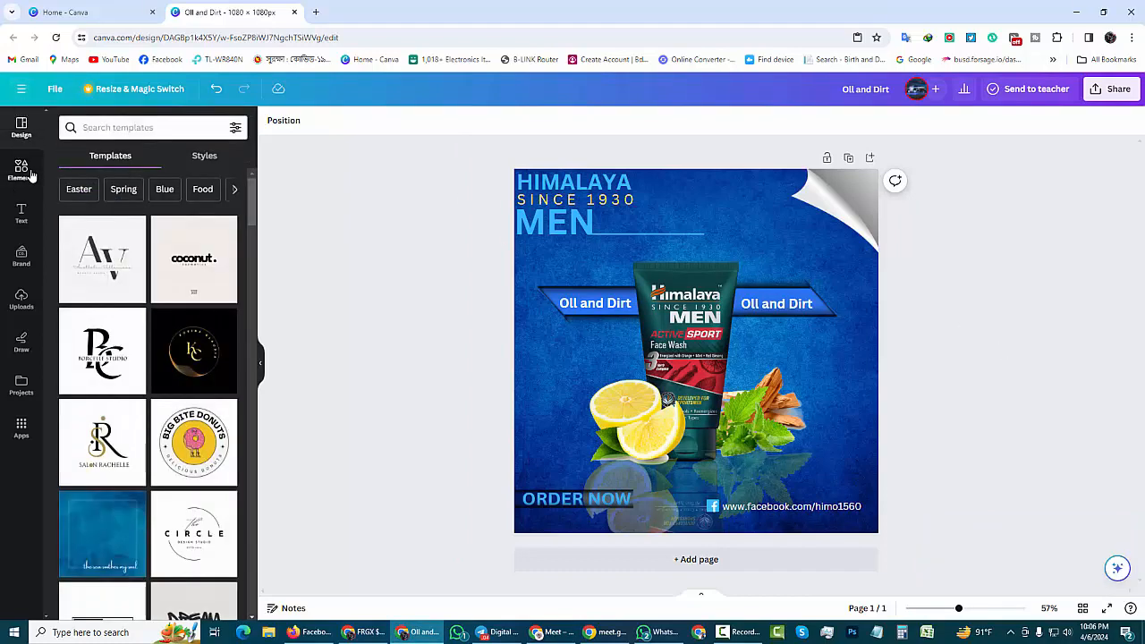
{"action": "left_click", "coordinate": [21, 170]}
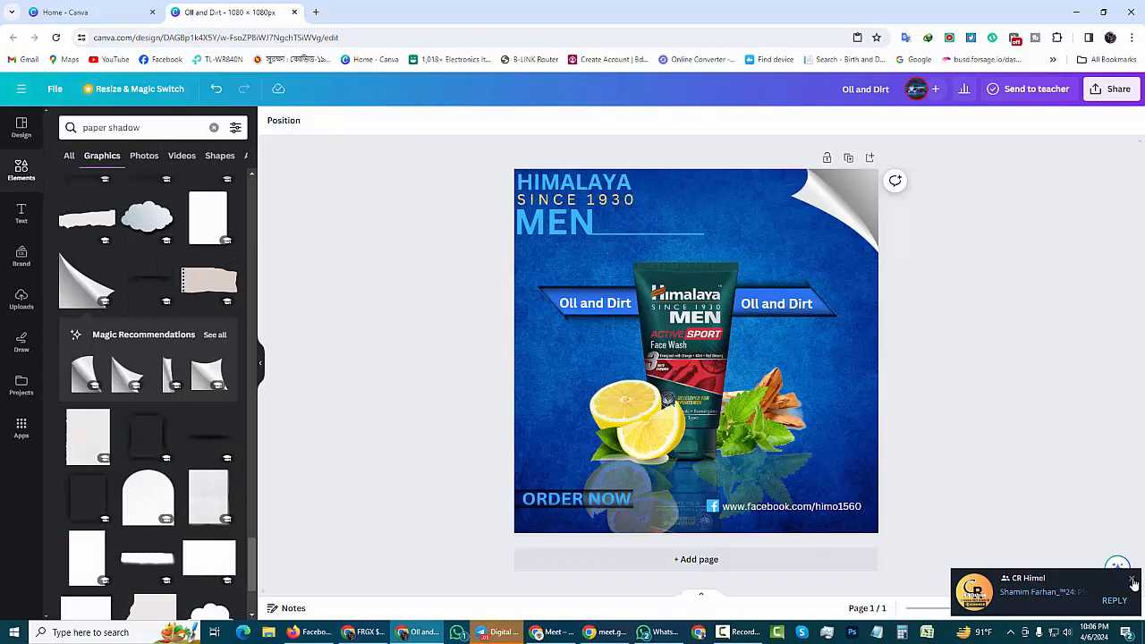
{"action": "left_click", "coordinate": [1134, 582]}
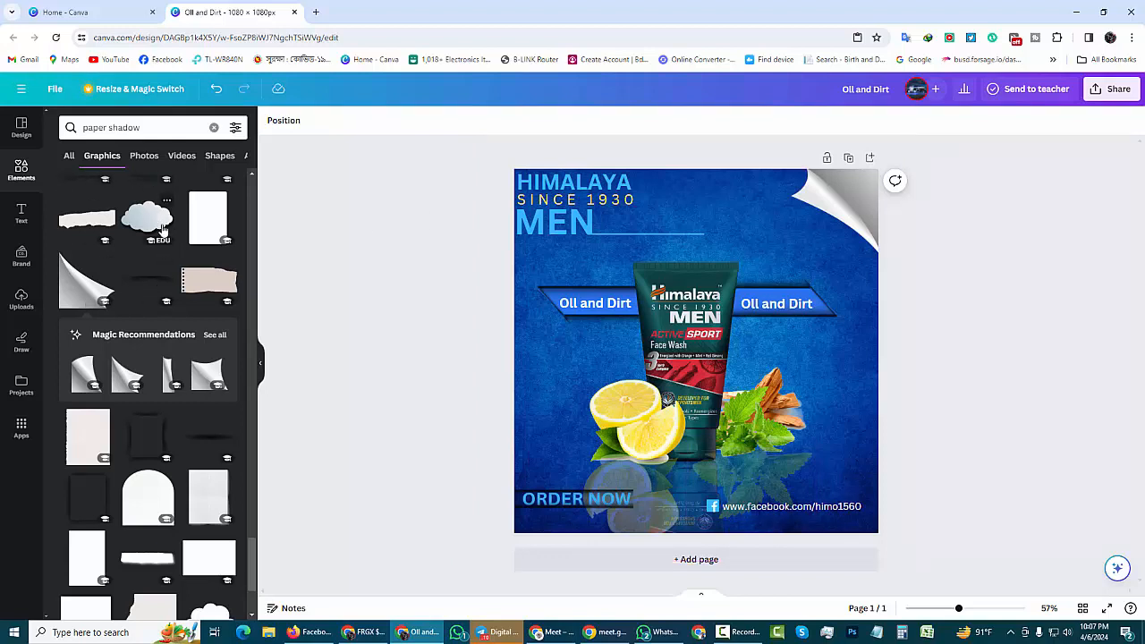
{"action": "left_click", "coordinate": [644, 437]}
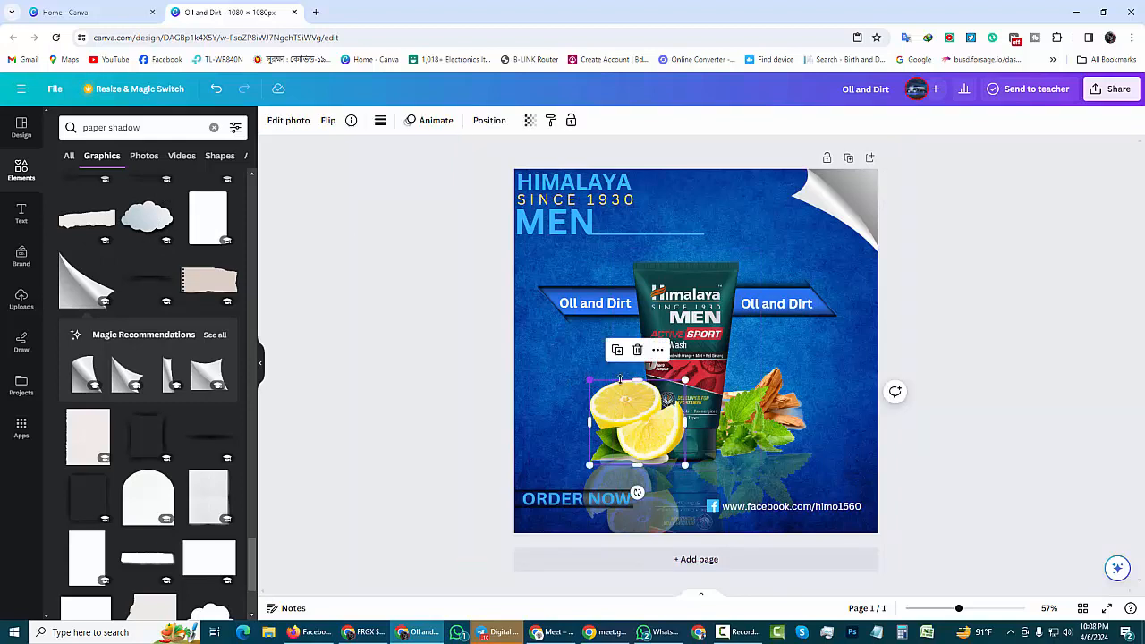
{"action": "left_click", "coordinate": [657, 349]}
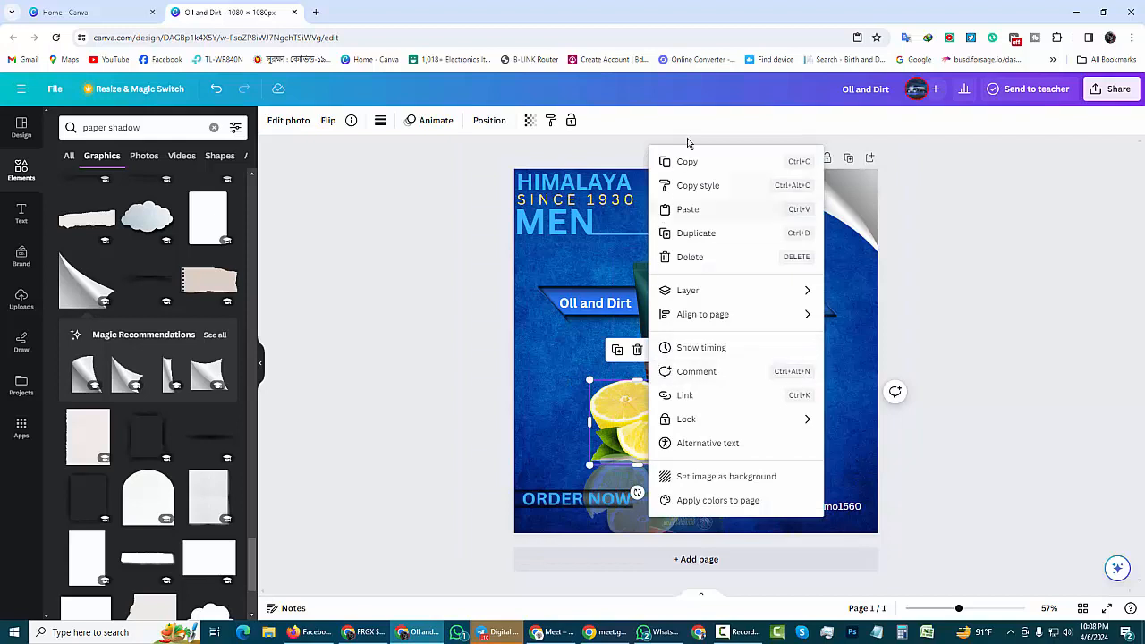
{"action": "left_click", "coordinate": [567, 347]}
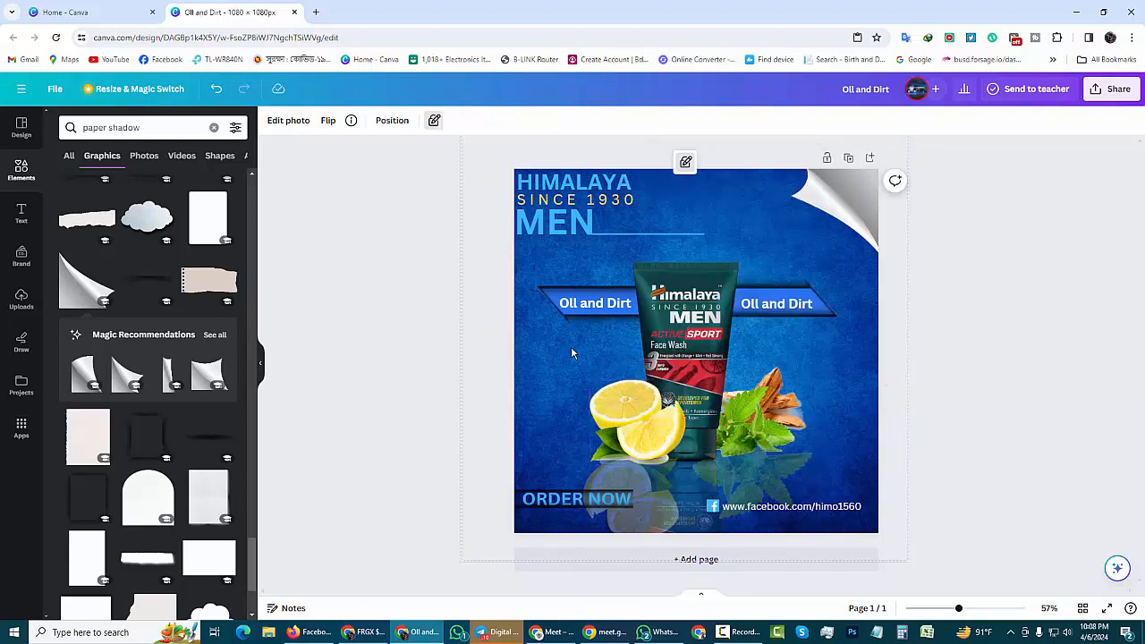
{"action": "left_click", "coordinate": [650, 436]}
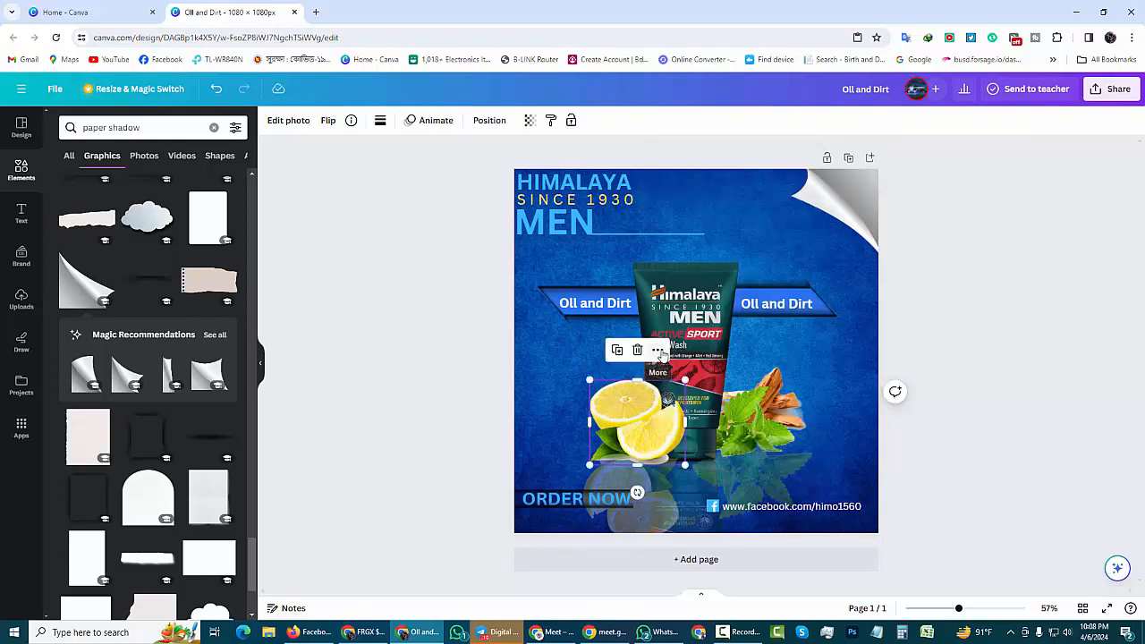
{"action": "left_click", "coordinate": [657, 350]}
{"action": "left_click", "coordinate": [560, 352]}
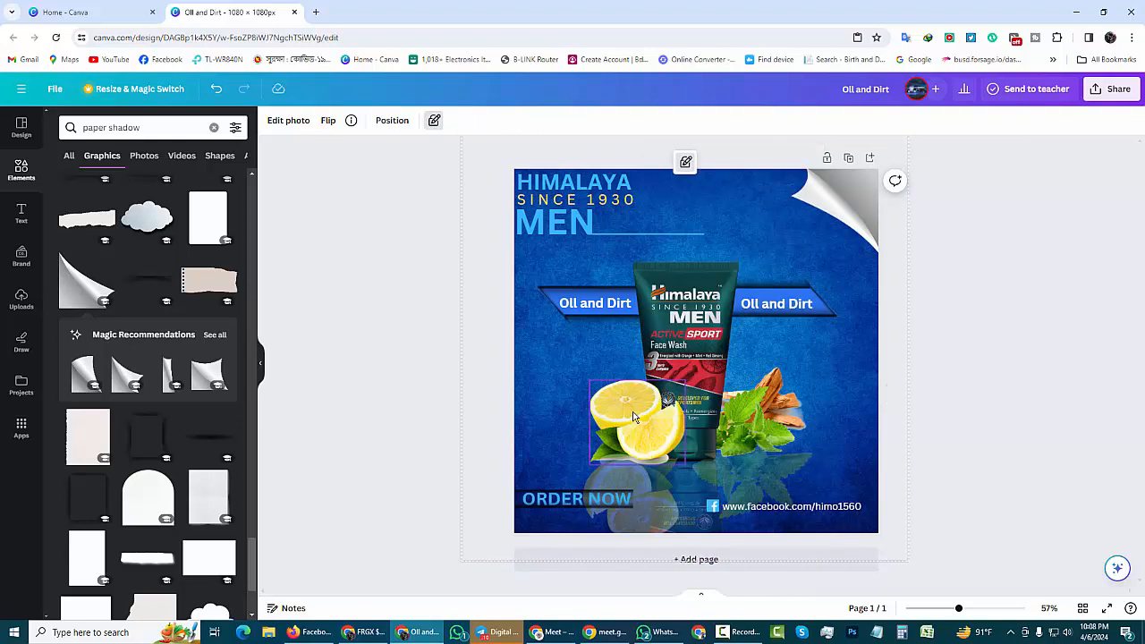
{"action": "left_click", "coordinate": [637, 394]}
{"action": "left_click", "coordinate": [658, 350]}
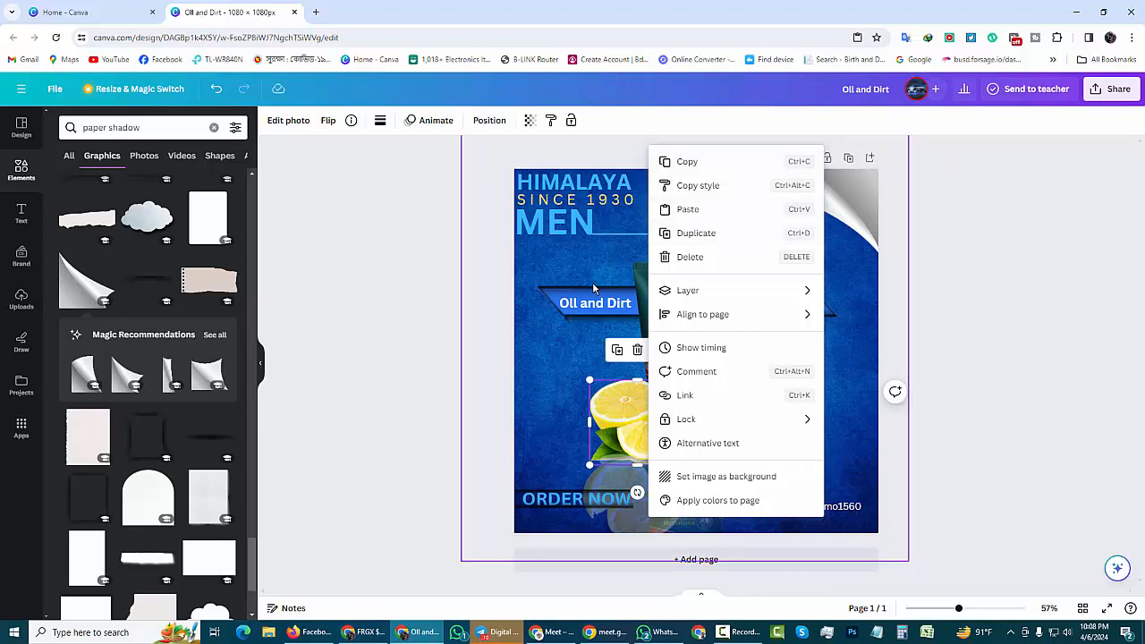
{"action": "left_click", "coordinate": [562, 379]}
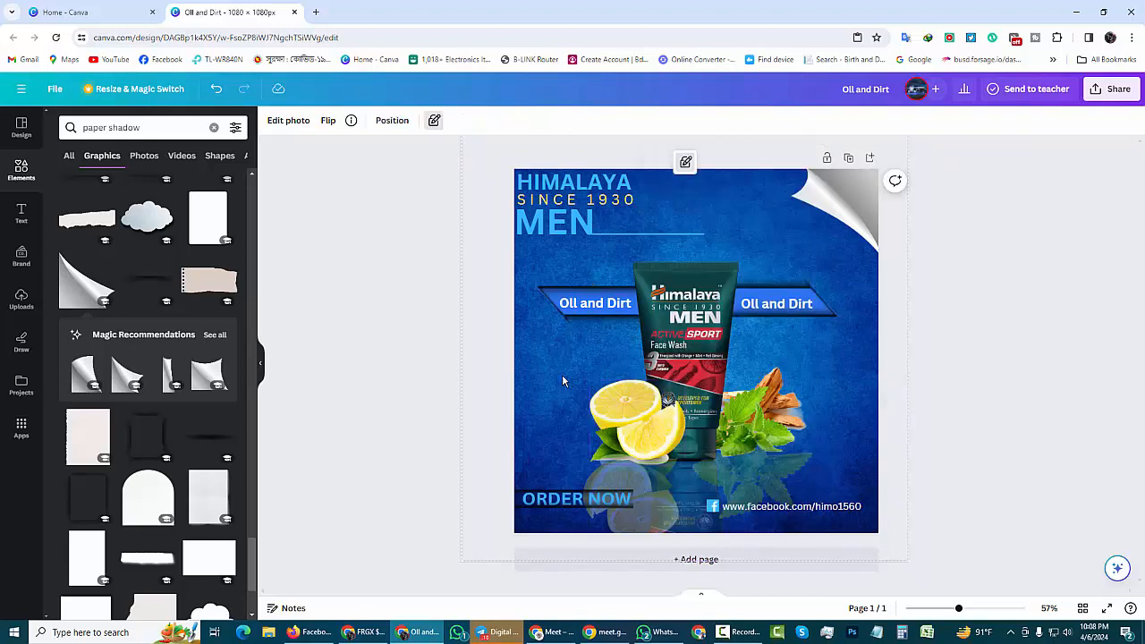
{"action": "left_click", "coordinate": [625, 438]}
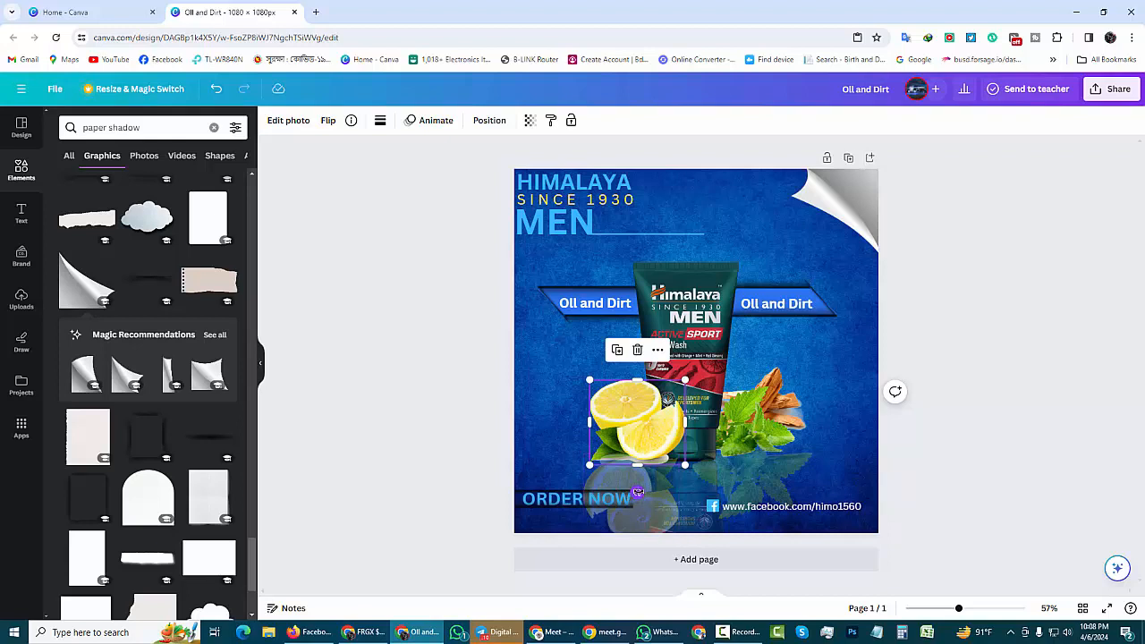
{"action": "left_click", "coordinate": [691, 316]}
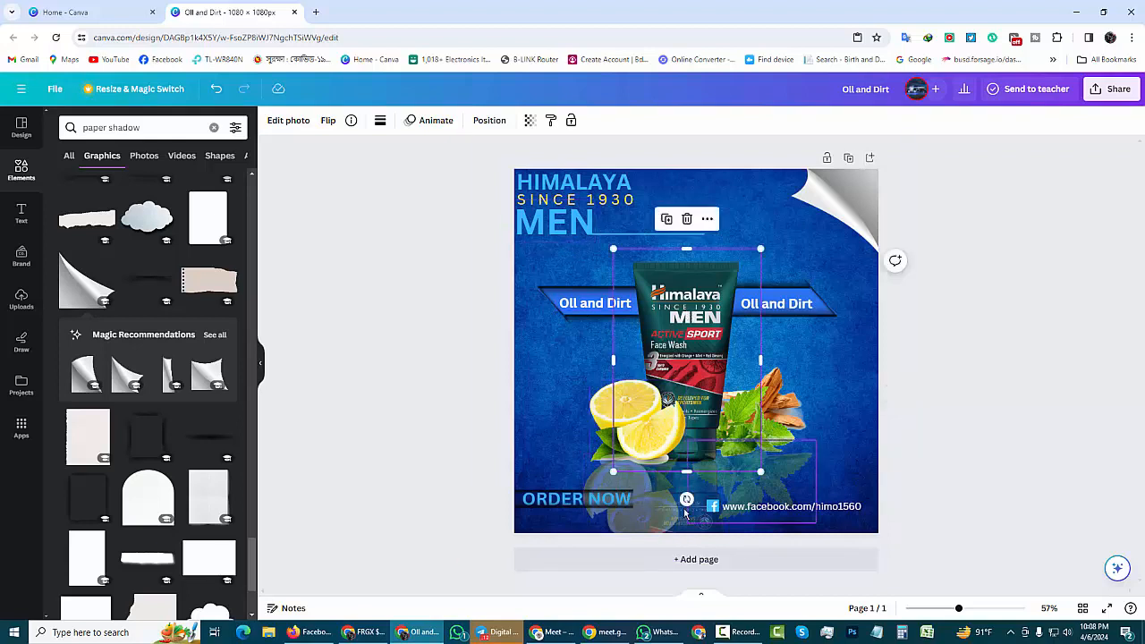
- Try rotating the lemon slices beside the face wash tube, and restore their original orientation
{"action": "left_click", "coordinate": [631, 420]}
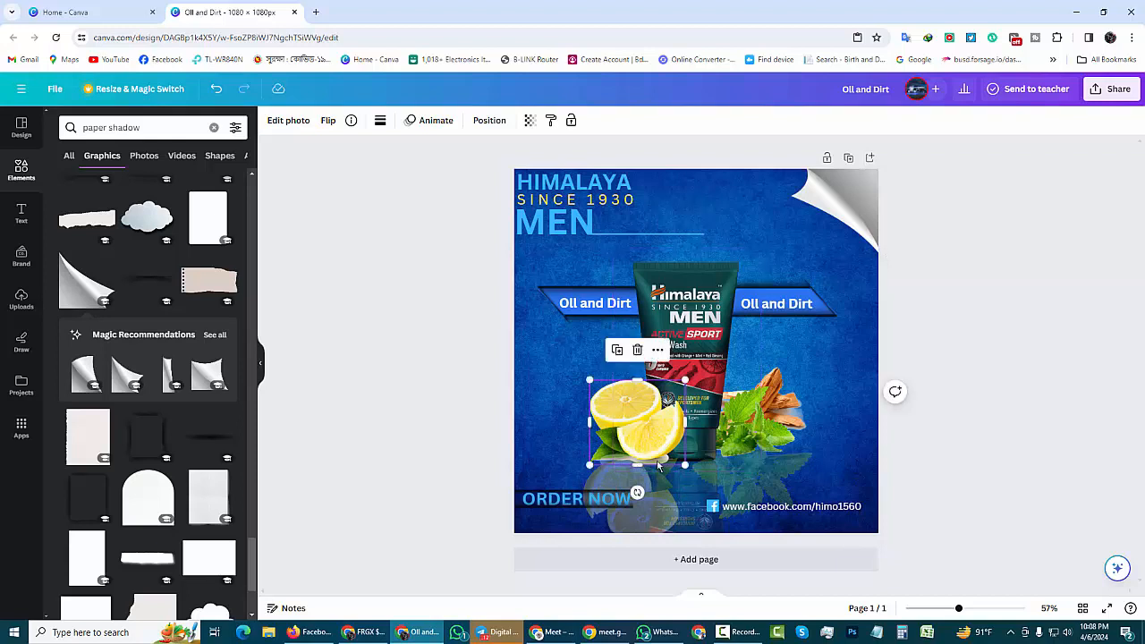
{"action": "left_click_drag", "start_coordinate": [637, 492], "coordinate": [637, 493]}
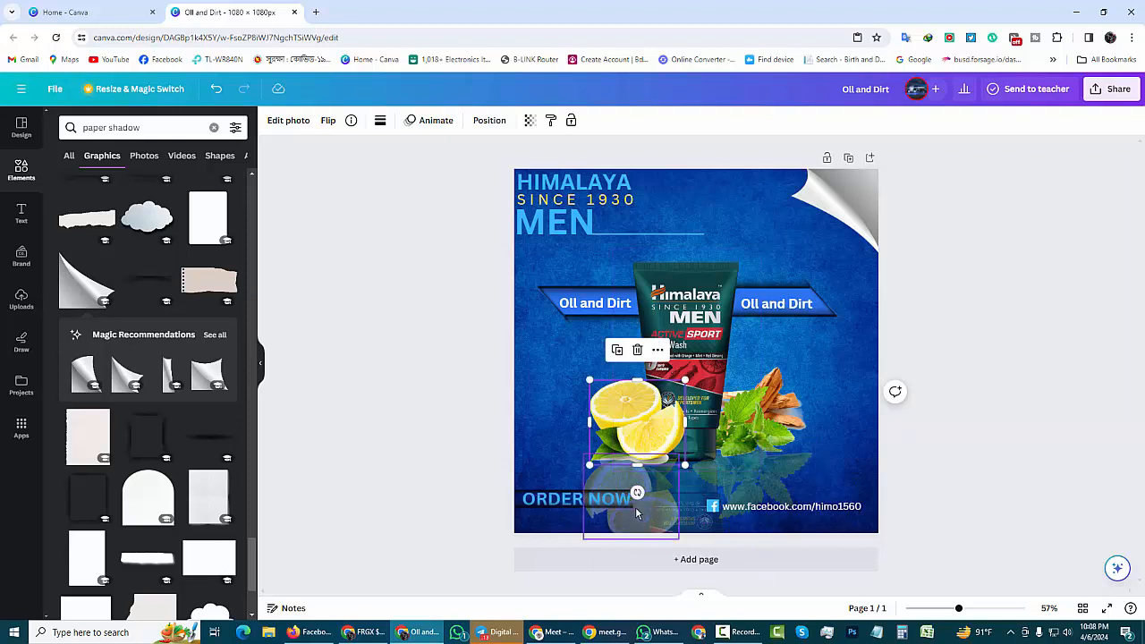
{"action": "left_click_drag", "start_coordinate": [637, 494], "coordinate": [566, 439]}
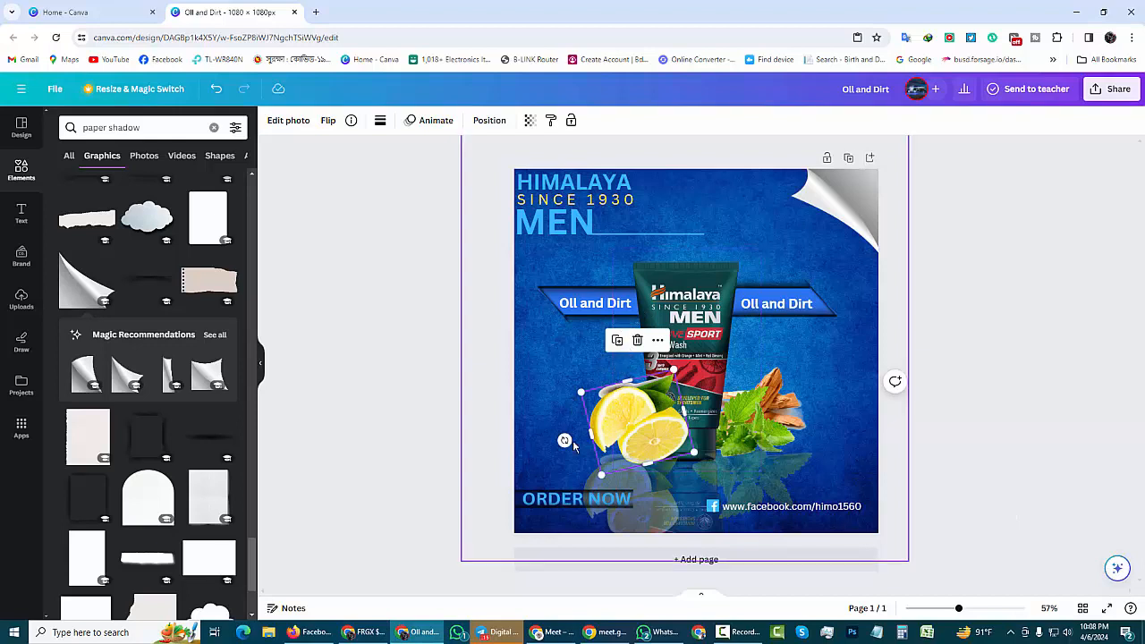
{"action": "left_click_drag", "start_coordinate": [563, 441], "coordinate": [563, 423]}
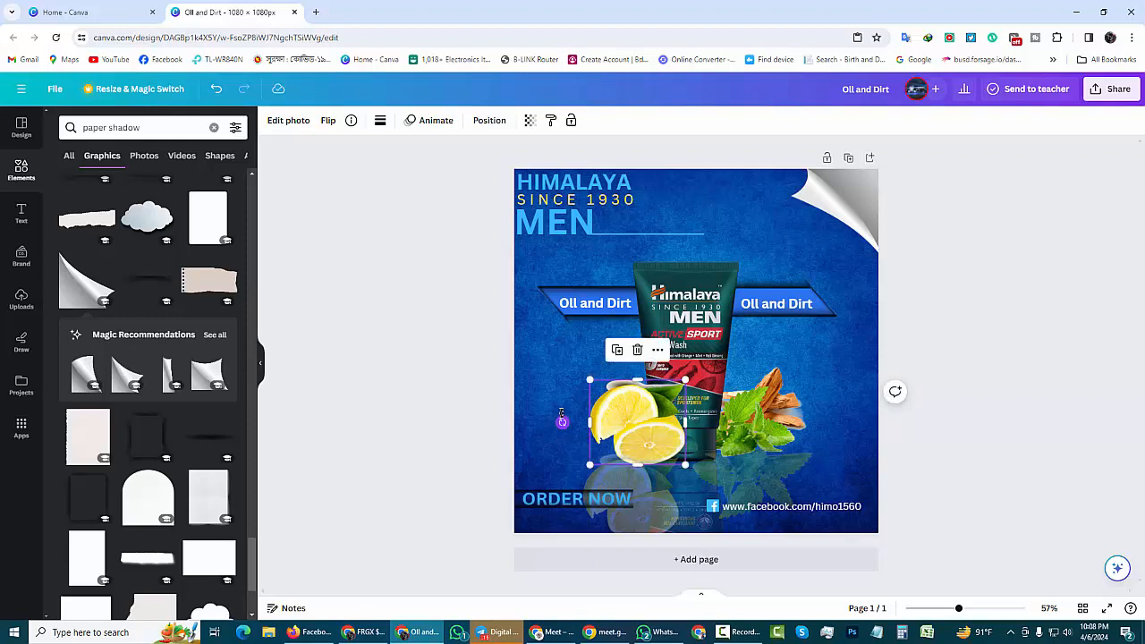
{"action": "left_click_drag", "start_coordinate": [563, 422], "coordinate": [746, 449]}
{"action": "left_click", "coordinate": [575, 397]}
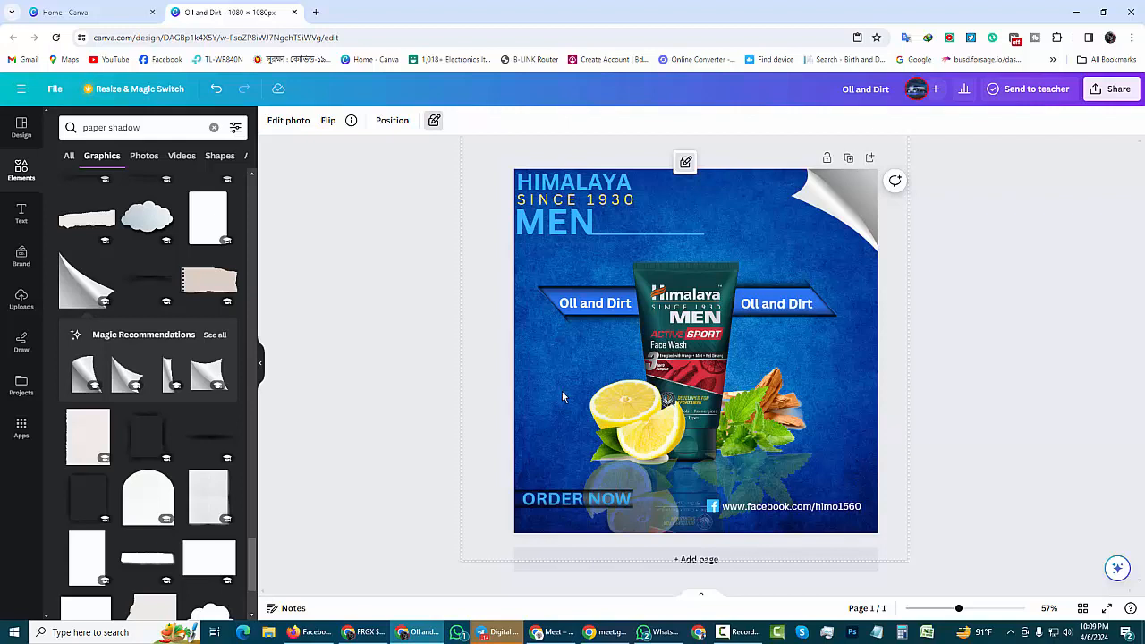
{"action": "left_click", "coordinate": [732, 637]}
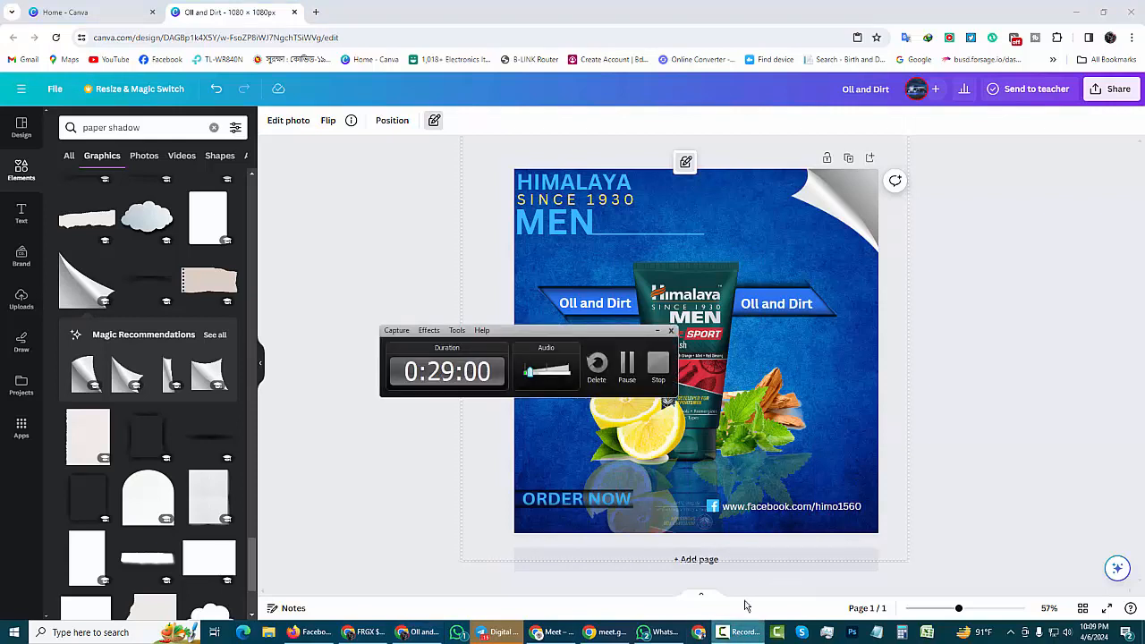
{"action": "left_click", "coordinate": [629, 362]}
{"action": "left_click", "coordinate": [629, 363]}
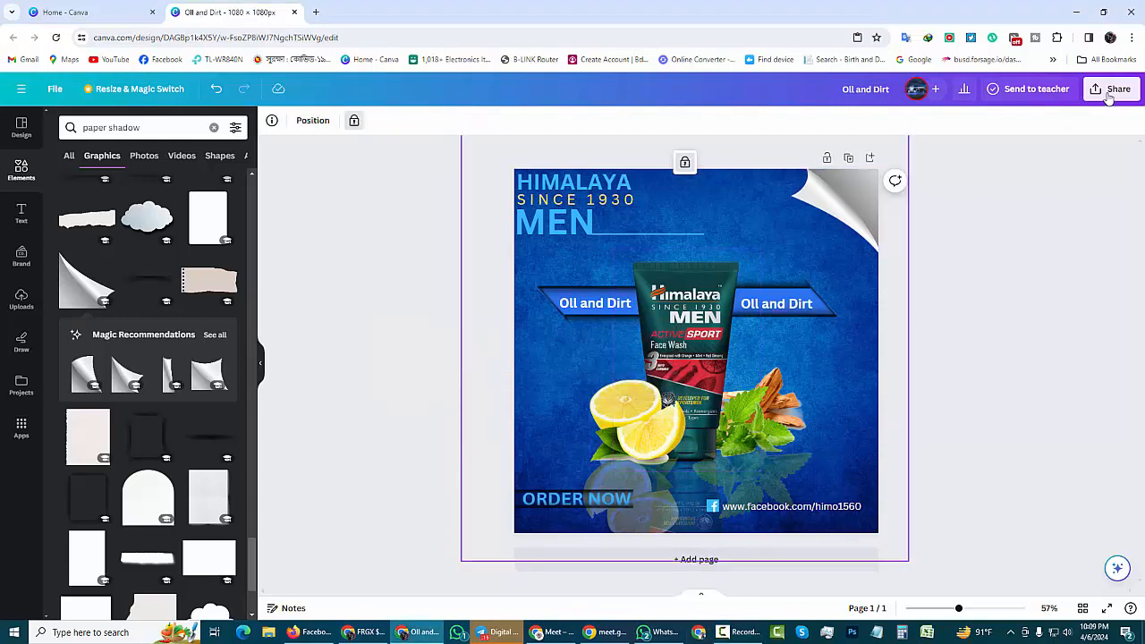
- Download the finished advertisement in JPG format and save it as Oll and Dirt.jpg
{"action": "left_click", "coordinate": [993, 274]}
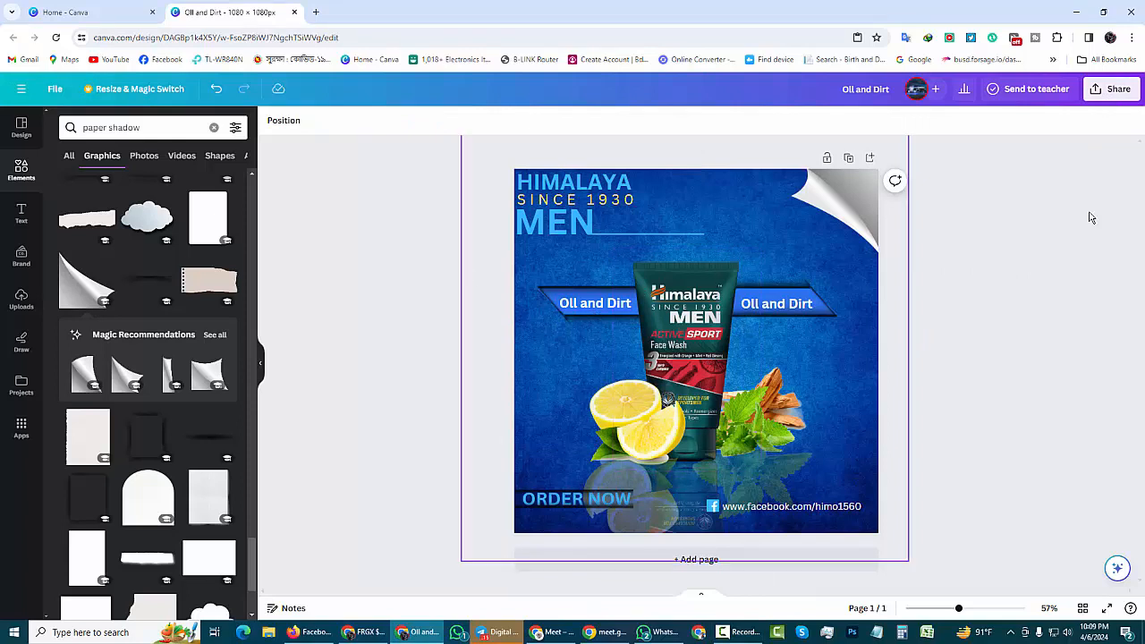
{"action": "left_click", "coordinate": [1093, 92]}
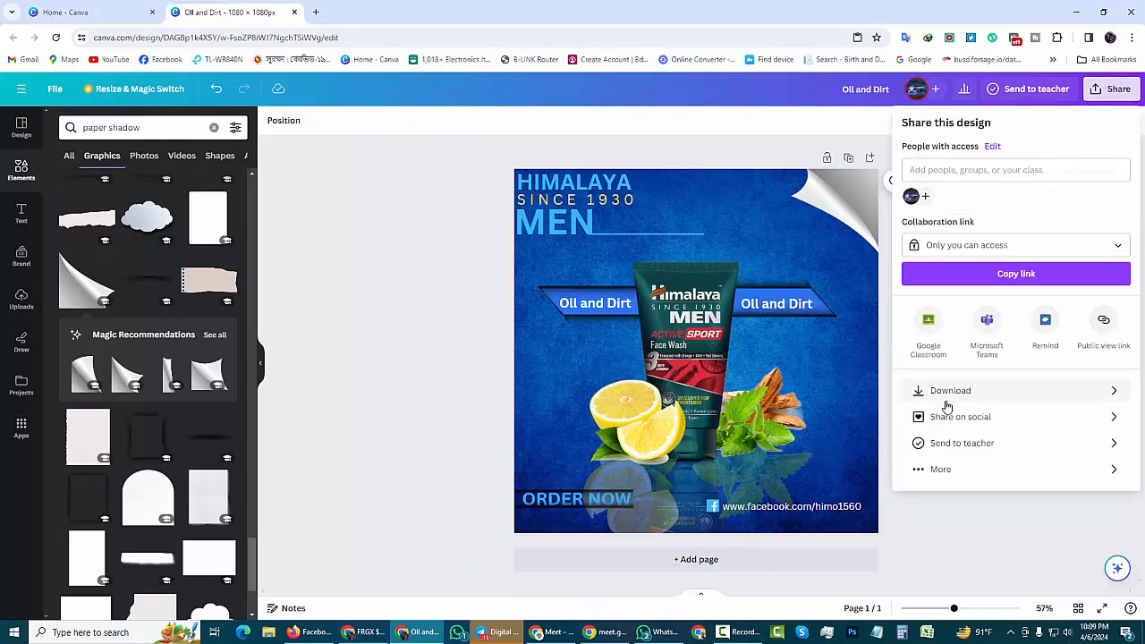
{"action": "left_click", "coordinate": [943, 393]}
{"action": "left_click", "coordinate": [935, 174]}
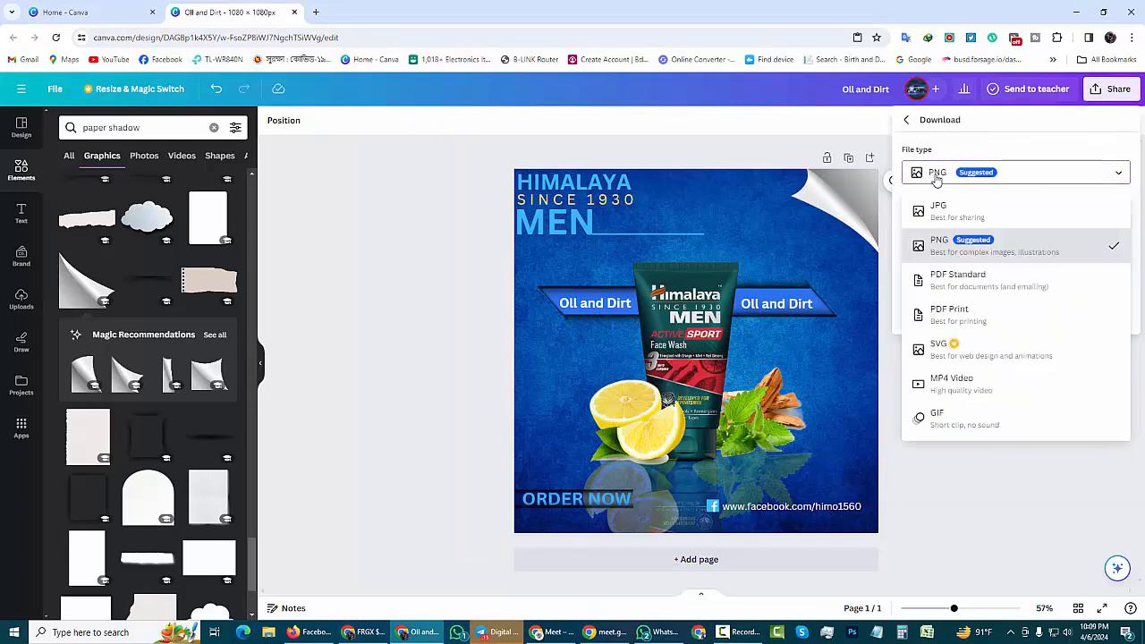
{"action": "left_click", "coordinate": [942, 211]}
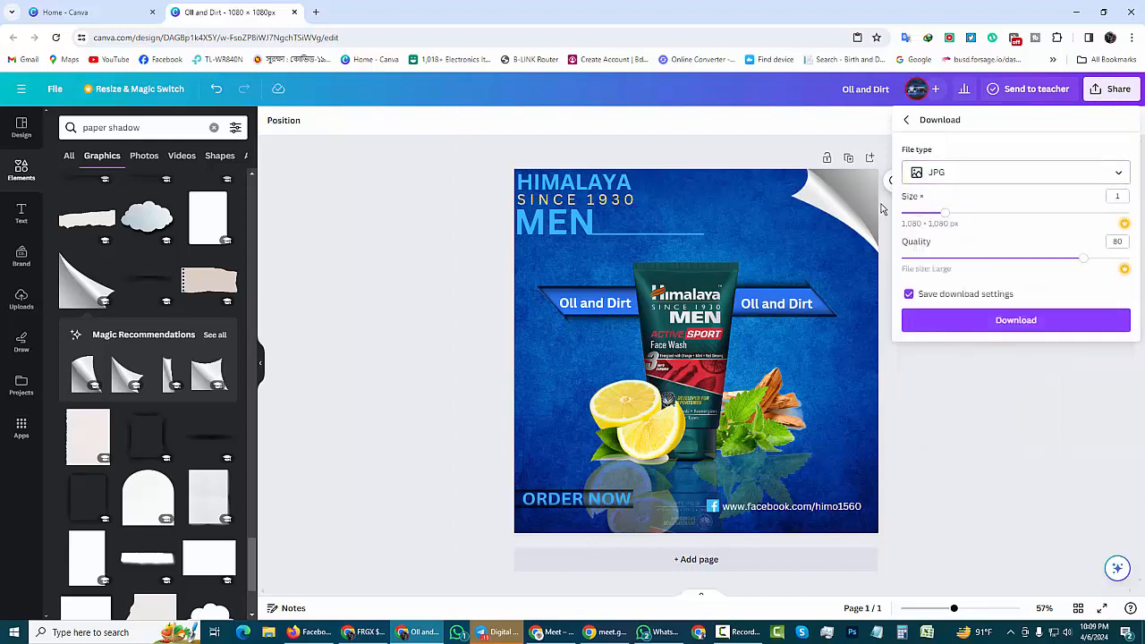
{"action": "left_click", "coordinate": [1017, 322]}
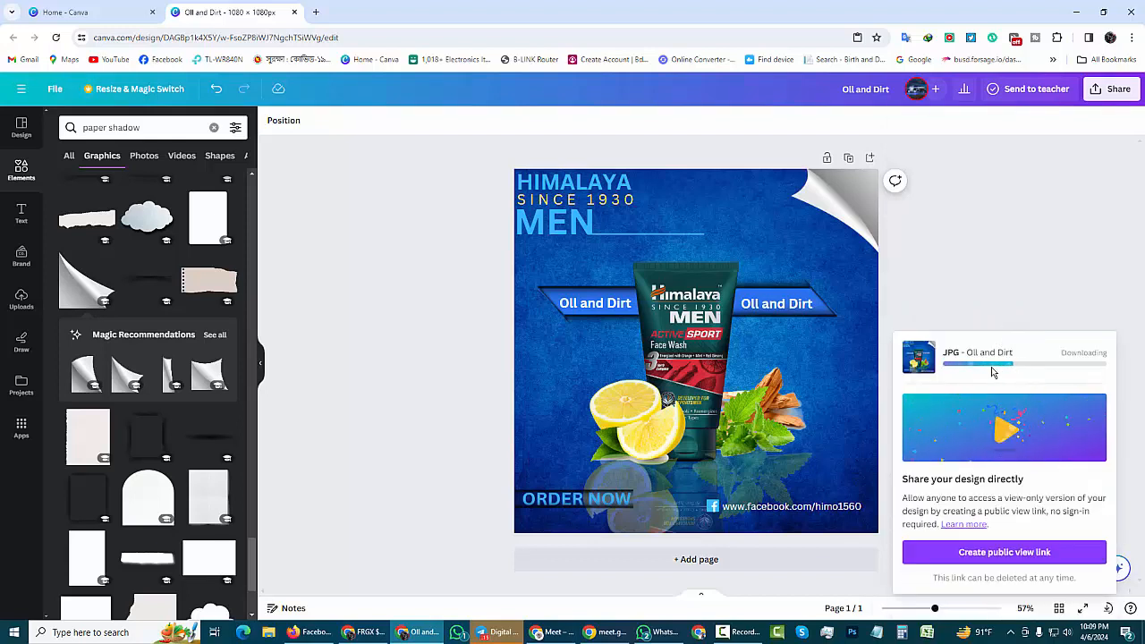
{"action": "left_click", "coordinate": [1072, 363]}
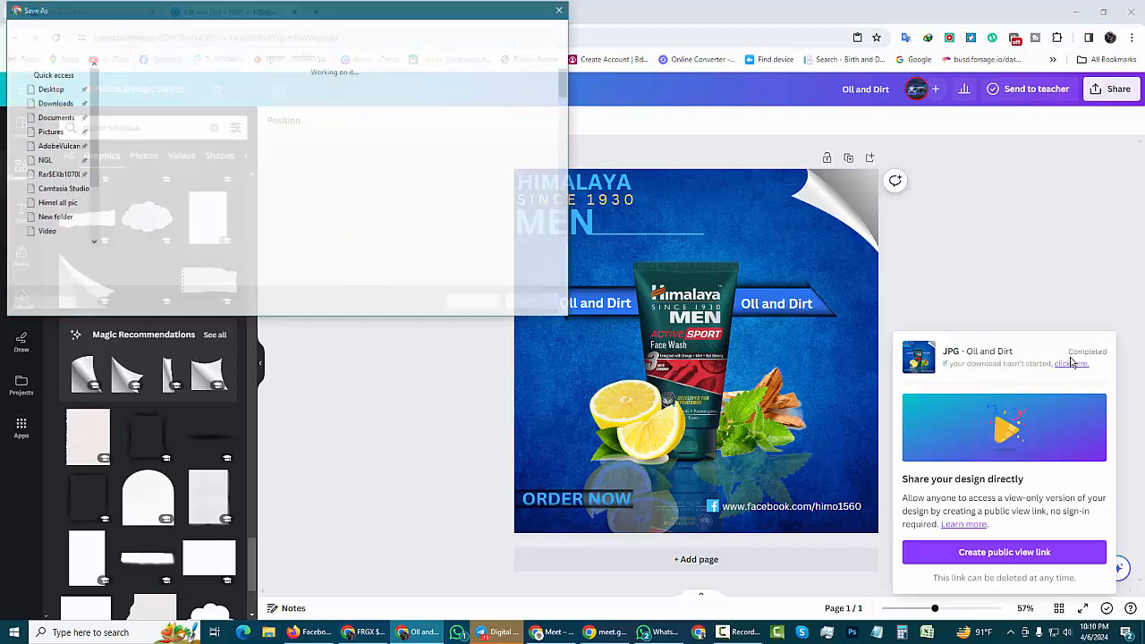
{"action": "key", "text": "Return"}
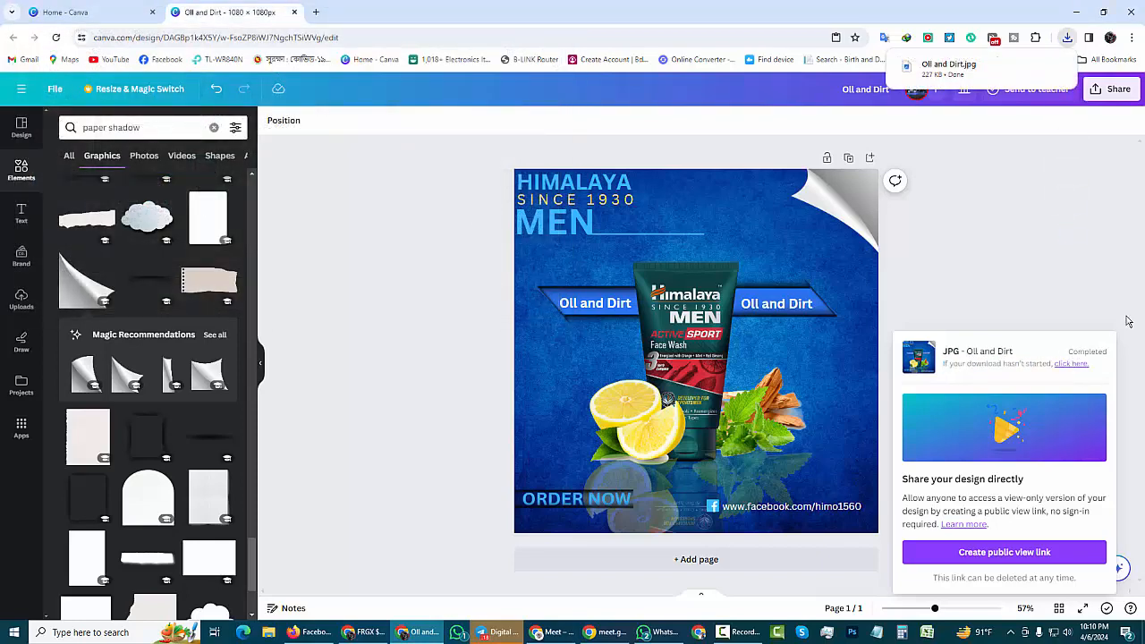
{"action": "left_click", "coordinate": [1038, 222]}
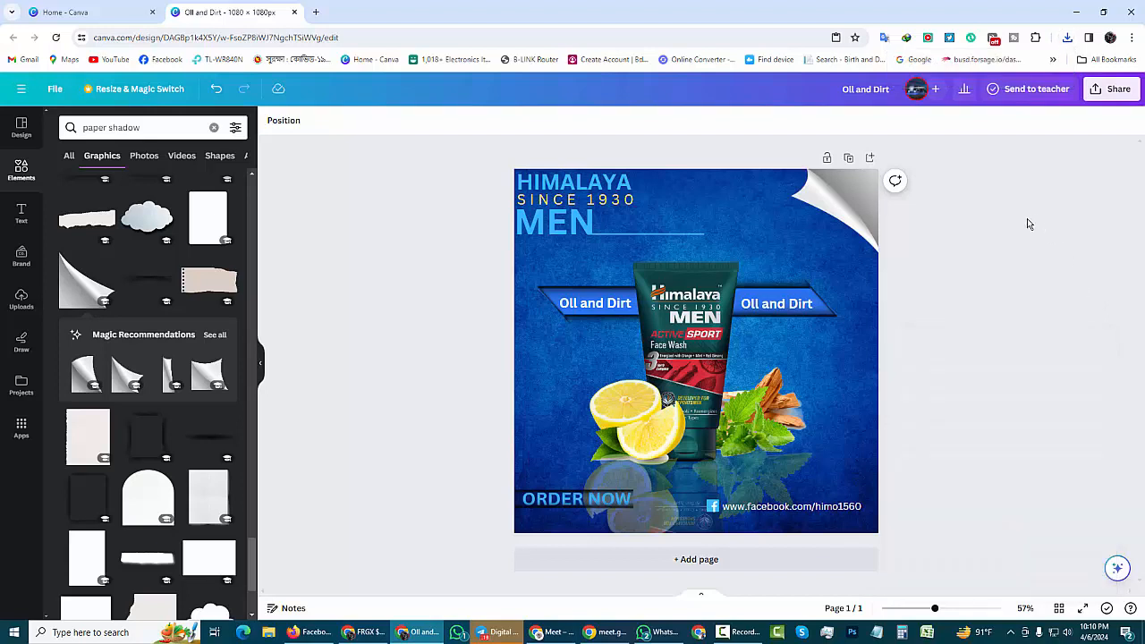
{"action": "left_click", "coordinate": [742, 633]}
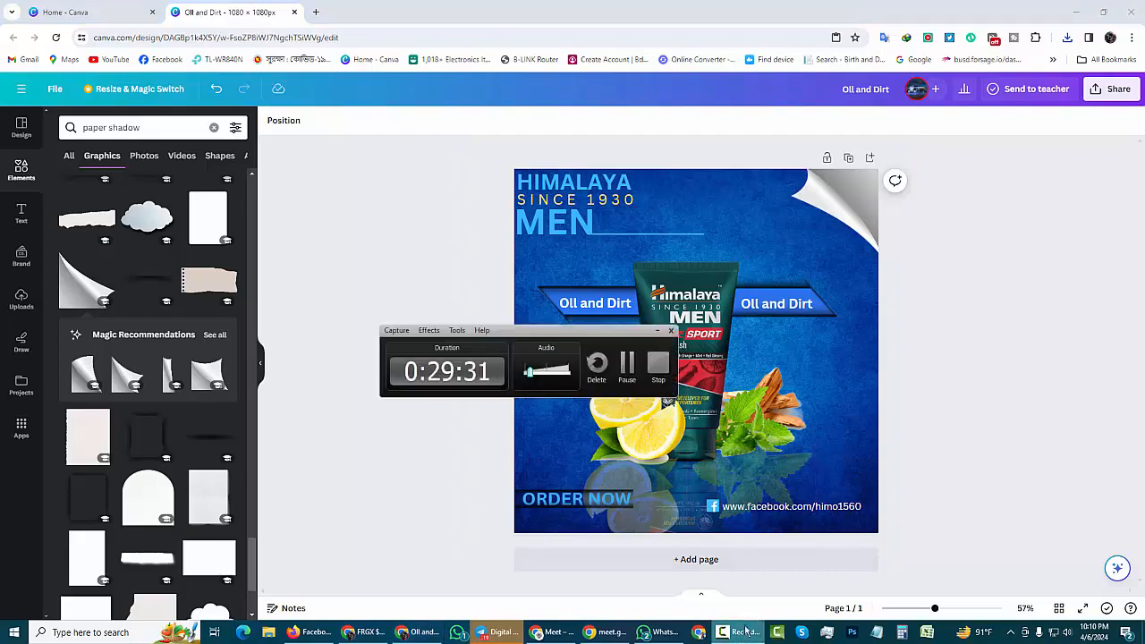